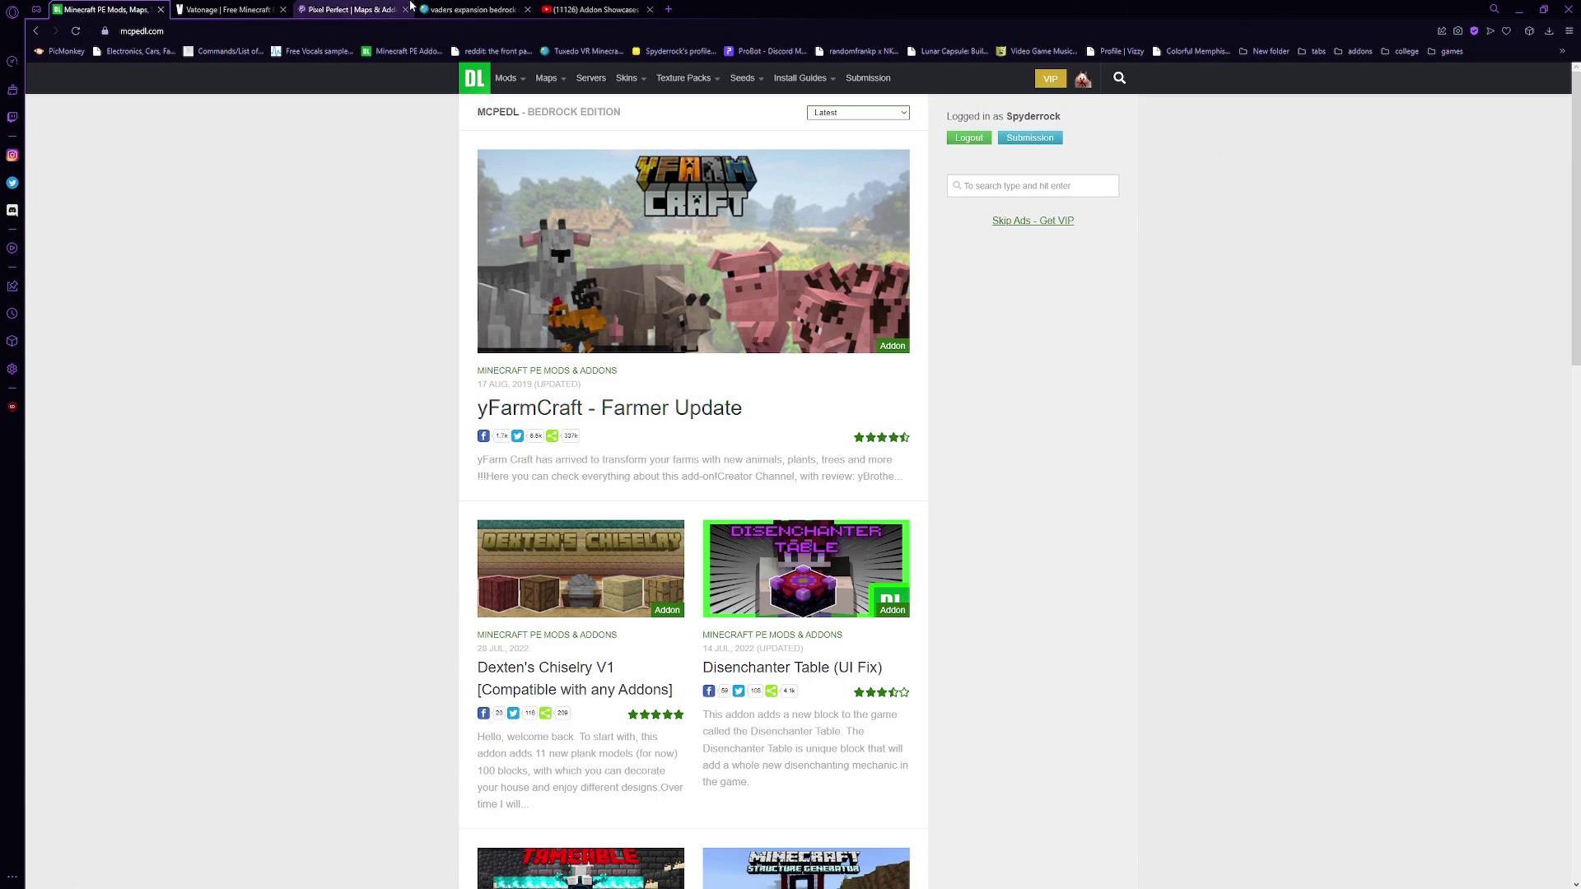
Step: Open the Add-ons category in the Mods section of MCPEDL and look over its listing
{"action": "mouse_move", "coordinate": [507, 83]}
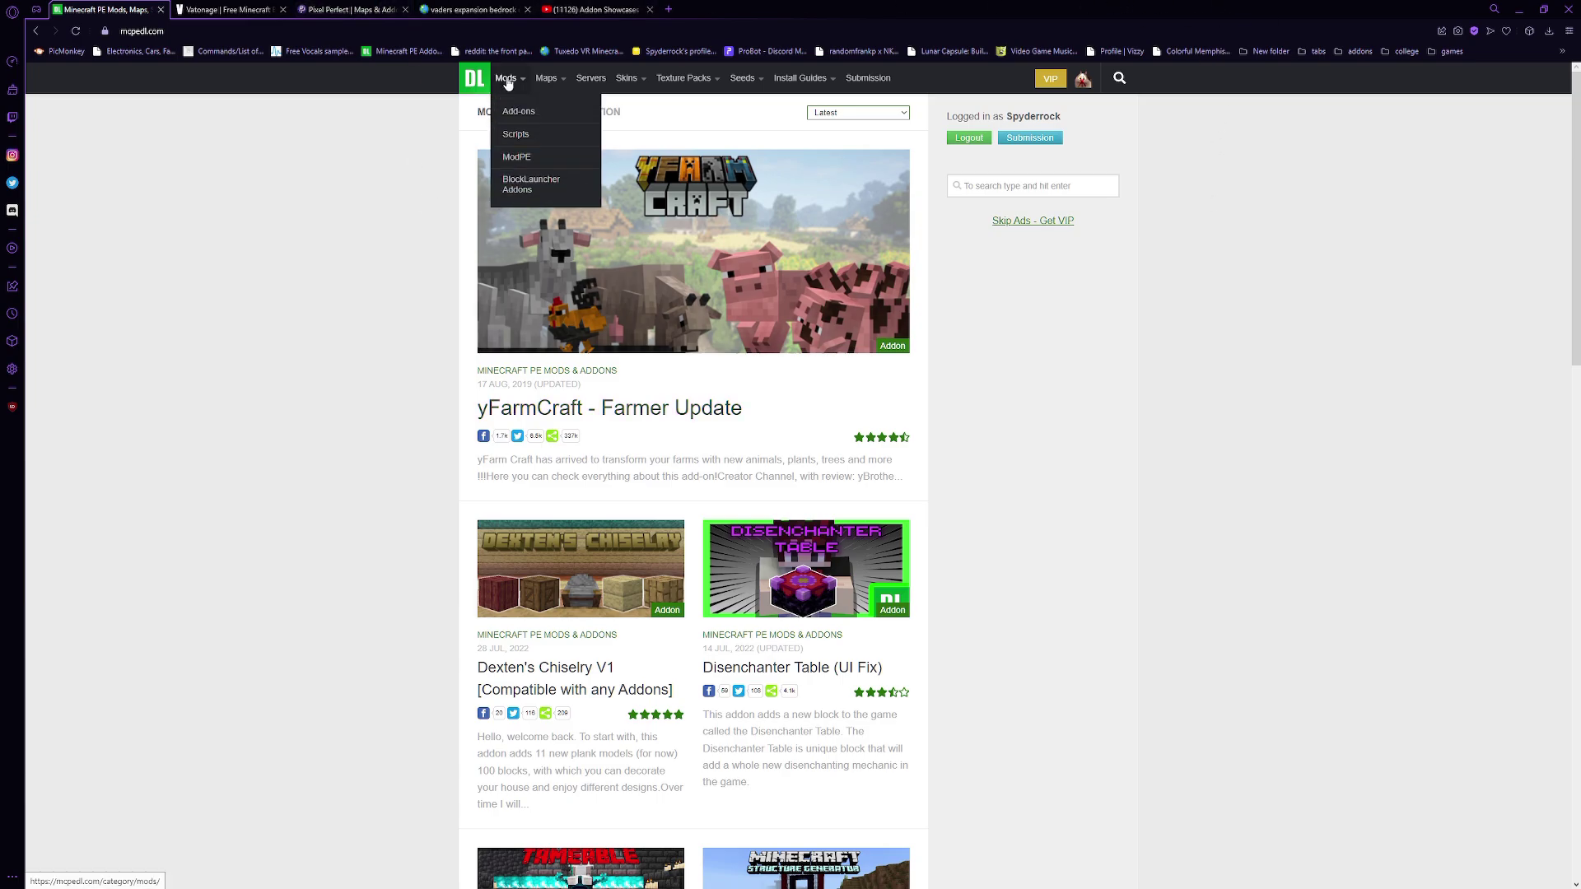
{"action": "left_click", "coordinate": [508, 111]}
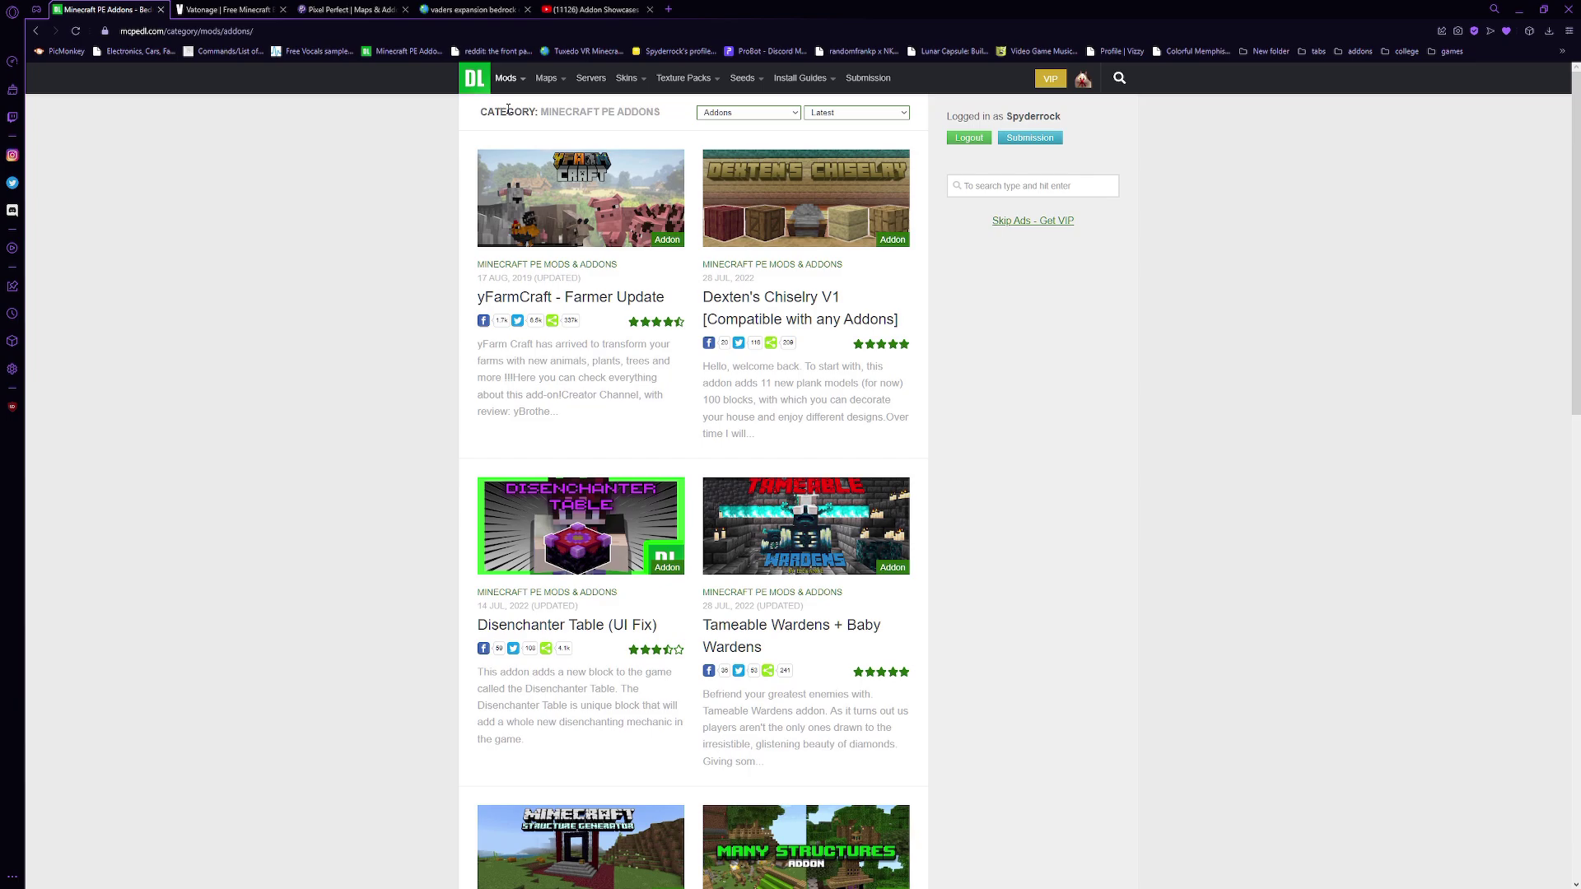
{"action": "mouse_move", "coordinate": [504, 118]}
{"action": "scroll", "coordinate": [1021, 508], "scroll_direction": "down", "scroll_amount": 15}
{"action": "scroll", "coordinate": [985, 777], "scroll_direction": "up", "scroll_amount": 15}
Step: Sort the add-ons by Most Popular (All time), and return the sort order to Latest
{"action": "left_click", "coordinate": [857, 113]}
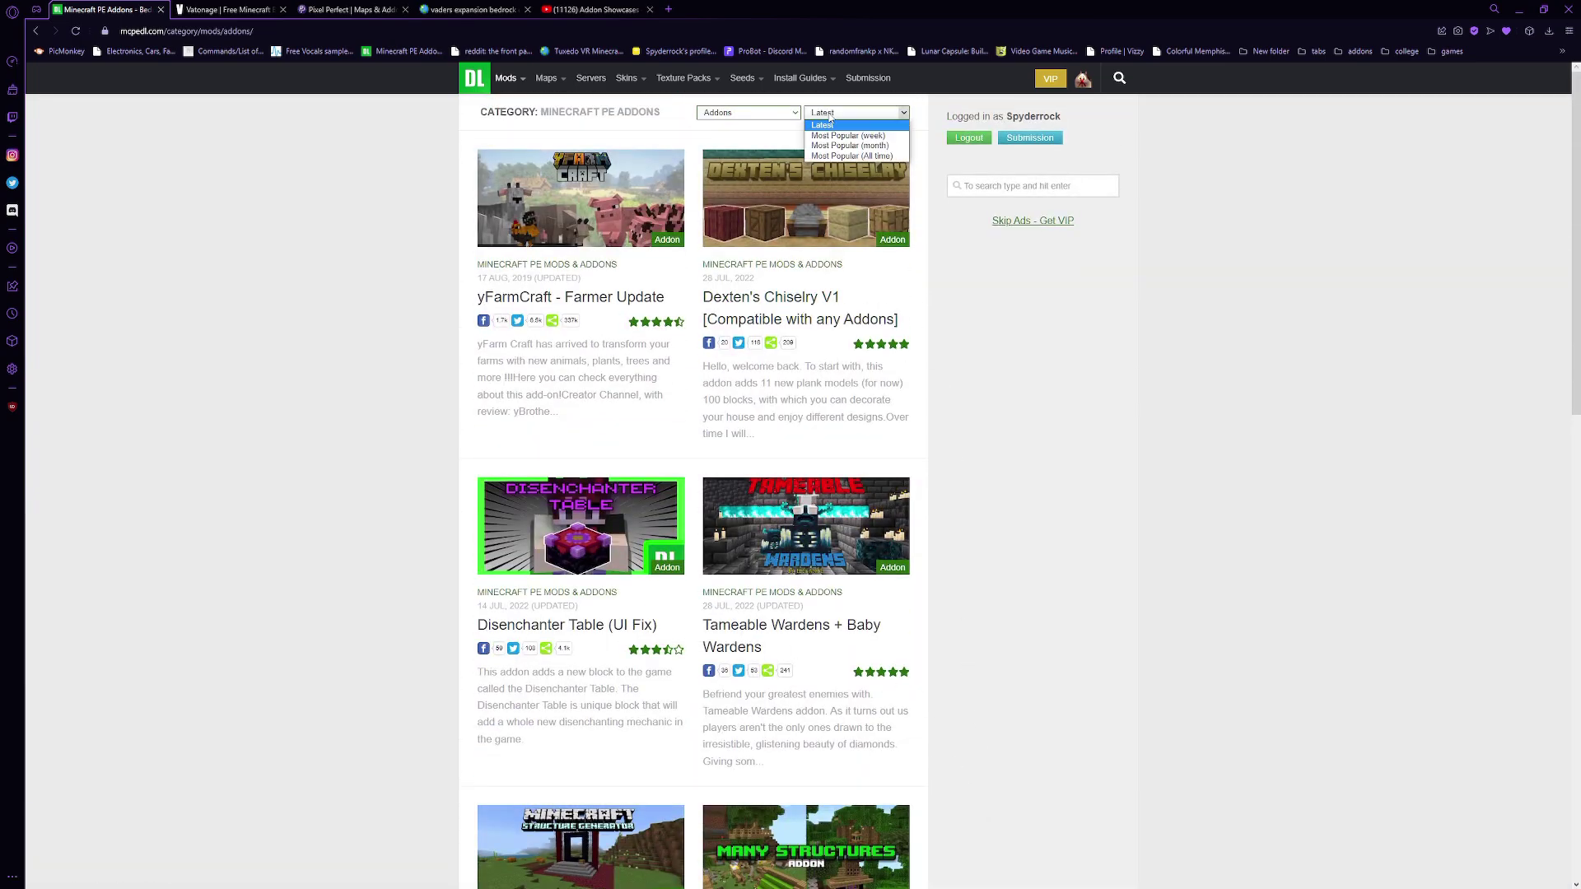
{"action": "left_click", "coordinate": [852, 158]}
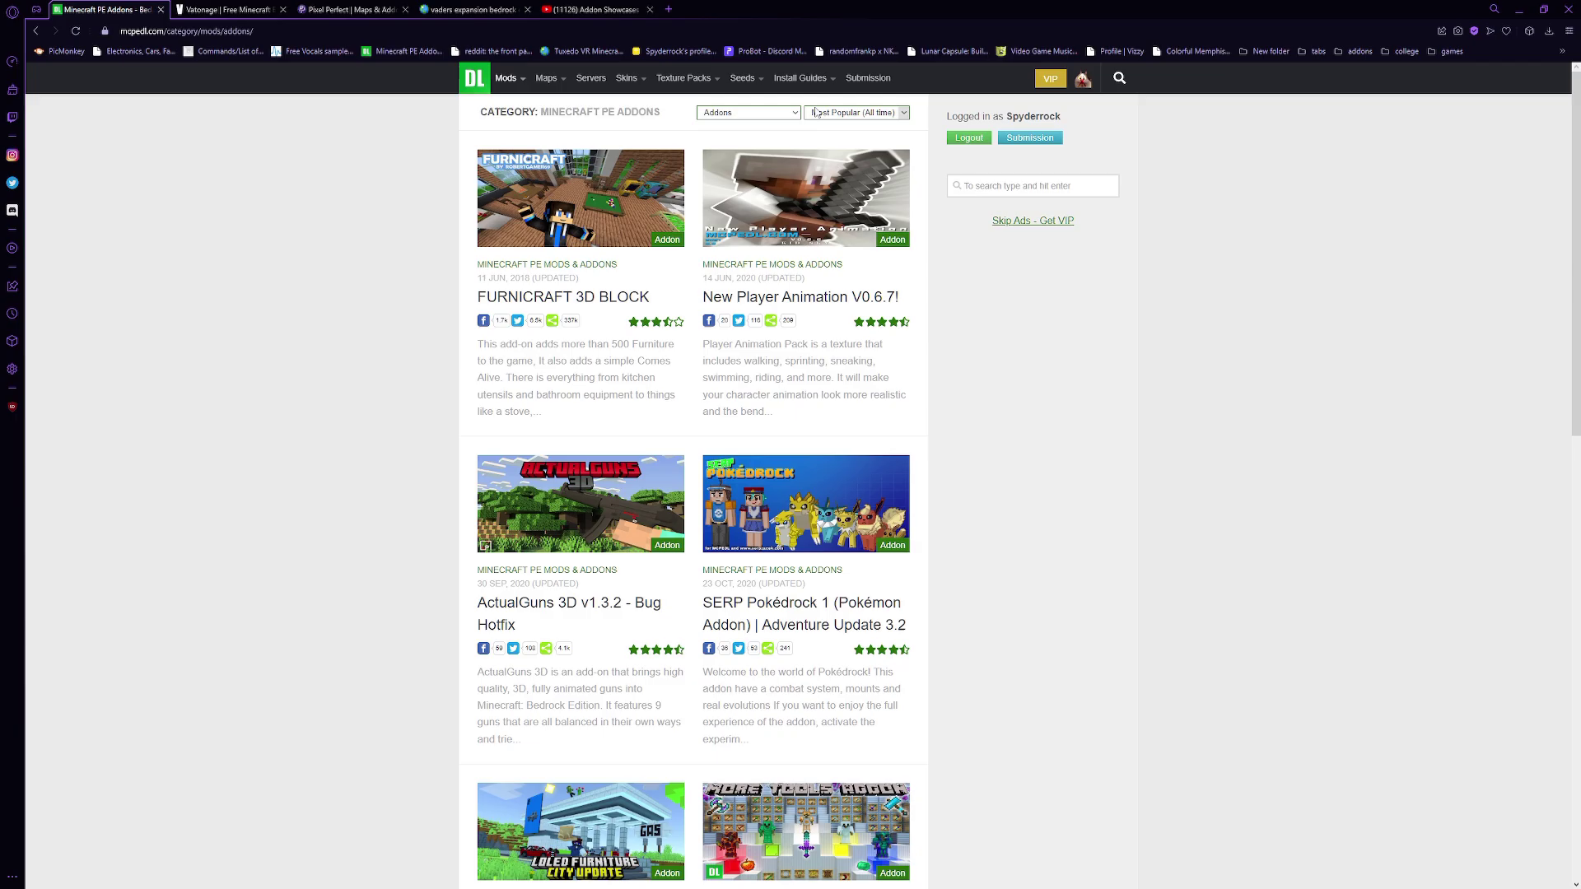
{"action": "left_click", "coordinate": [815, 113]}
{"action": "left_click", "coordinate": [857, 132]}
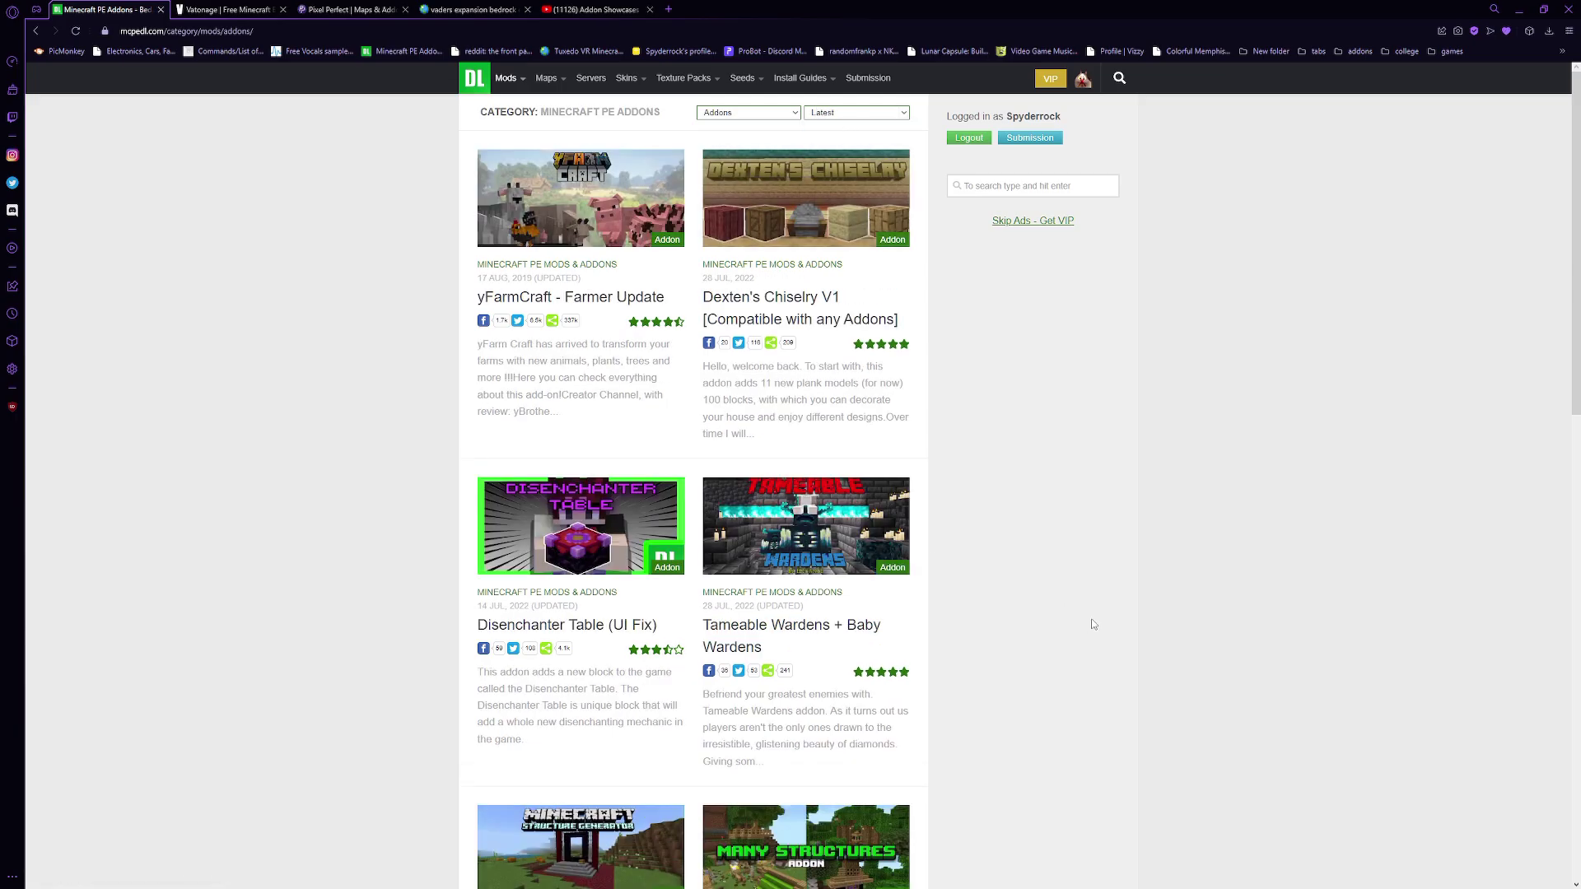
Step: Look through the latest add-ons listed on the first page of the category
{"action": "scroll", "coordinate": [1092, 659], "scroll_direction": "down", "scroll_amount": 12}
{"action": "scroll", "coordinate": [925, 786], "scroll_direction": "up", "scroll_amount": 12}
{"action": "scroll", "coordinate": [926, 774], "scroll_direction": "down", "scroll_amount": 6}
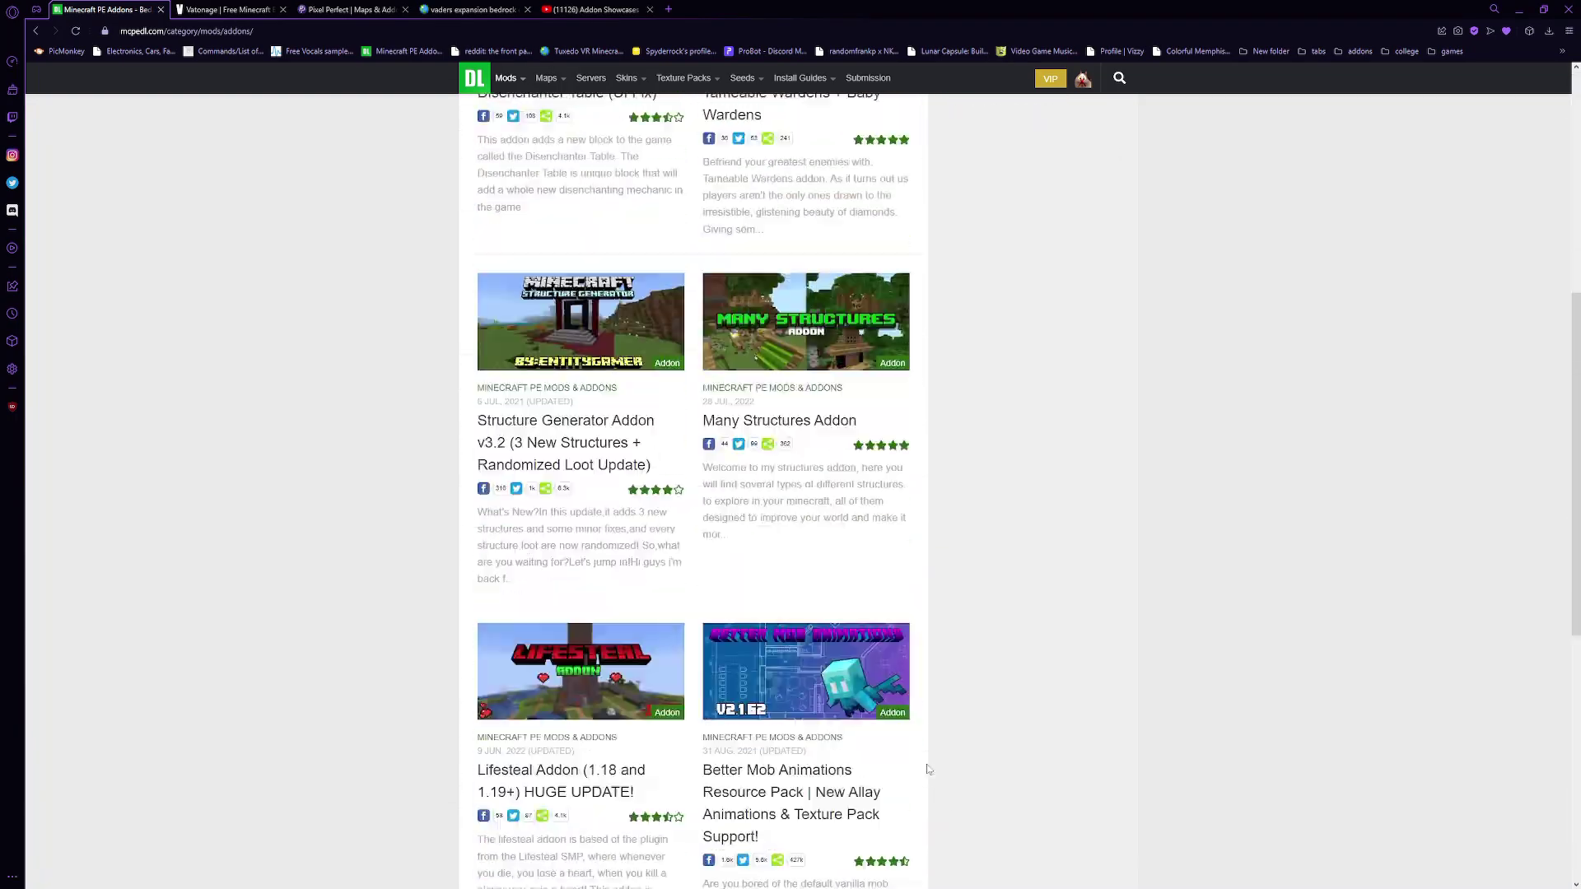
{"action": "scroll", "coordinate": [923, 766], "scroll_direction": "up", "scroll_amount": 3}
{"action": "scroll", "coordinate": [910, 758], "scroll_direction": "down", "scroll_amount": 10}
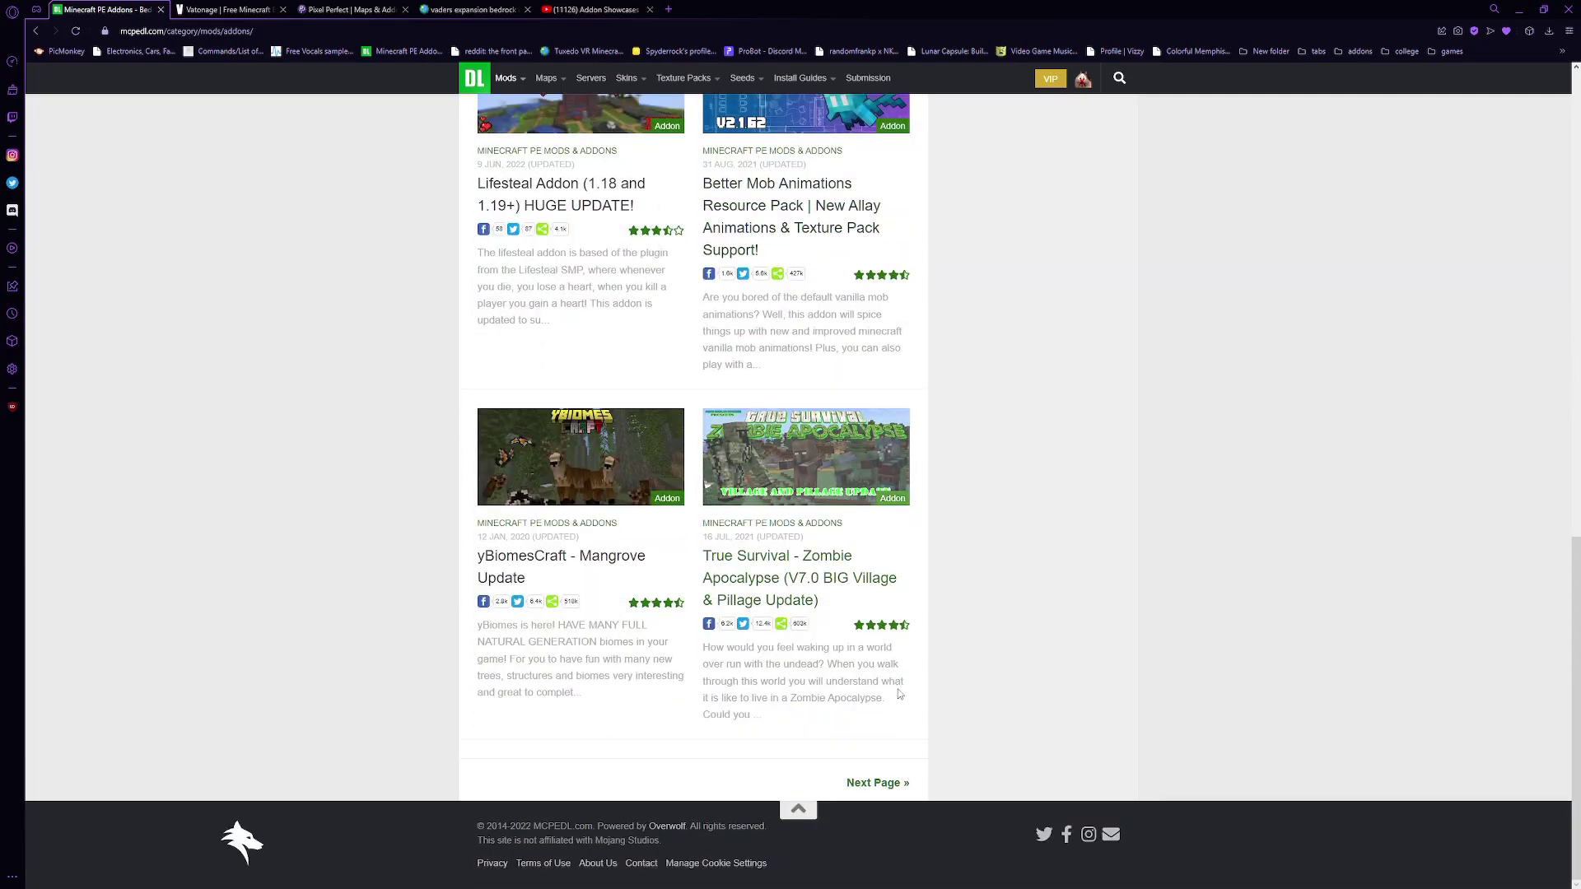
{"action": "scroll", "coordinate": [899, 694], "scroll_direction": "up", "scroll_amount": 12}
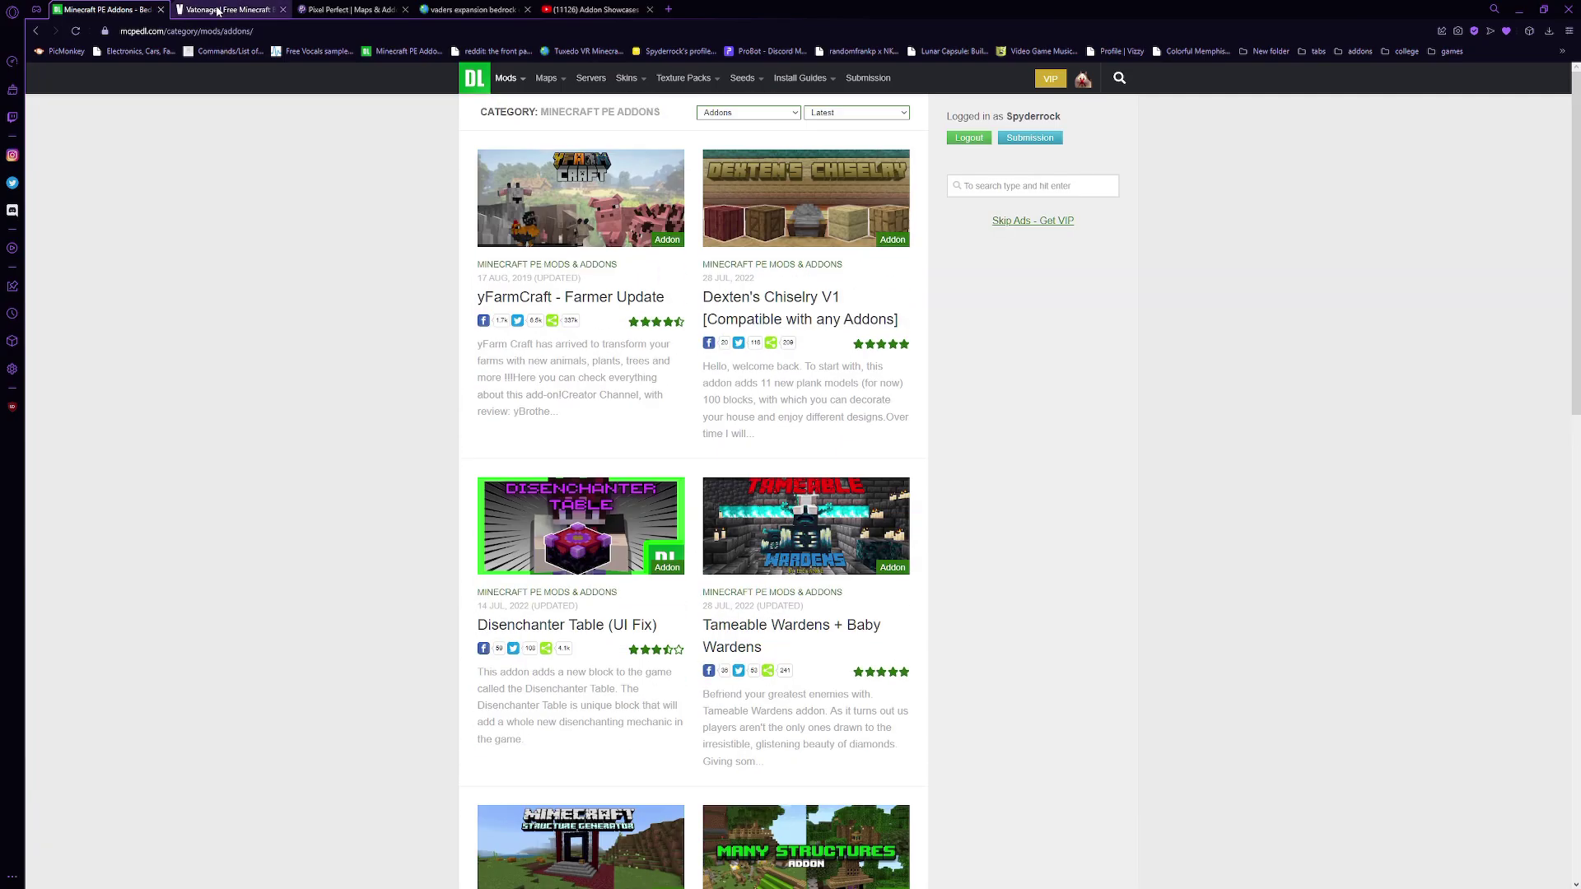
Step: Bring up the Vatonage home page, and view the Pixel Perfect home page from its header
{"action": "left_click", "coordinate": [227, 9]}
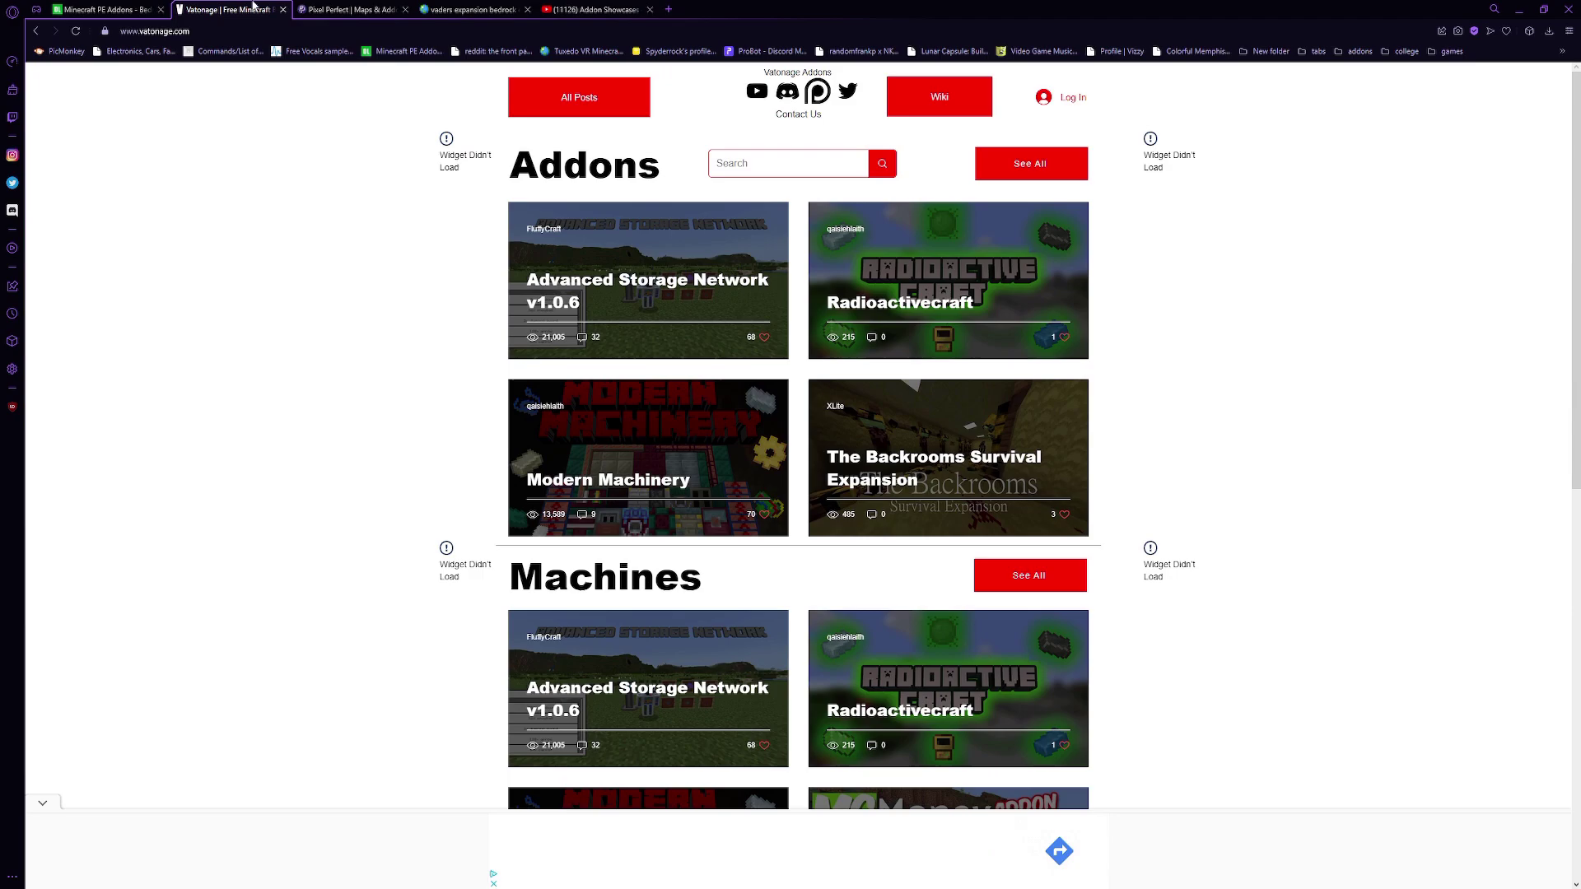
{"action": "left_click", "coordinate": [373, 7]}
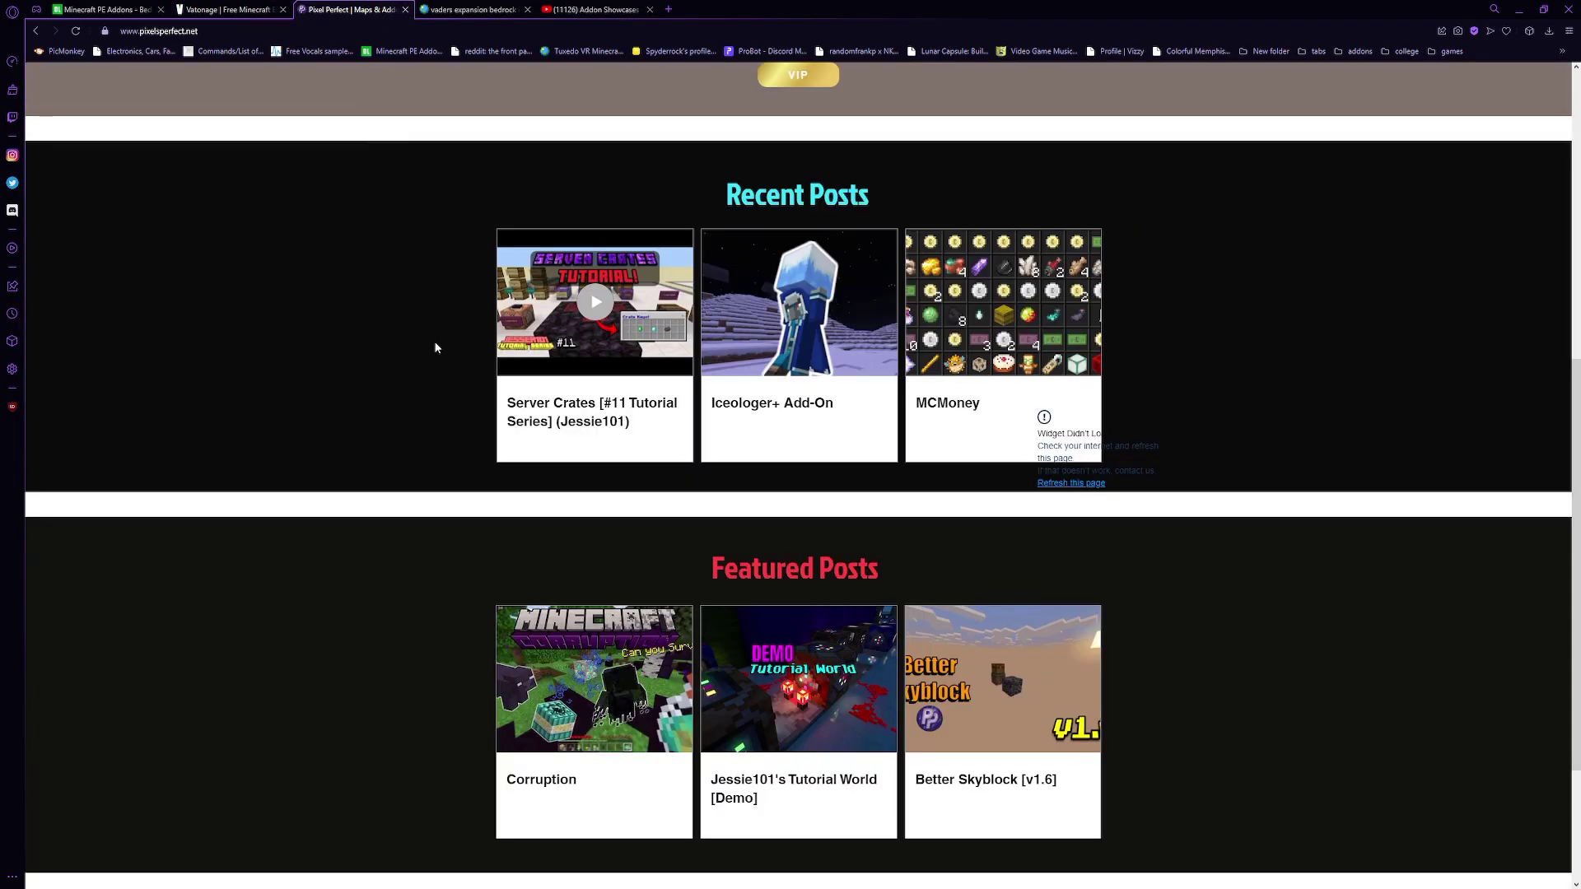
{"action": "scroll", "coordinate": [438, 337], "scroll_direction": "up", "scroll_amount": 7}
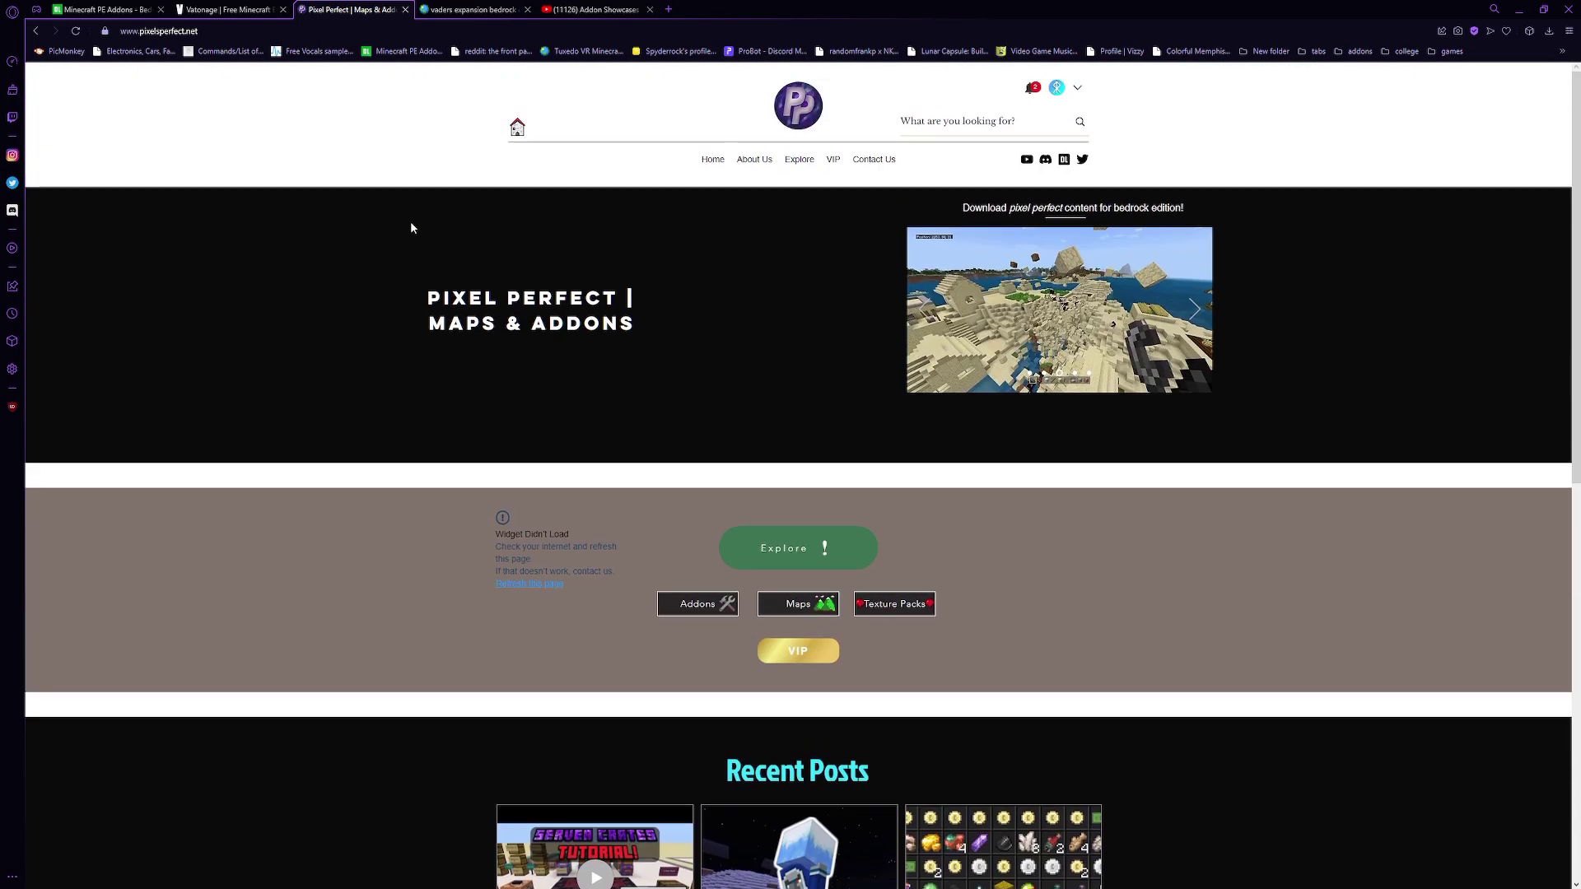
Step: Look through the Addons, Machines and Mod Packs sections on the Vatonage home page
{"action": "left_click", "coordinate": [247, 9]}
{"action": "scroll", "coordinate": [519, 449], "scroll_direction": "down", "scroll_amount": 6}
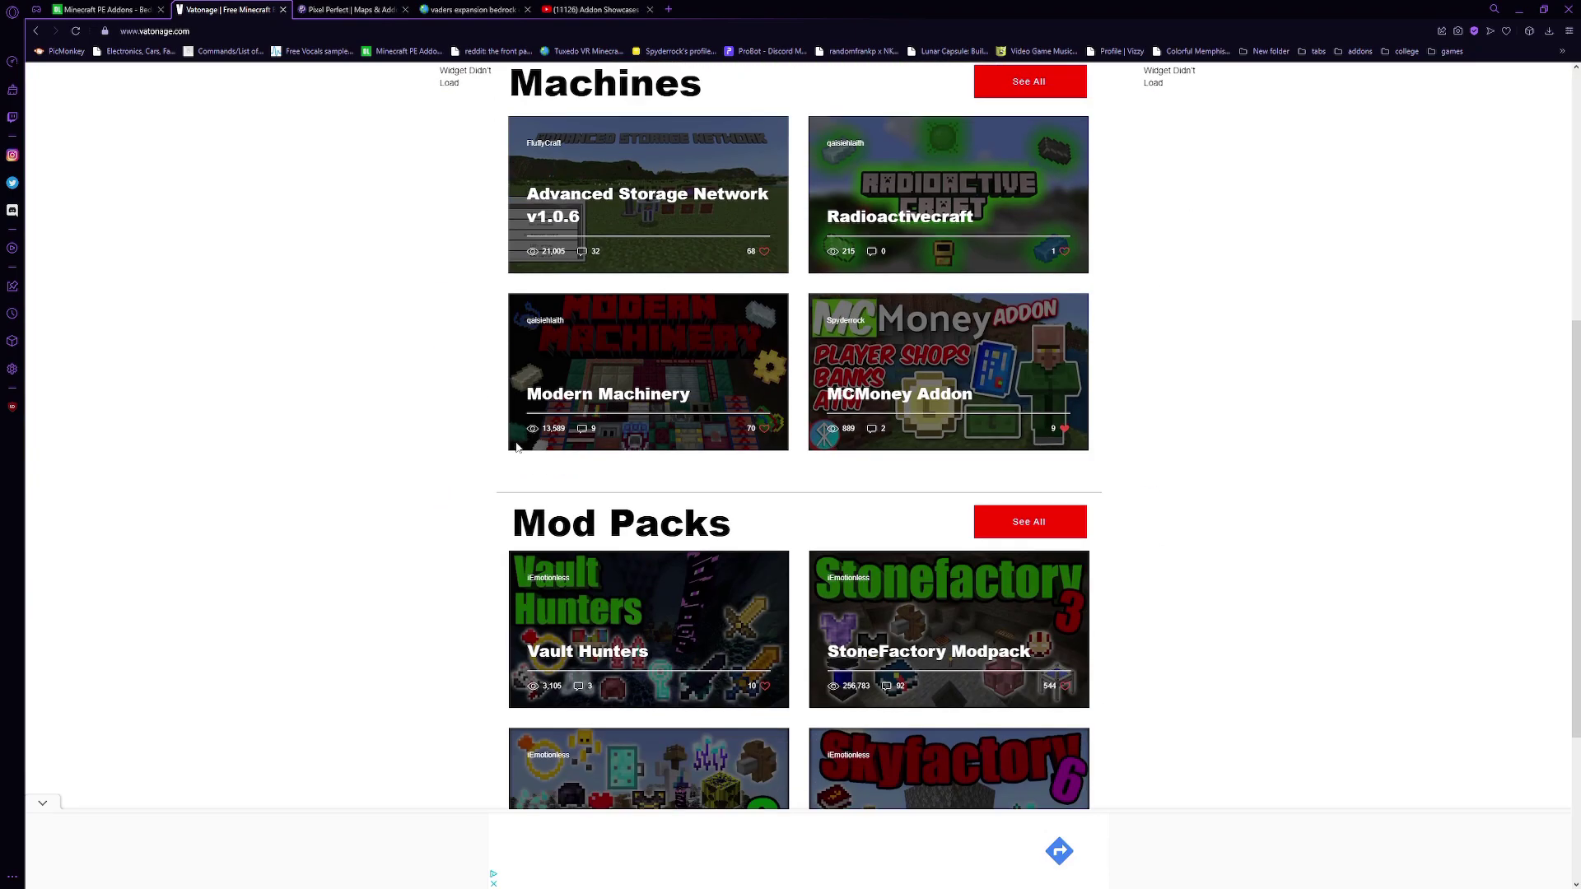
{"action": "scroll", "coordinate": [519, 449], "scroll_direction": "up", "scroll_amount": 6}
{"action": "scroll", "coordinate": [521, 428], "scroll_direction": "down", "scroll_amount": 5}
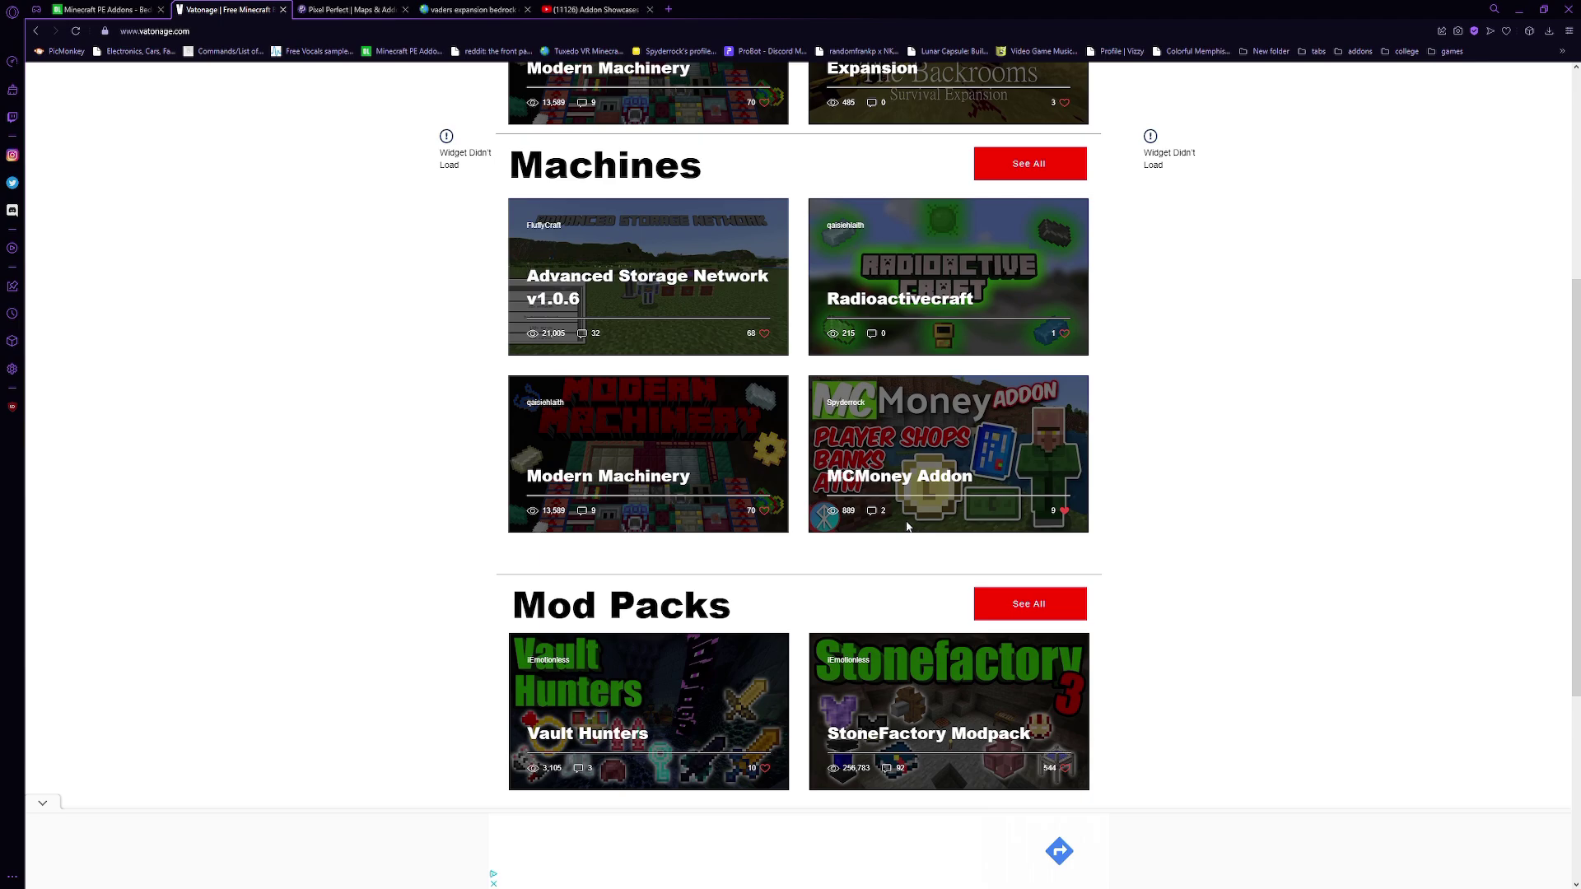
{"action": "scroll", "coordinate": [1235, 478], "scroll_direction": "up", "scroll_amount": 3}
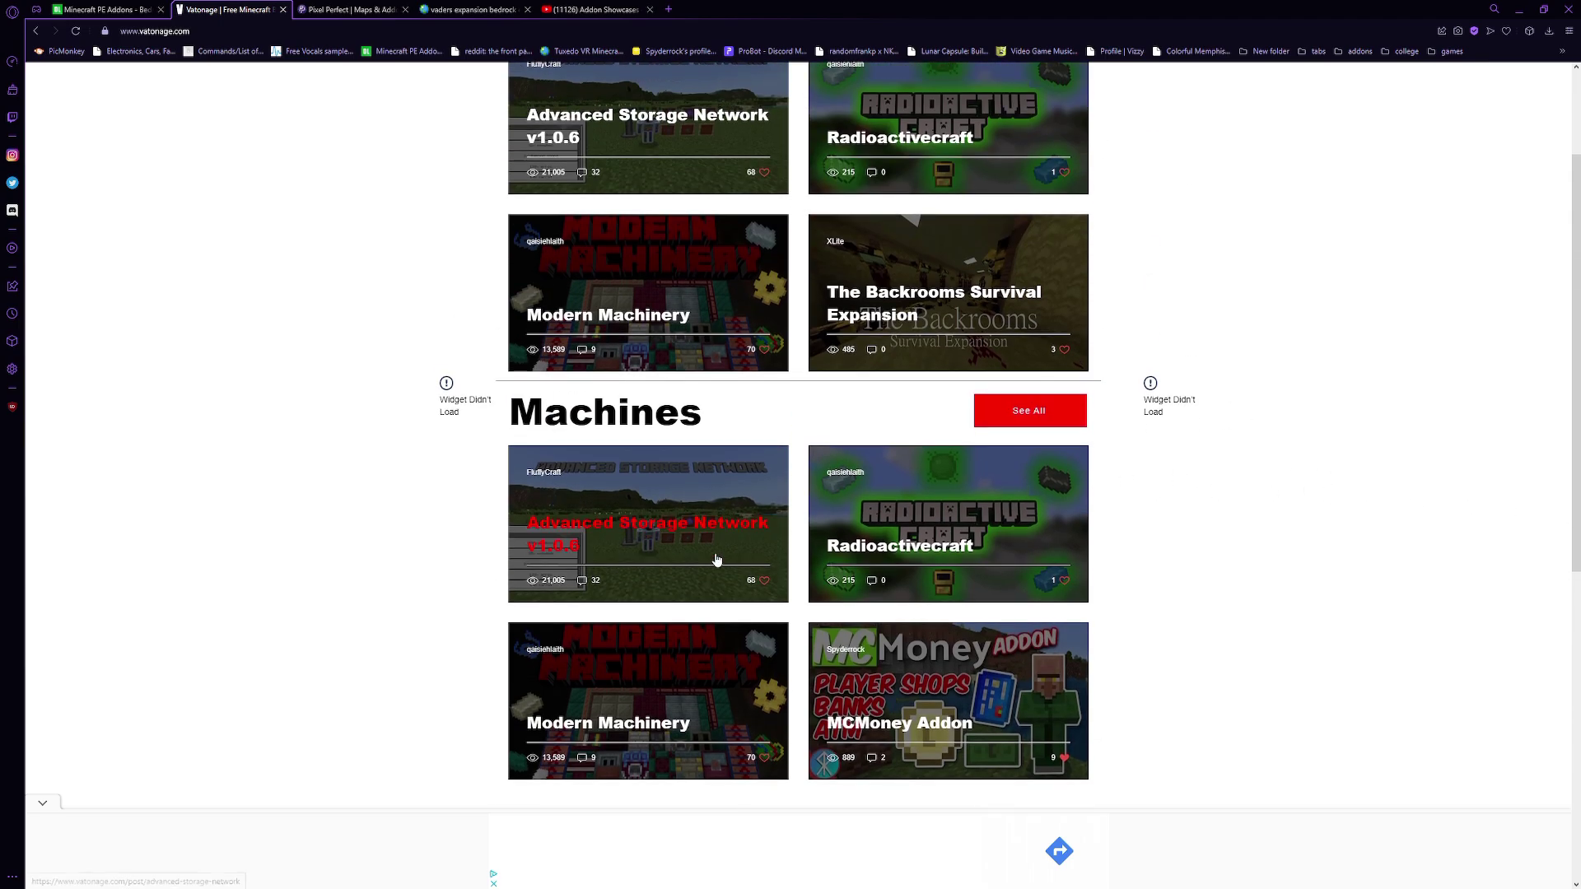
{"action": "scroll", "coordinate": [1264, 678], "scroll_direction": "down", "scroll_amount": 3}
{"action": "scroll", "coordinate": [1264, 678], "scroll_direction": "up", "scroll_amount": 5}
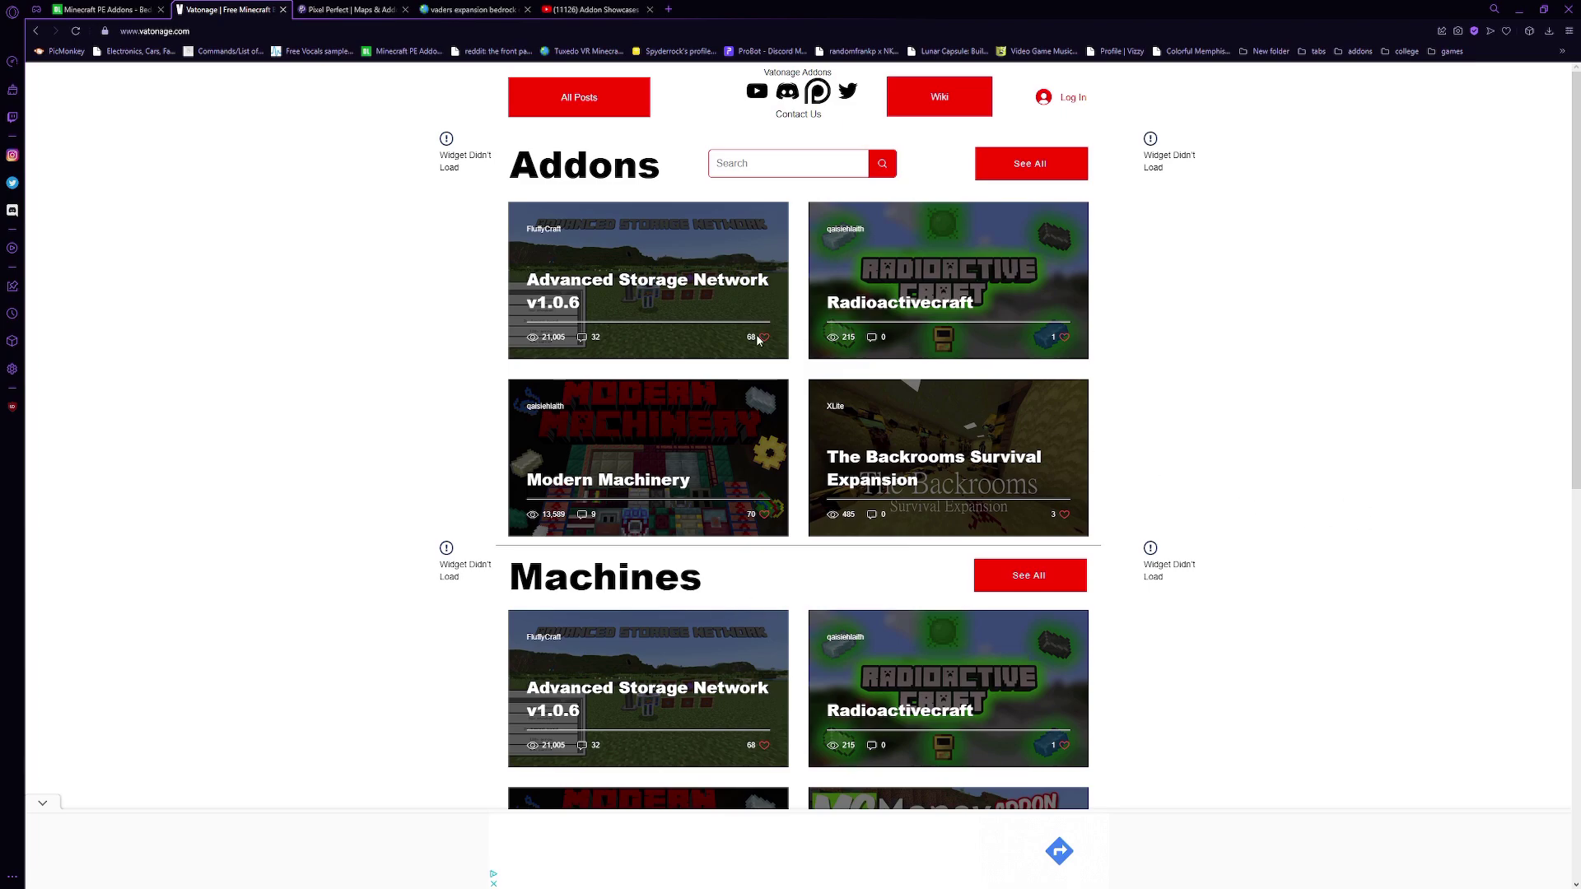
Step: Review the recent and featured posts on Pixel Perfect, and return to Vatonage to view its Mod Packs section
{"action": "key", "text": "ctrl+Tab"}
{"action": "scroll", "coordinate": [739, 547], "scroll_direction": "down", "scroll_amount": 8}
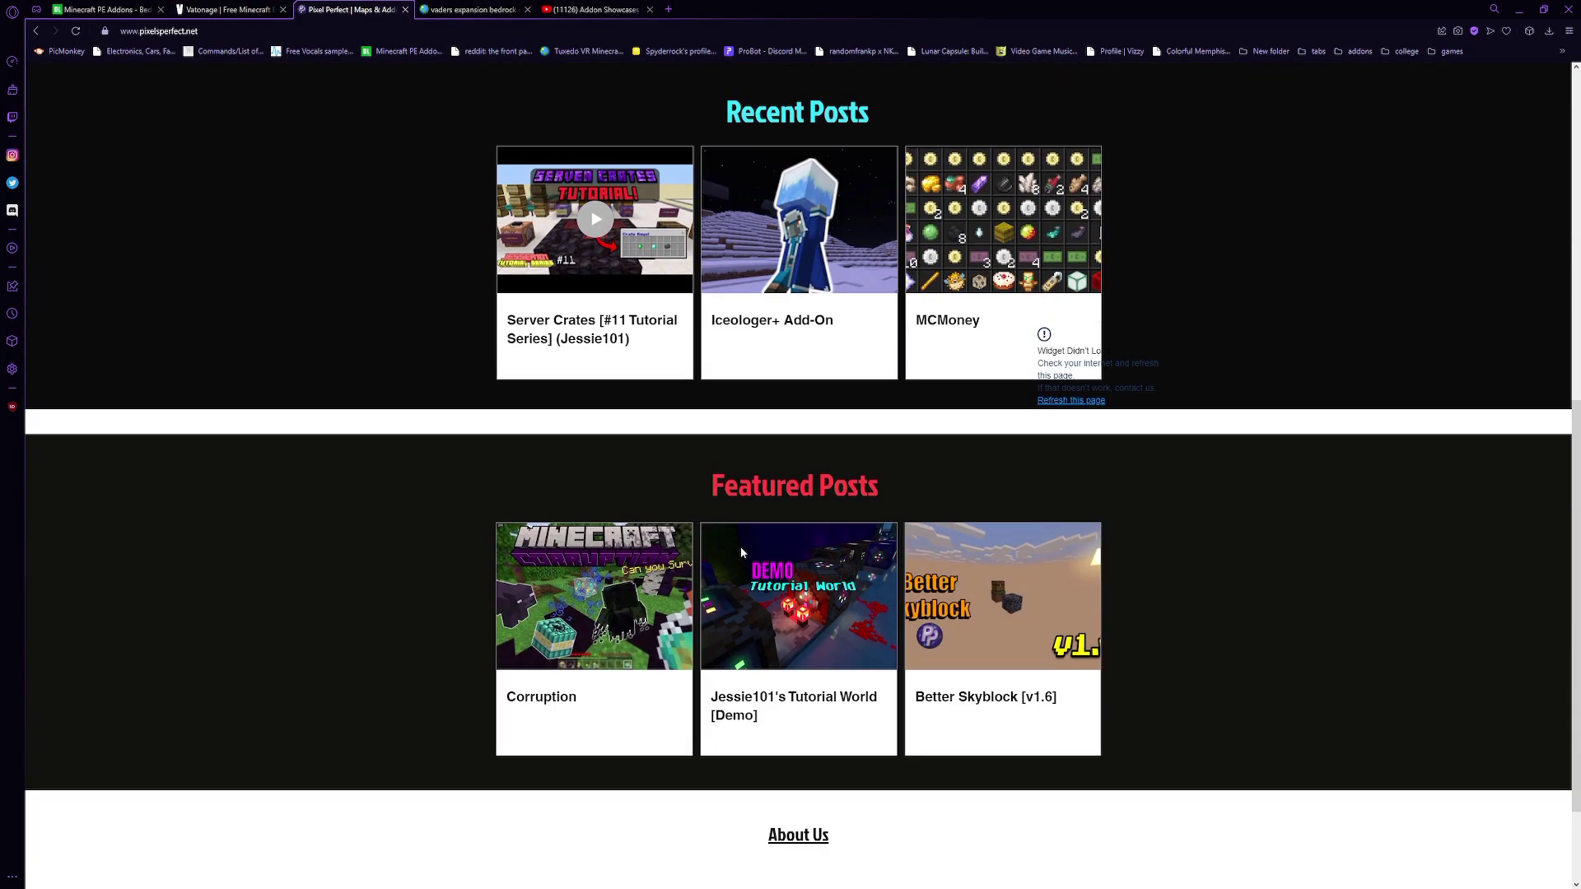
{"action": "scroll", "coordinate": [66, 533], "scroll_direction": "down", "scroll_amount": 2}
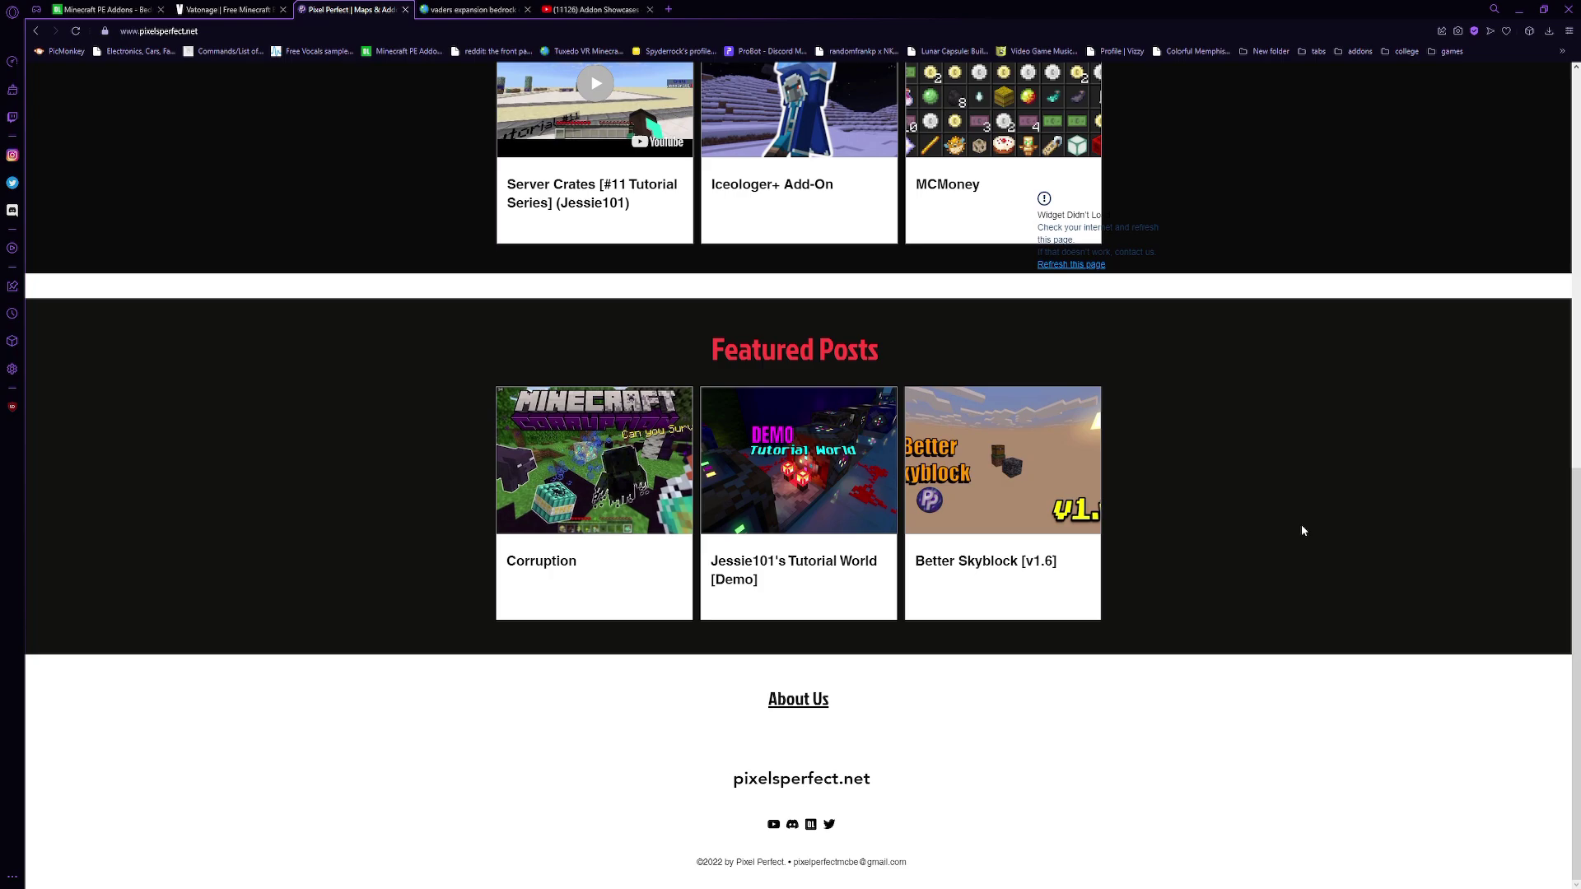
{"action": "scroll", "coordinate": [1304, 532], "scroll_direction": "up", "scroll_amount": 10}
{"action": "left_click", "coordinate": [224, 9]}
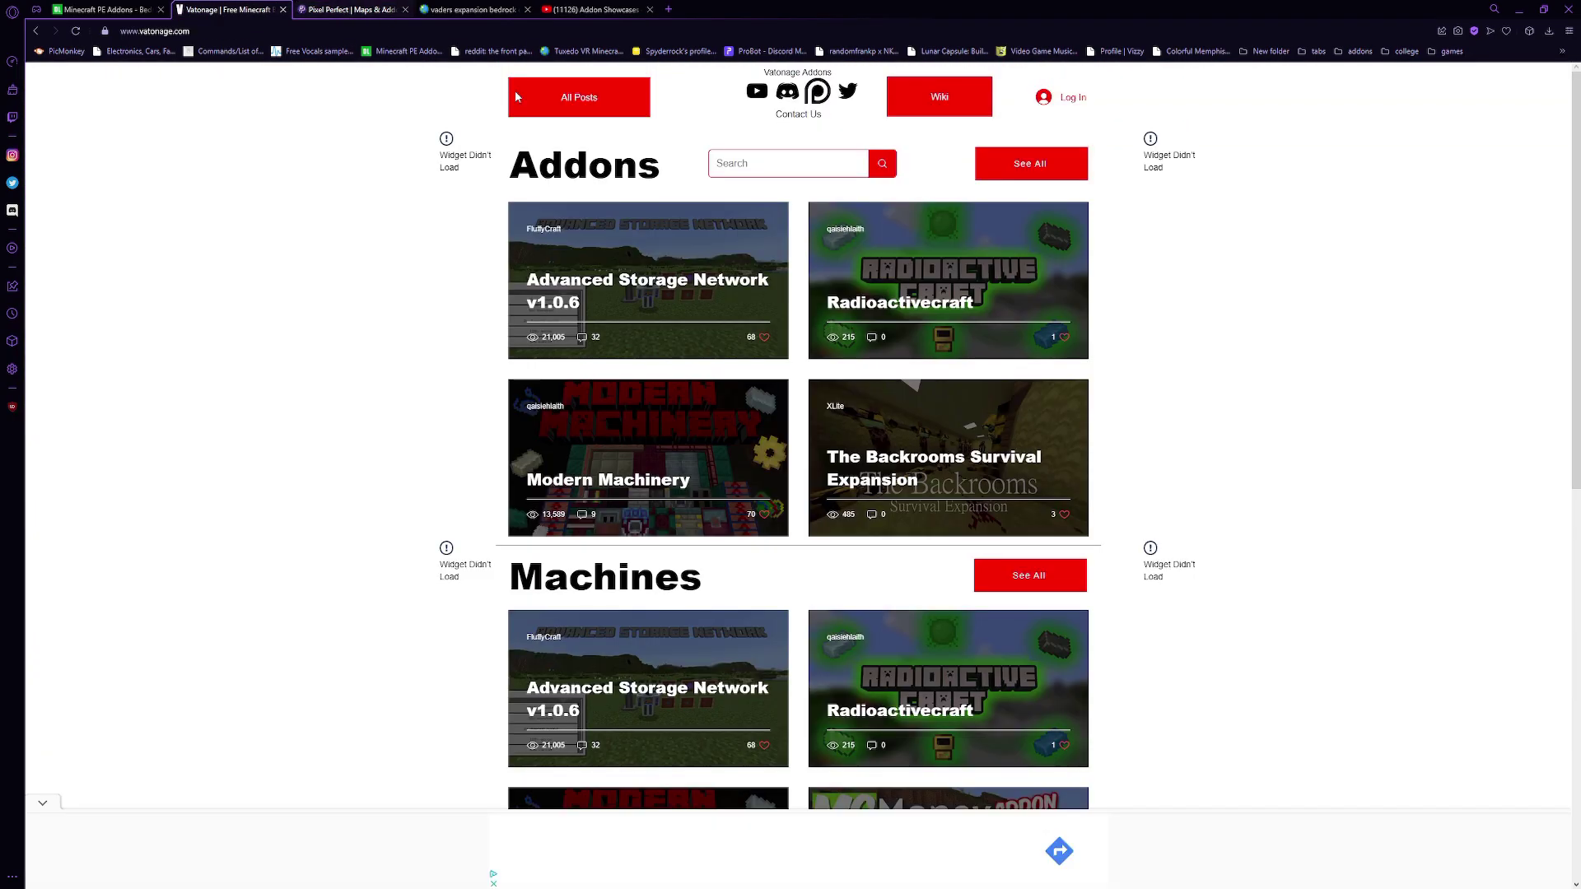
{"action": "scroll", "coordinate": [848, 536], "scroll_direction": "down", "scroll_amount": 9}
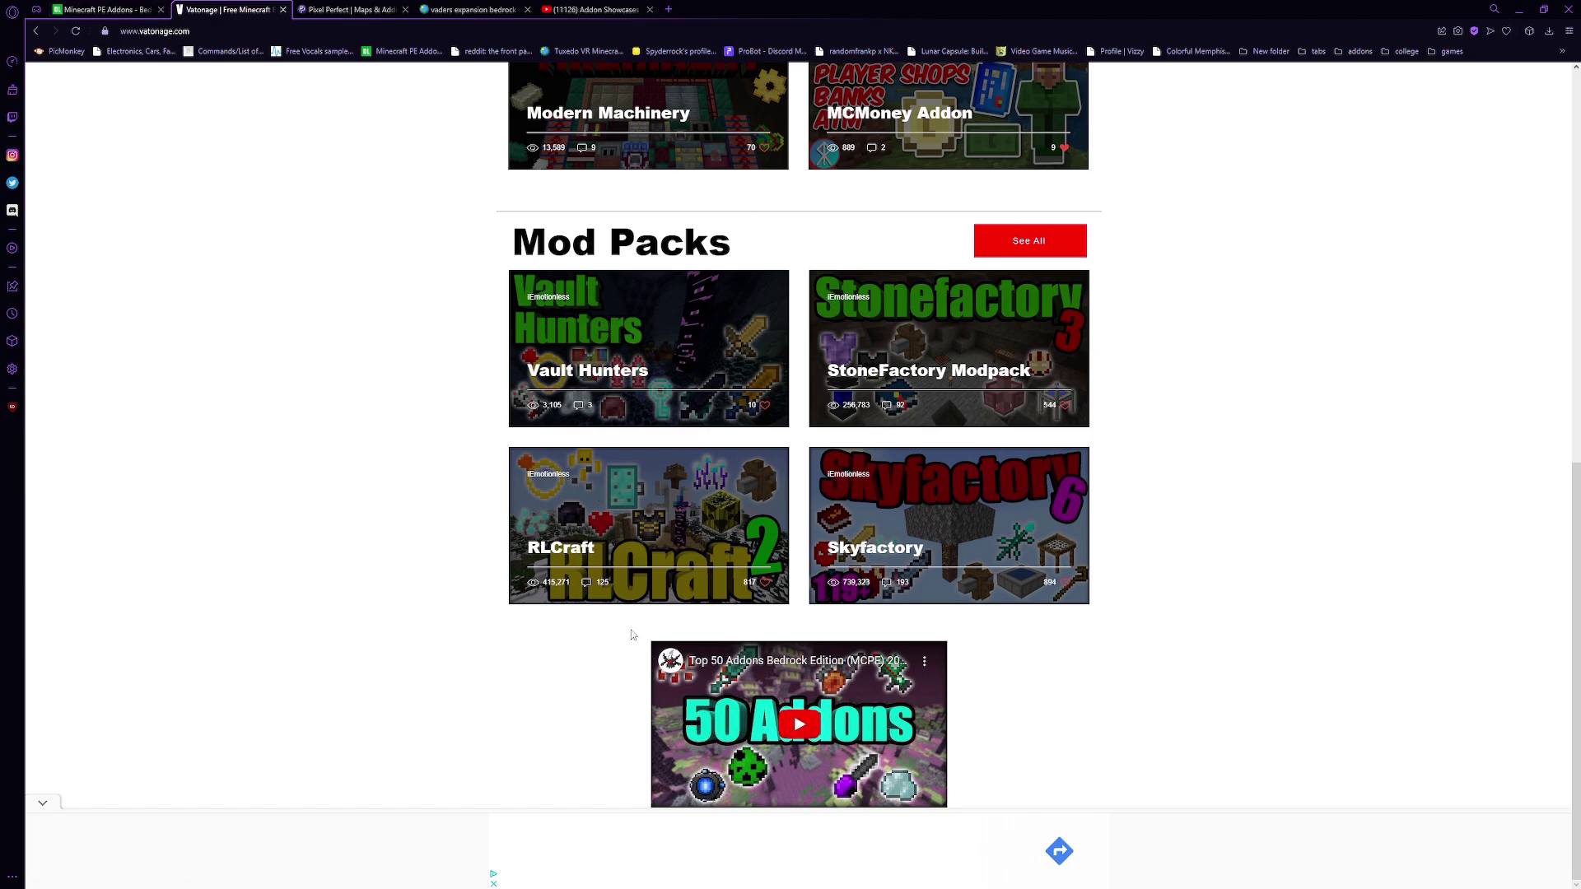
Step: Examine the description and update logs of the vaders expansion bedrock edition mod on Planet Minecraft
{"action": "key", "text": "ctrl+Tab"}
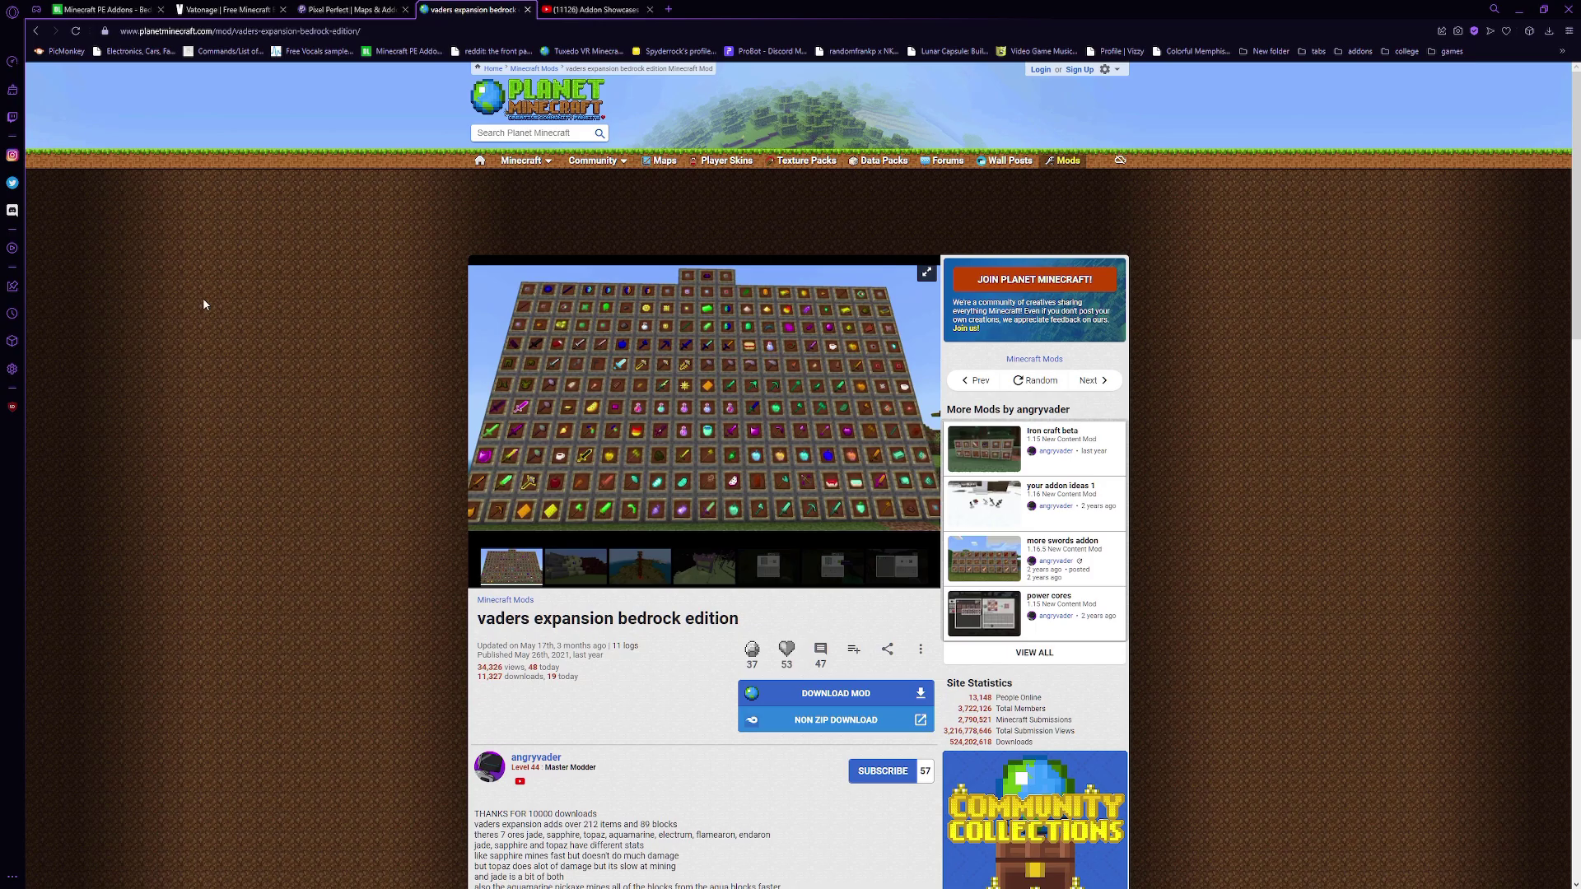
{"action": "scroll", "coordinate": [257, 686], "scroll_direction": "down", "scroll_amount": 5}
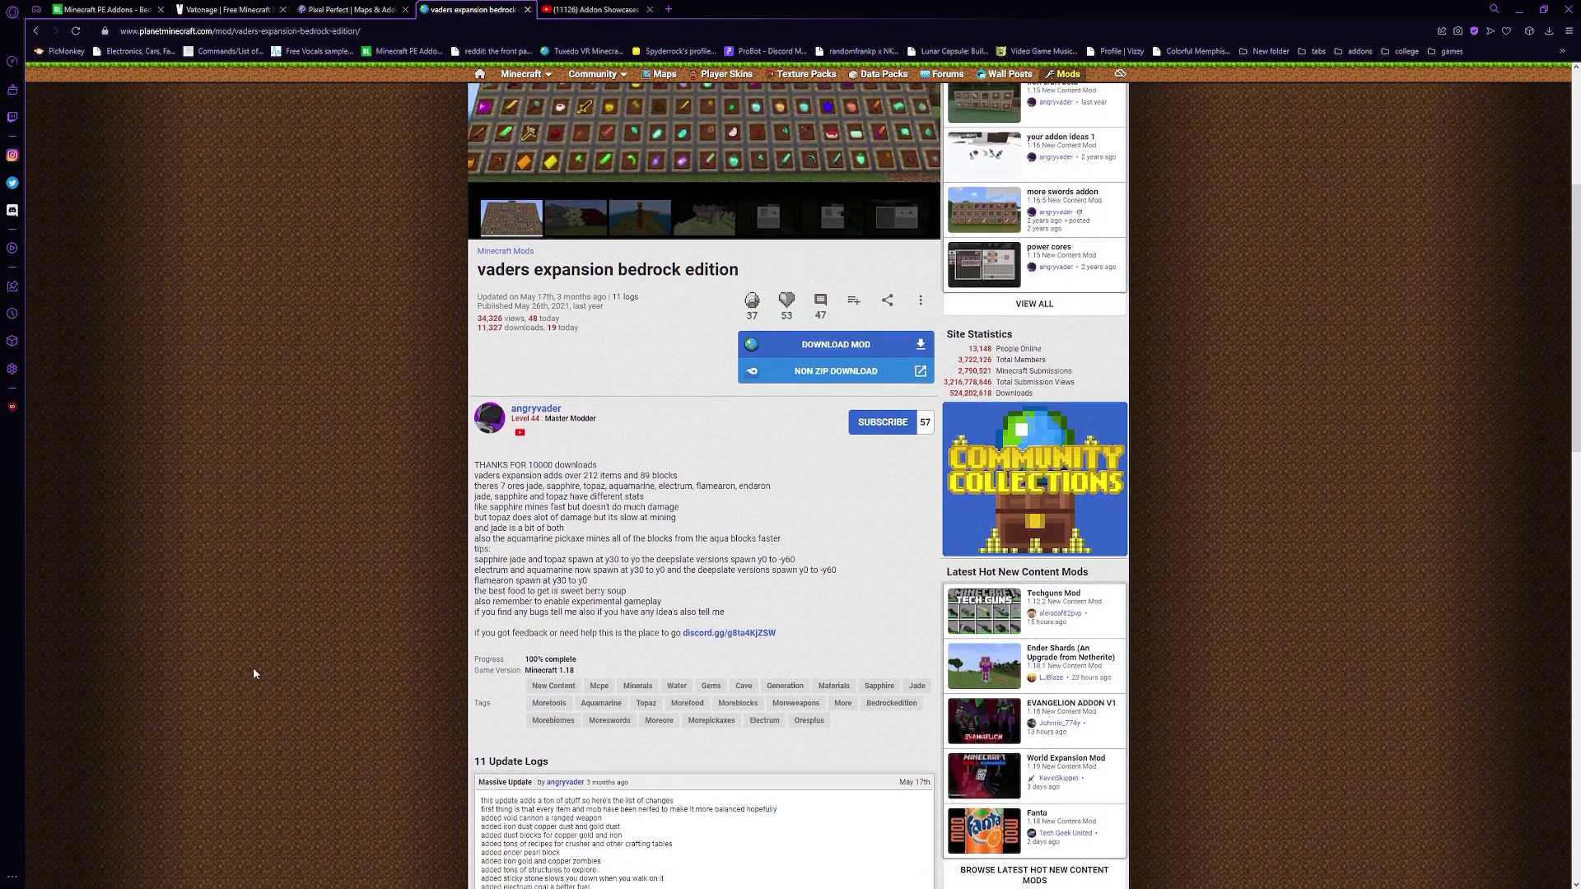
{"action": "scroll", "coordinate": [253, 667], "scroll_direction": "down", "scroll_amount": 7}
{"action": "scroll", "coordinate": [271, 645], "scroll_direction": "up", "scroll_amount": 3}
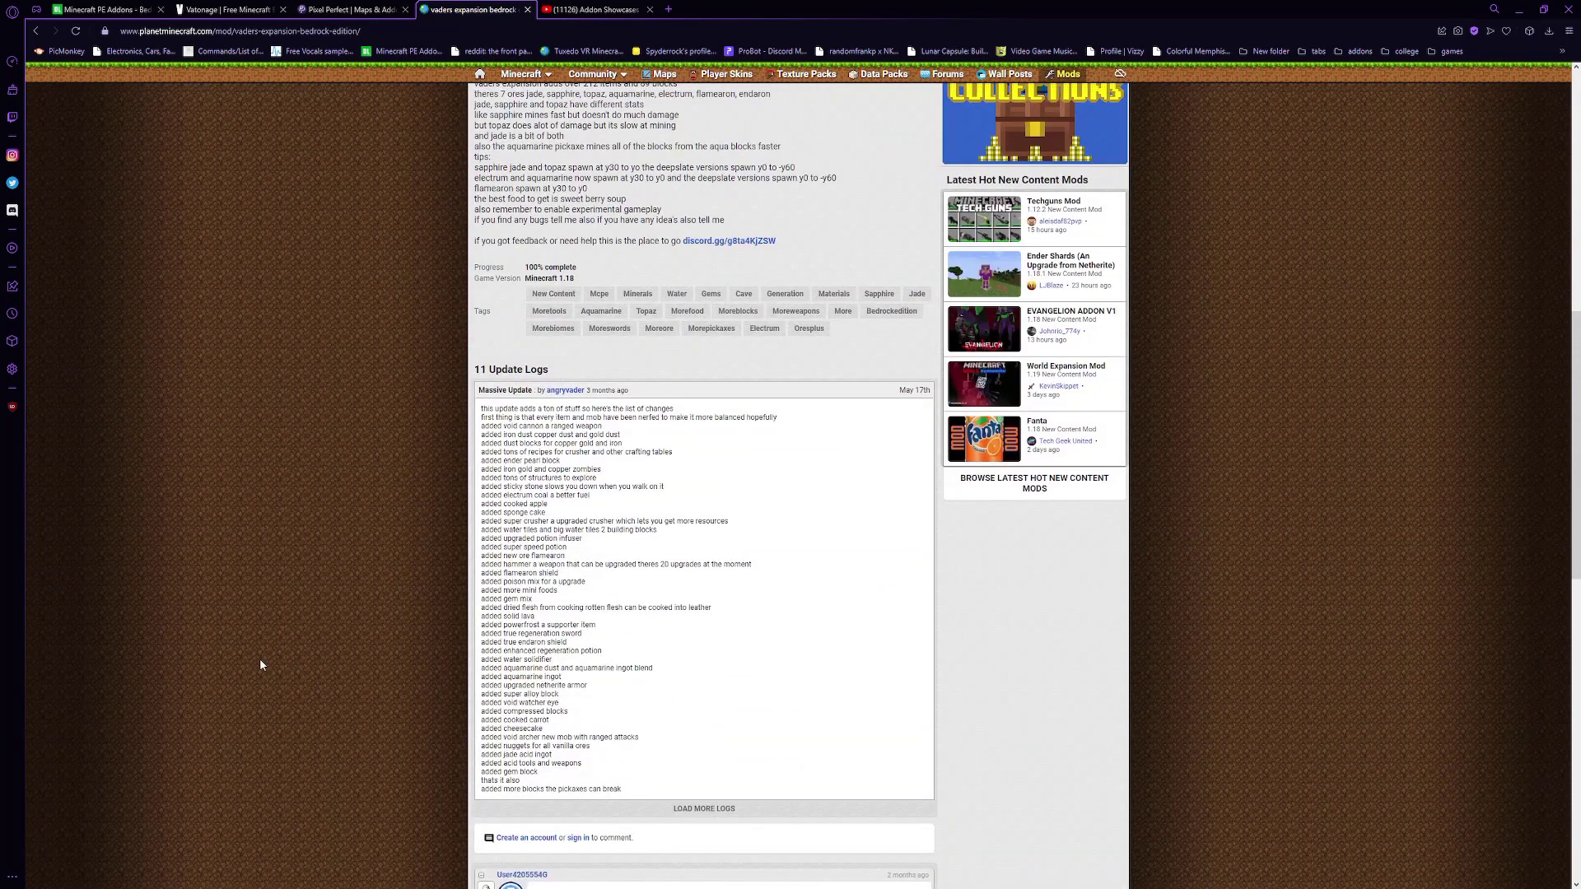
{"action": "scroll", "coordinate": [257, 663], "scroll_direction": "up", "scroll_amount": 9}
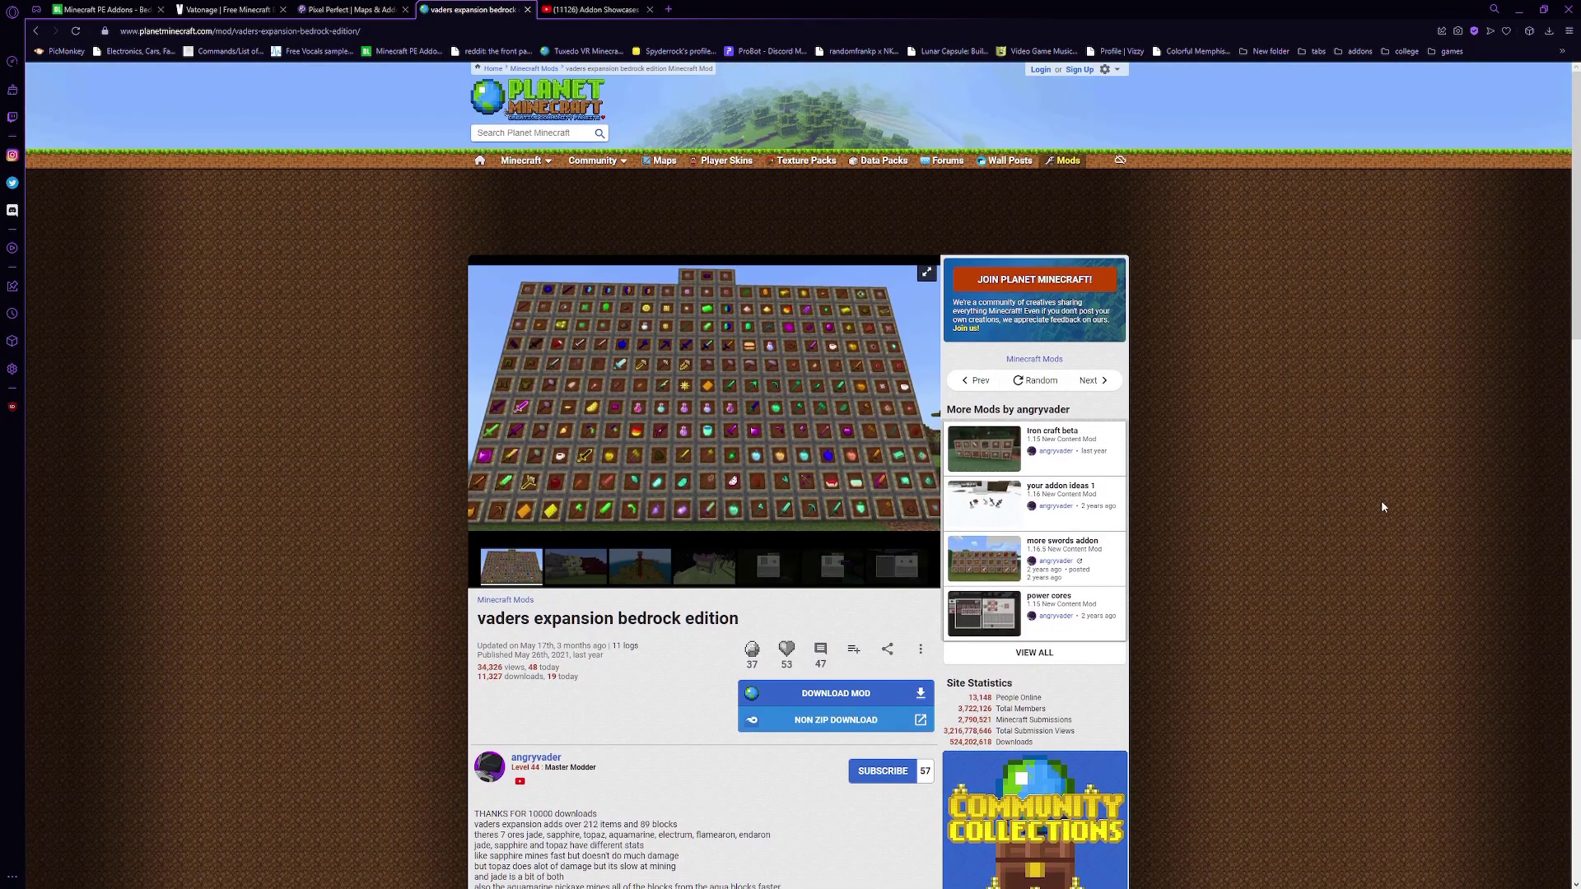
{"action": "scroll", "coordinate": [1382, 506], "scroll_direction": "down", "scroll_amount": 2}
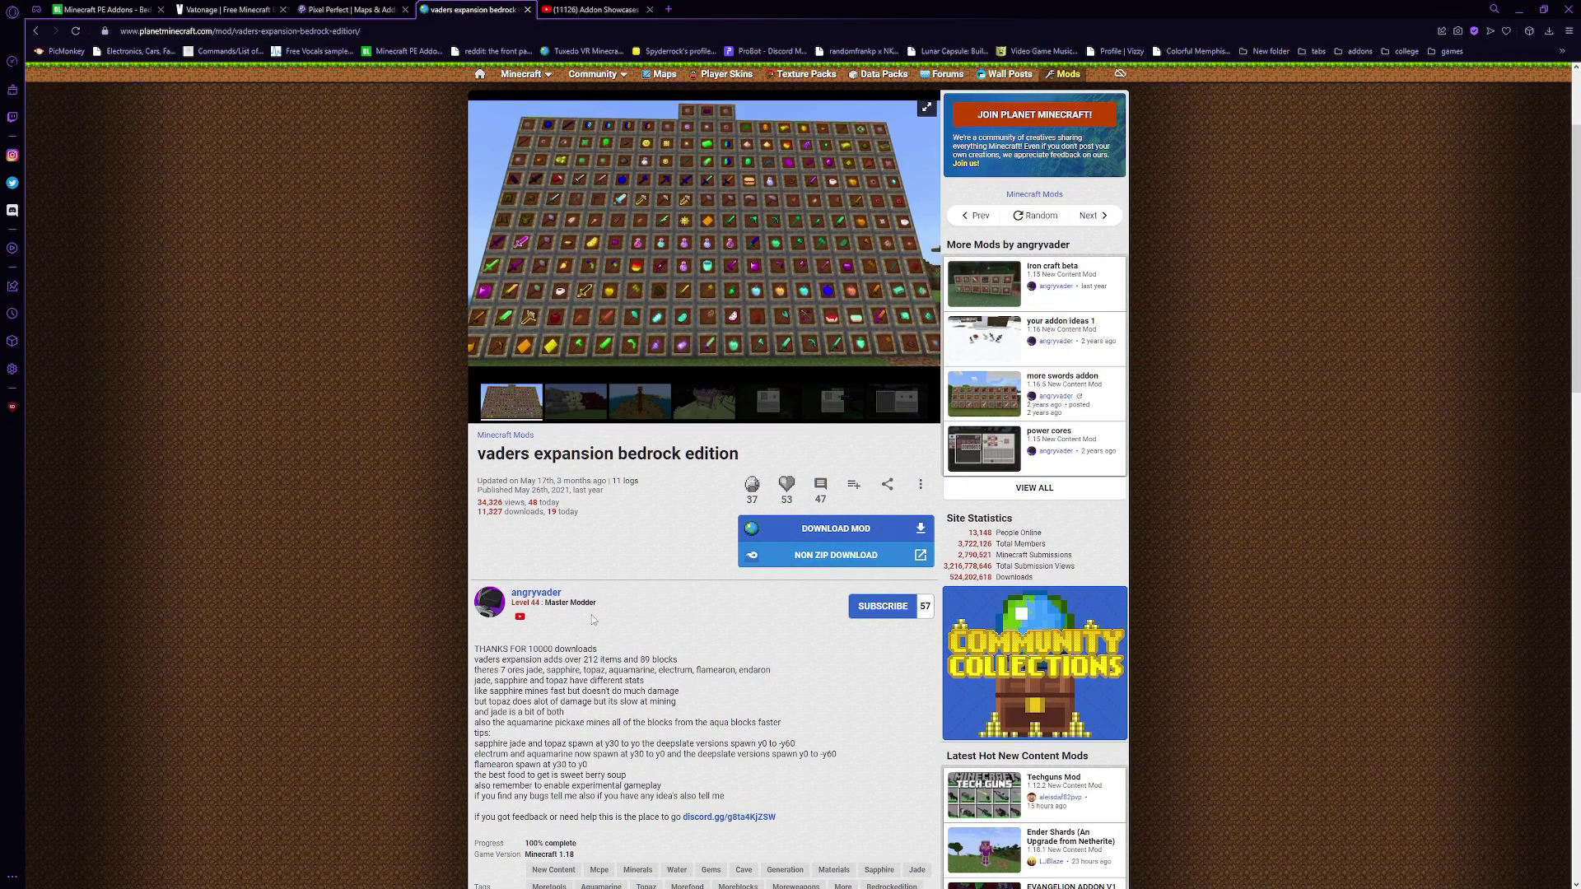
{"action": "scroll", "coordinate": [746, 510], "scroll_direction": "up", "scroll_amount": 2}
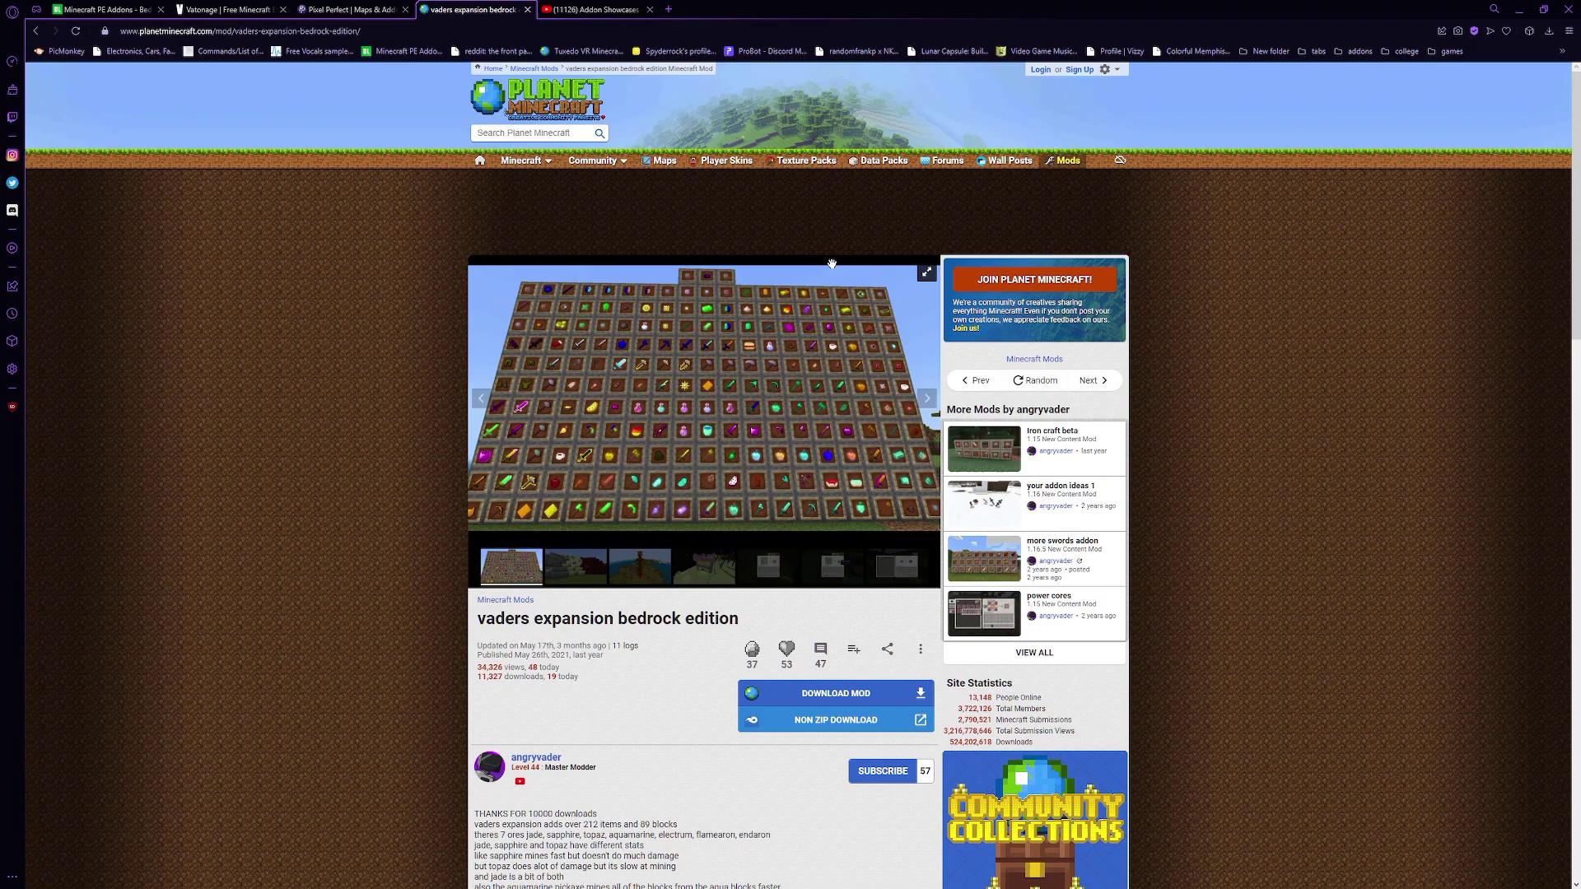
Step: View the second, fourth and third gallery images of the vaders expansion mod
{"action": "left_click", "coordinate": [570, 580]}
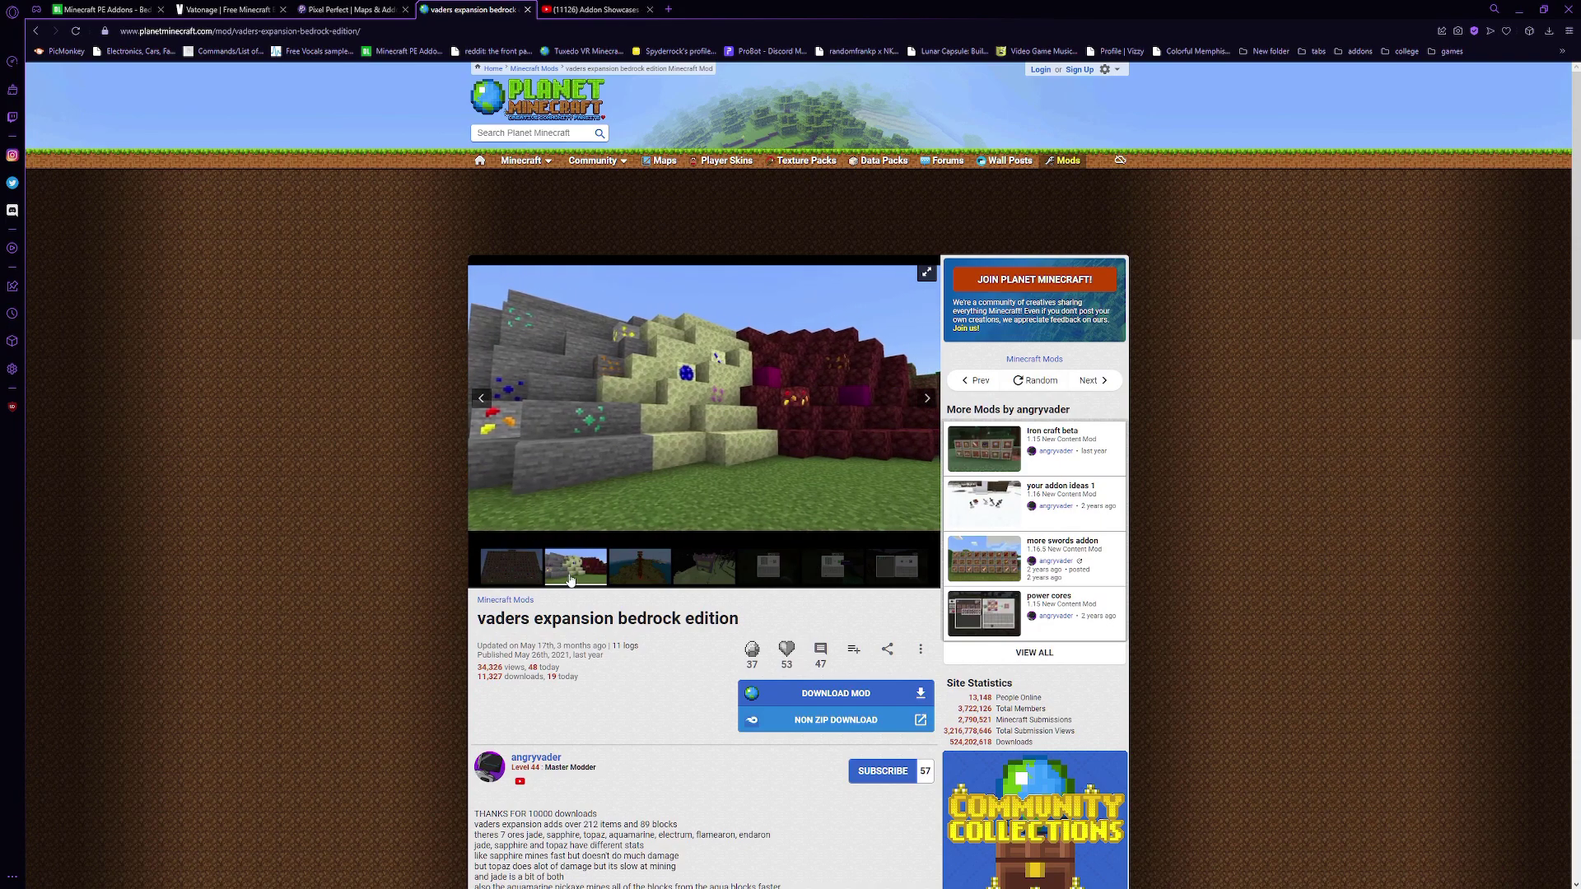
{"action": "left_click", "coordinate": [689, 576]}
{"action": "left_click", "coordinate": [650, 568]}
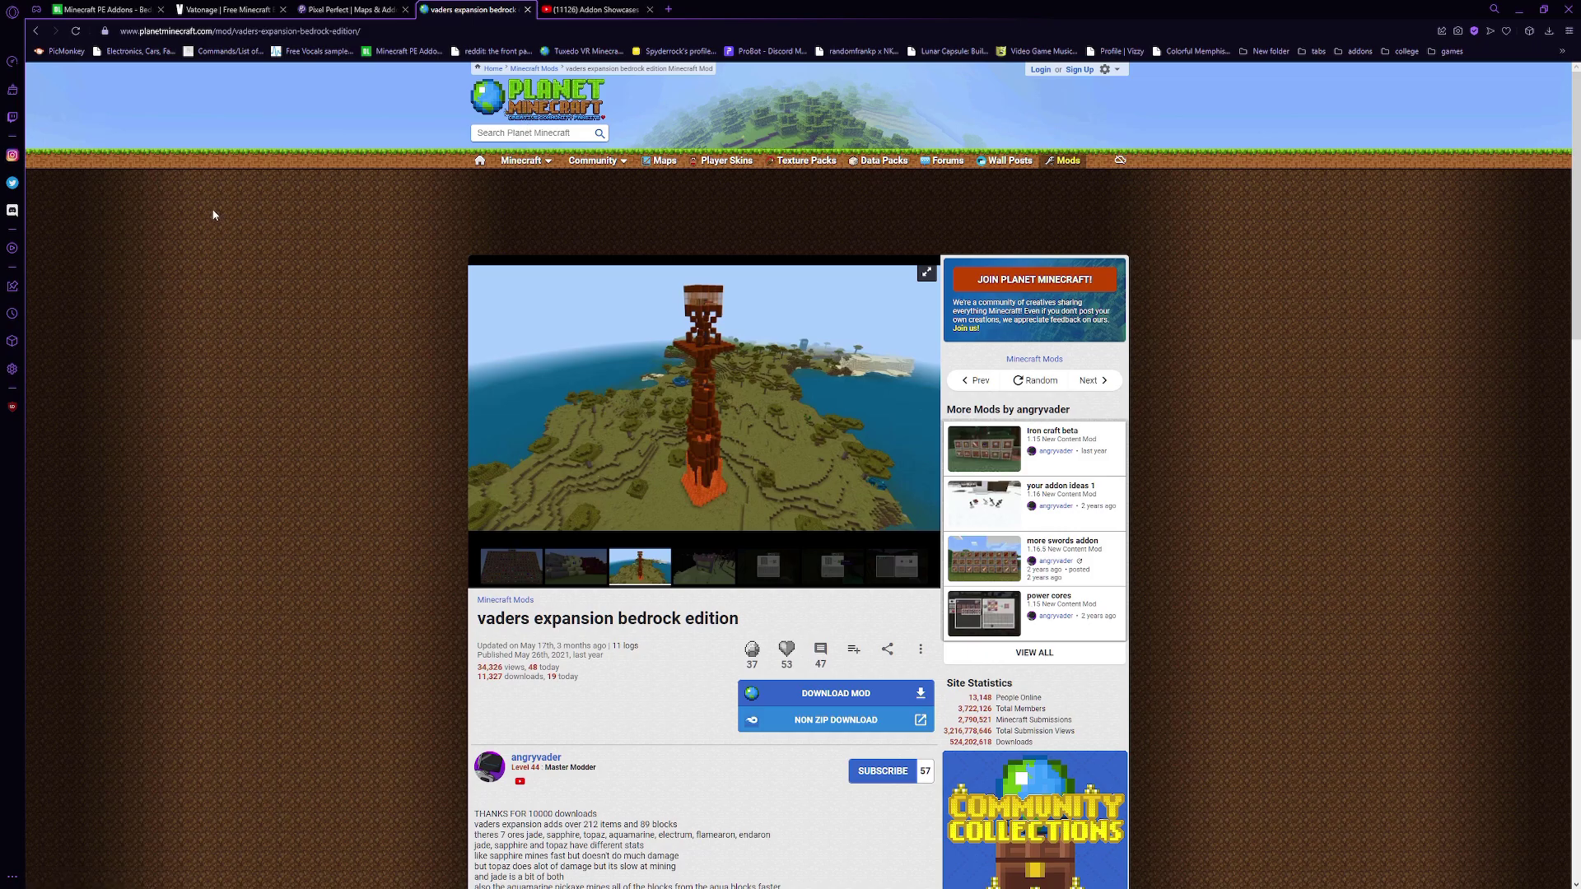
{"action": "scroll", "coordinate": [651, 526], "scroll_direction": "down", "scroll_amount": 2}
{"action": "scroll", "coordinate": [667, 537], "scroll_direction": "up", "scroll_amount": 2}
Step: Switch to the Addon Showcases playlist on YouTube and look over its most recent videos
{"action": "key", "text": "ctrl+Tab"}
{"action": "scroll", "coordinate": [1046, 622], "scroll_direction": "down", "scroll_amount": 8}
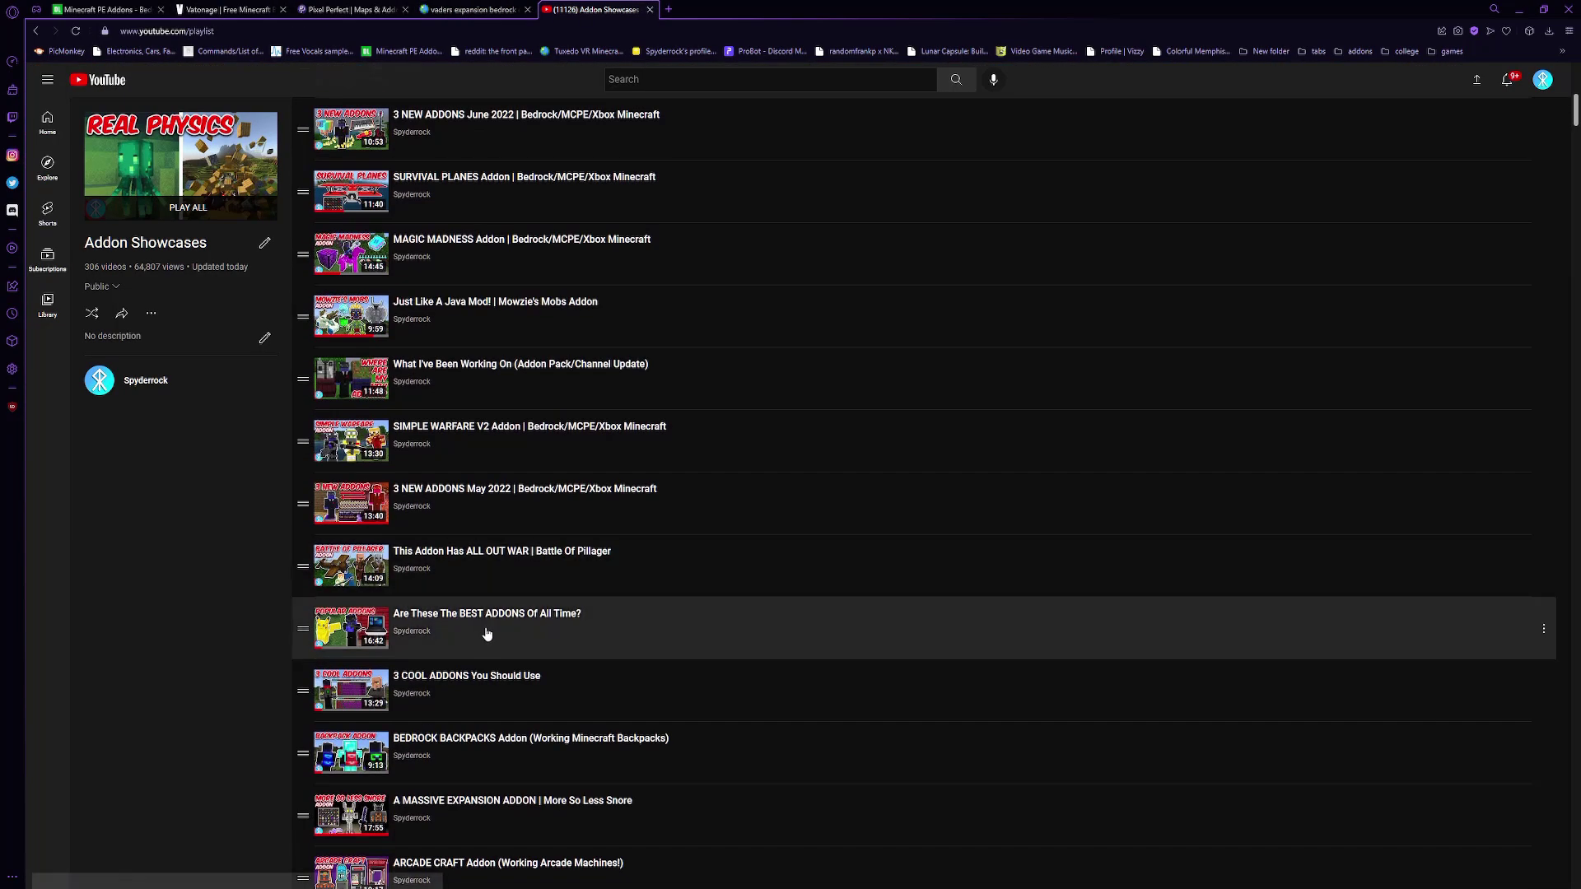
{"action": "scroll", "coordinate": [511, 568], "scroll_direction": "up", "scroll_amount": 8}
{"action": "scroll", "coordinate": [487, 406], "scroll_direction": "down", "scroll_amount": 1}
{"action": "scroll", "coordinate": [487, 558], "scroll_direction": "down", "scroll_amount": 3}
{"action": "scroll", "coordinate": [494, 716], "scroll_direction": "up", "scroll_amount": 4}
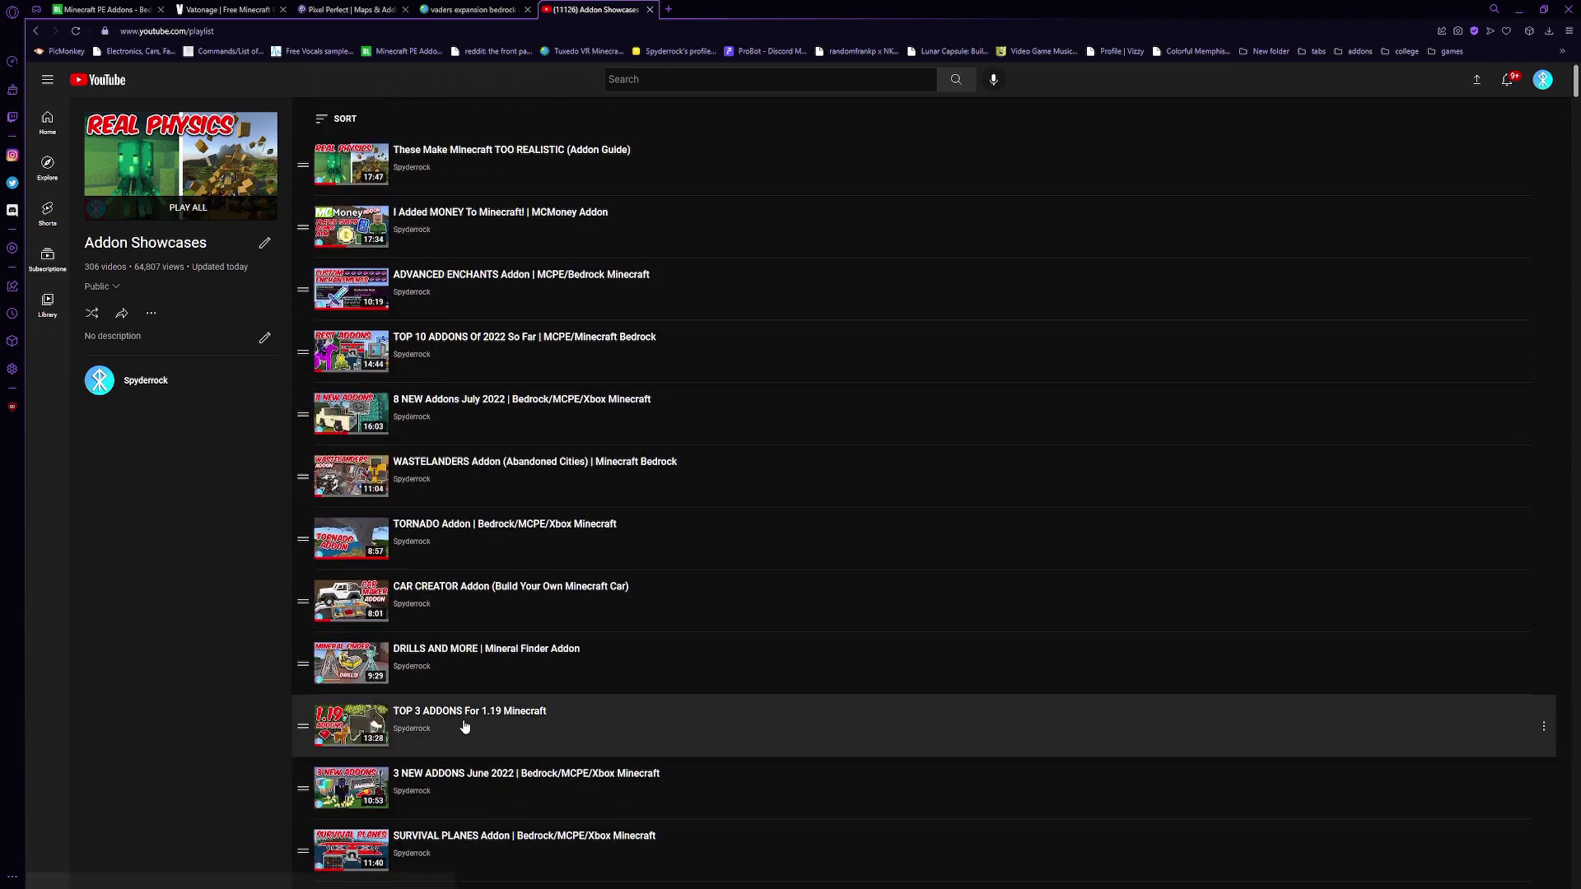
Step: Revisit the open Vatonage, Pixel Perfect and Planet Minecraft pages, and return to the YouTube playlist
{"action": "key", "text": "ctrl+Tab"}
{"action": "left_click", "coordinate": [208, 6]}
{"action": "left_click", "coordinate": [346, 9]}
{"action": "left_click", "coordinate": [505, 6]}
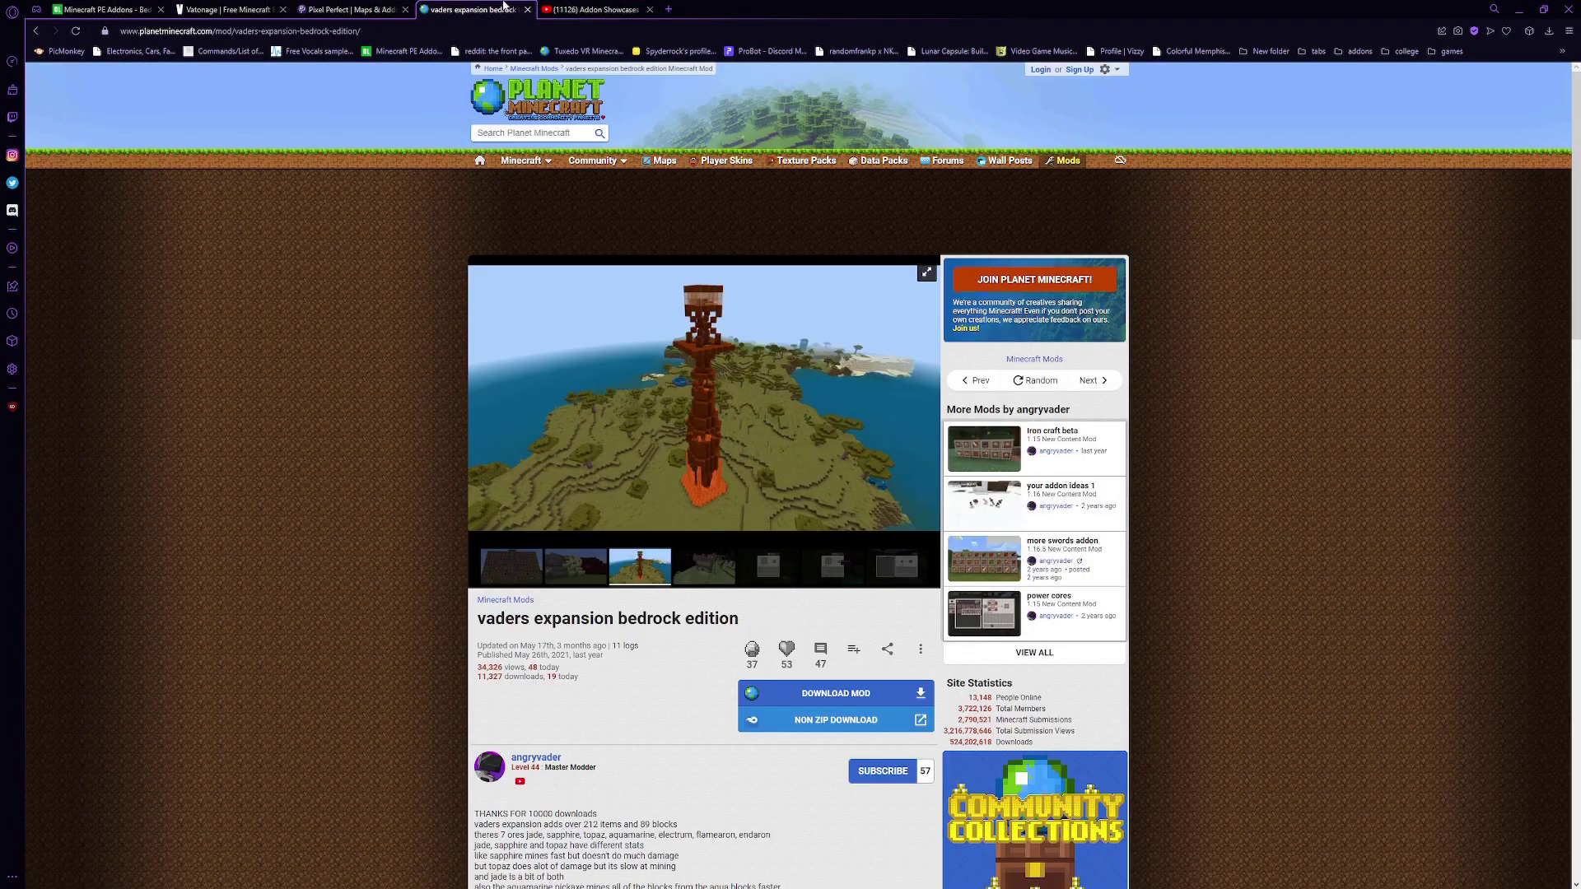
{"action": "left_click", "coordinate": [647, 6]}
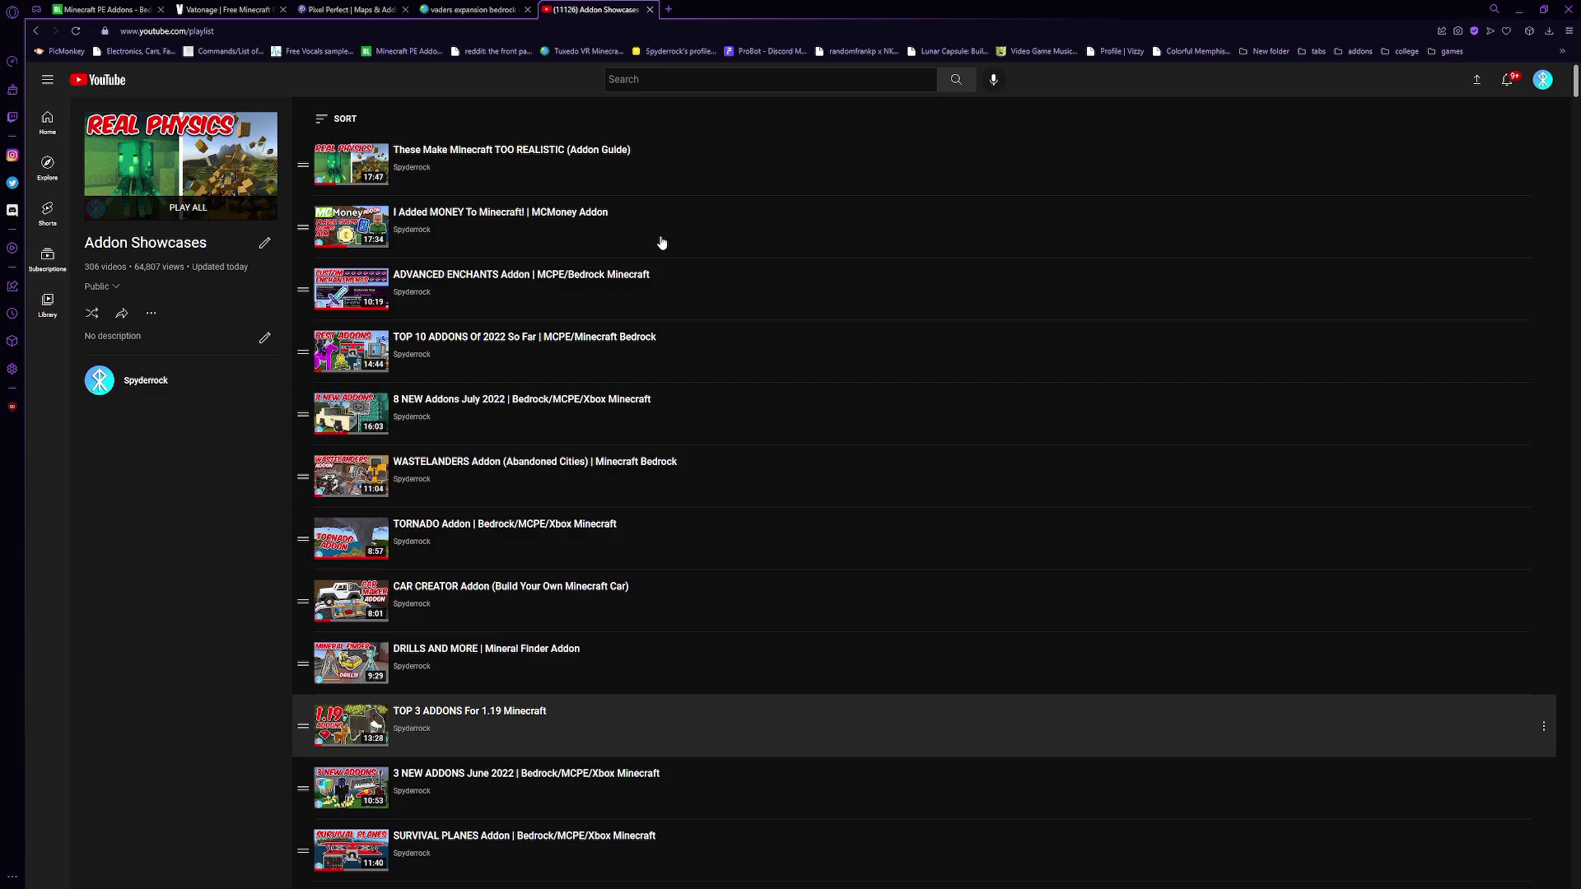
Step: Look through the older videos in the Addon Showcases playlist and go back to its start
{"action": "scroll", "coordinate": [547, 716], "scroll_direction": "down", "scroll_amount": 13}
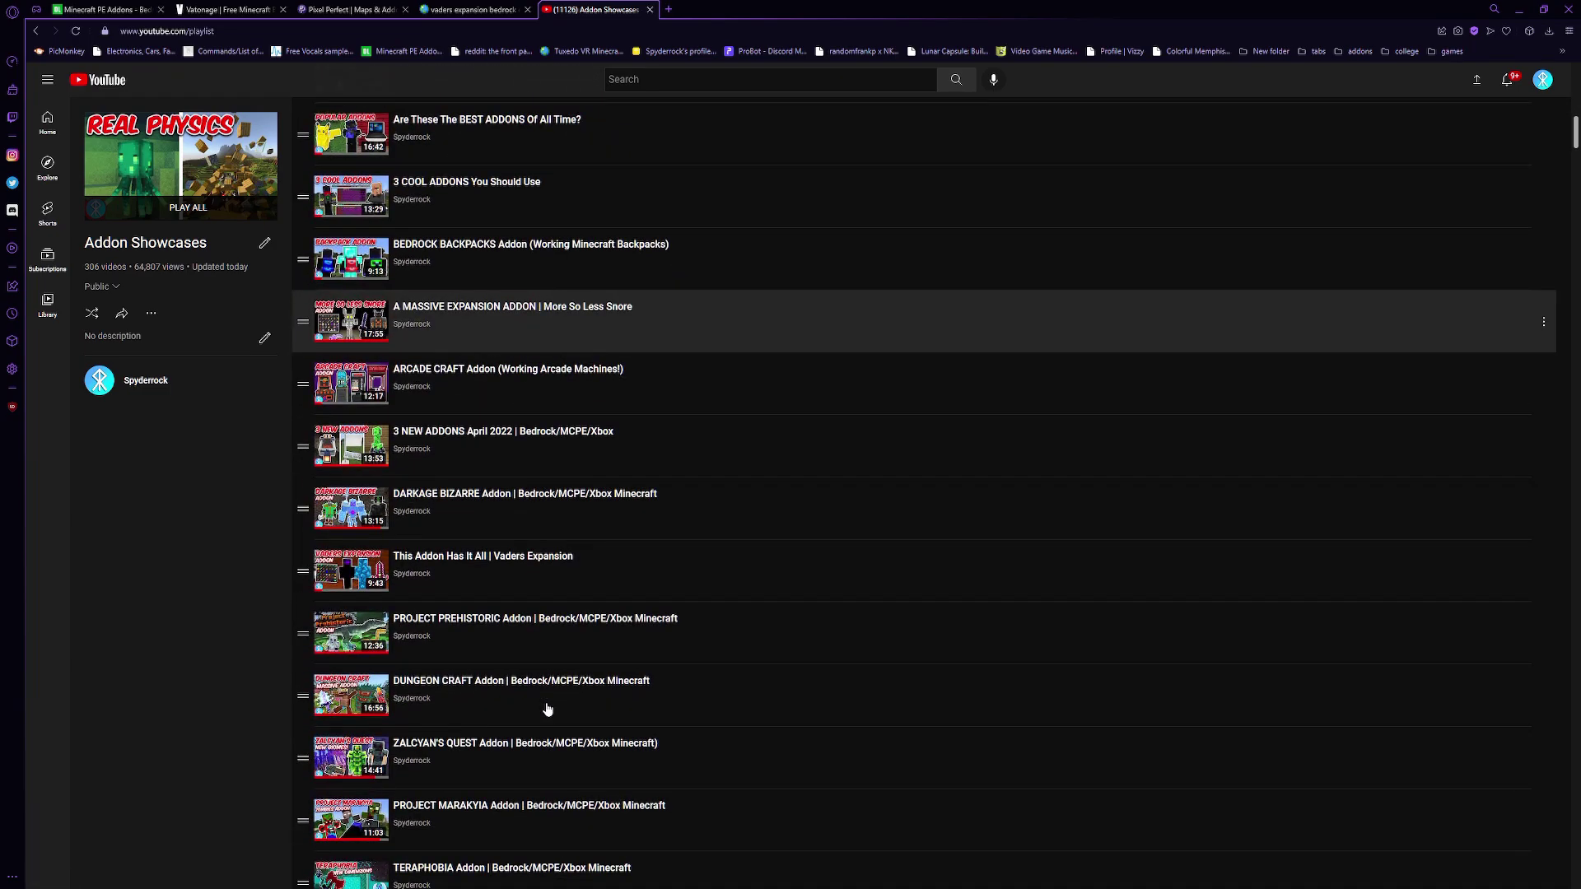
{"action": "scroll", "coordinate": [491, 675], "scroll_direction": "up", "scroll_amount": 9}
{"action": "scroll", "coordinate": [492, 675], "scroll_direction": "up", "scroll_amount": 5}
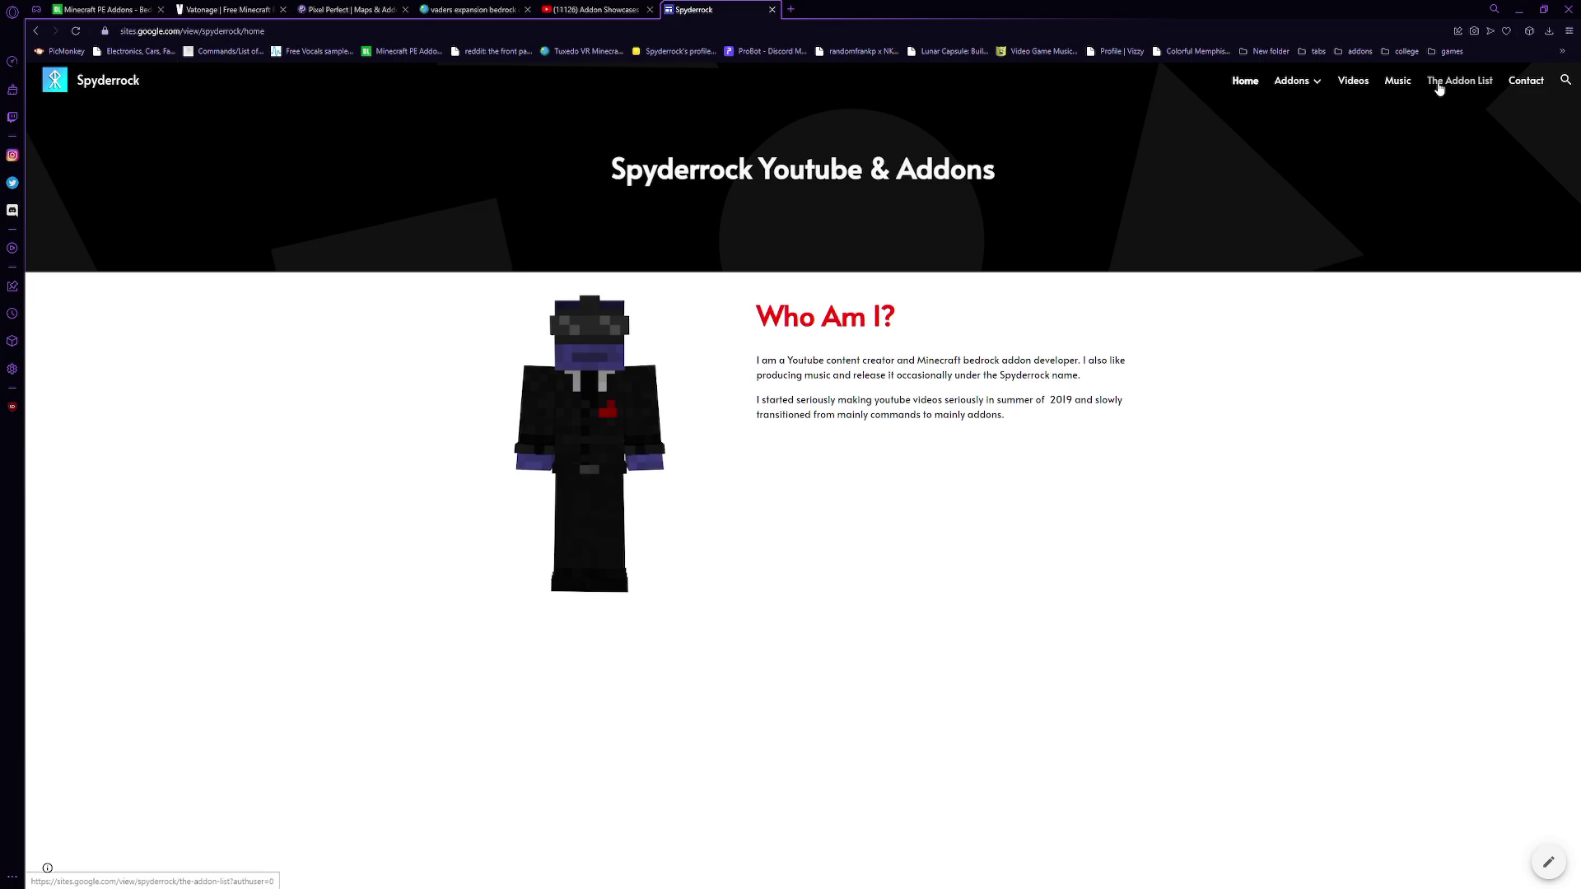
Step: Open the addons Download page of the Spyderrock site, followed by The Addon List page
{"action": "left_click", "coordinate": [1301, 110]}
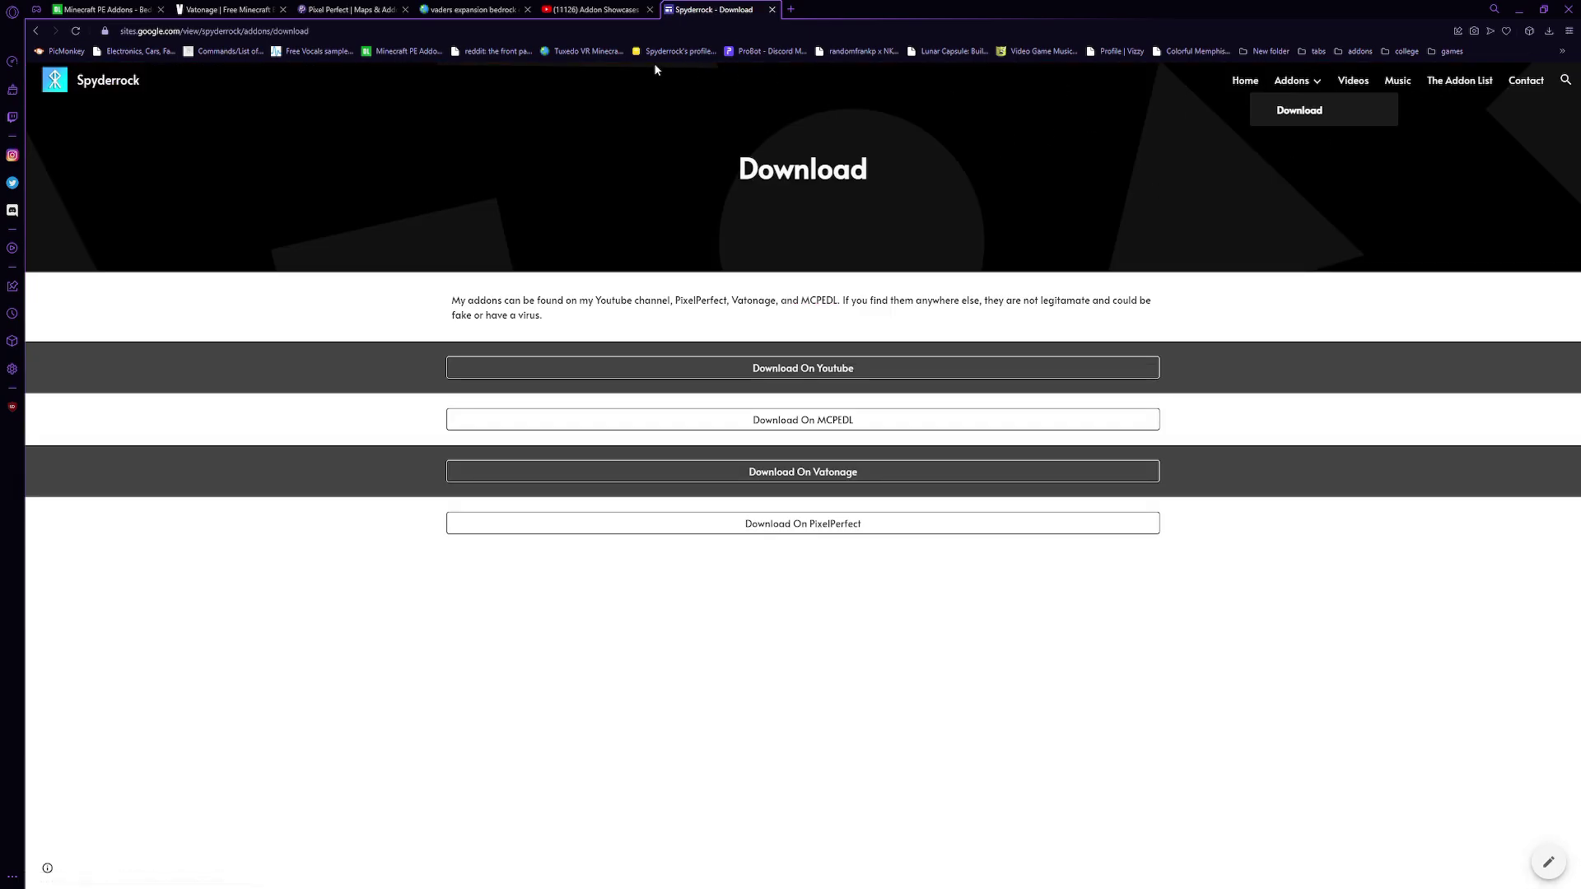
{"action": "left_click", "coordinate": [1449, 81]}
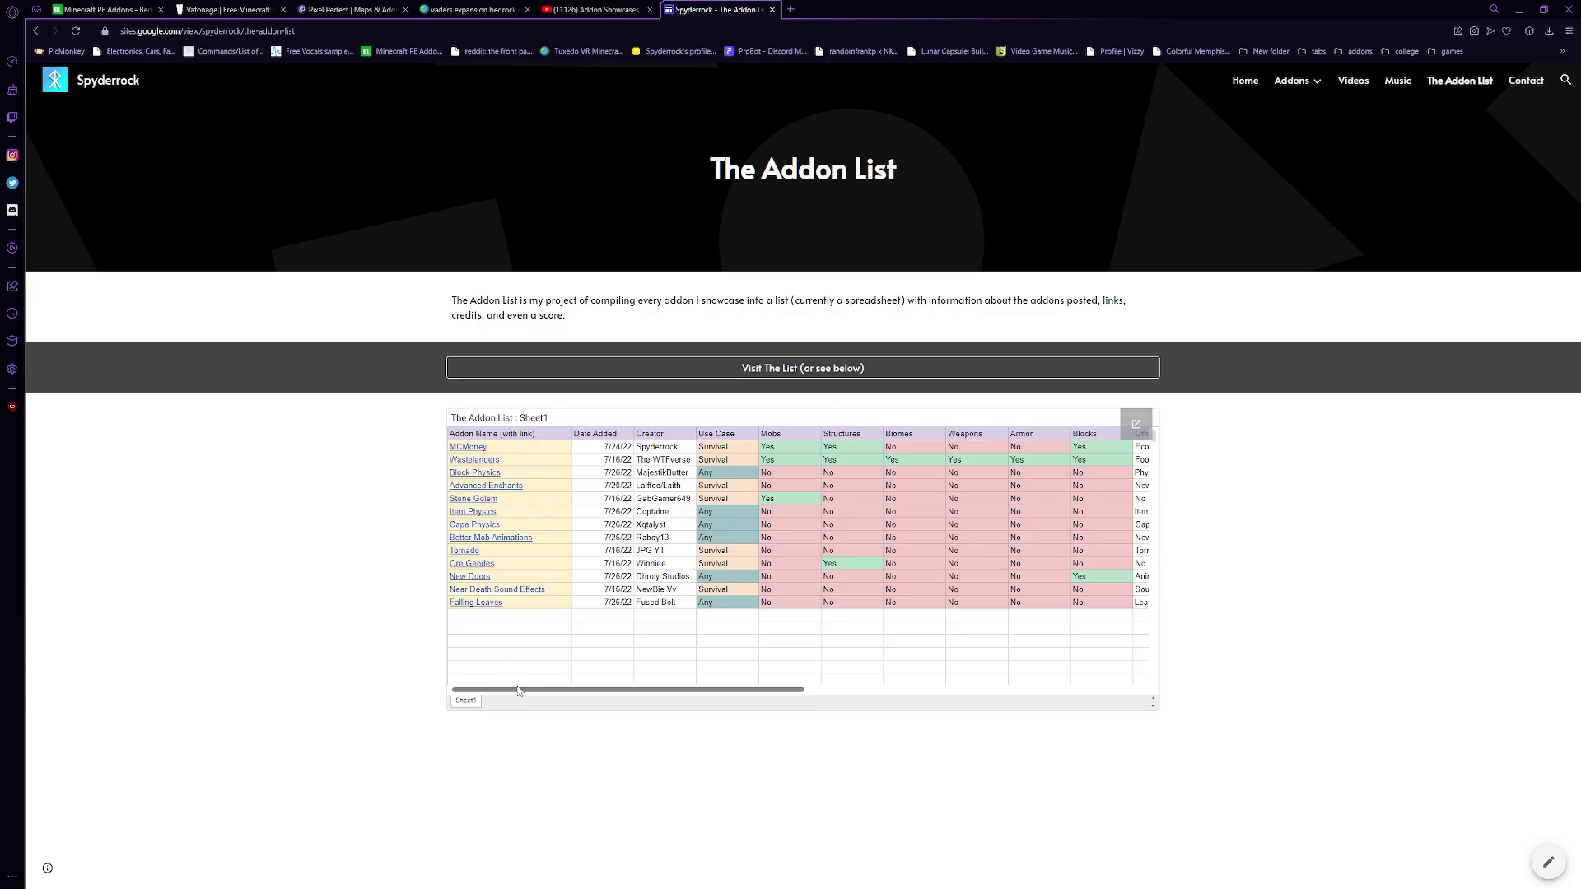
Step: Look across all columns of the embedded Addon List table, through the score columns and back to the addon names
{"action": "left_click_drag", "start_coordinate": [520, 690], "coordinate": [540, 697]}
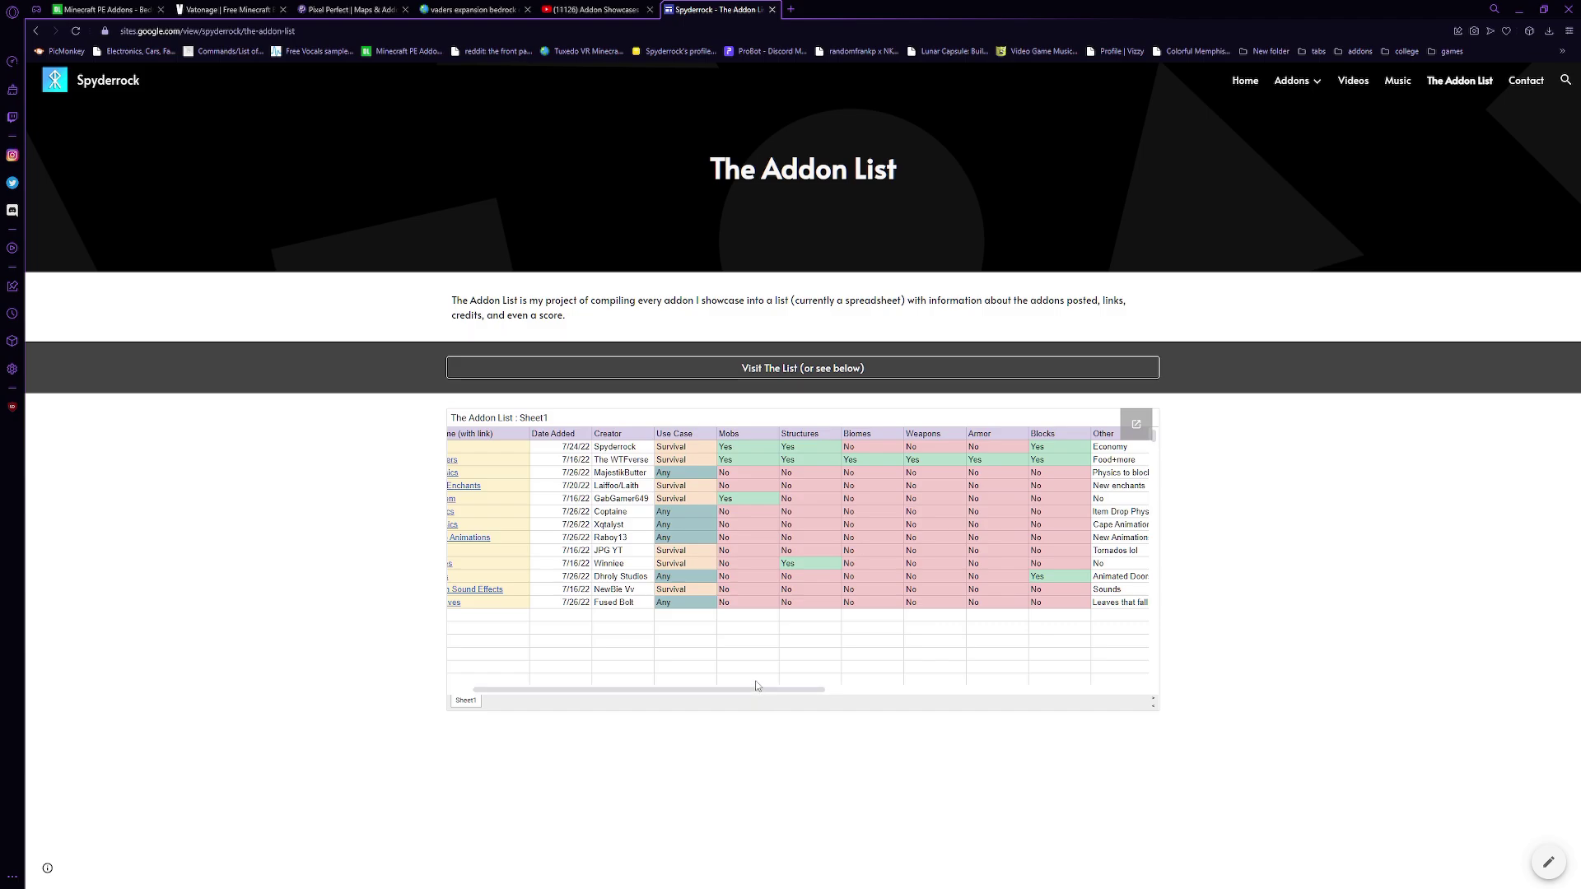
{"action": "left_click_drag", "start_coordinate": [813, 696], "coordinate": [1074, 683]}
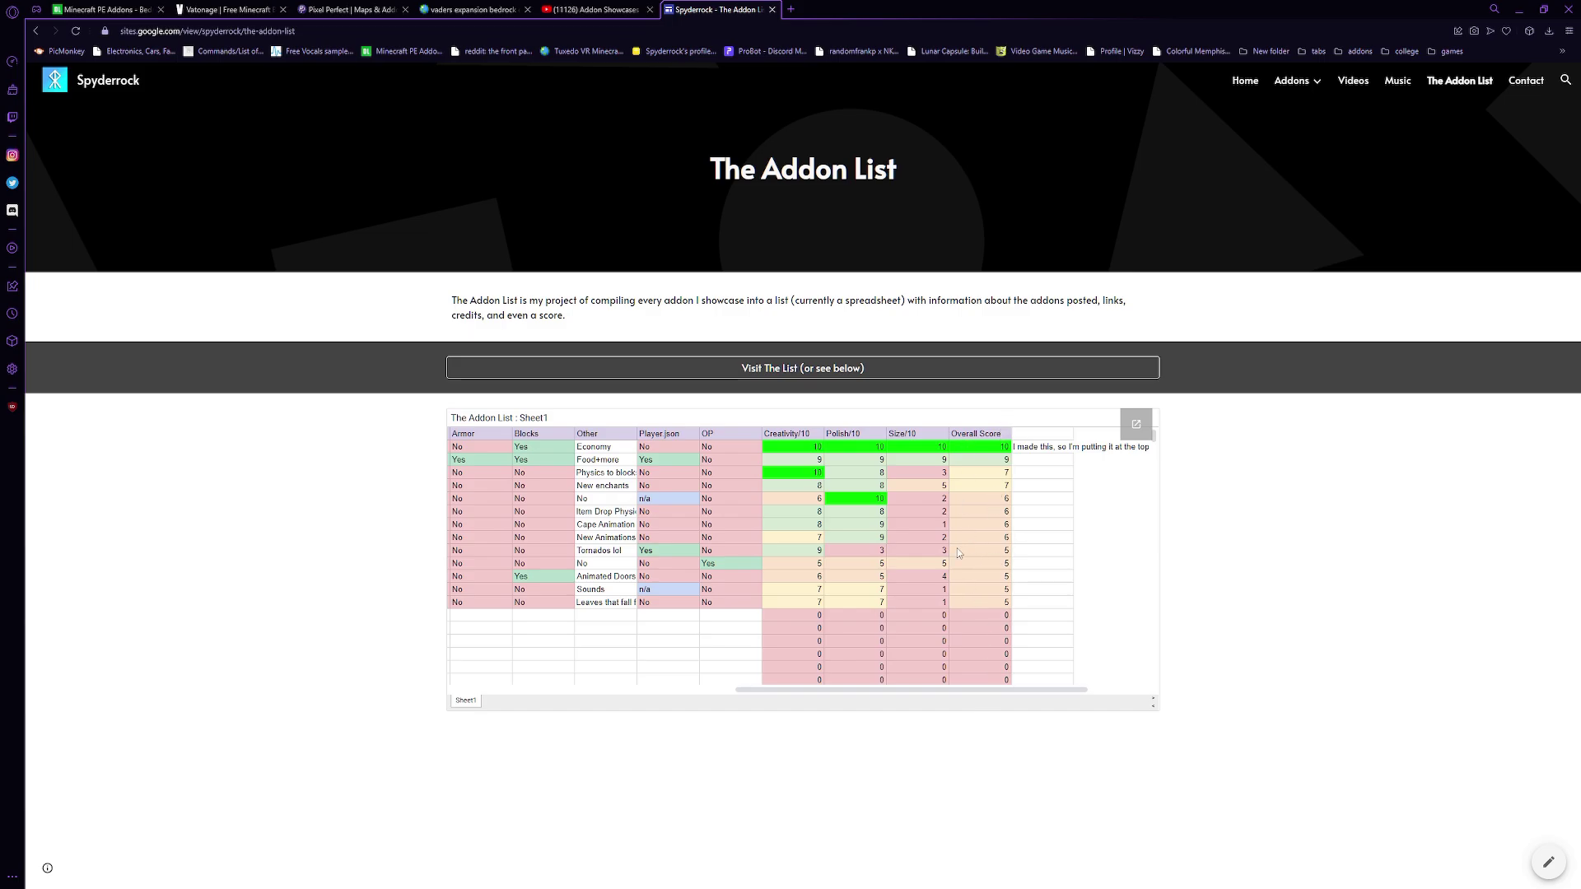
{"action": "left_click_drag", "start_coordinate": [919, 695], "coordinate": [636, 692]}
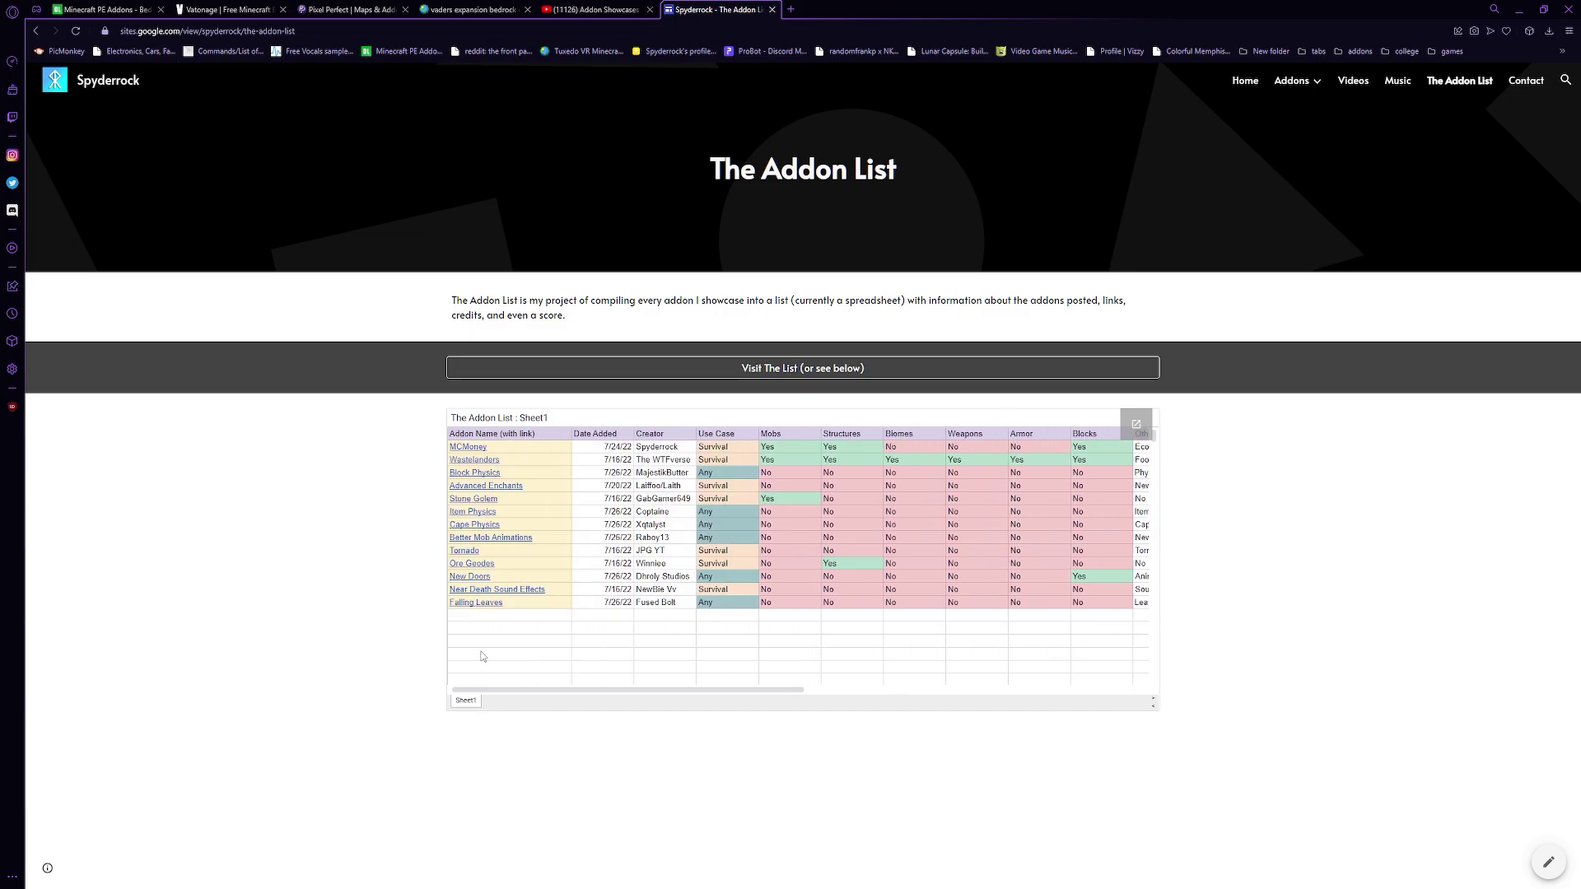
Step: View the full Addon List spreadsheet on its own page, and close both it and the Spyderrock site
{"action": "left_click", "coordinate": [659, 367]}
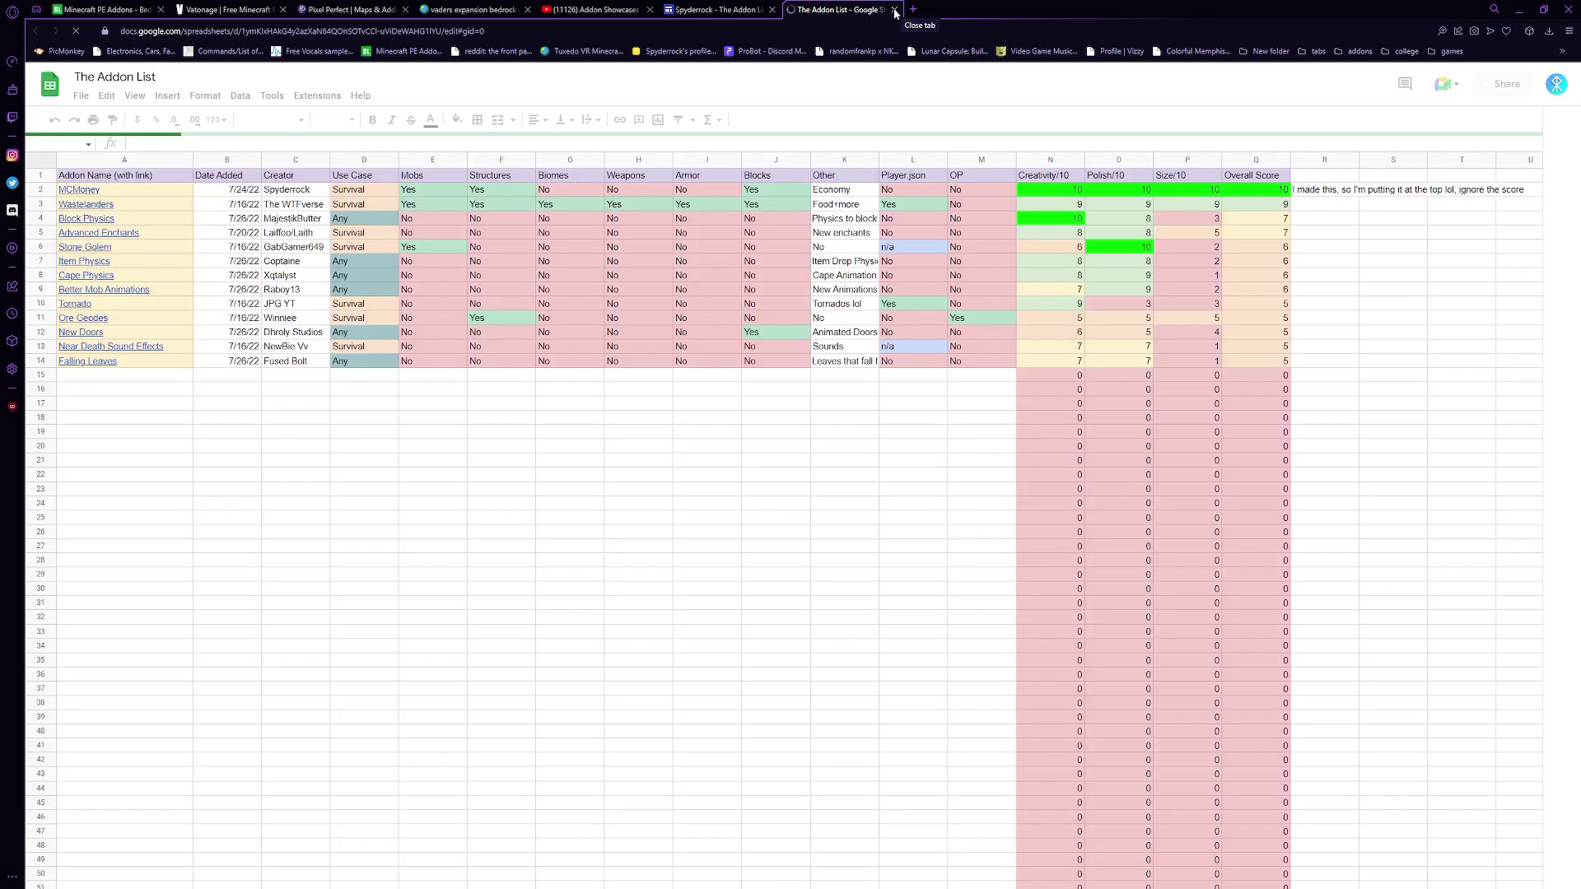
{"action": "left_click", "coordinate": [895, 10]}
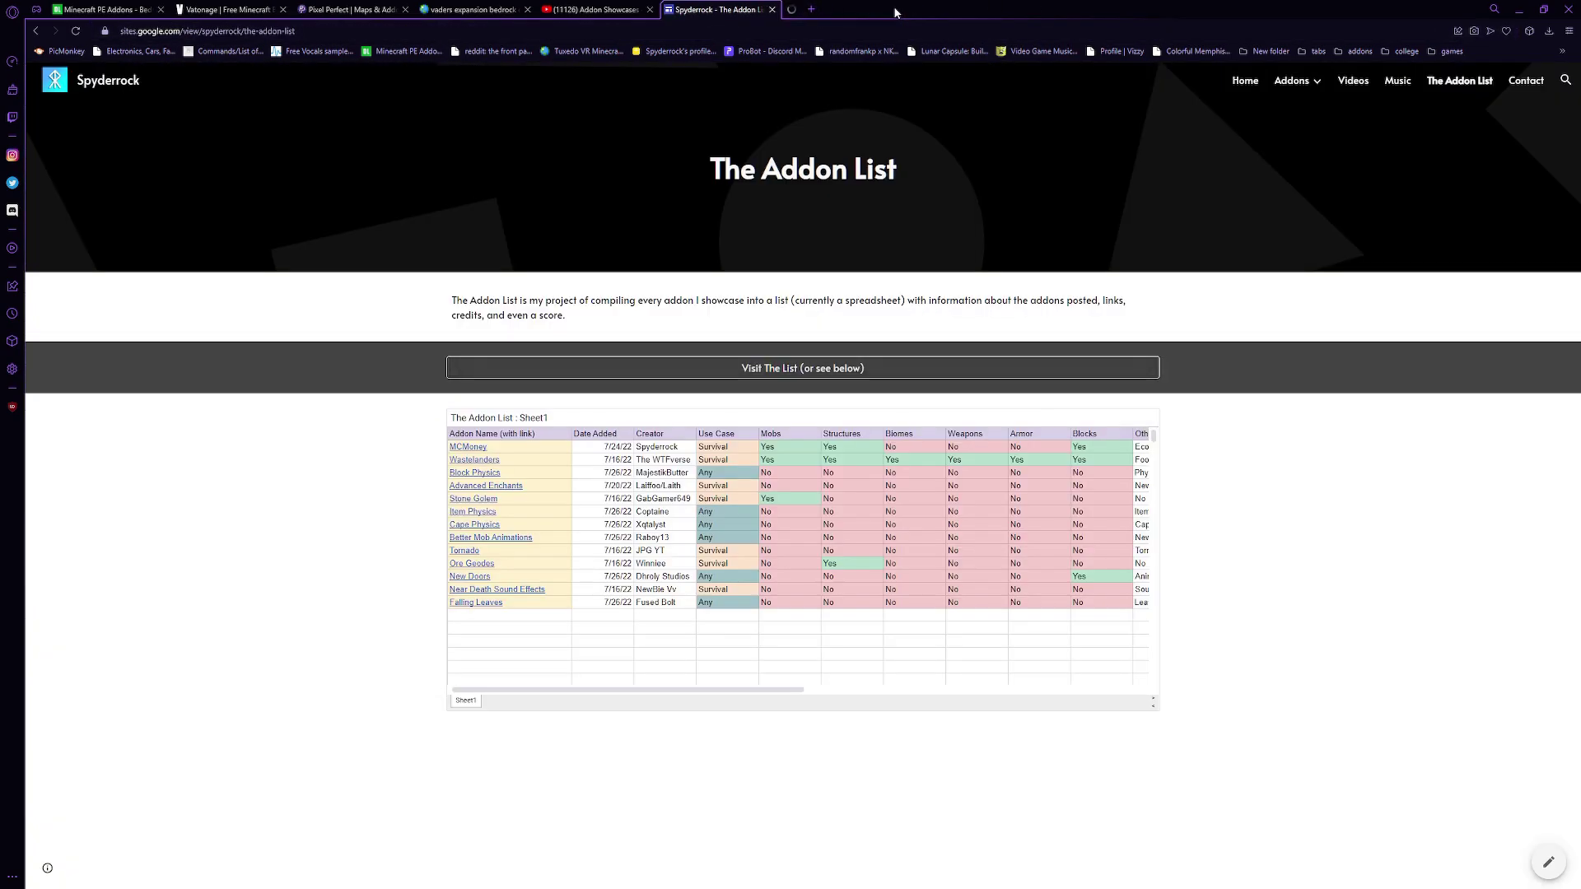
{"action": "left_click_drag", "start_coordinate": [534, 690], "coordinate": [507, 581]}
{"action": "middle_click", "coordinate": [675, 11]}
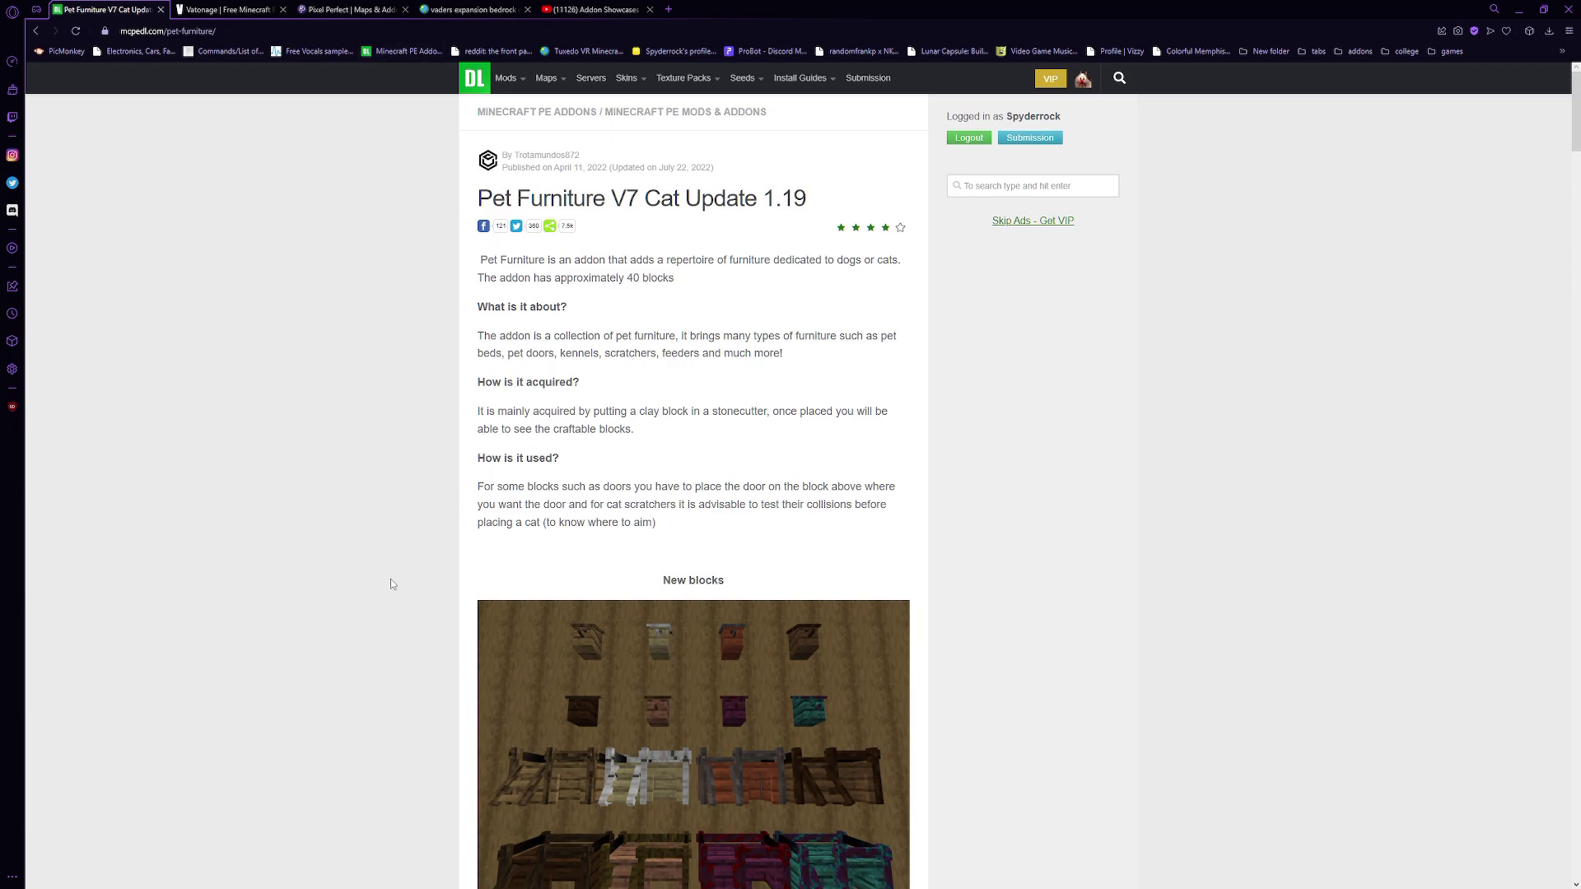
Step: Examine the Pet Furniture V7 addon page on MCPEDL, from its description and images down to the Downloads section
{"action": "scroll", "coordinate": [392, 584], "scroll_direction": "down", "scroll_amount": 15}
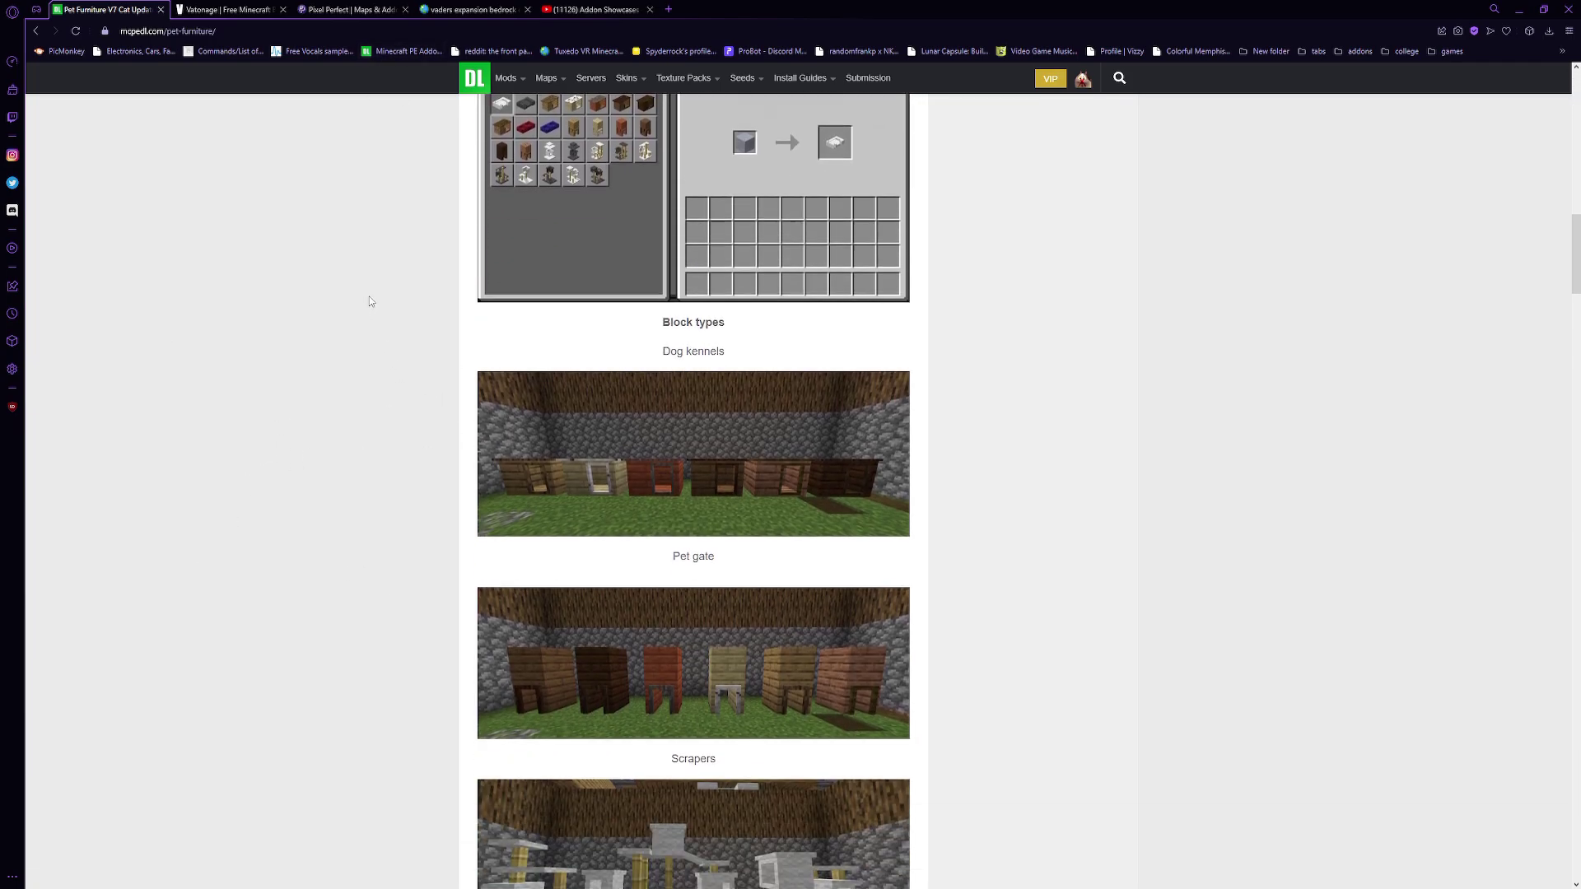
{"action": "scroll", "coordinate": [581, 549], "scroll_direction": "up", "scroll_amount": 4}
{"action": "scroll", "coordinate": [902, 519], "scroll_direction": "down", "scroll_amount": 20}
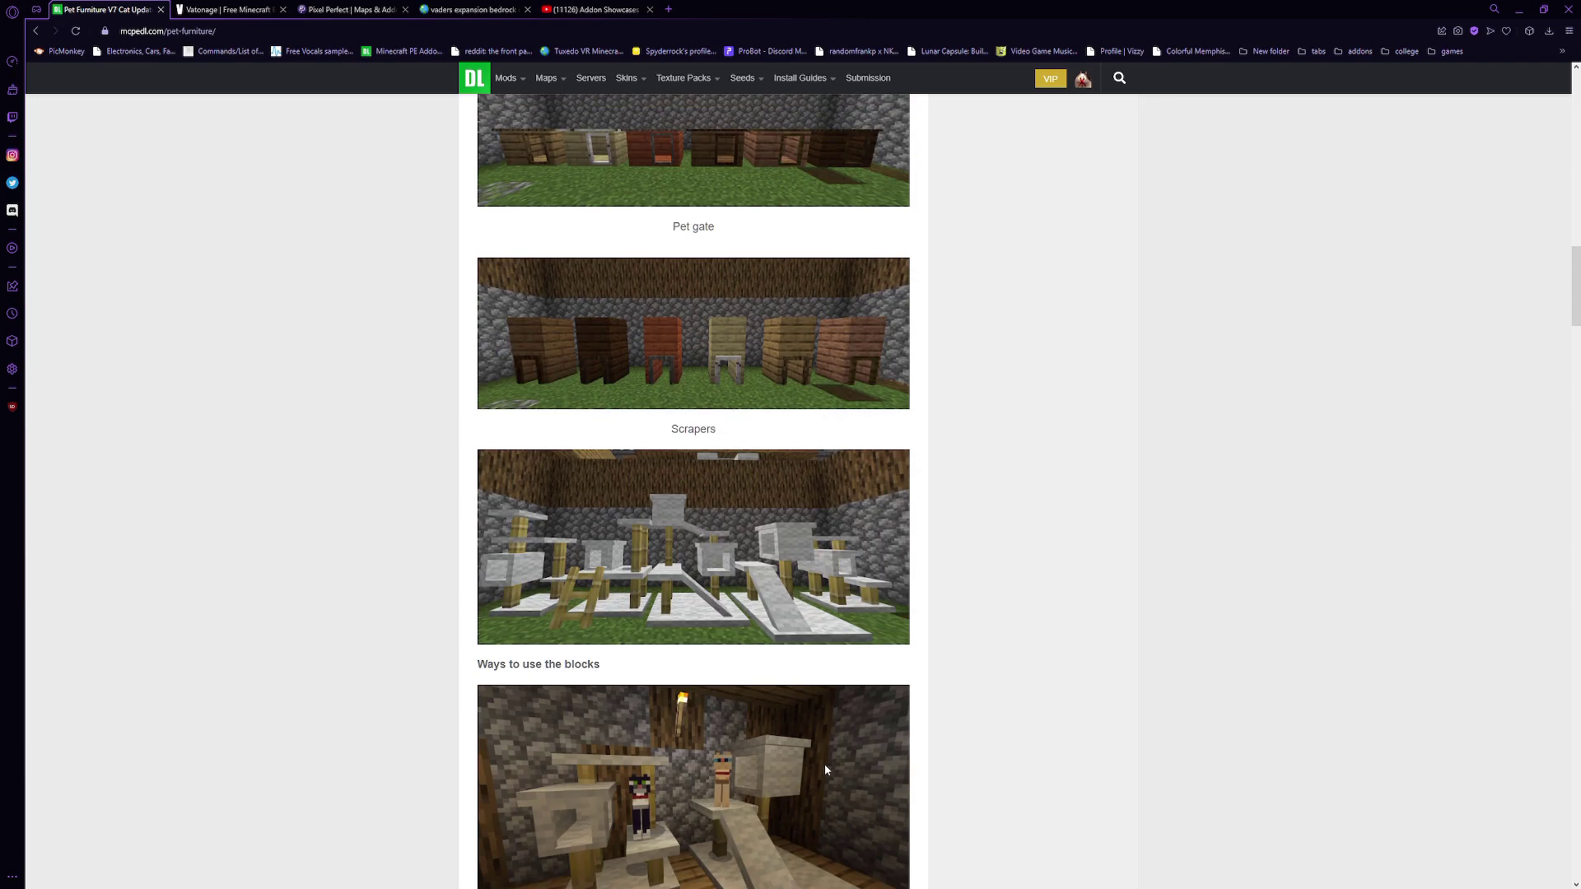
{"action": "scroll", "coordinate": [1095, 318], "scroll_direction": "down", "scroll_amount": 20}
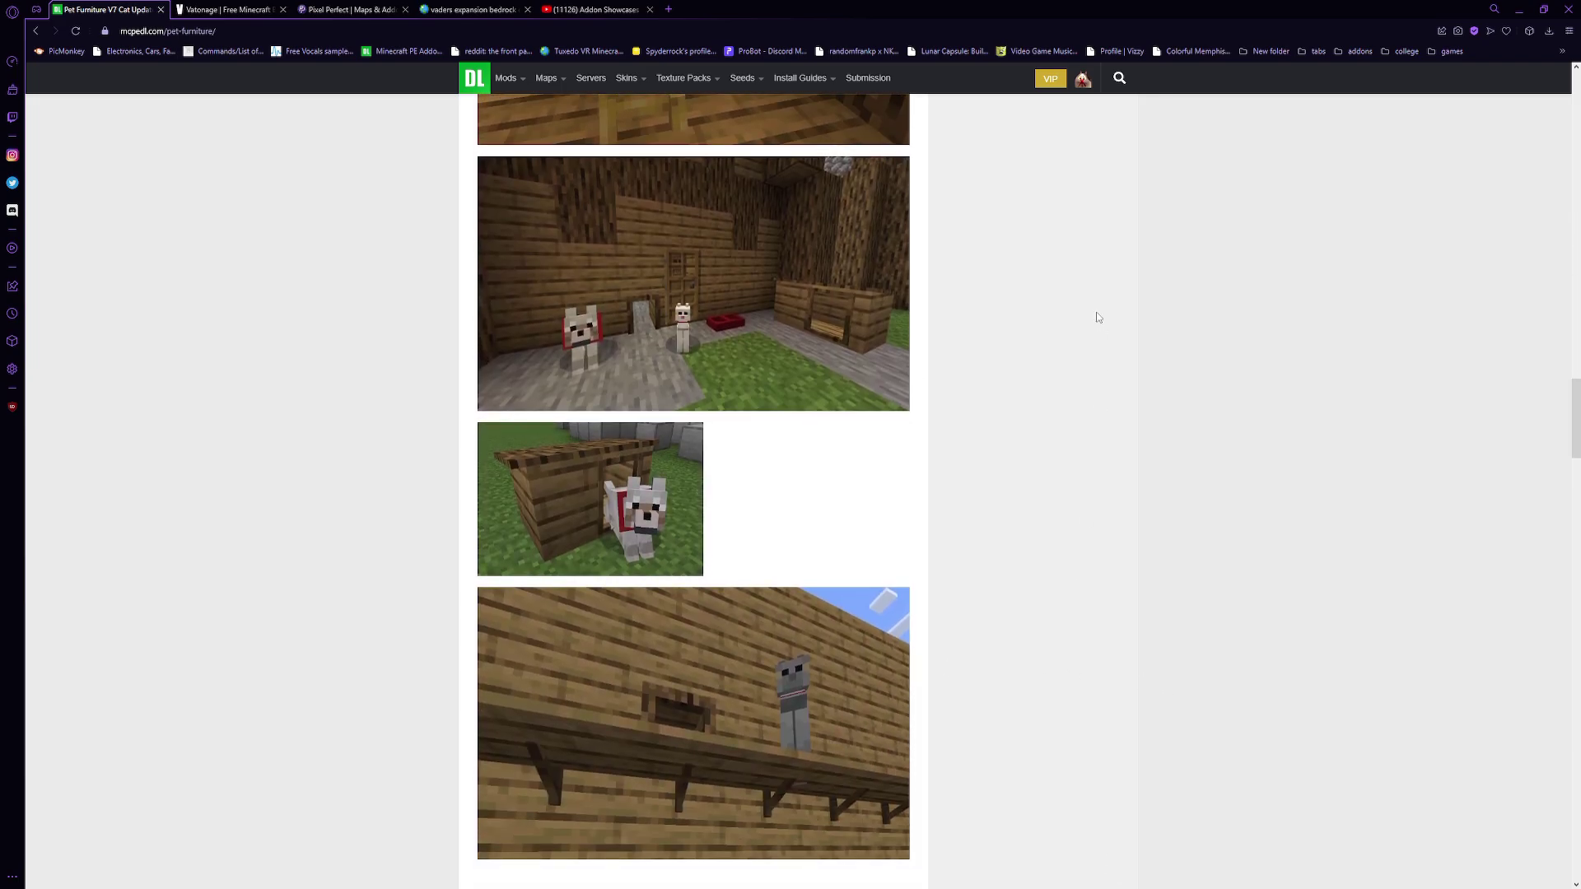
{"action": "scroll", "coordinate": [709, 346], "scroll_direction": "up", "scroll_amount": 7}
{"action": "scroll", "coordinate": [709, 346], "scroll_direction": "up", "scroll_amount": 4}
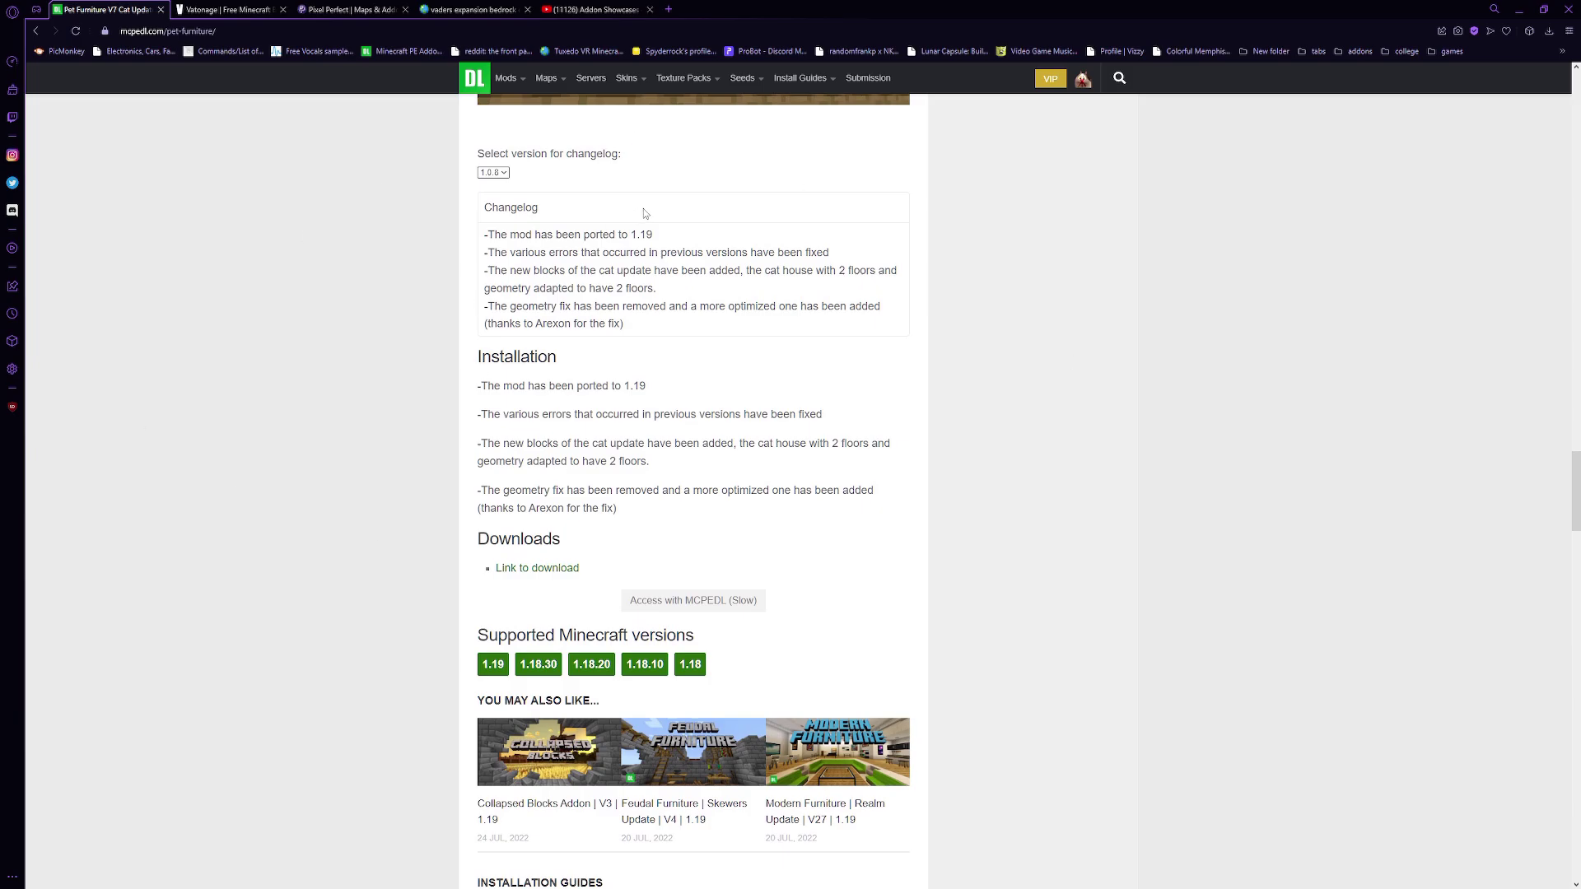
Step: Open the Pet Furniture download link from MCPEDL in a new tab and switch to it
{"action": "right_click", "coordinate": [504, 569]}
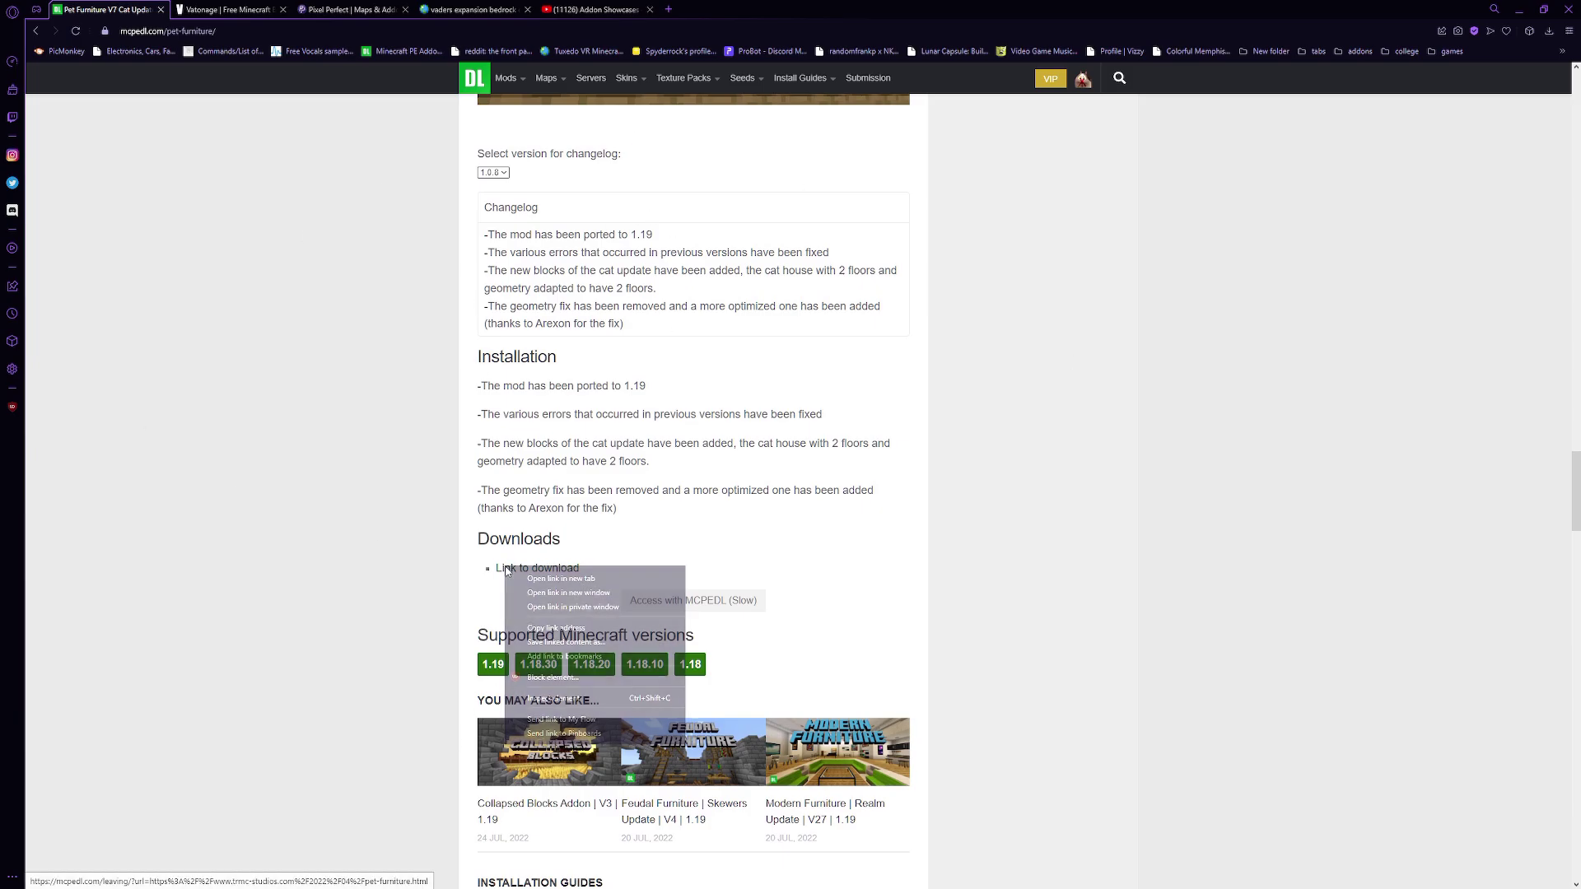
{"action": "left_click", "coordinate": [535, 576]}
{"action": "left_click", "coordinate": [267, 7]}
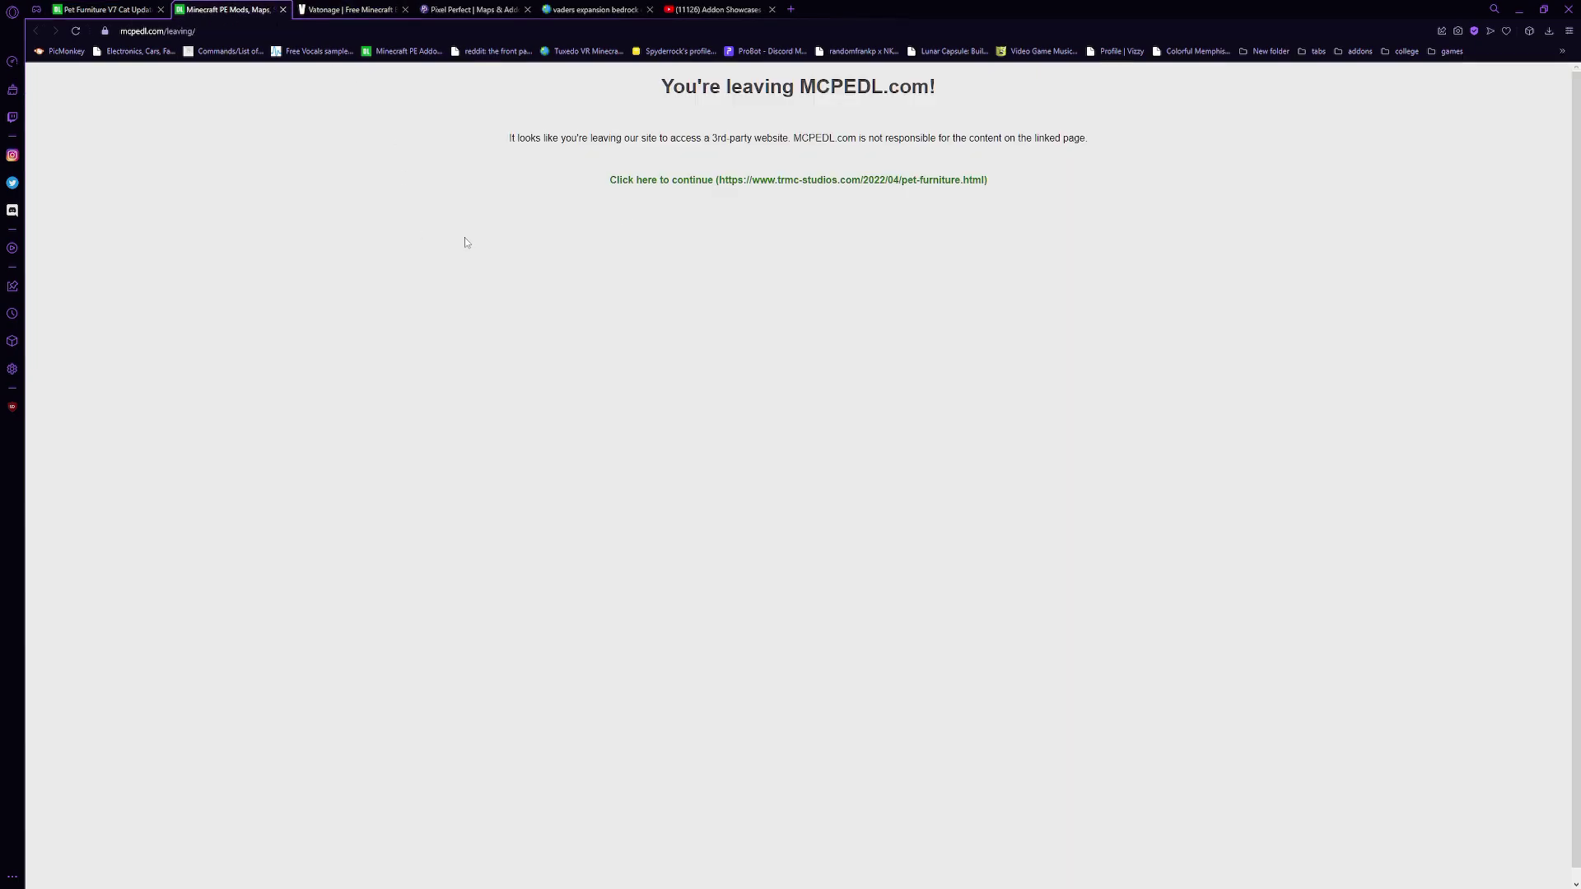
Step: Close the Vatonage, Pixel Perfect, Planet Minecraft and YouTube pages, and continue from the MCPEDL leaving notice to the TRMC Studios site
{"action": "left_click", "coordinate": [403, 9]}
{"action": "left_click", "coordinate": [403, 9]}
{"action": "left_click", "coordinate": [403, 9]}
{"action": "left_click", "coordinate": [404, 9]}
{"action": "left_click", "coordinate": [798, 180]}
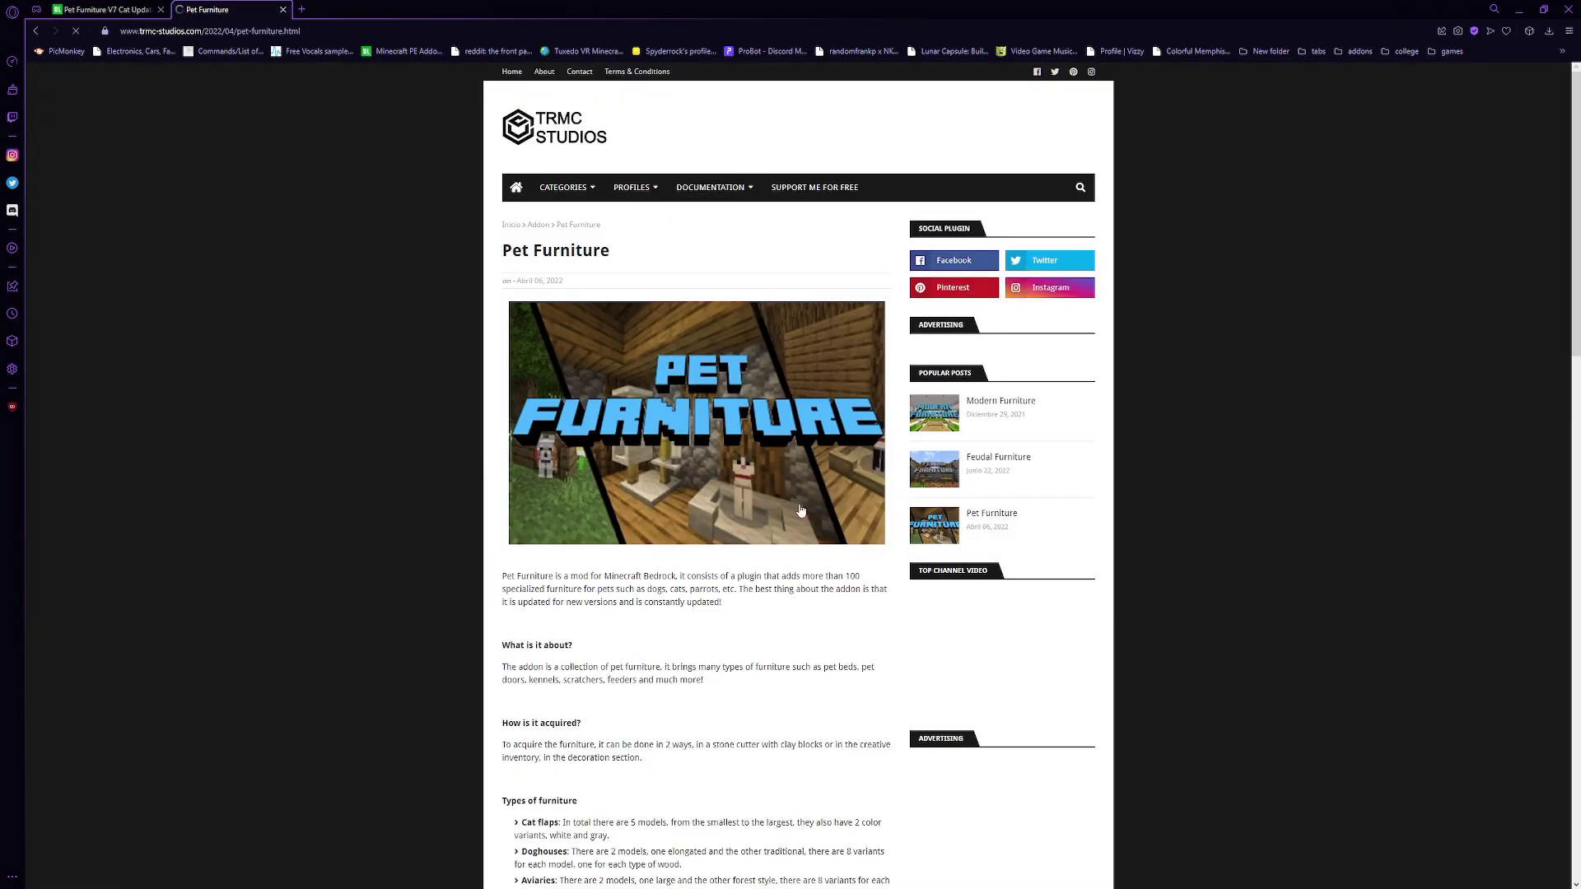
Step: Open the Pet Furniture Behavior Pack download link on the TRMC Studios page and pass the Linkvertise robot check to reach MediaFire
{"action": "scroll", "coordinate": [801, 511], "scroll_direction": "down", "scroll_amount": 15}
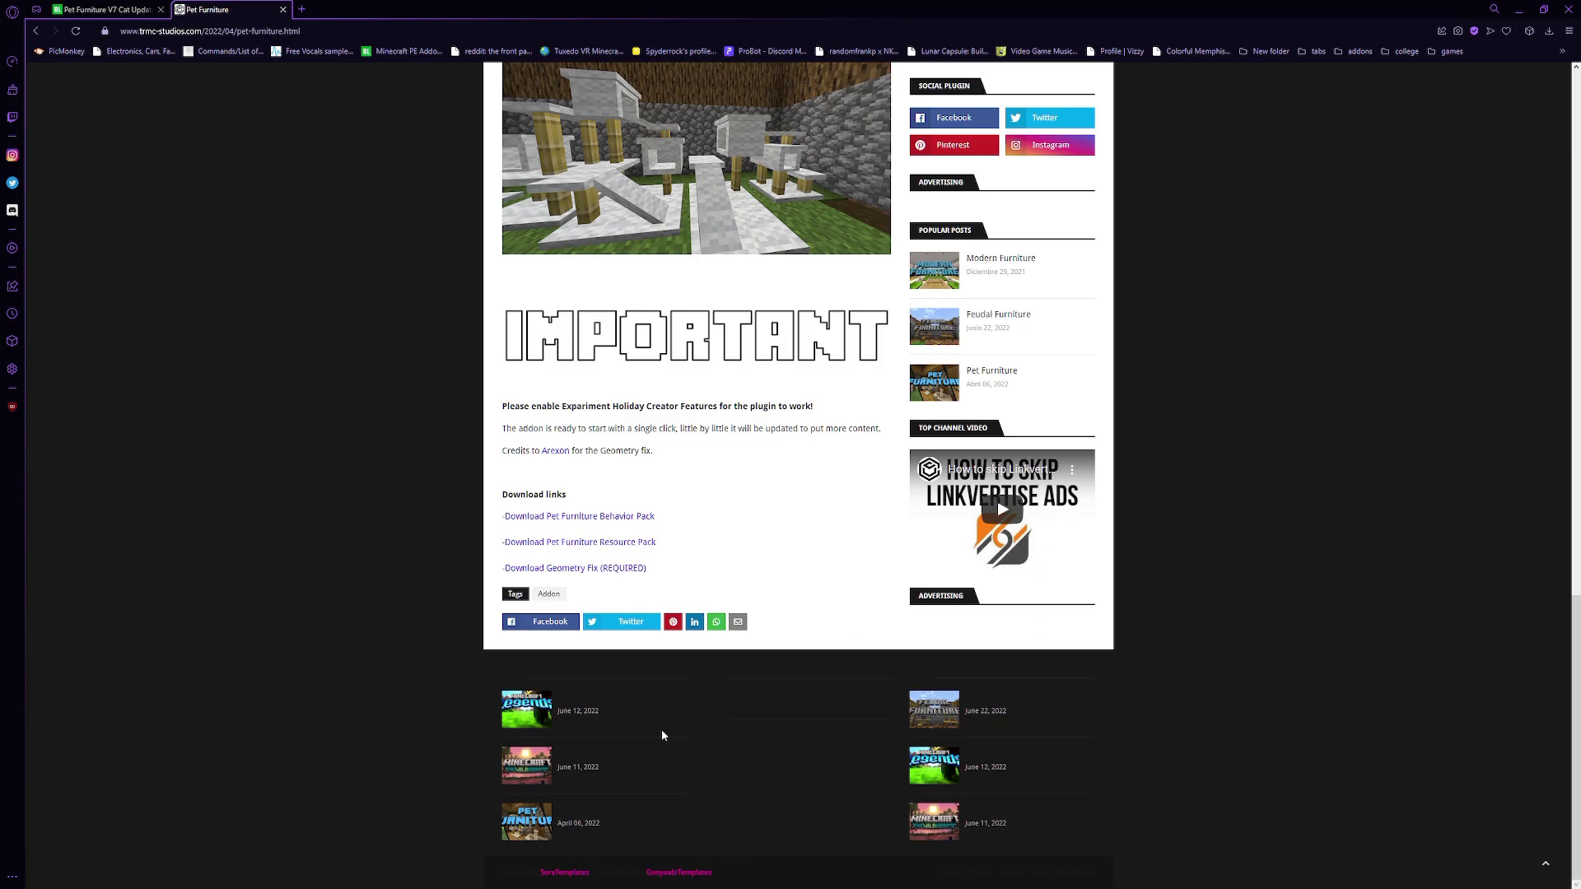
{"action": "scroll", "coordinate": [663, 735], "scroll_direction": "up", "scroll_amount": 10}
{"action": "scroll", "coordinate": [581, 538], "scroll_direction": "down", "scroll_amount": 10}
{"action": "left_click", "coordinate": [571, 517]}
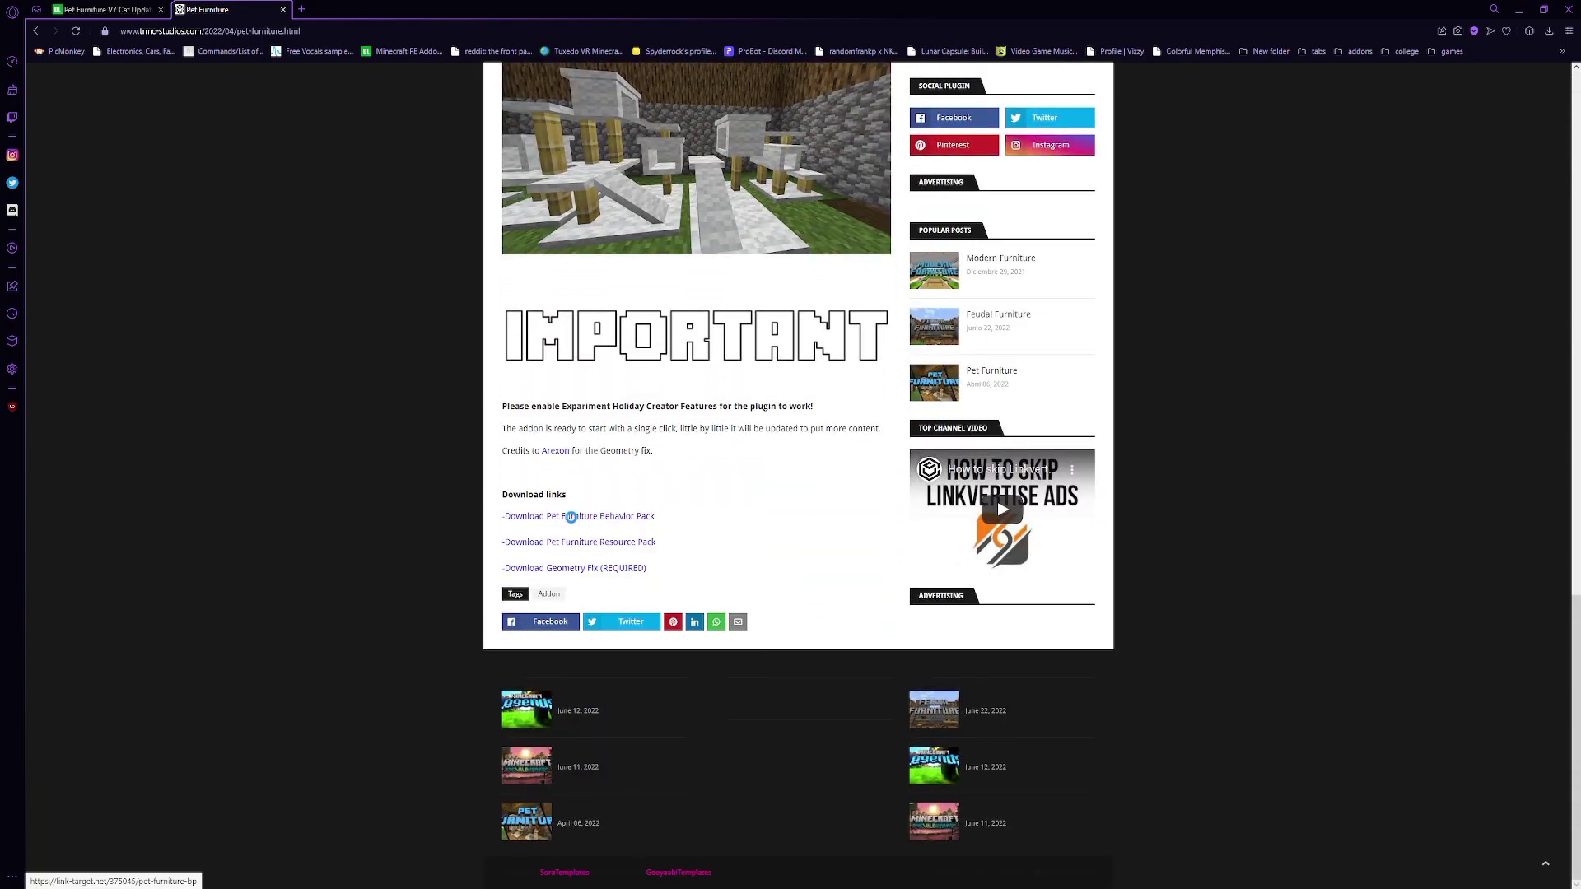
{"action": "right_click", "coordinate": [570, 517]}
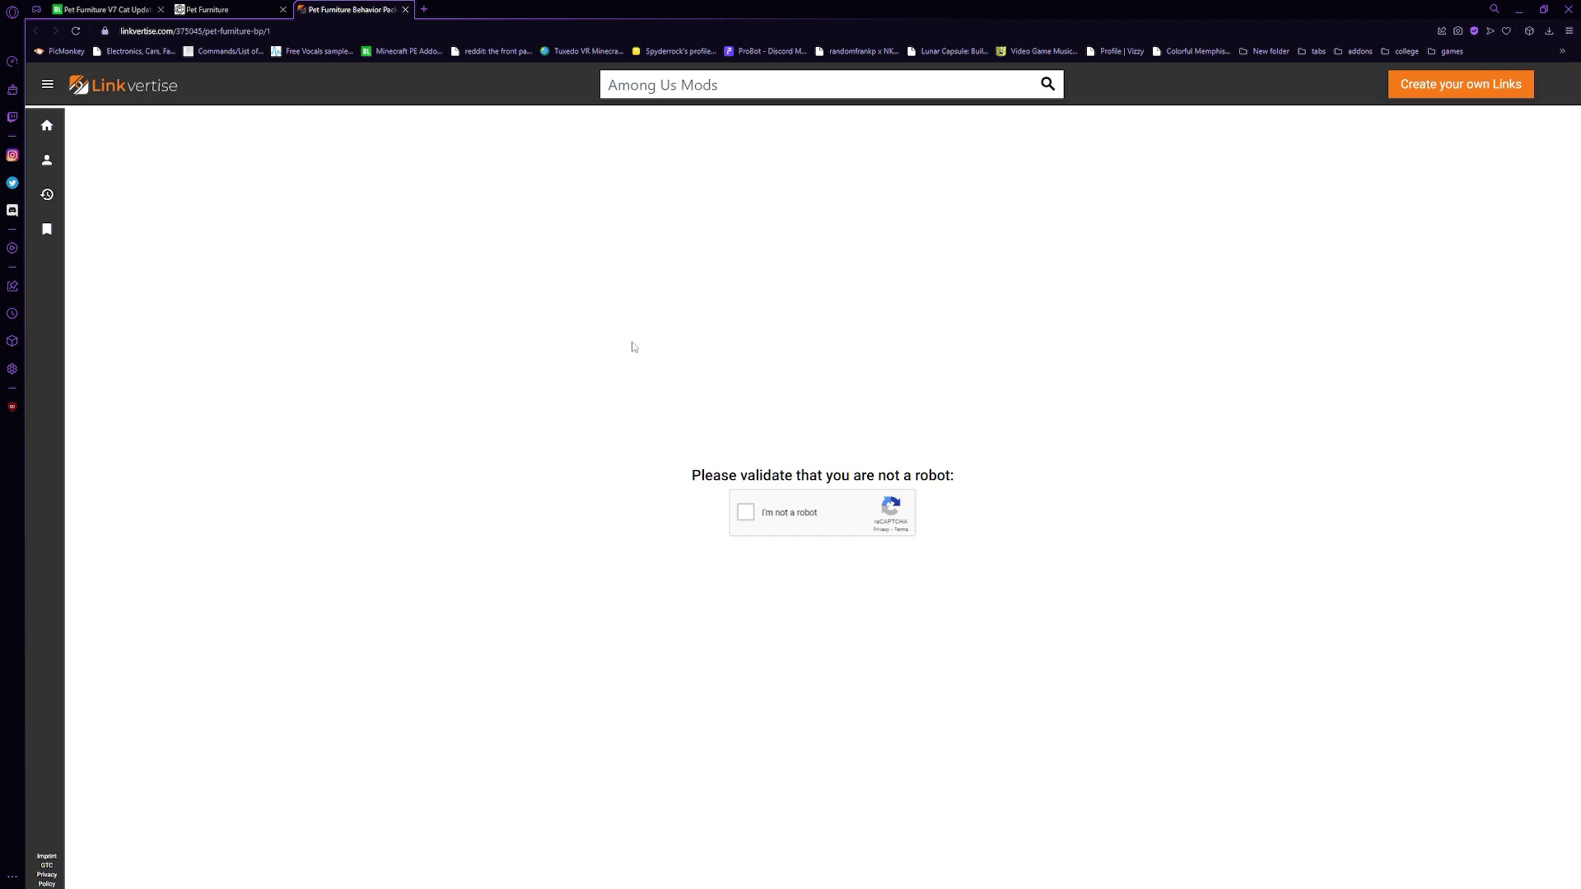
{"action": "left_click", "coordinate": [741, 510]}
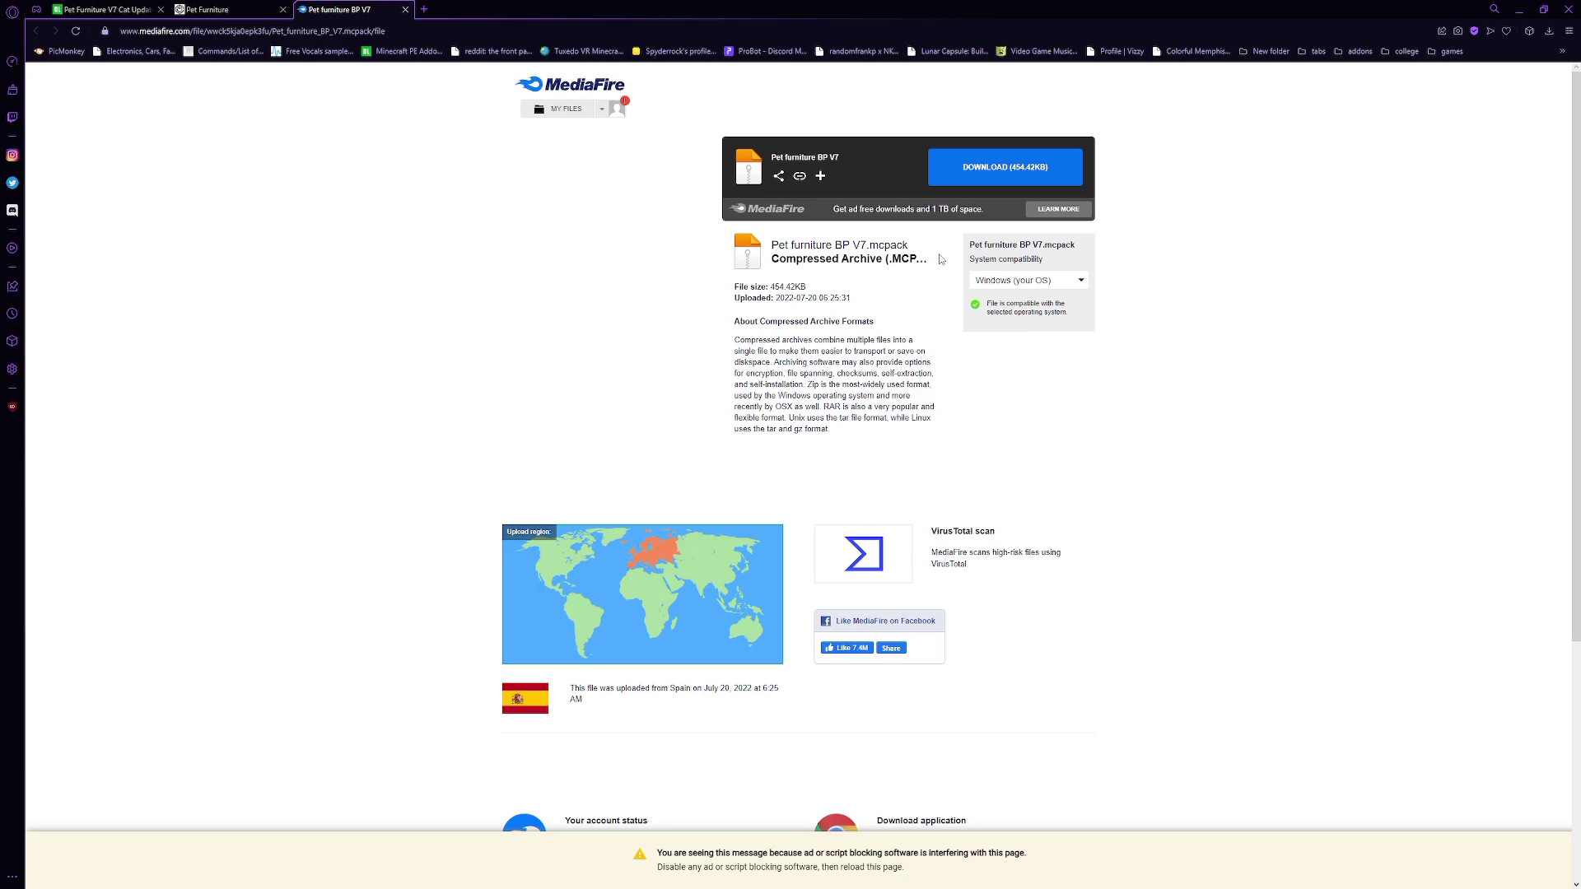
{"action": "left_click", "coordinate": [991, 180]}
Step: Try the slow MCPEDL-hosted download of Pet Furniture, including its robot check, and cancel the wait
{"action": "left_click", "coordinate": [105, 9]}
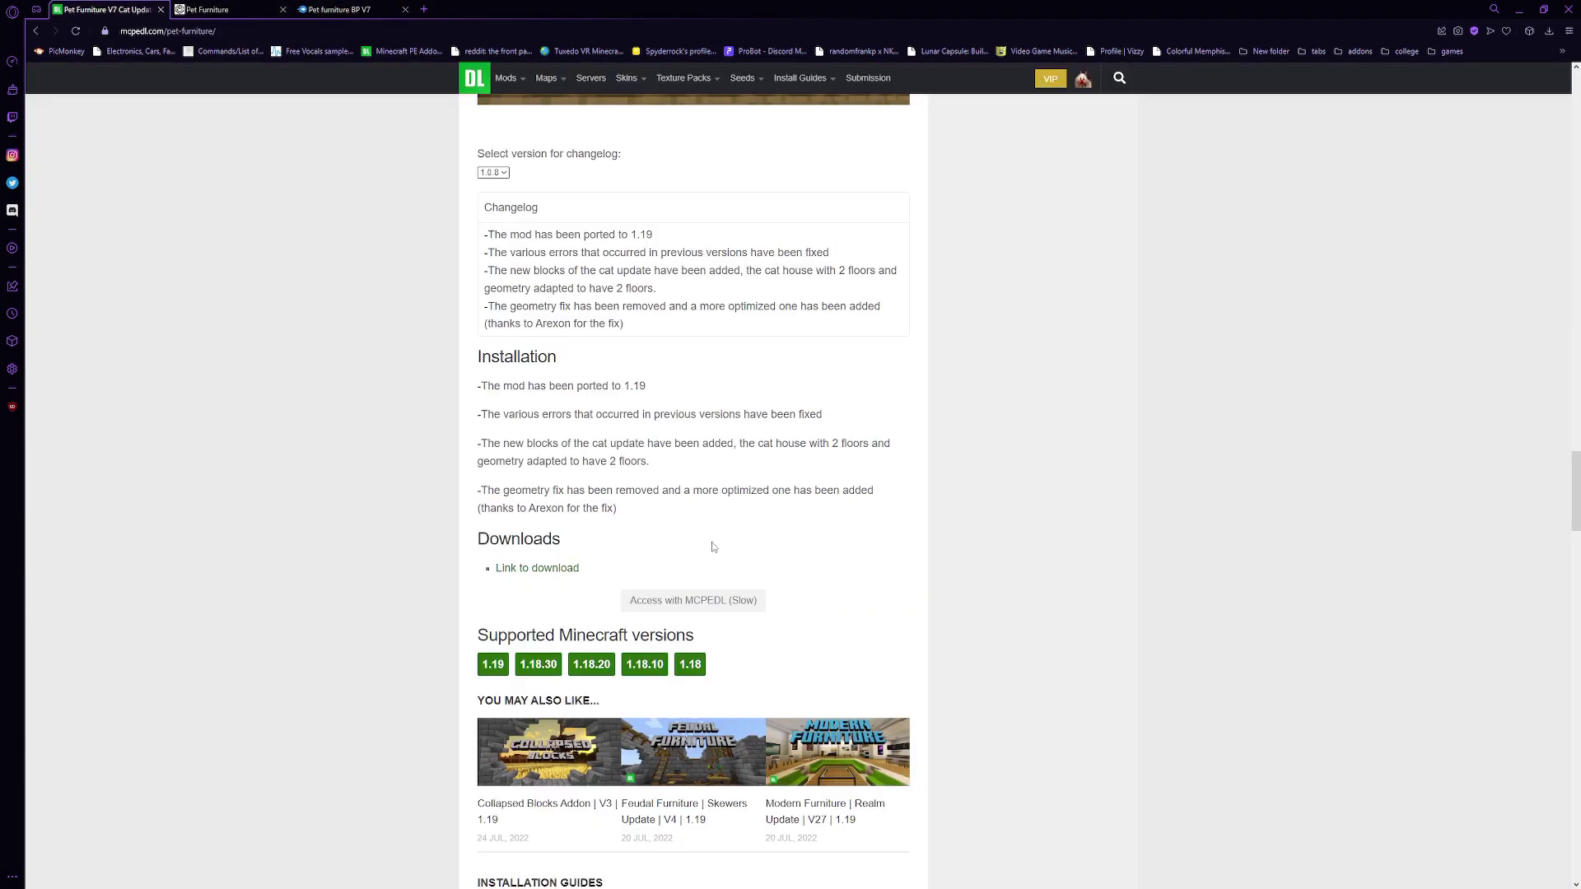
{"action": "left_click", "coordinate": [643, 609]}
{"action": "left_click", "coordinate": [682, 609]}
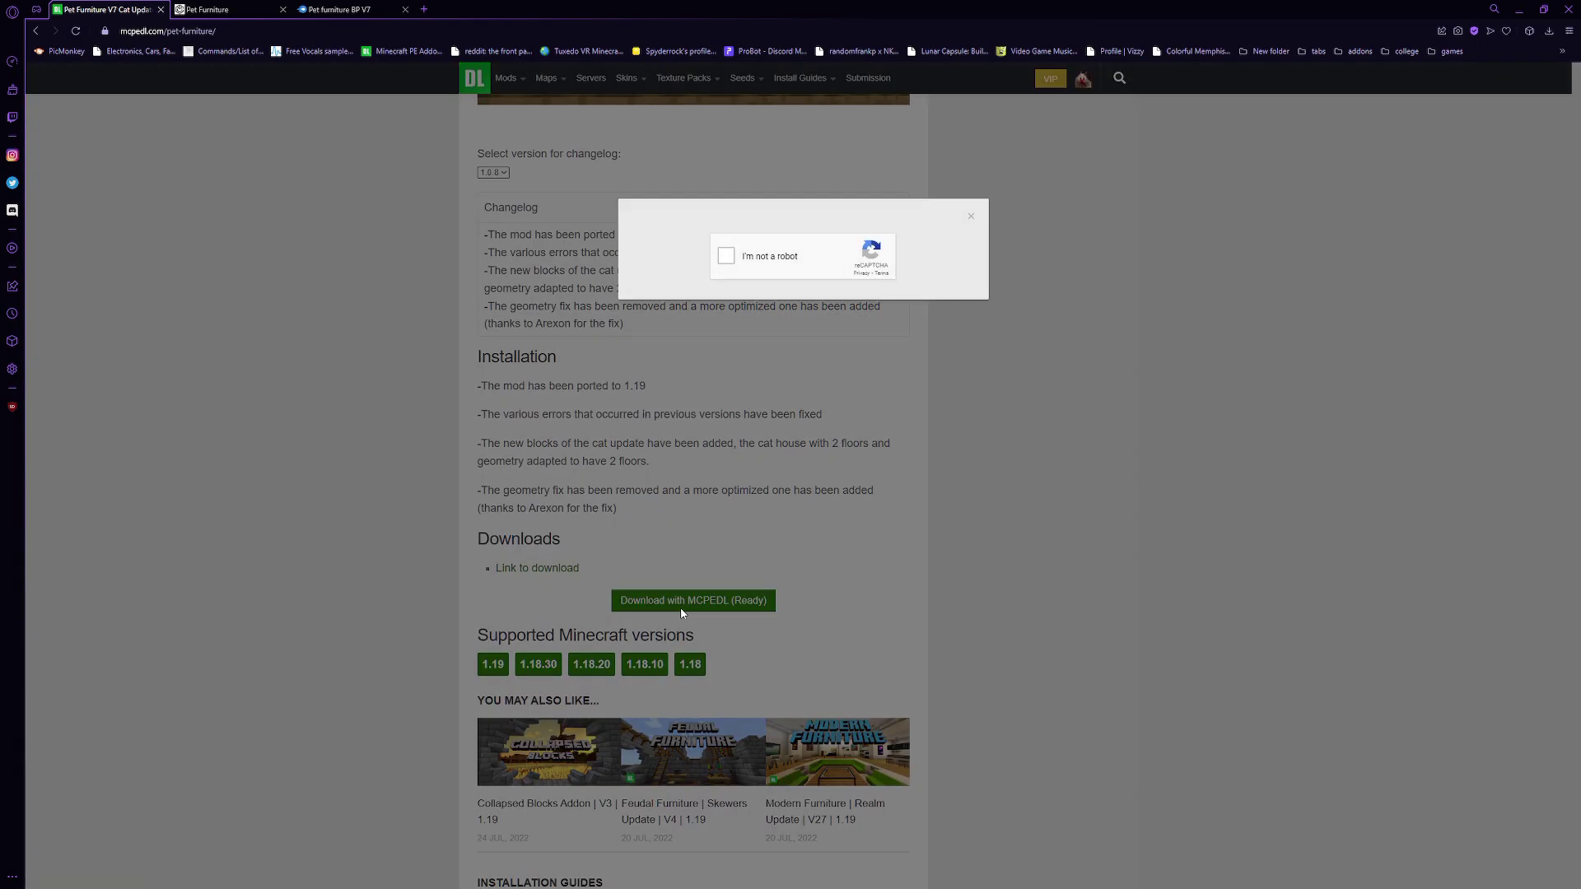
{"action": "left_click", "coordinate": [728, 257]}
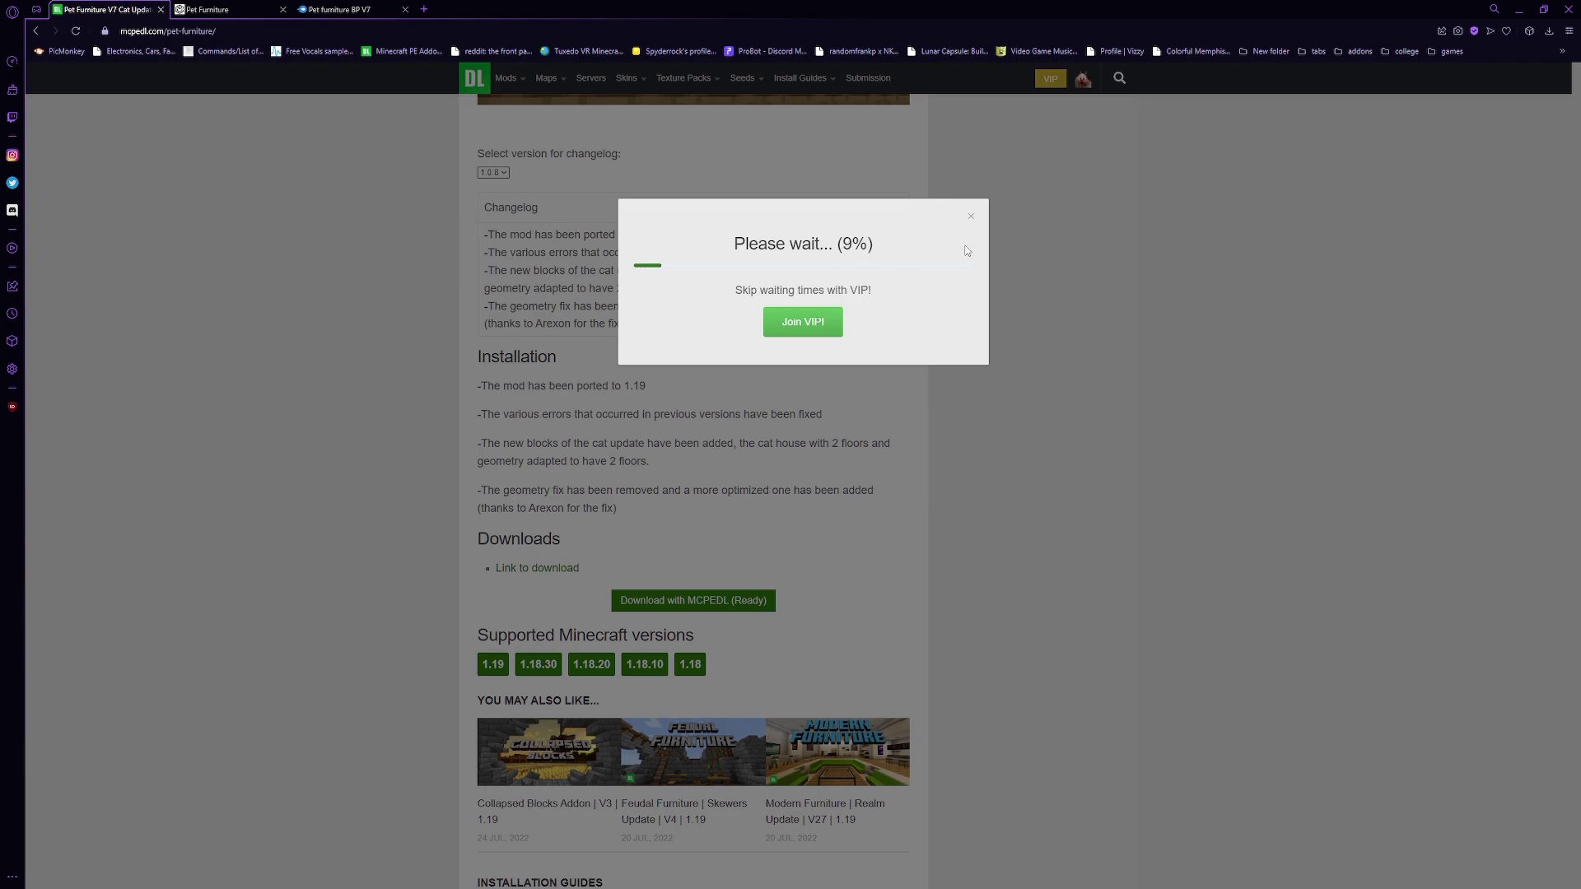
{"action": "left_click", "coordinate": [206, 10]}
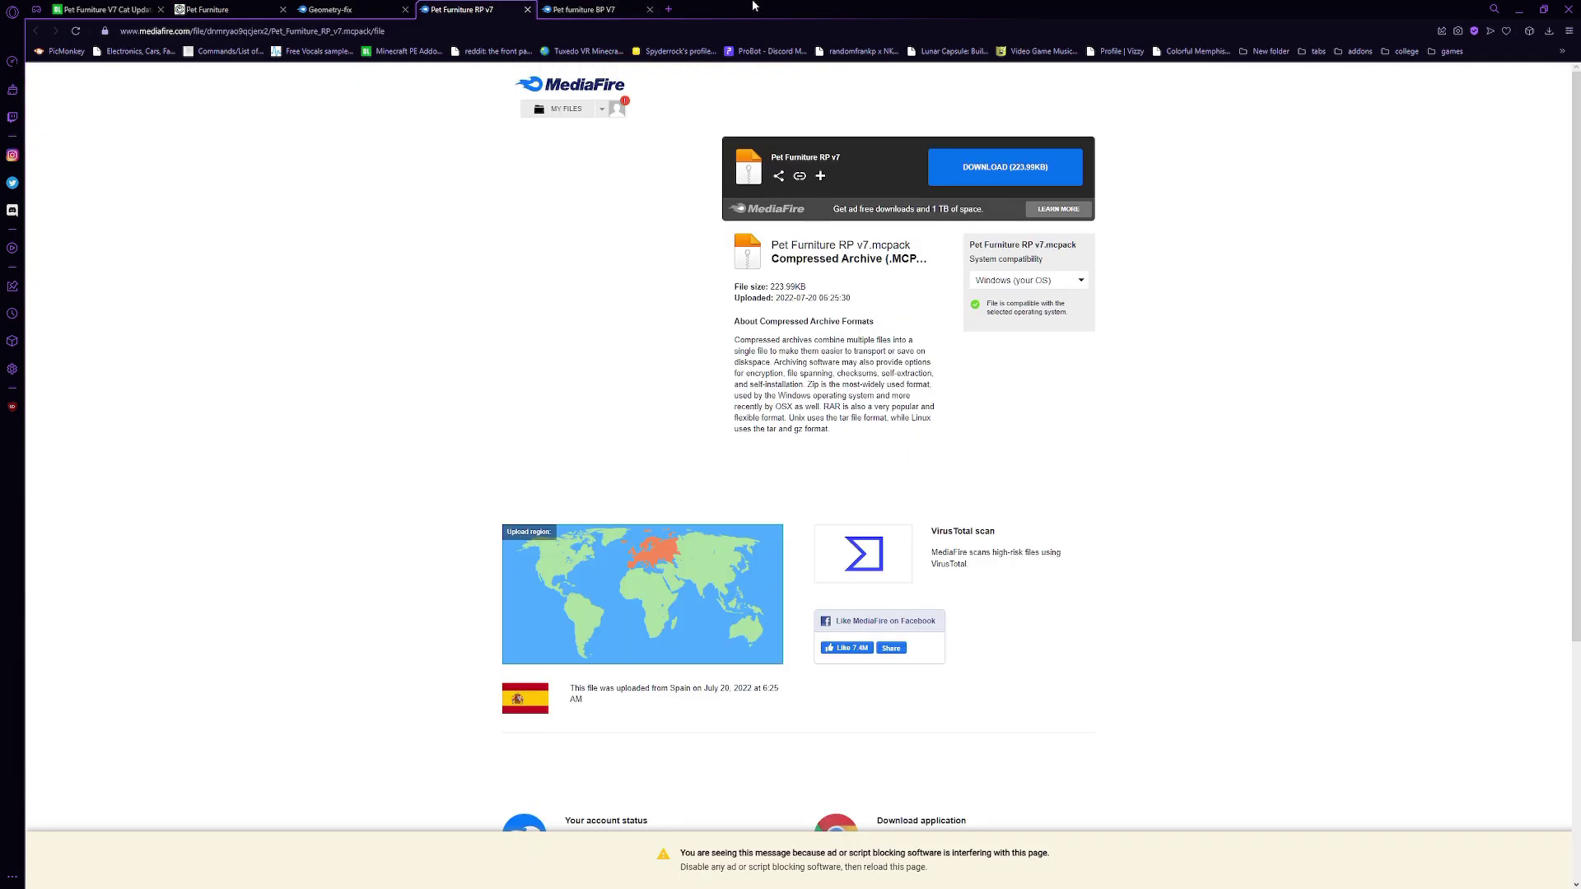
{"action": "left_click", "coordinate": [130, 8]}
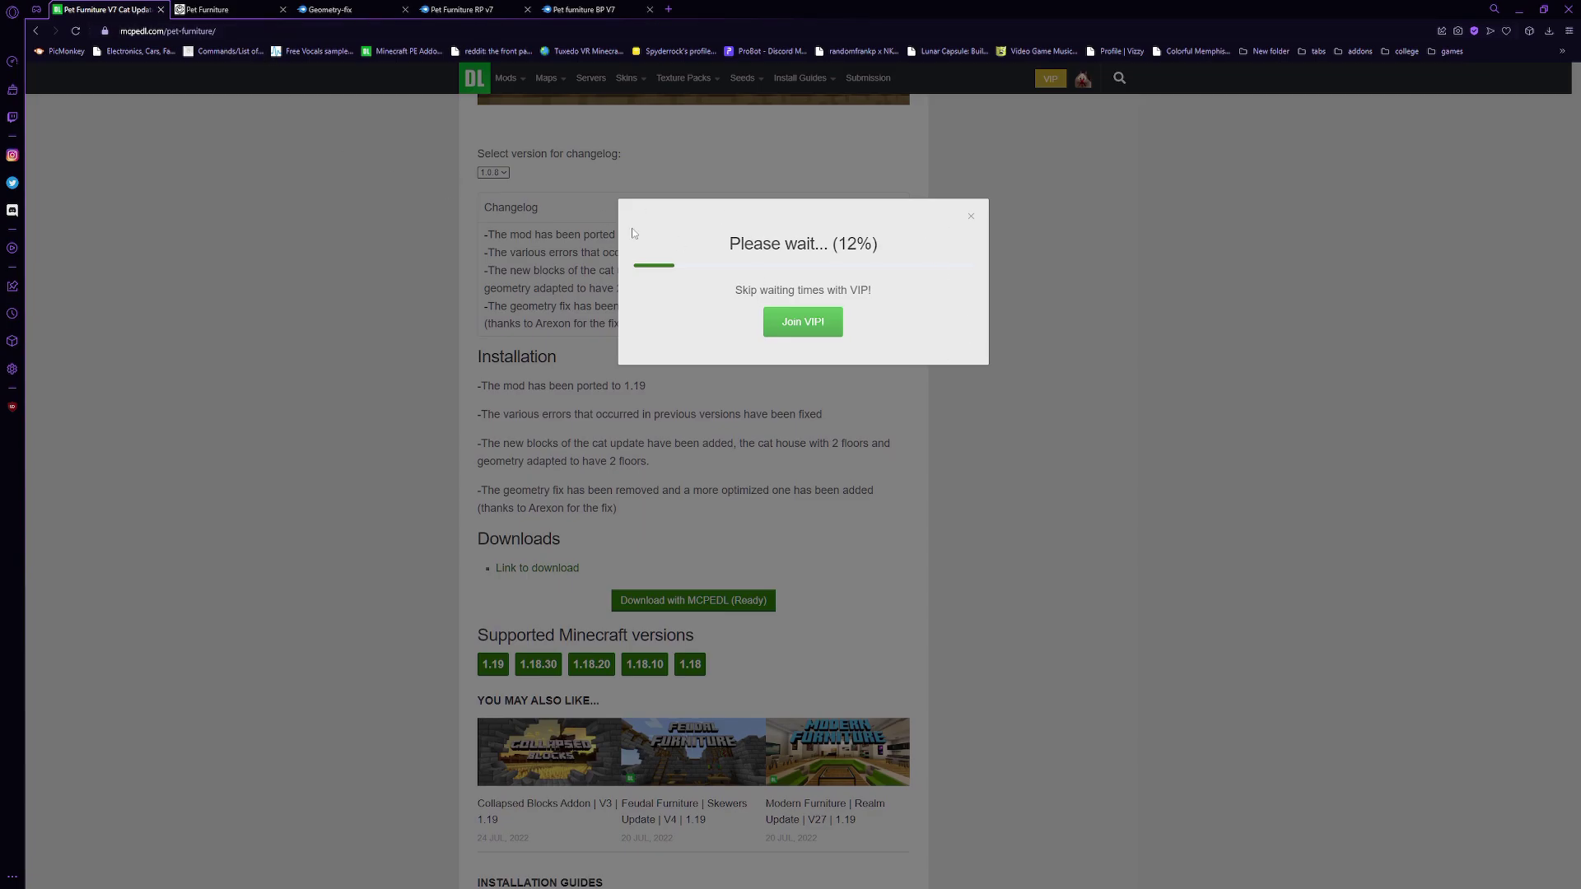
{"action": "left_click", "coordinate": [971, 216]}
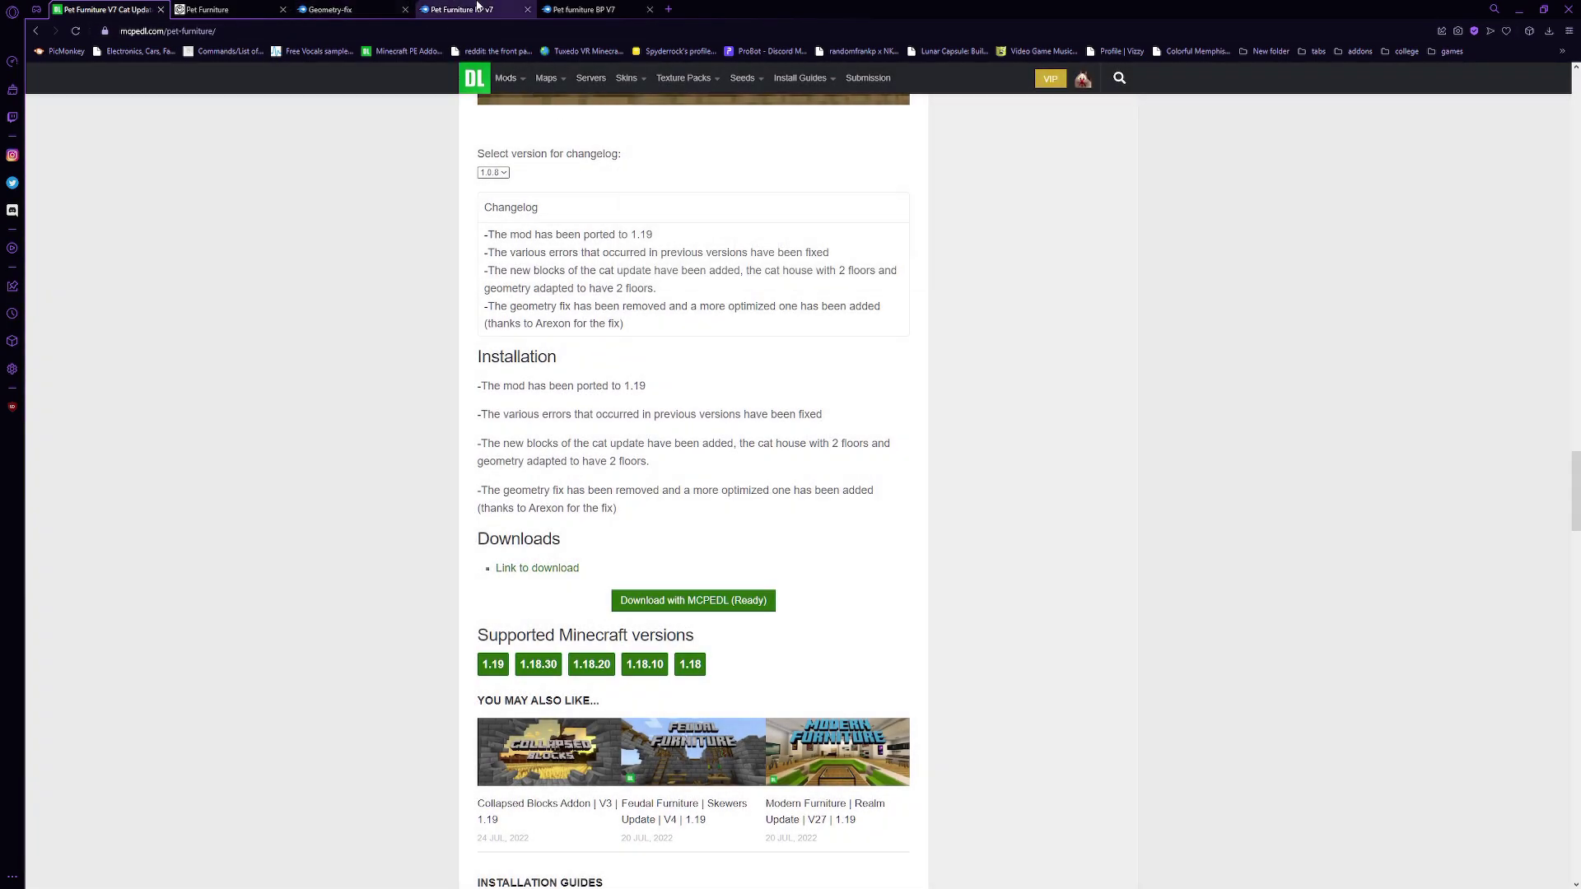
Step: Download the Pet Furniture RP v7 and Pet furniture BP V7 packs from their MediaFire pages
{"action": "key", "text": "ctrl+Tab"}
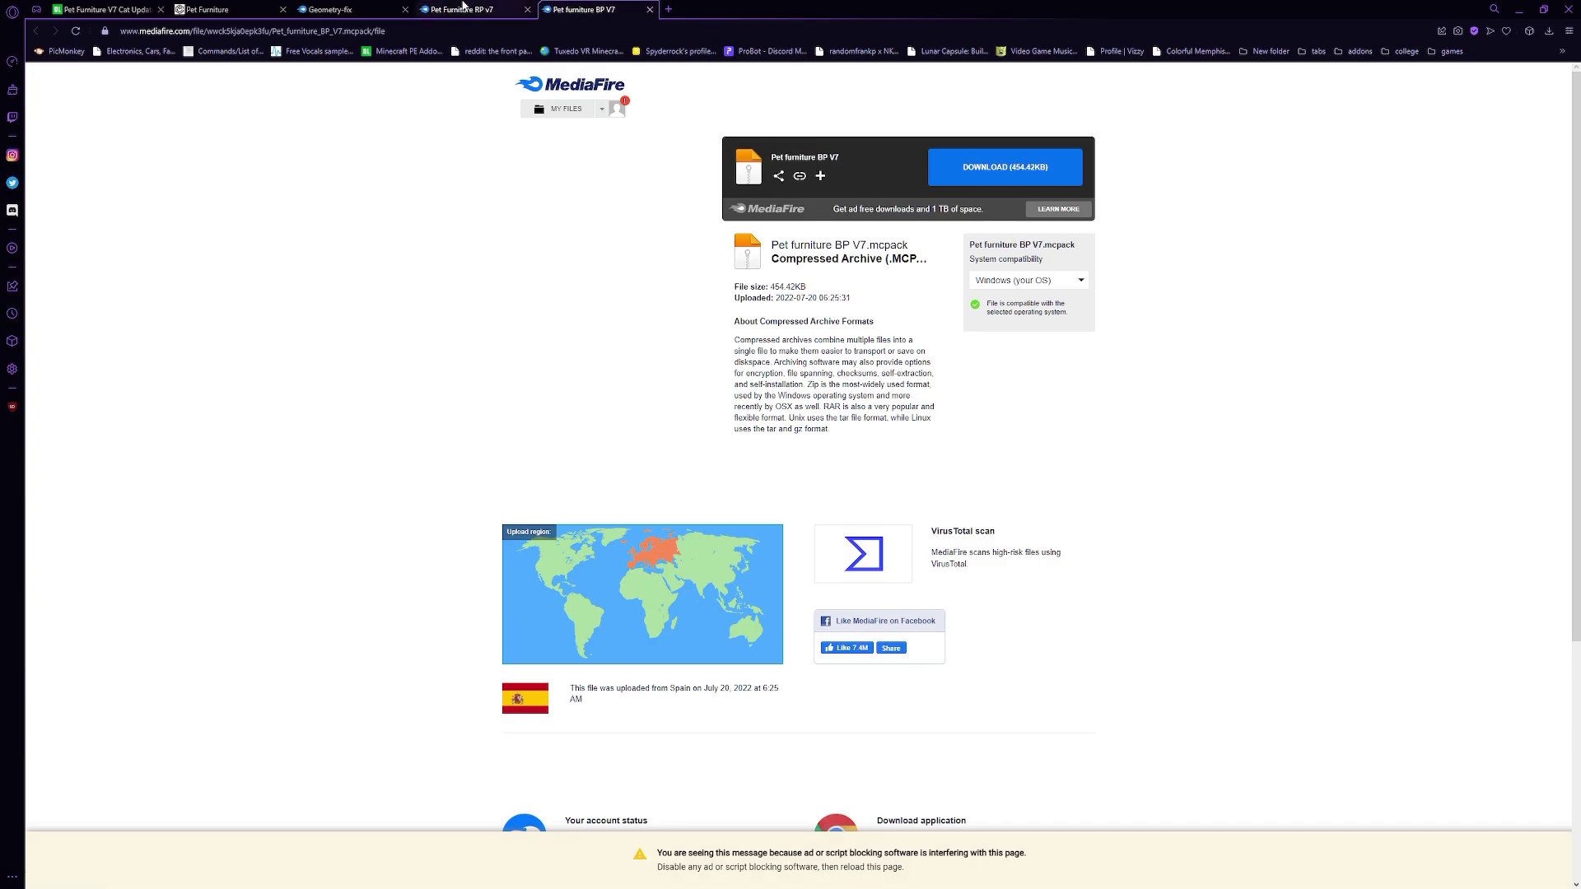
{"action": "left_click", "coordinate": [464, 9]}
{"action": "left_click", "coordinate": [594, 8]}
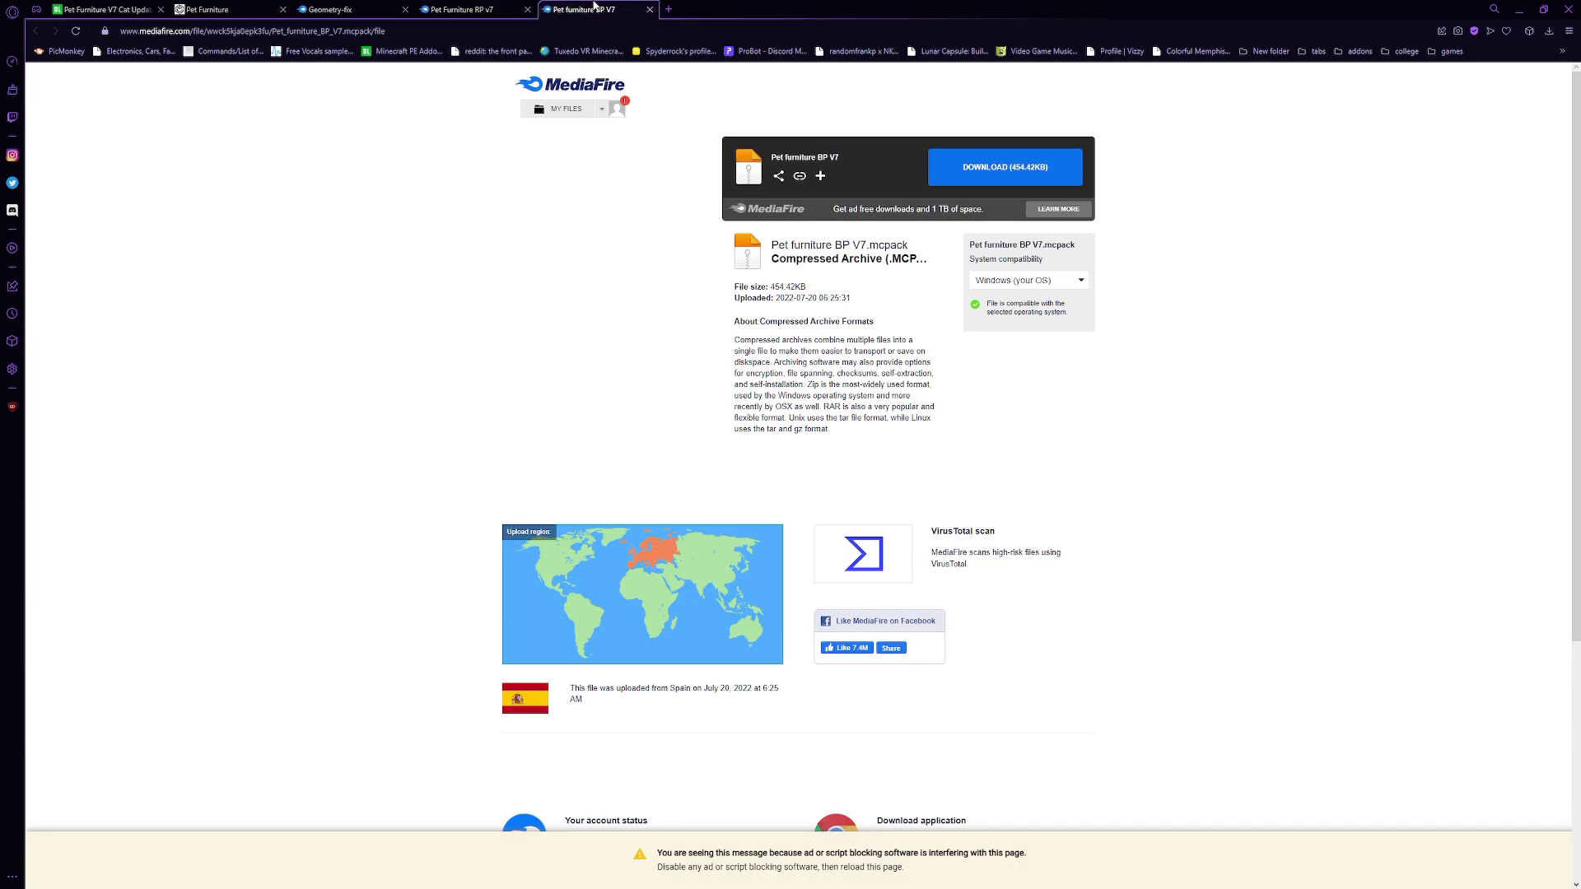
{"action": "left_click", "coordinate": [477, 9]}
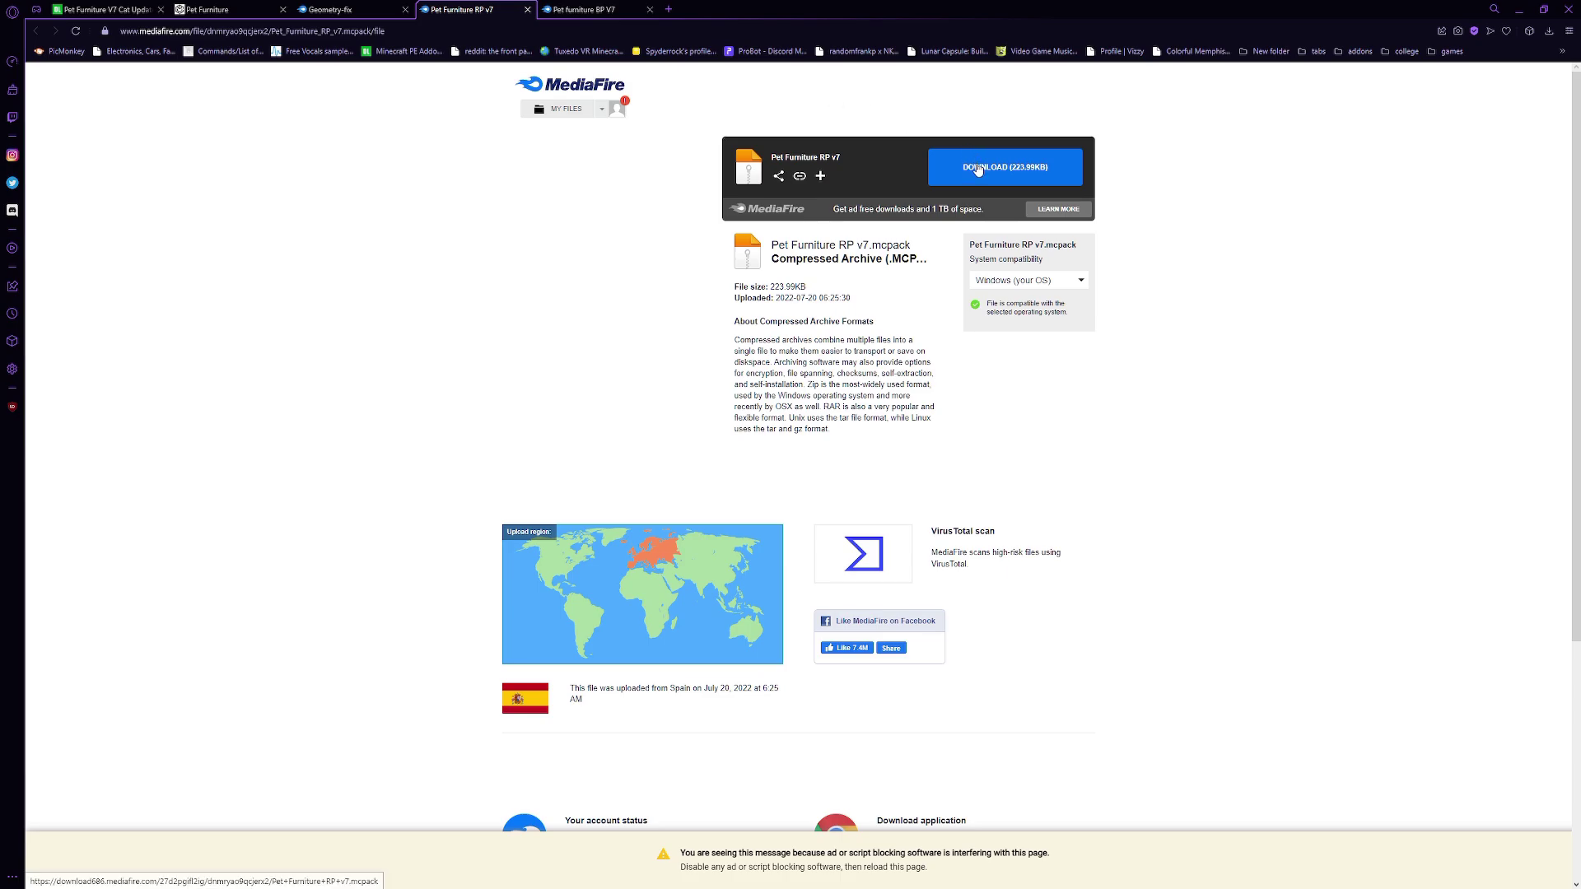
{"action": "left_click", "coordinate": [1048, 156]}
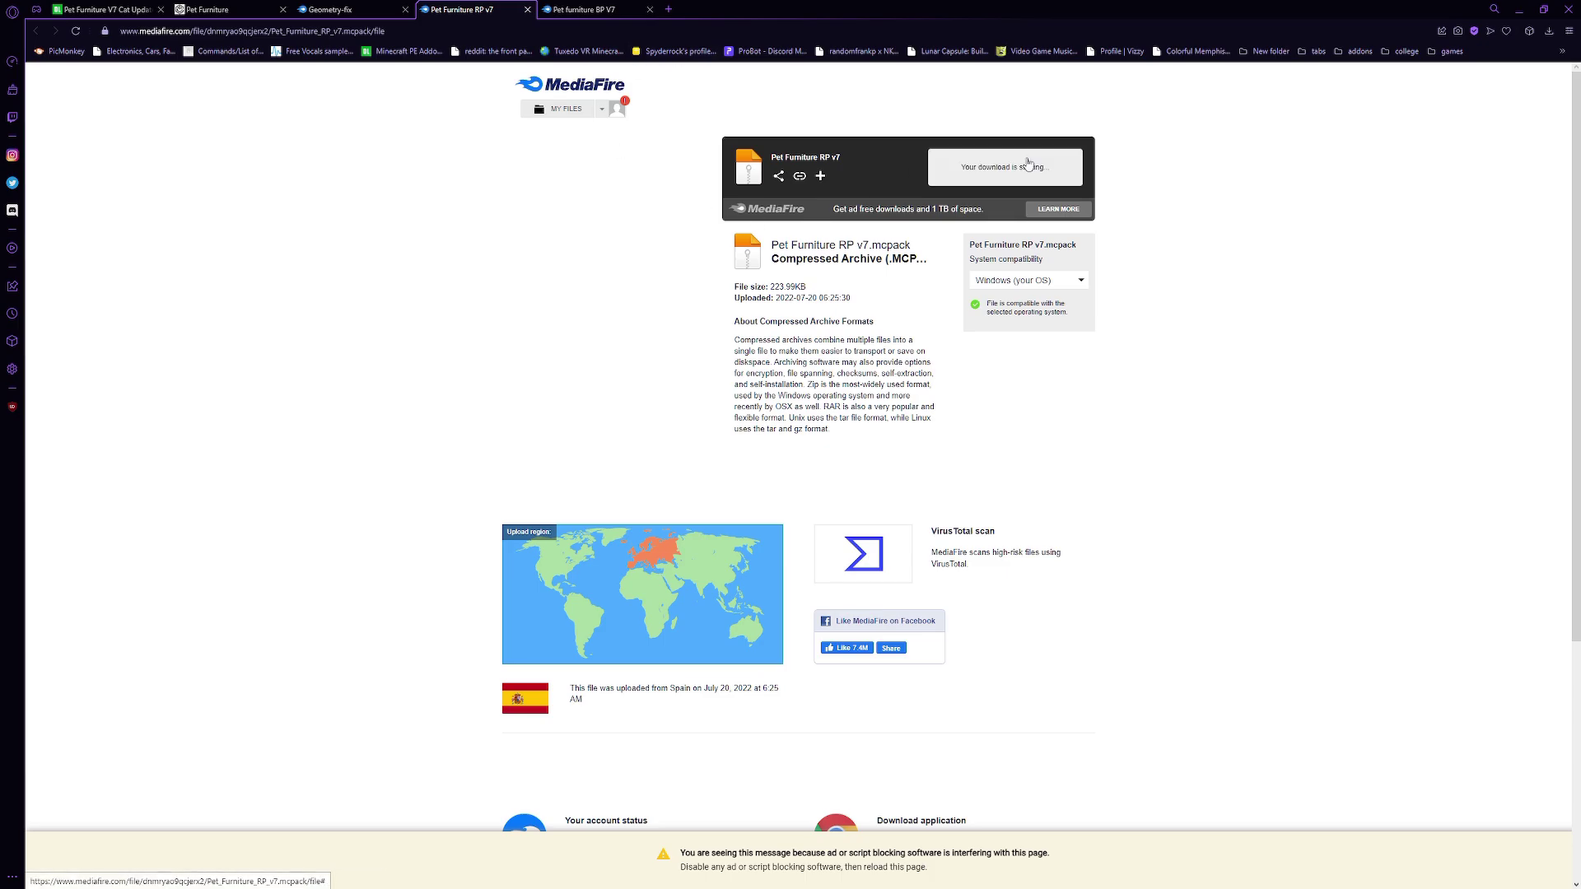
{"action": "left_click", "coordinate": [609, 9]}
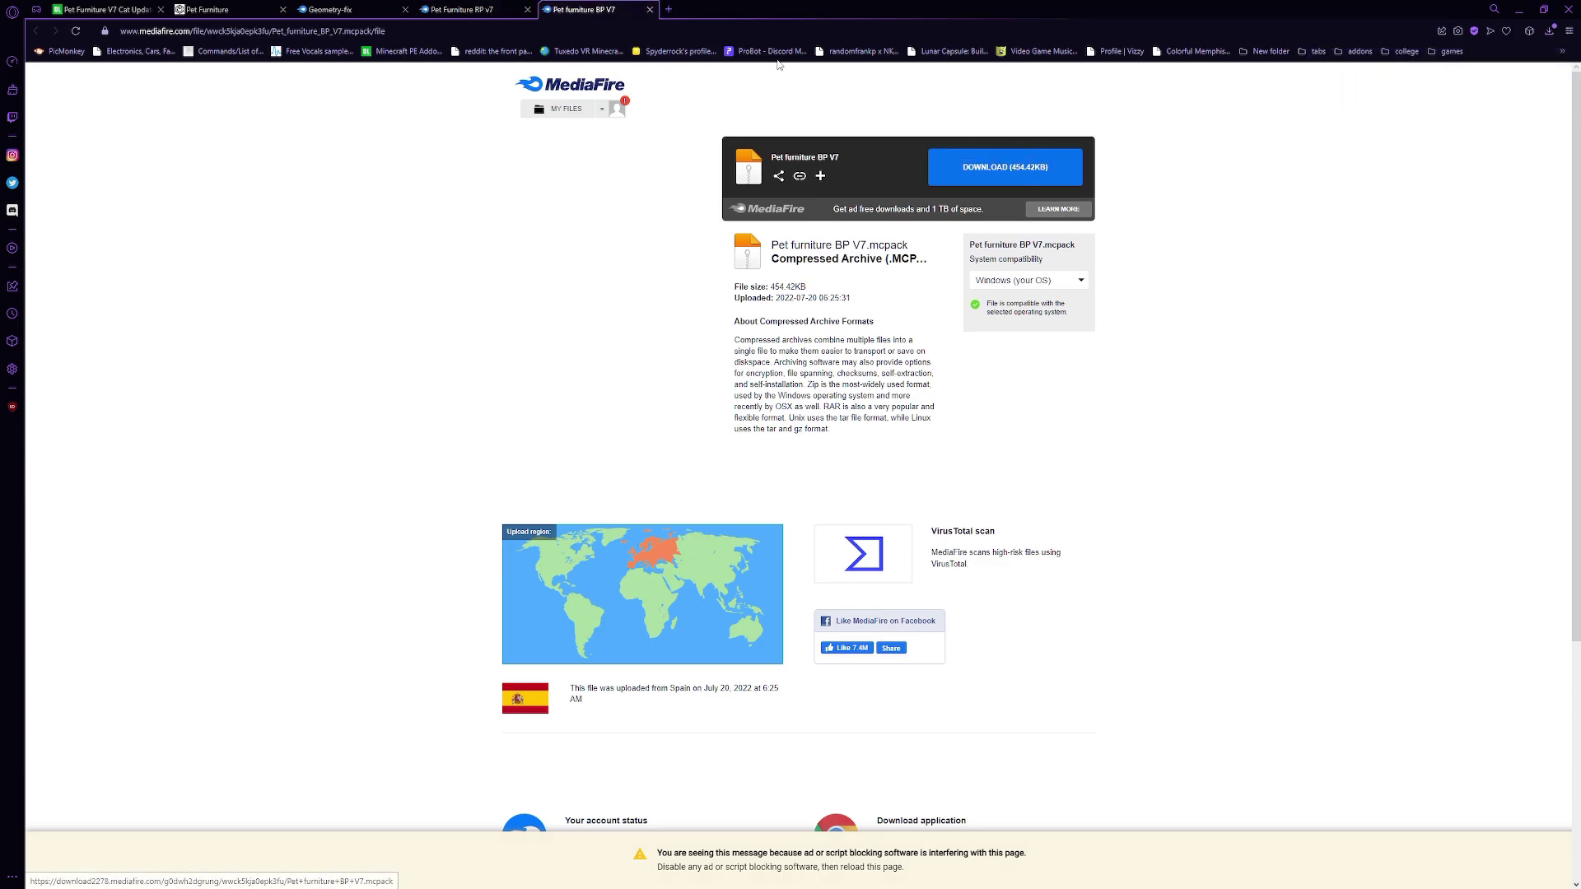
{"action": "left_click", "coordinate": [930, 163]}
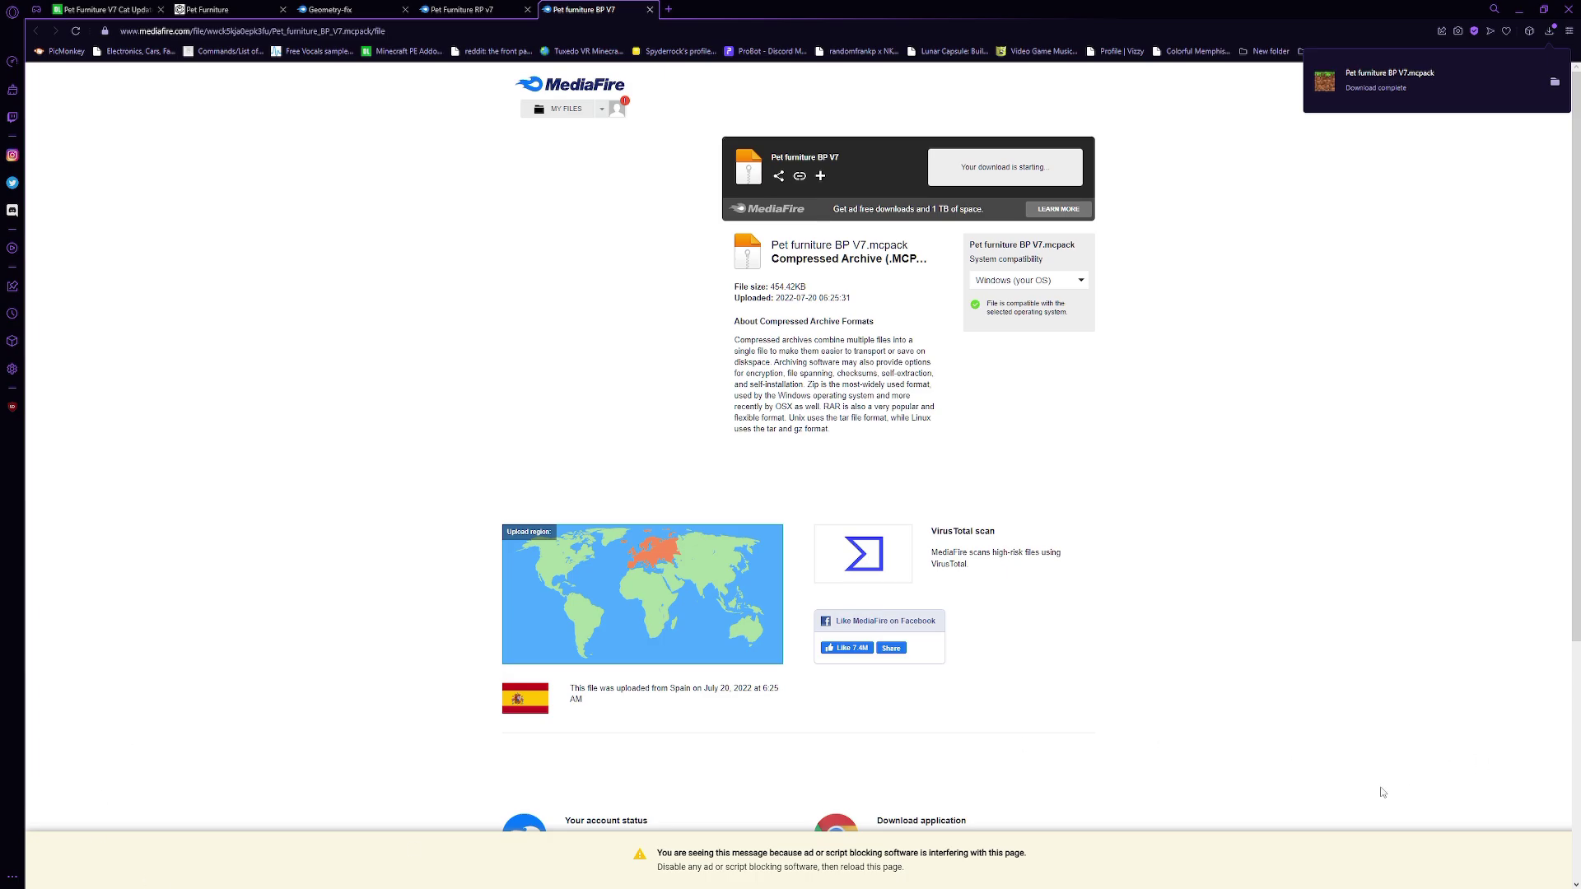
Step: Show the downloaded packs in the Downloads folder and reposition the File Explorer window over the browser
{"action": "left_click", "coordinate": [1555, 81]}
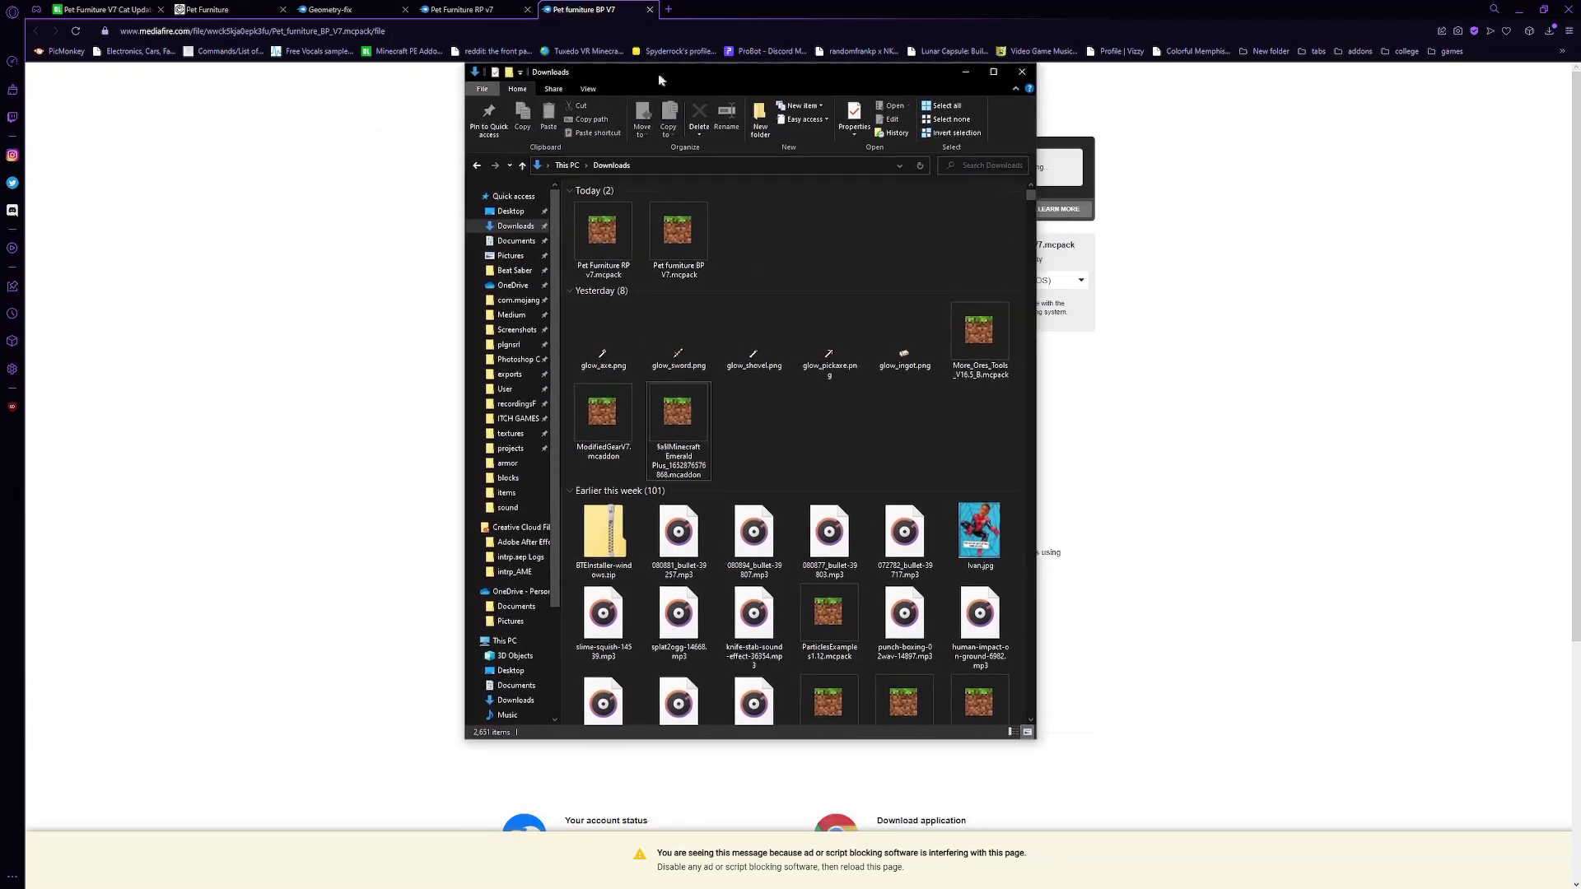
{"action": "left_click_drag", "start_coordinate": [660, 73], "coordinate": [635, 97]}
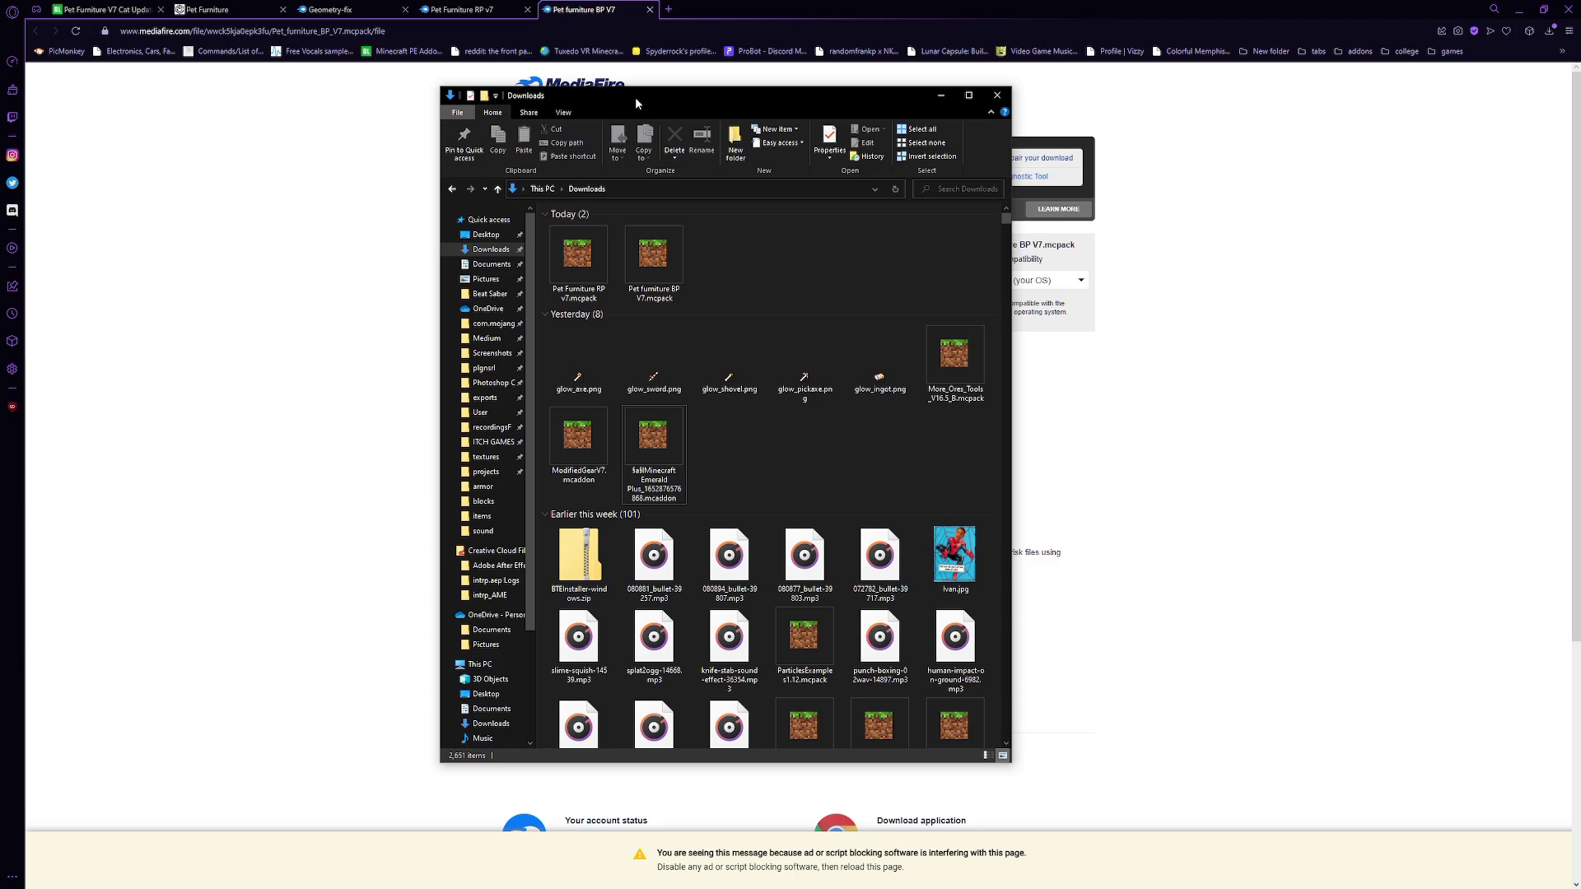
{"action": "left_click", "coordinate": [784, 272]}
{"action": "left_click", "coordinate": [838, 251]}
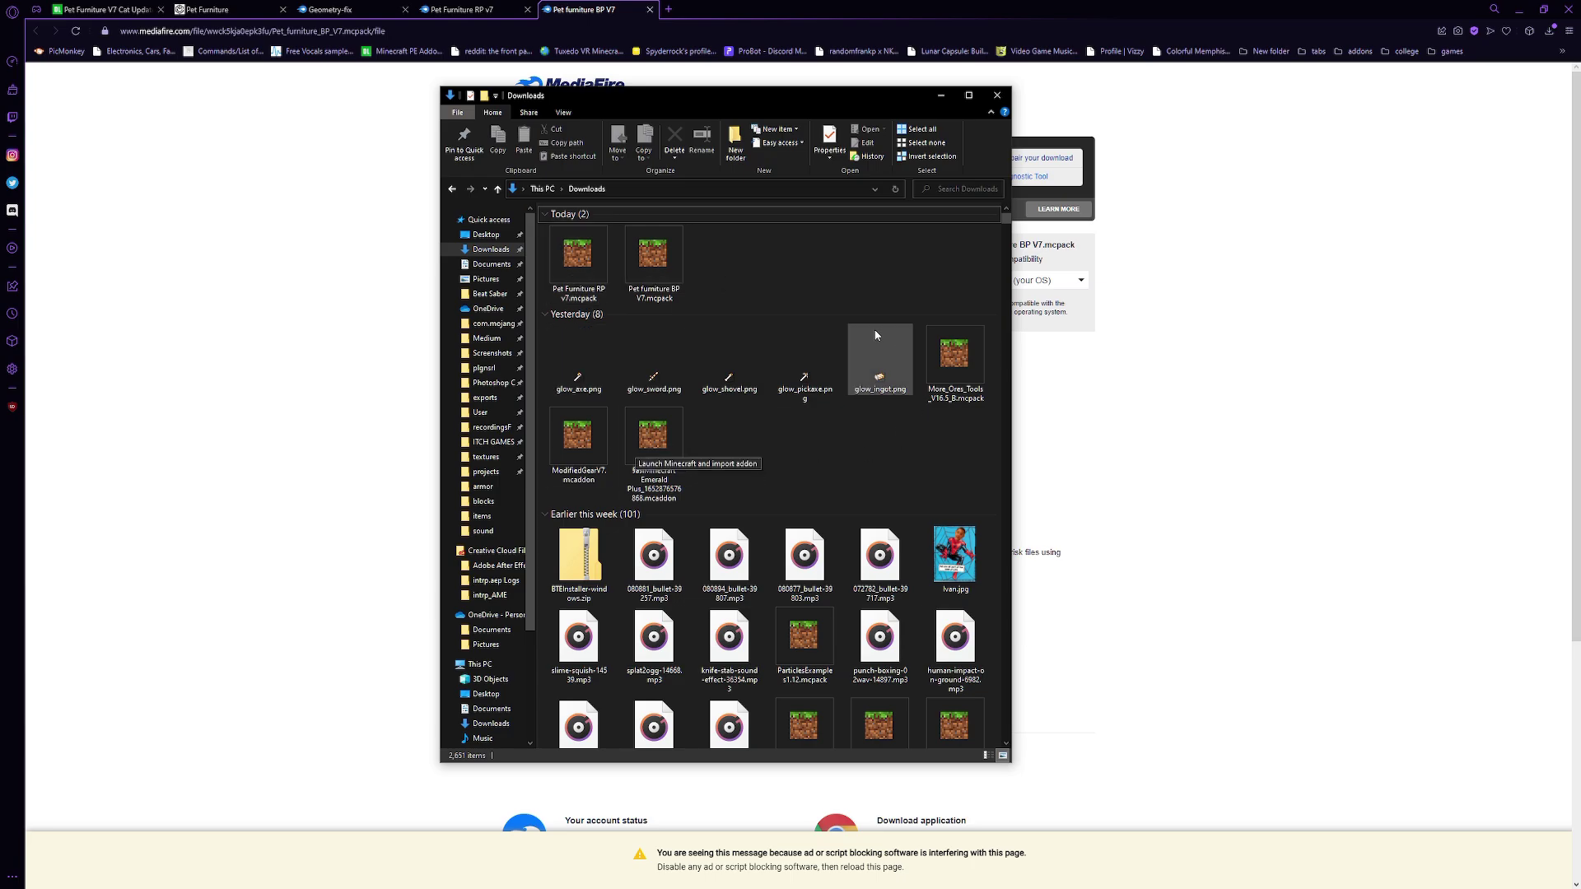
Step: Import the downloaded Pet Furniture RP v7 and Pet furniture BP V7 packs by opening them with Minecraft
{"action": "left_click", "coordinate": [599, 251]}
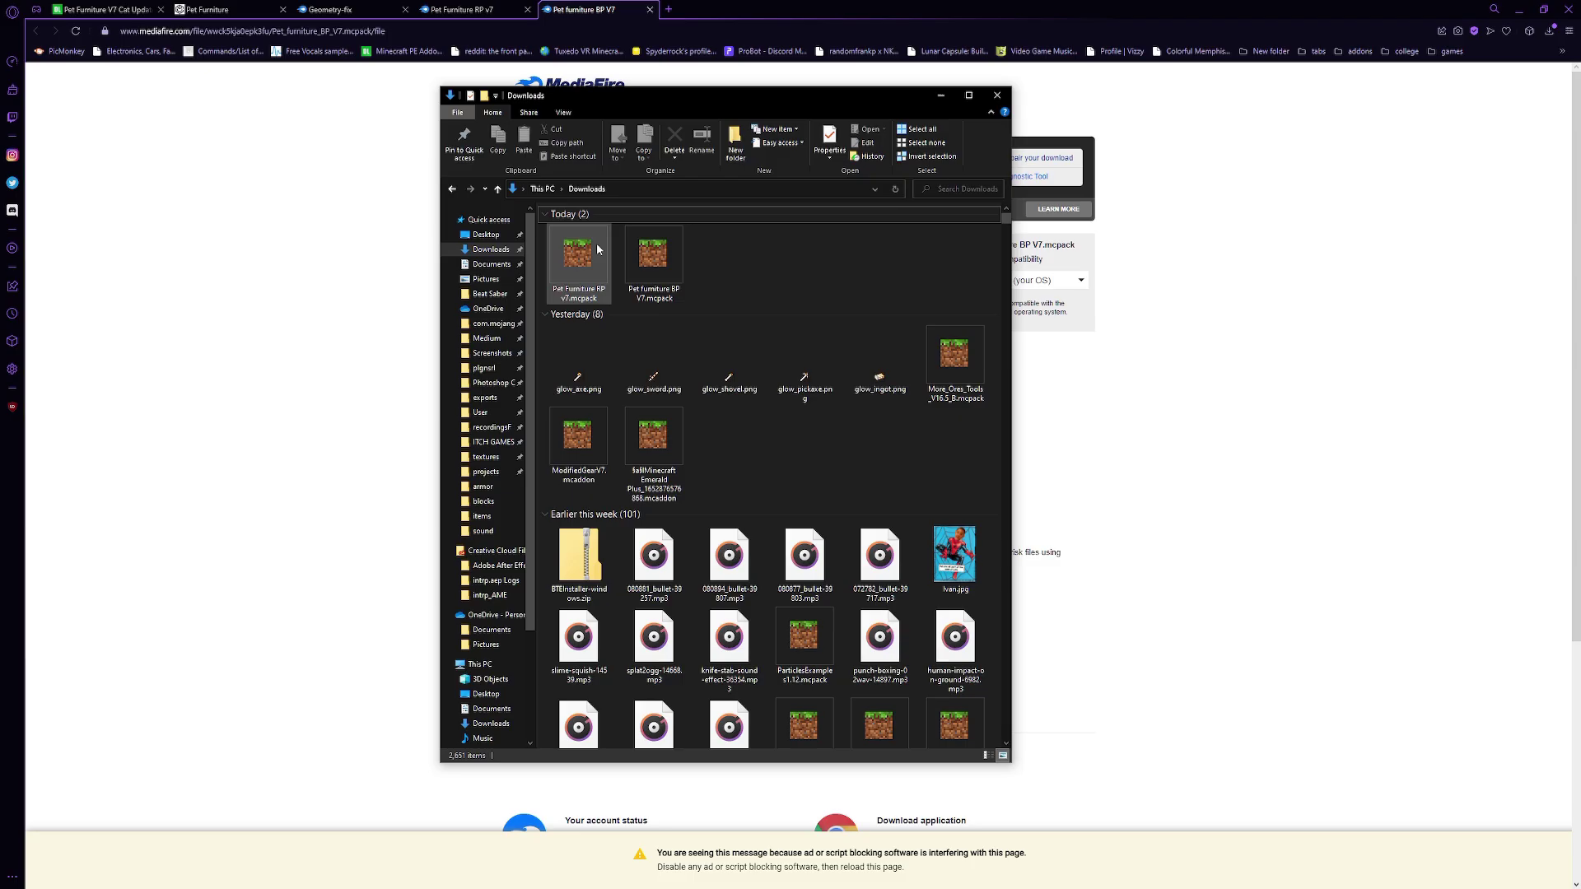
{"action": "double_click", "coordinate": [599, 251]}
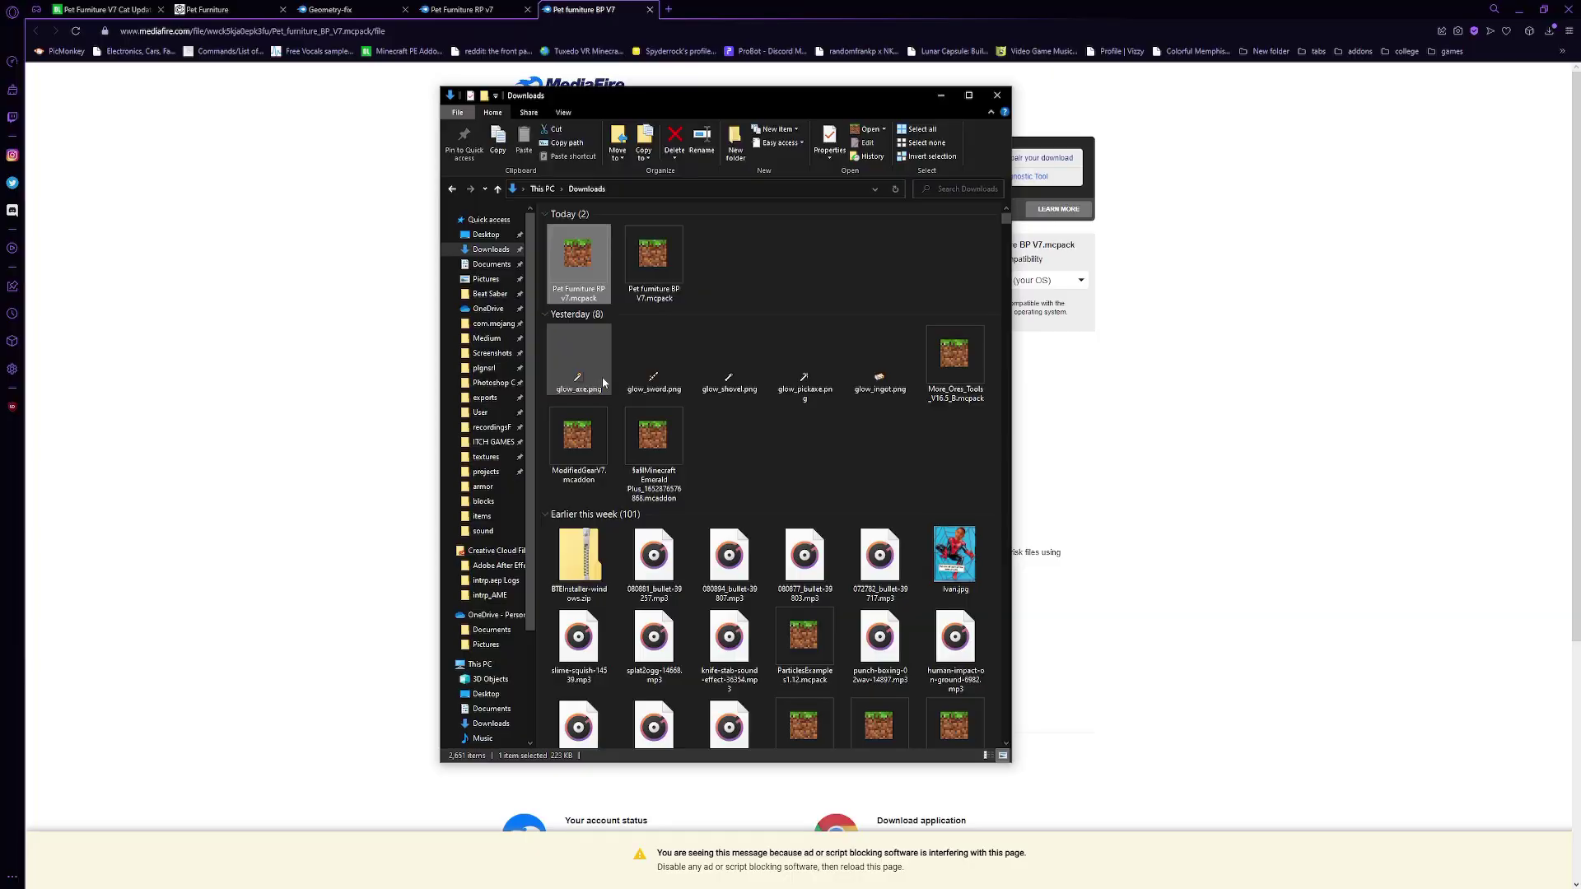
{"action": "left_click", "coordinate": [653, 257]}
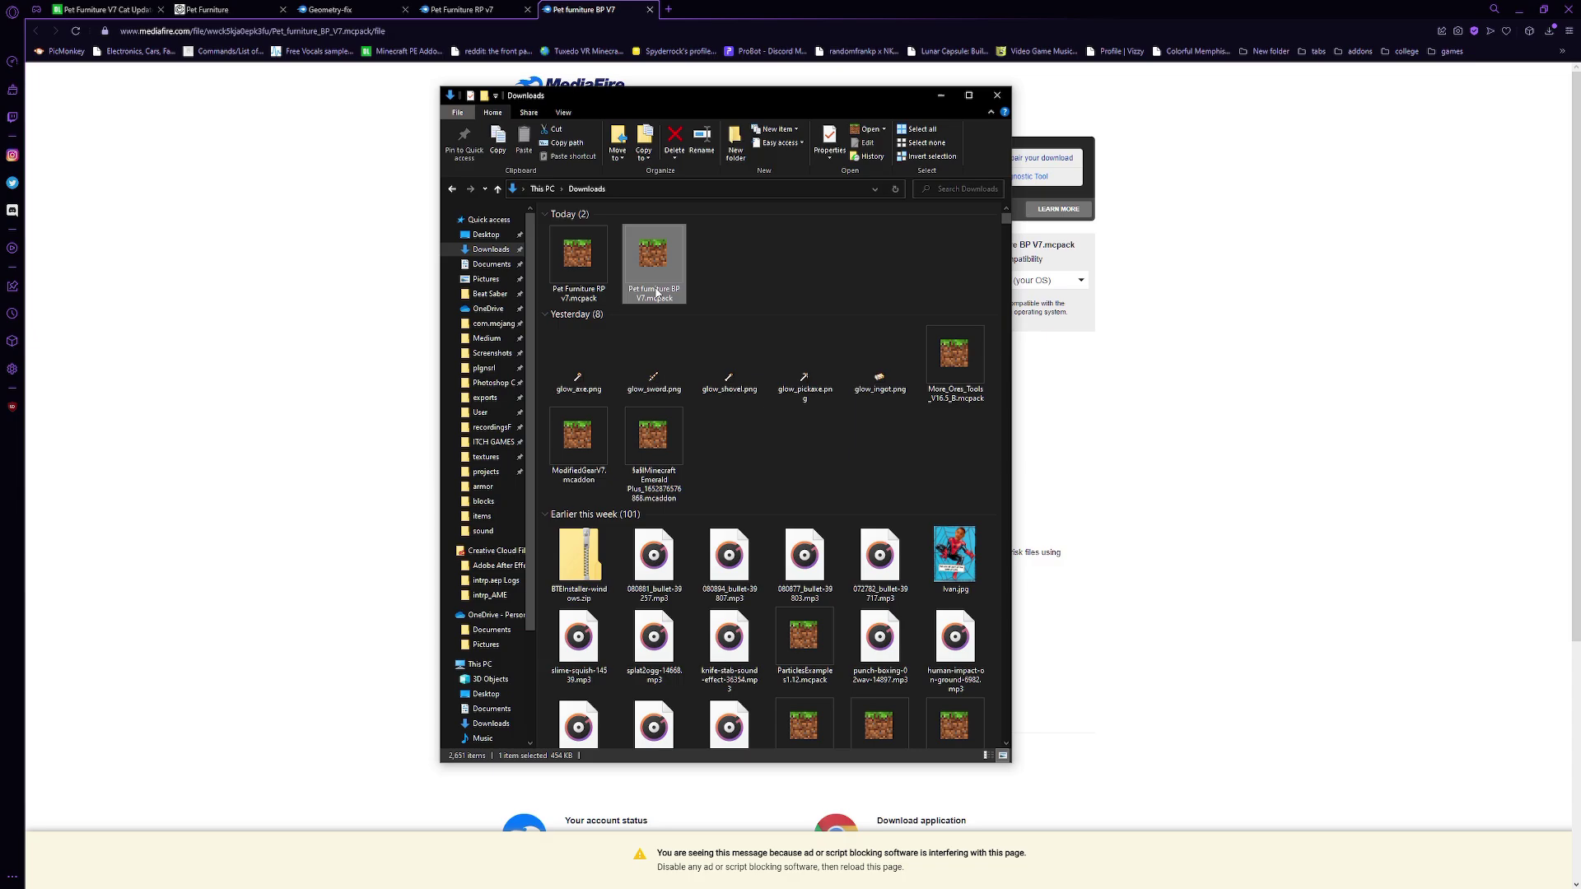
{"action": "right_click", "coordinate": [657, 292]}
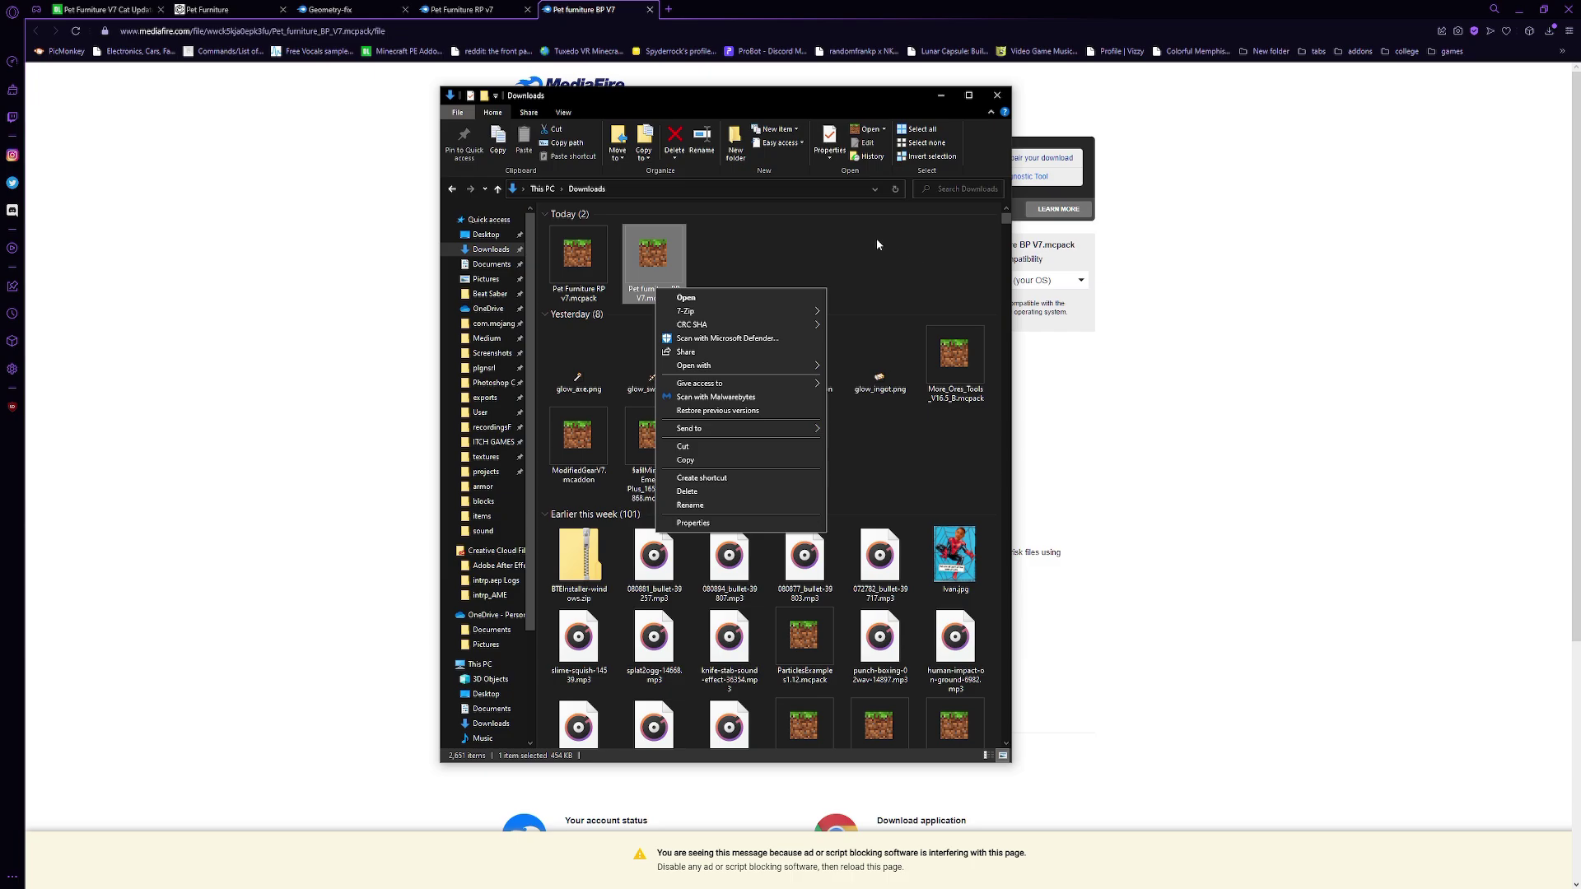
{"action": "mouse_move", "coordinate": [741, 366]}
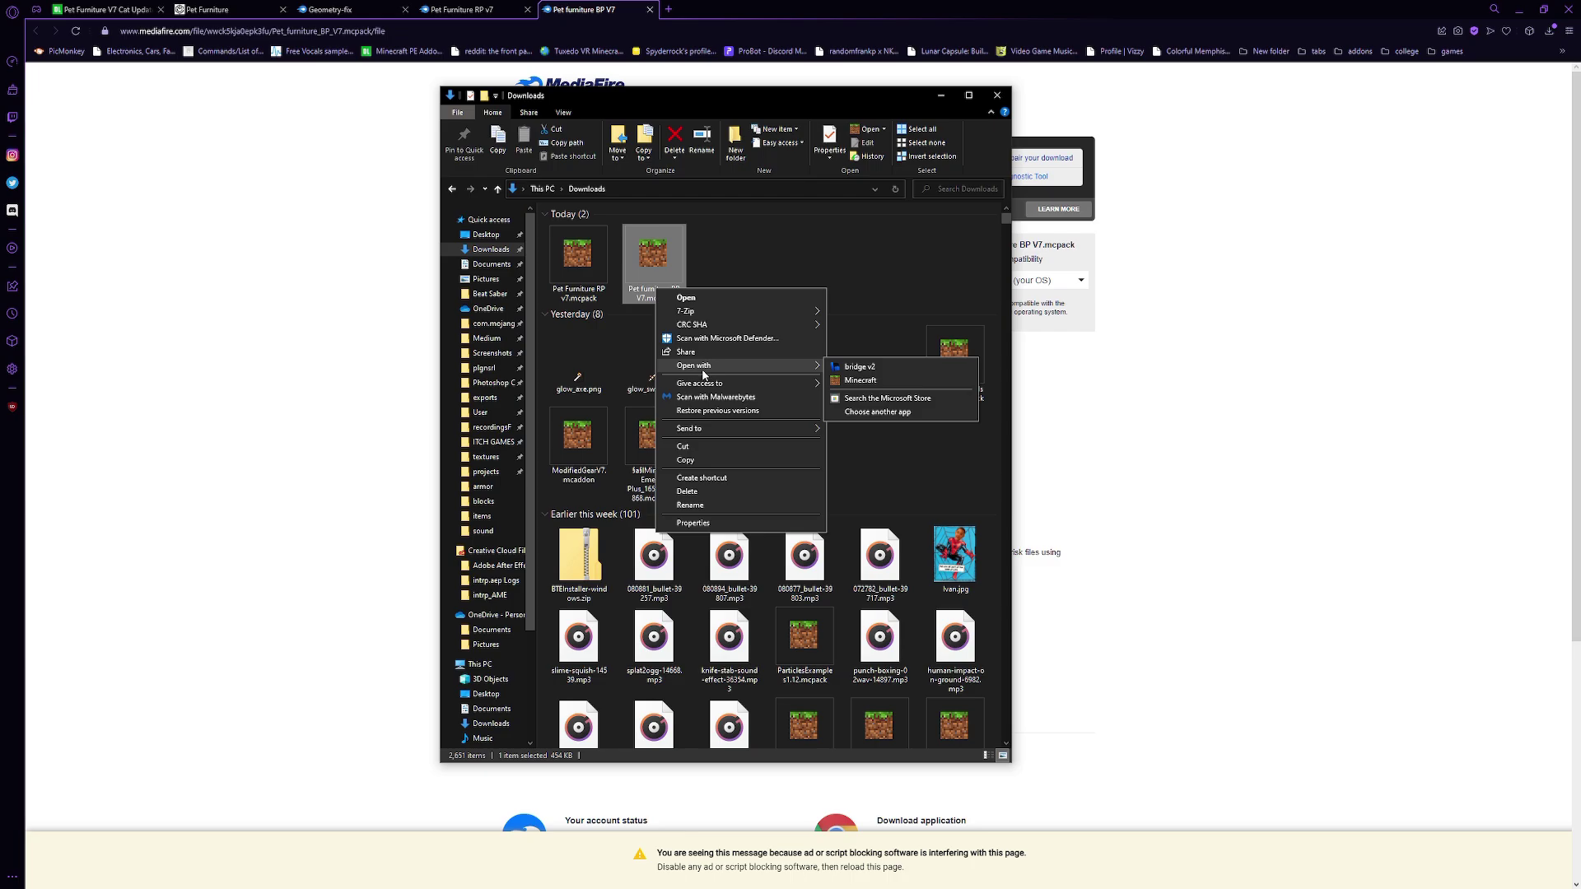
{"action": "left_click", "coordinate": [869, 381]}
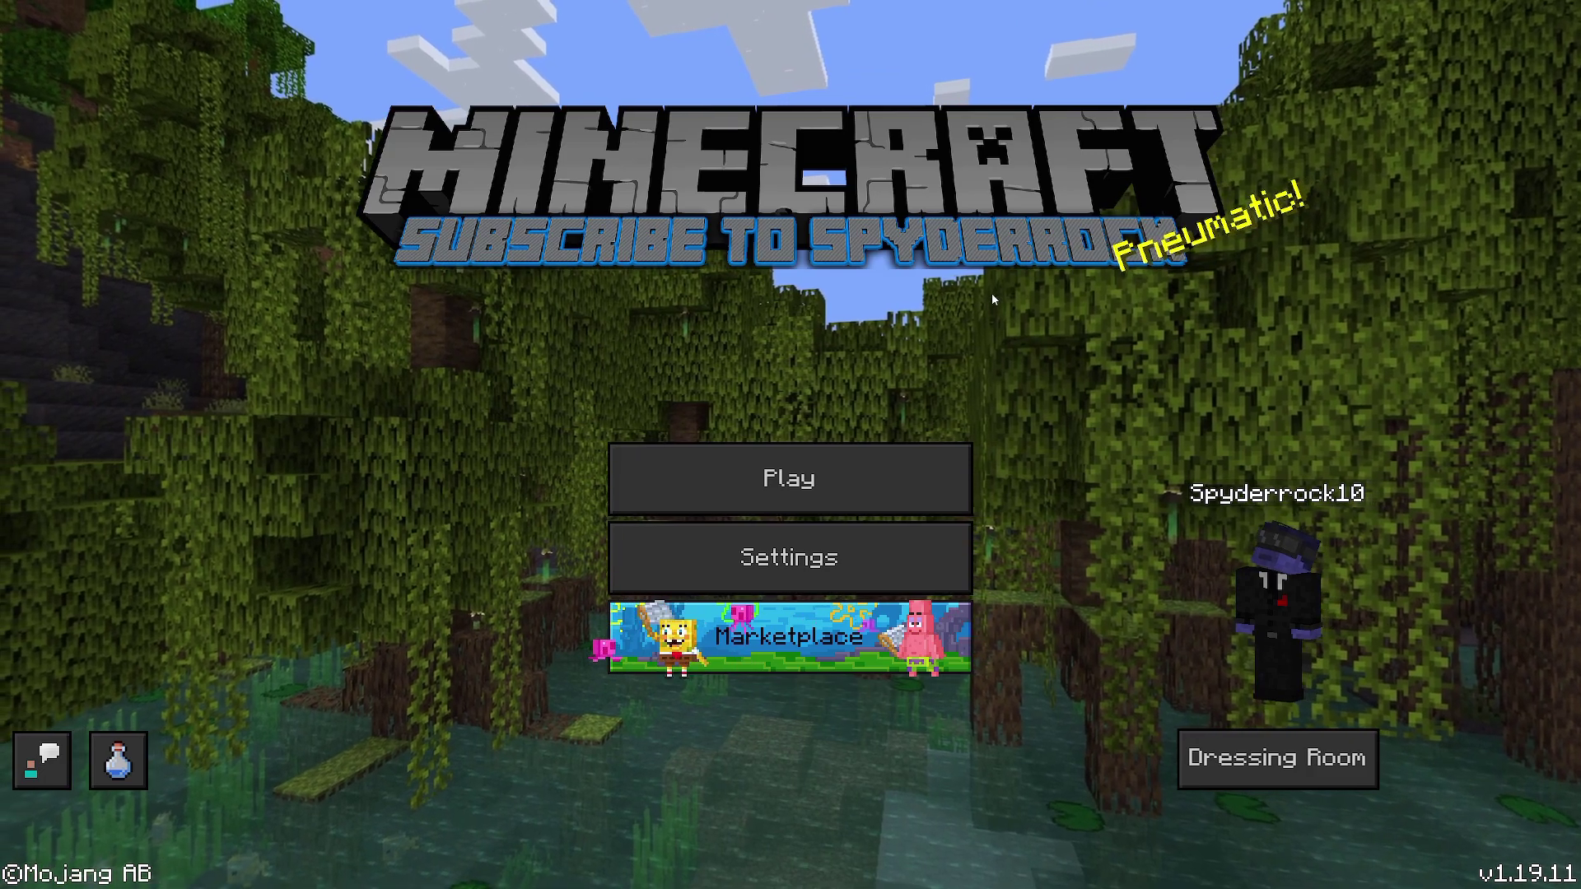
{"action": "left_click", "coordinate": [750, 482]}
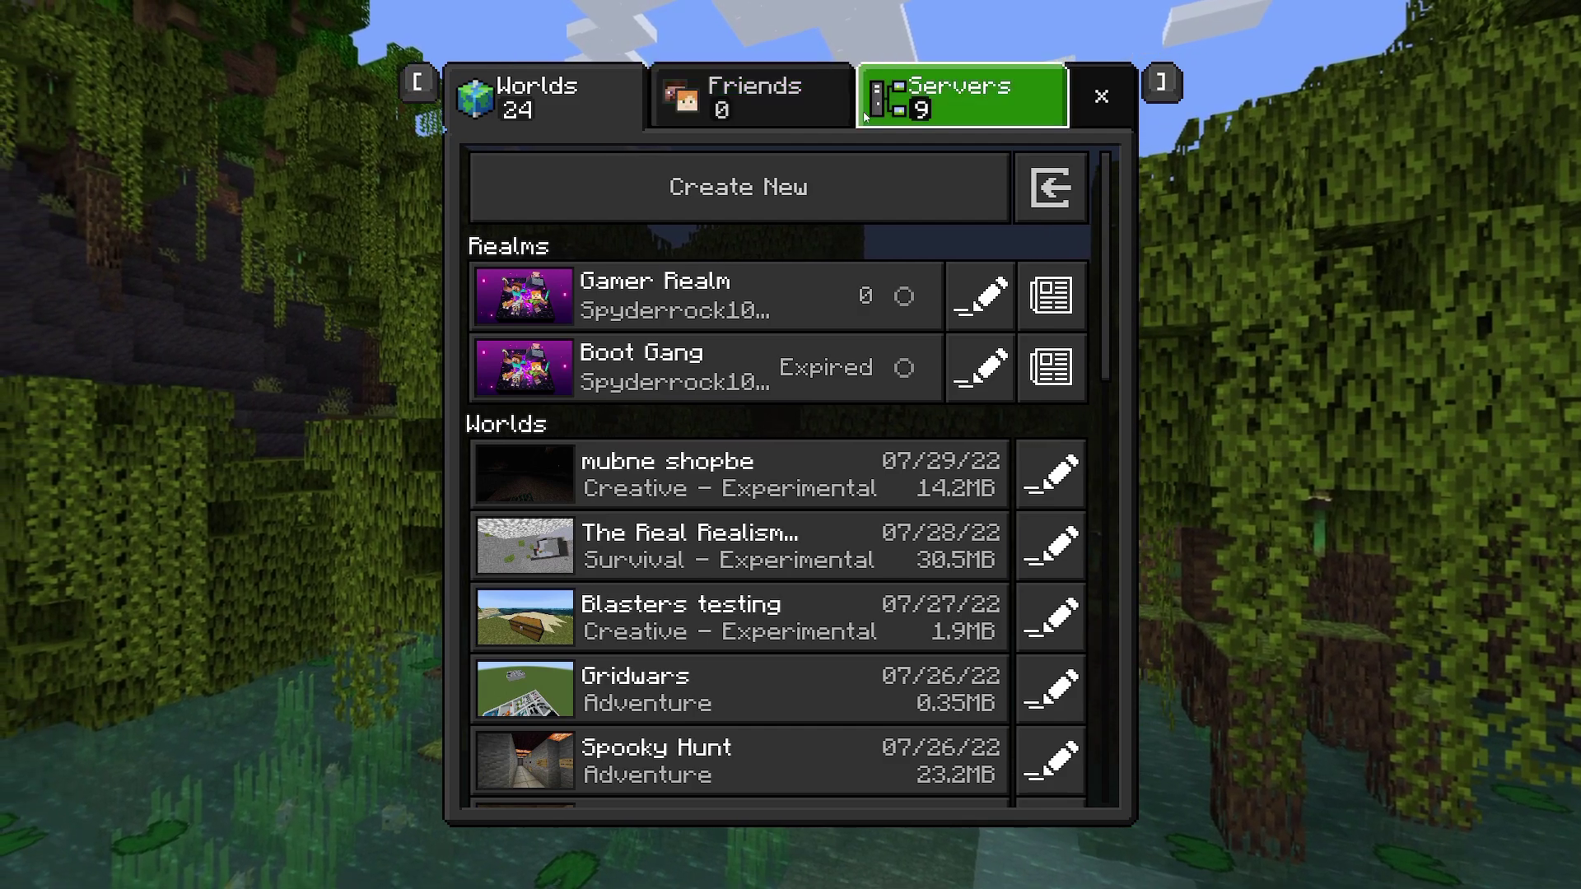
{"action": "left_click", "coordinate": [1087, 97]}
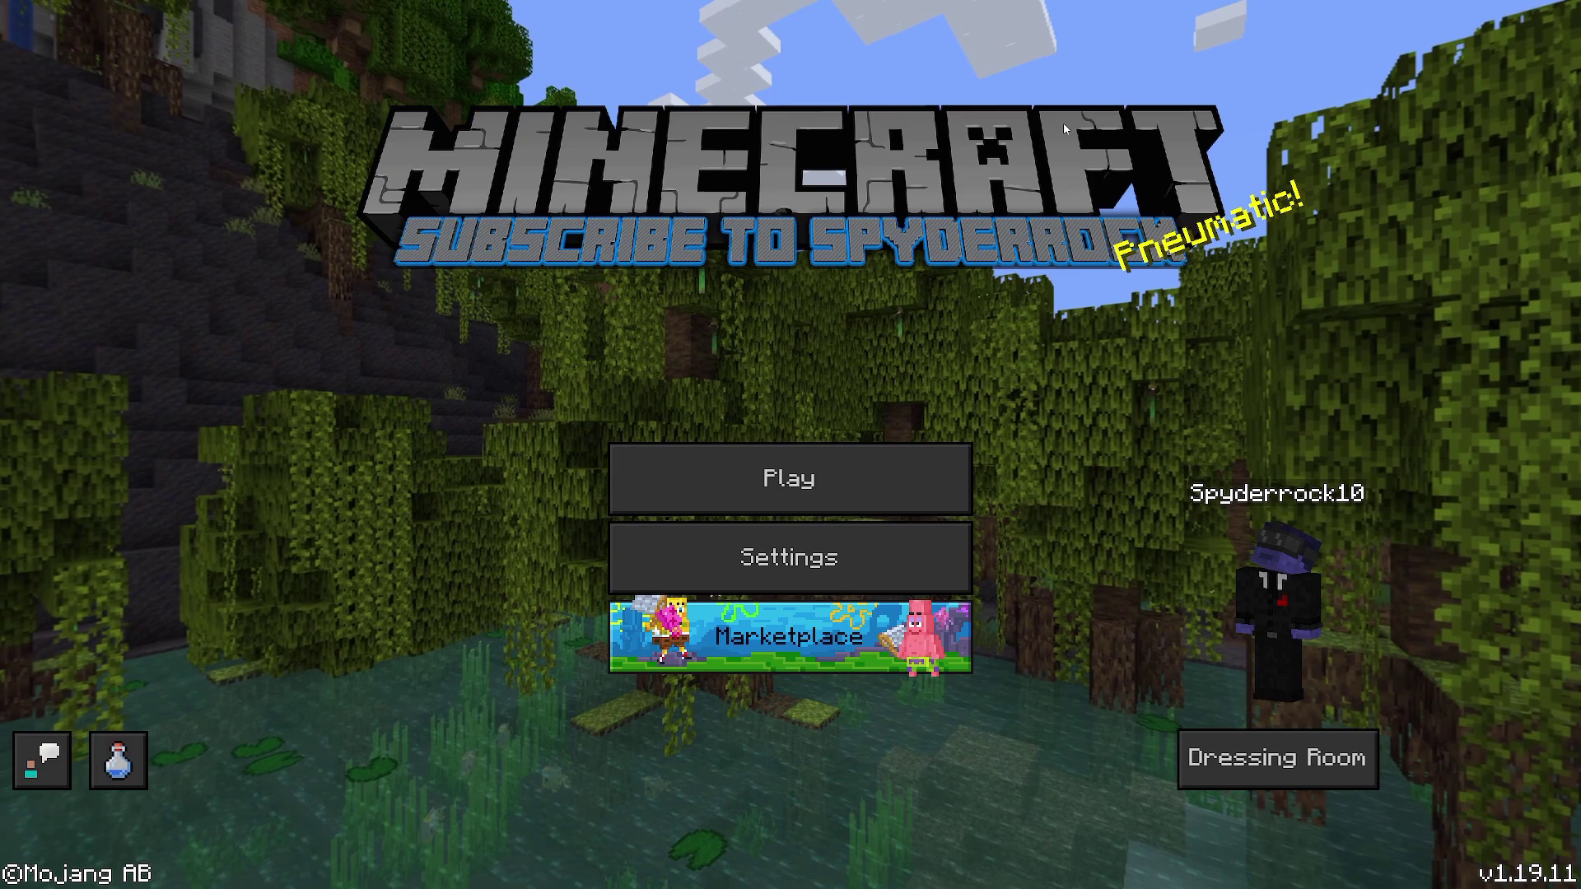
{"action": "key", "text": "Return"}
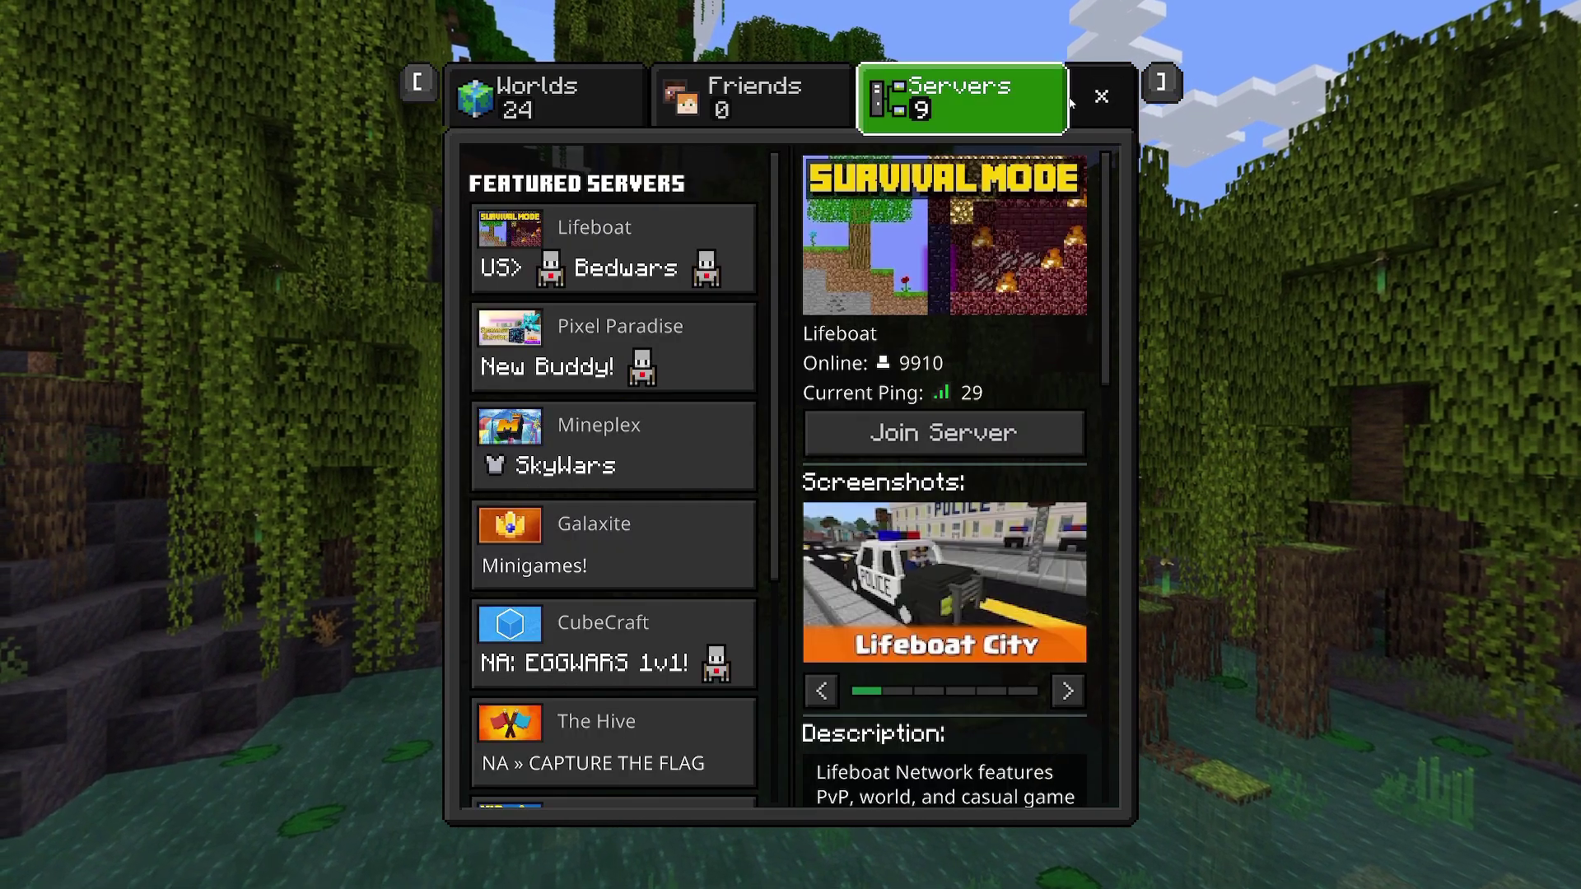
{"action": "left_click", "coordinate": [1106, 101]}
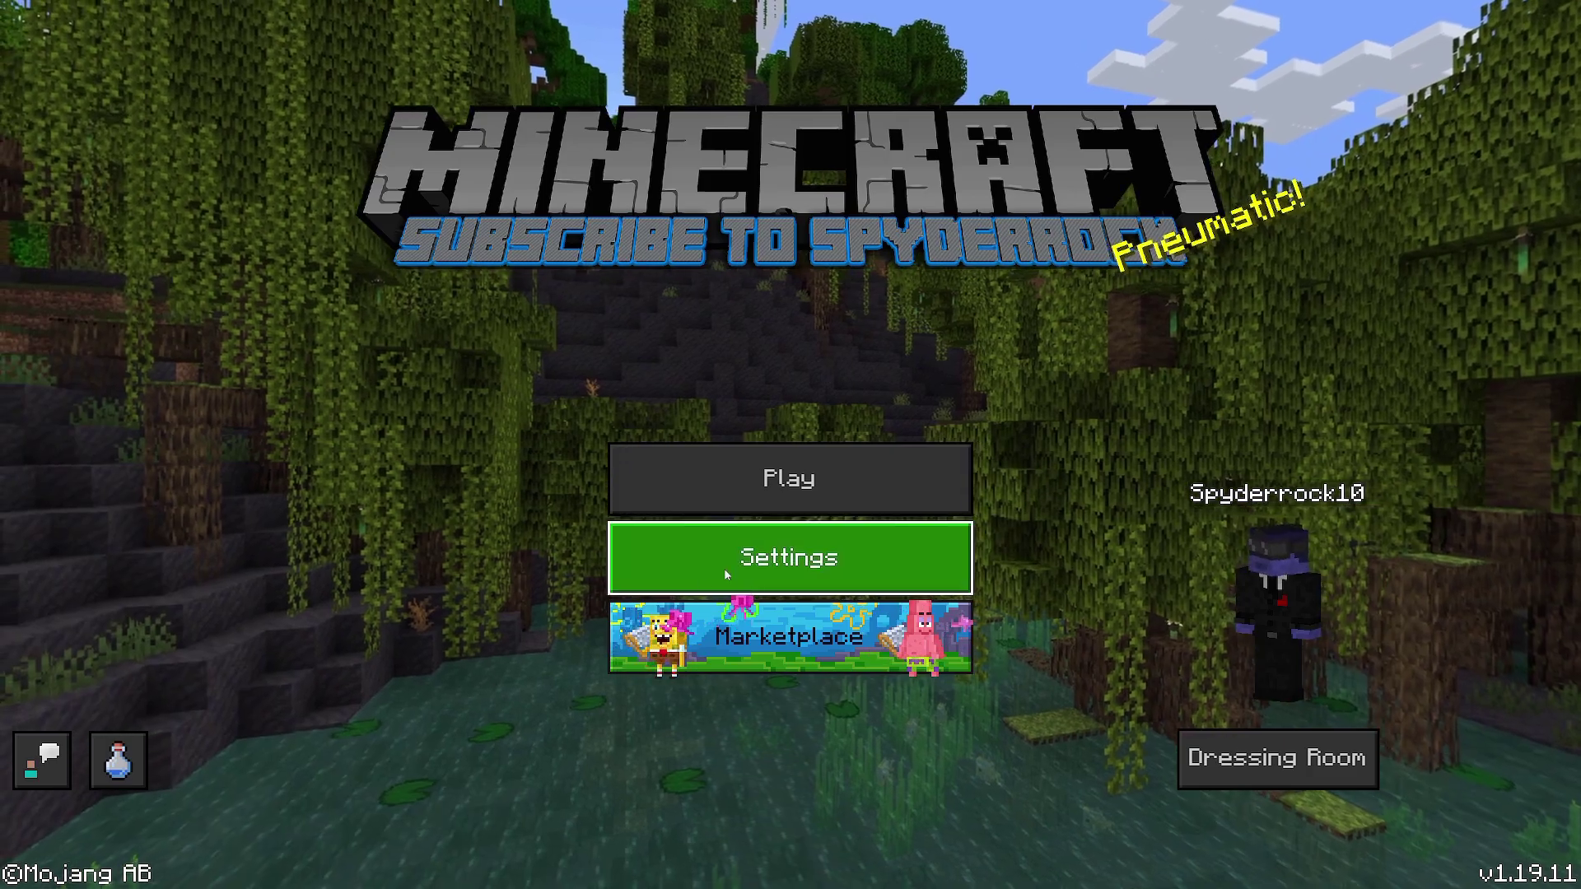
Step: Open the game's storage settings and look through the installed resource packs for Pet Furniture
{"action": "left_click", "coordinate": [726, 574]}
{"action": "scroll", "coordinate": [308, 670], "scroll_direction": "down", "scroll_amount": 3}
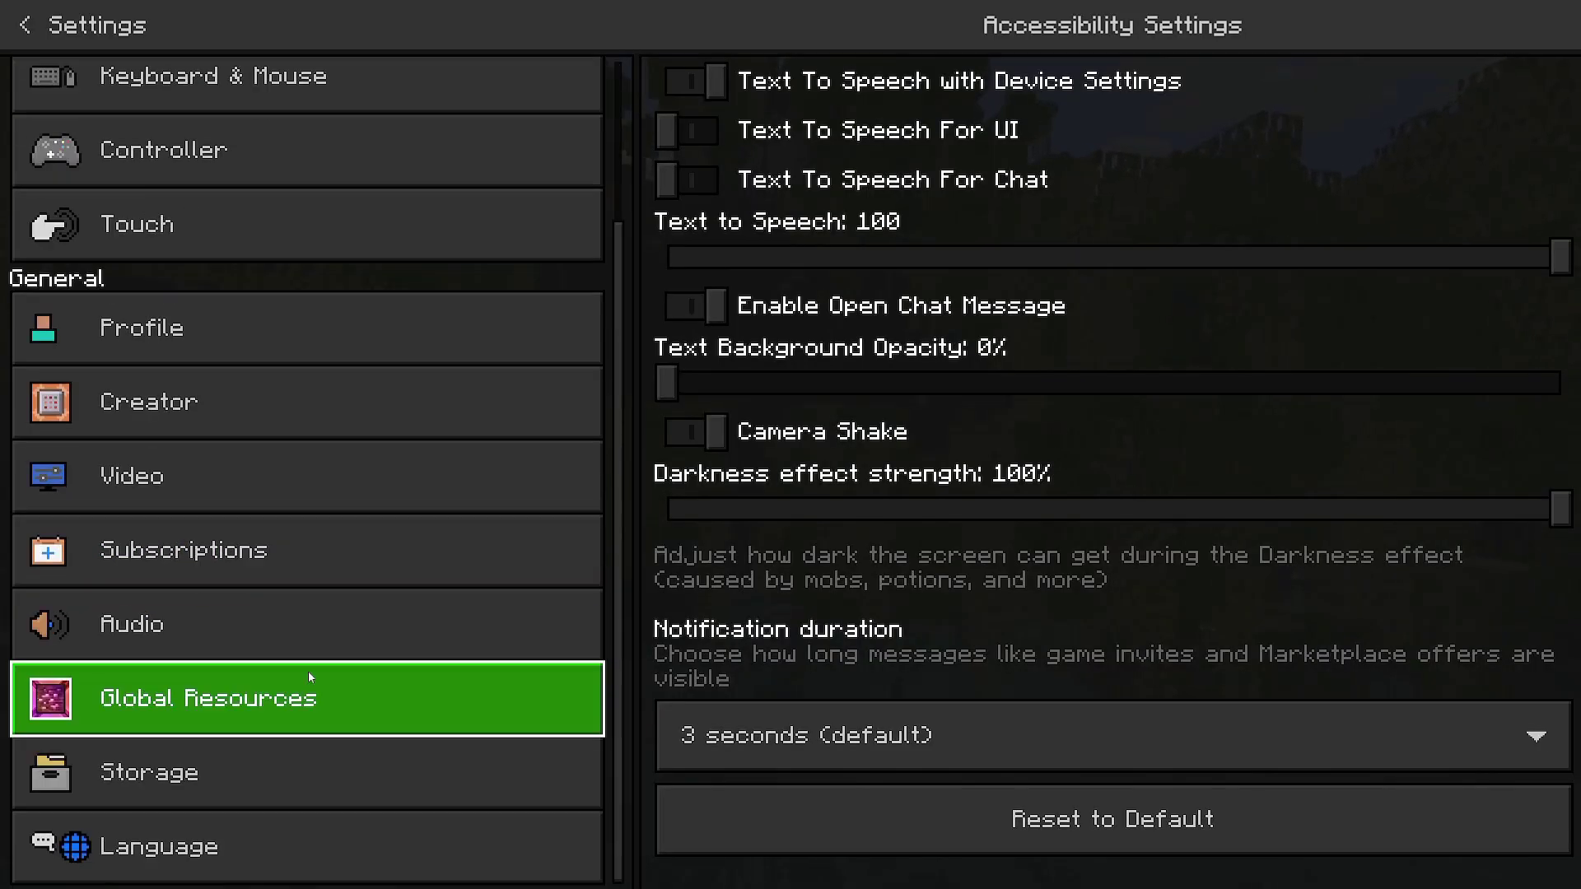
{"action": "scroll", "coordinate": [377, 561], "scroll_direction": "up", "scroll_amount": 3}
{"action": "scroll", "coordinate": [251, 775], "scroll_direction": "down", "scroll_amount": 3}
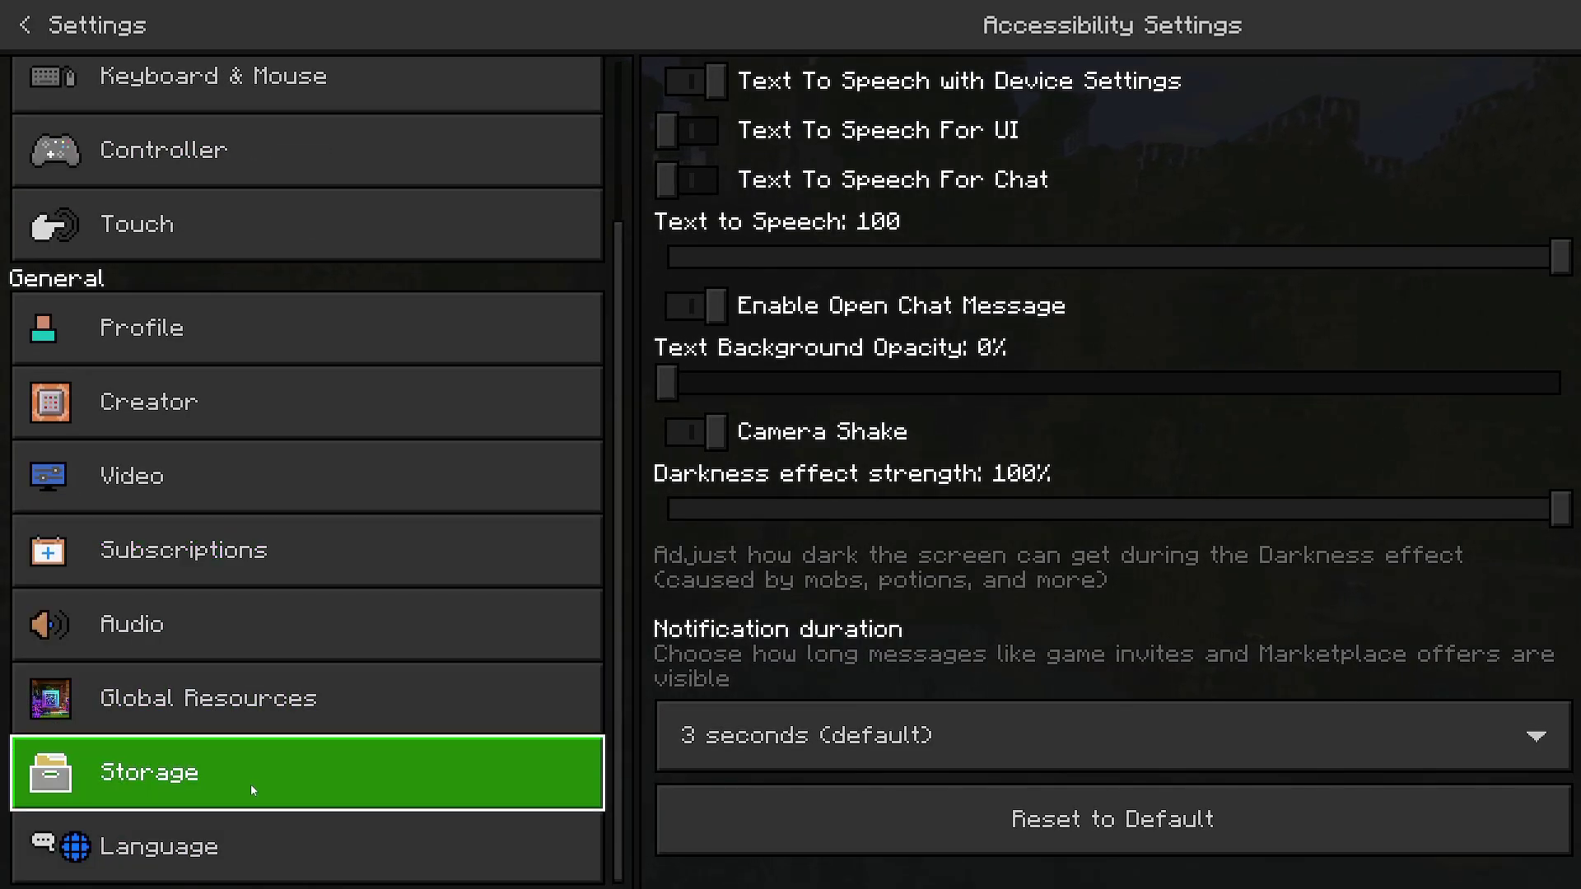
{"action": "left_click", "coordinate": [250, 784]}
{"action": "left_click", "coordinate": [751, 283]}
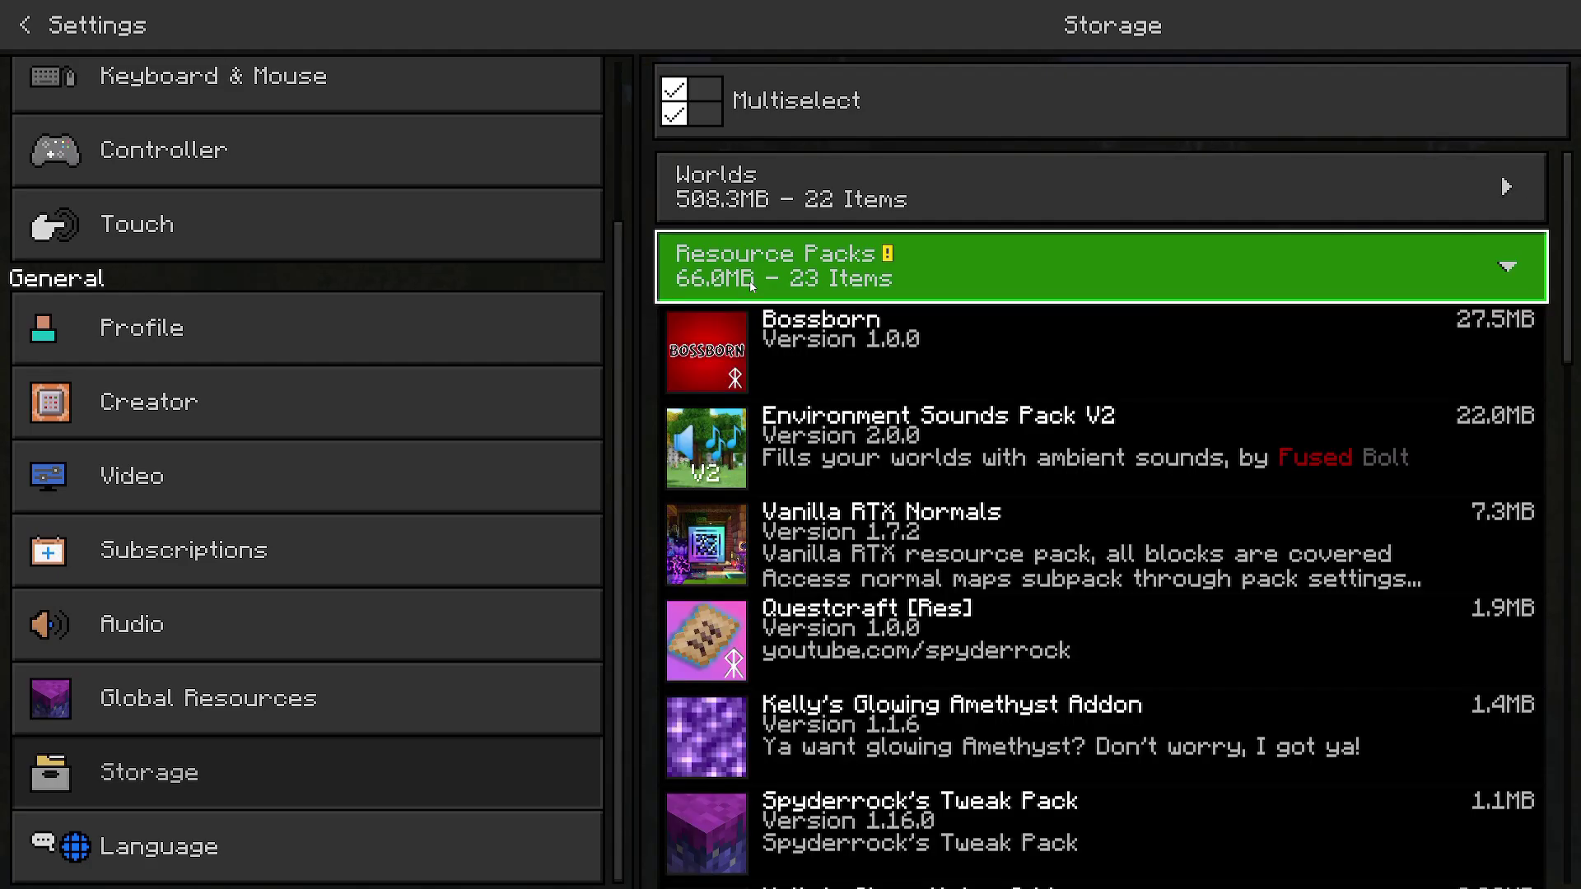
{"action": "scroll", "coordinate": [757, 284], "scroll_direction": "down", "scroll_amount": 6}
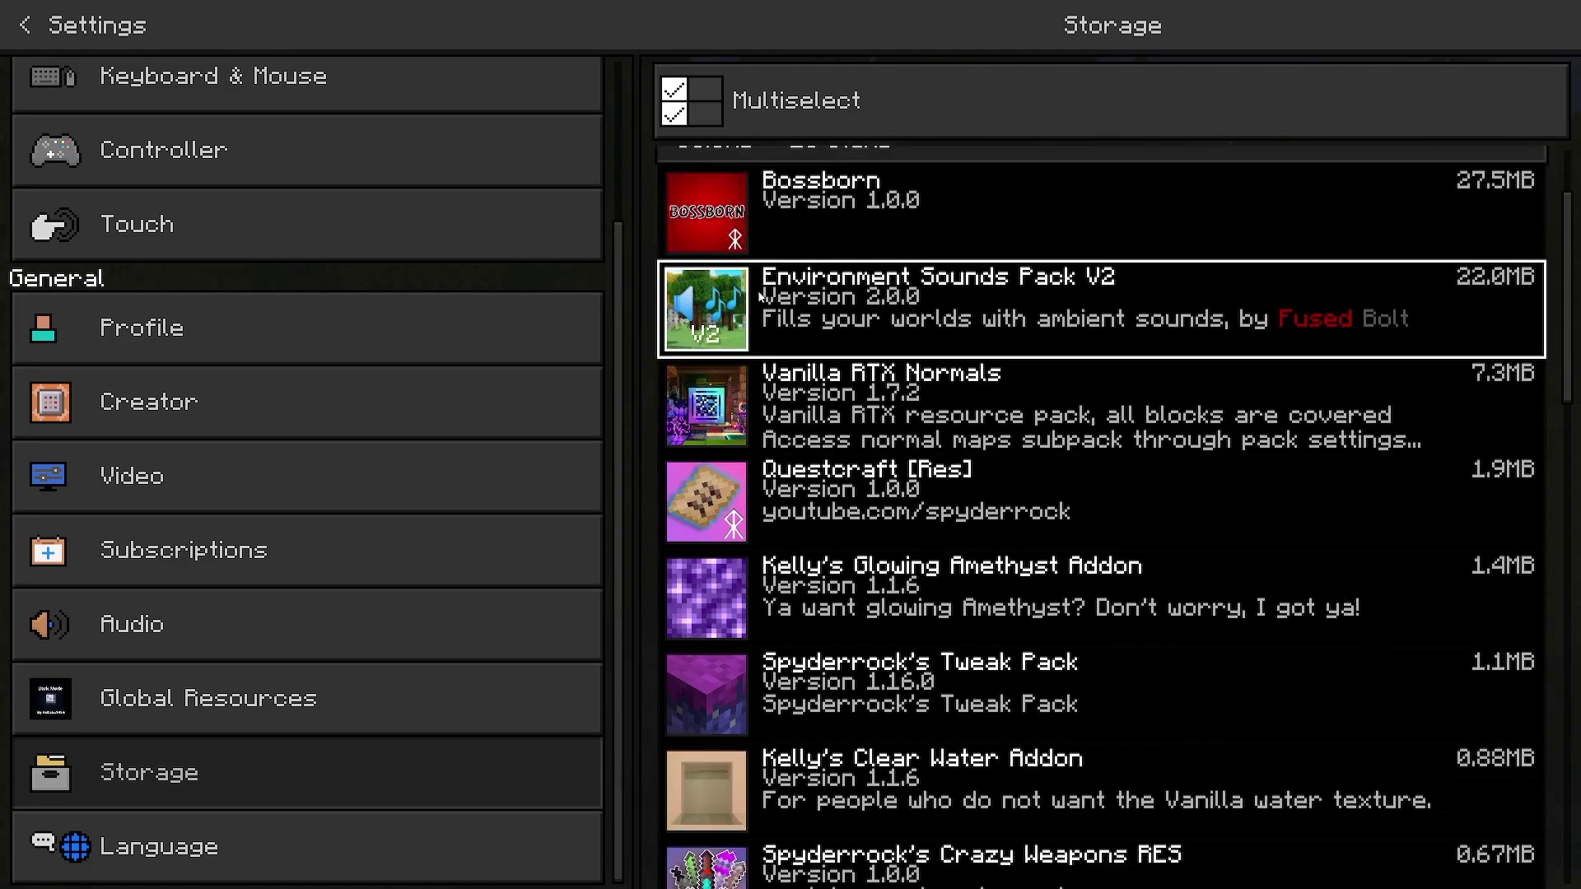
{"action": "scroll", "coordinate": [766, 354], "scroll_direction": "down", "scroll_amount": 6}
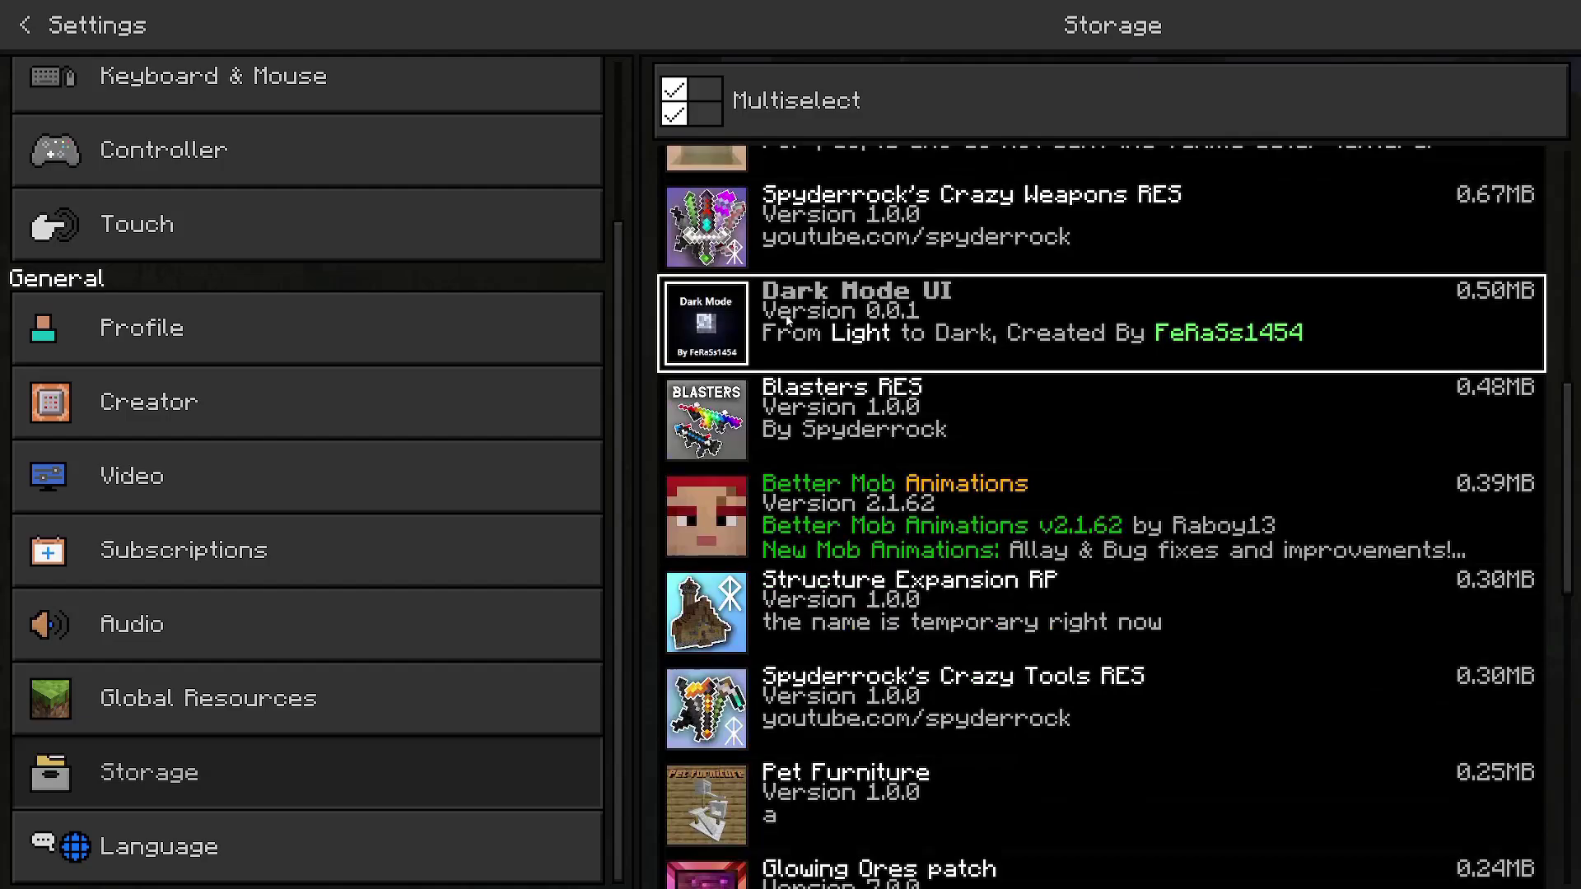
{"action": "scroll", "coordinate": [795, 462], "scroll_direction": "up", "scroll_amount": 12}
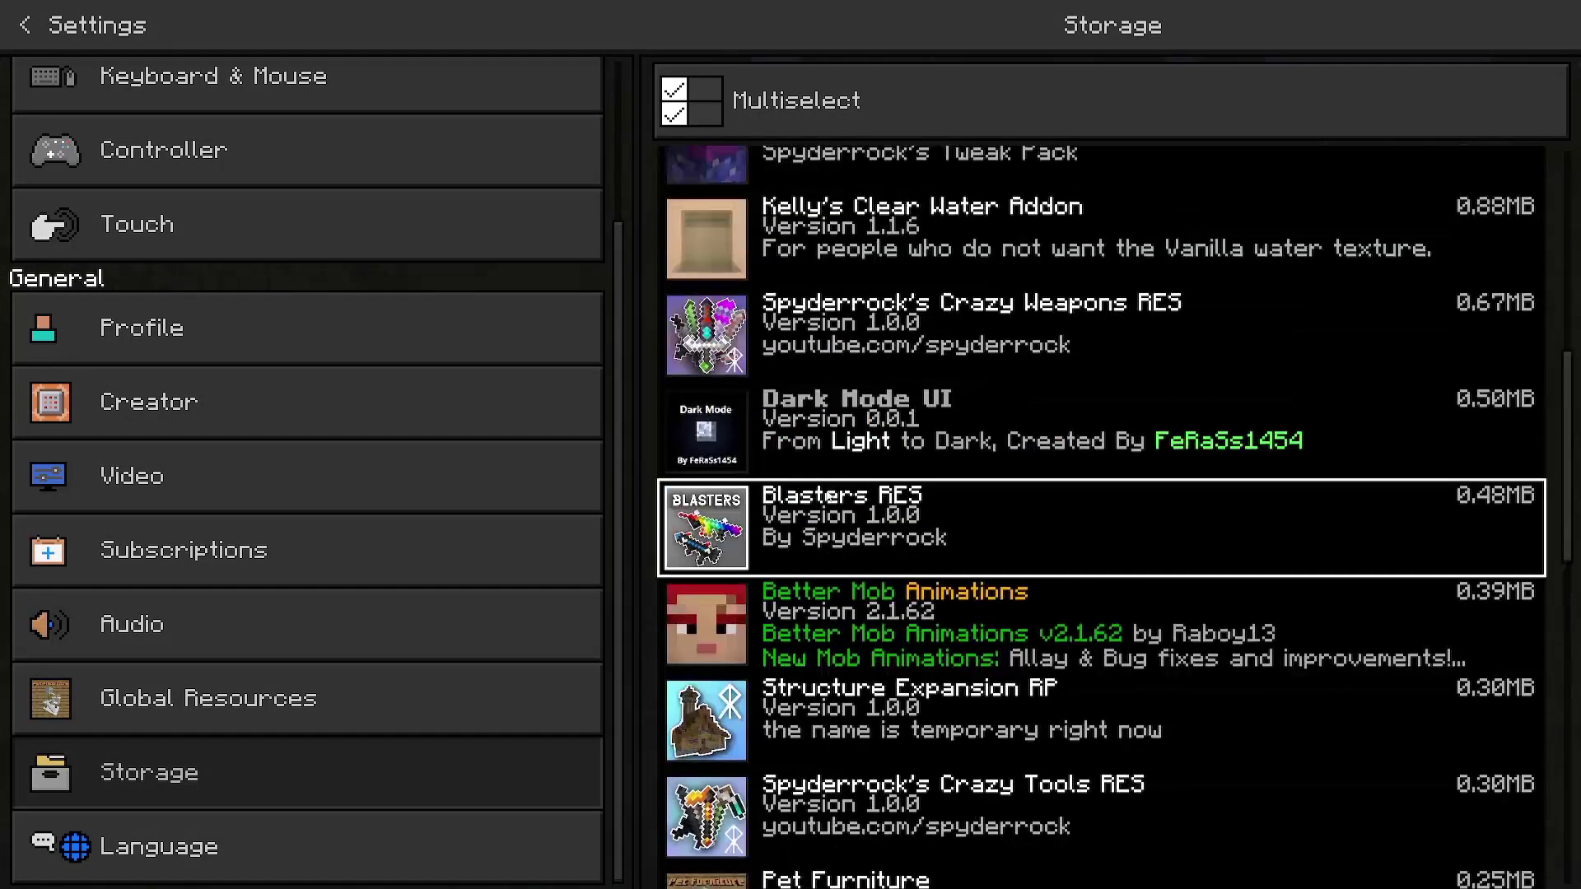
Step: Collapse the resource packs and check the stored behavior packs for Pet furniture
{"action": "left_click", "coordinate": [823, 265]}
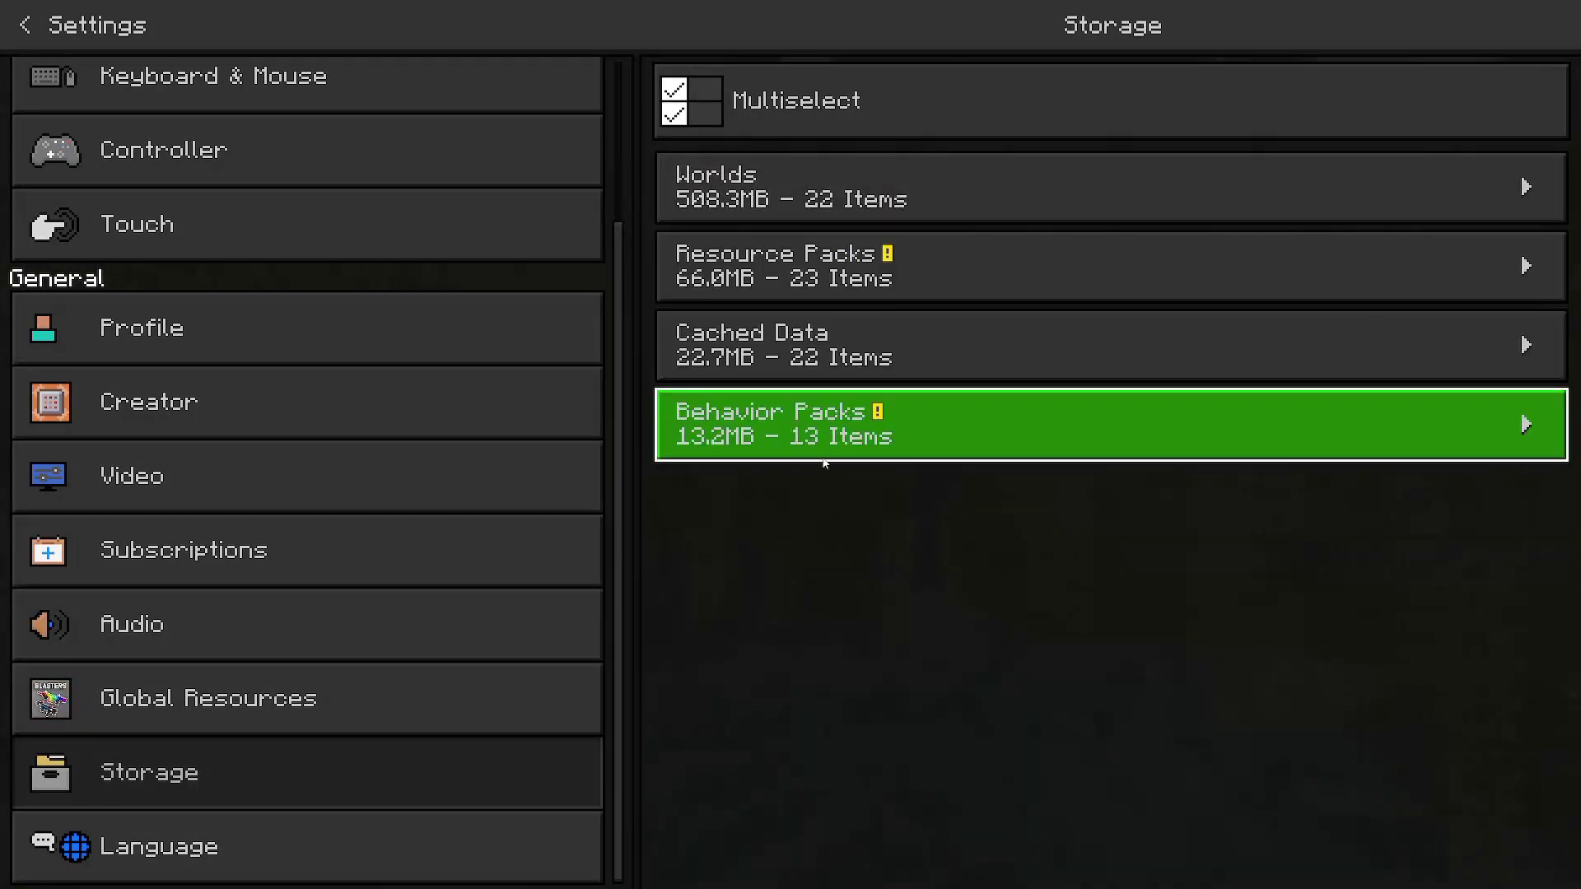
{"action": "left_click", "coordinate": [823, 434]}
{"action": "scroll", "coordinate": [823, 461], "scroll_direction": "down", "scroll_amount": 3}
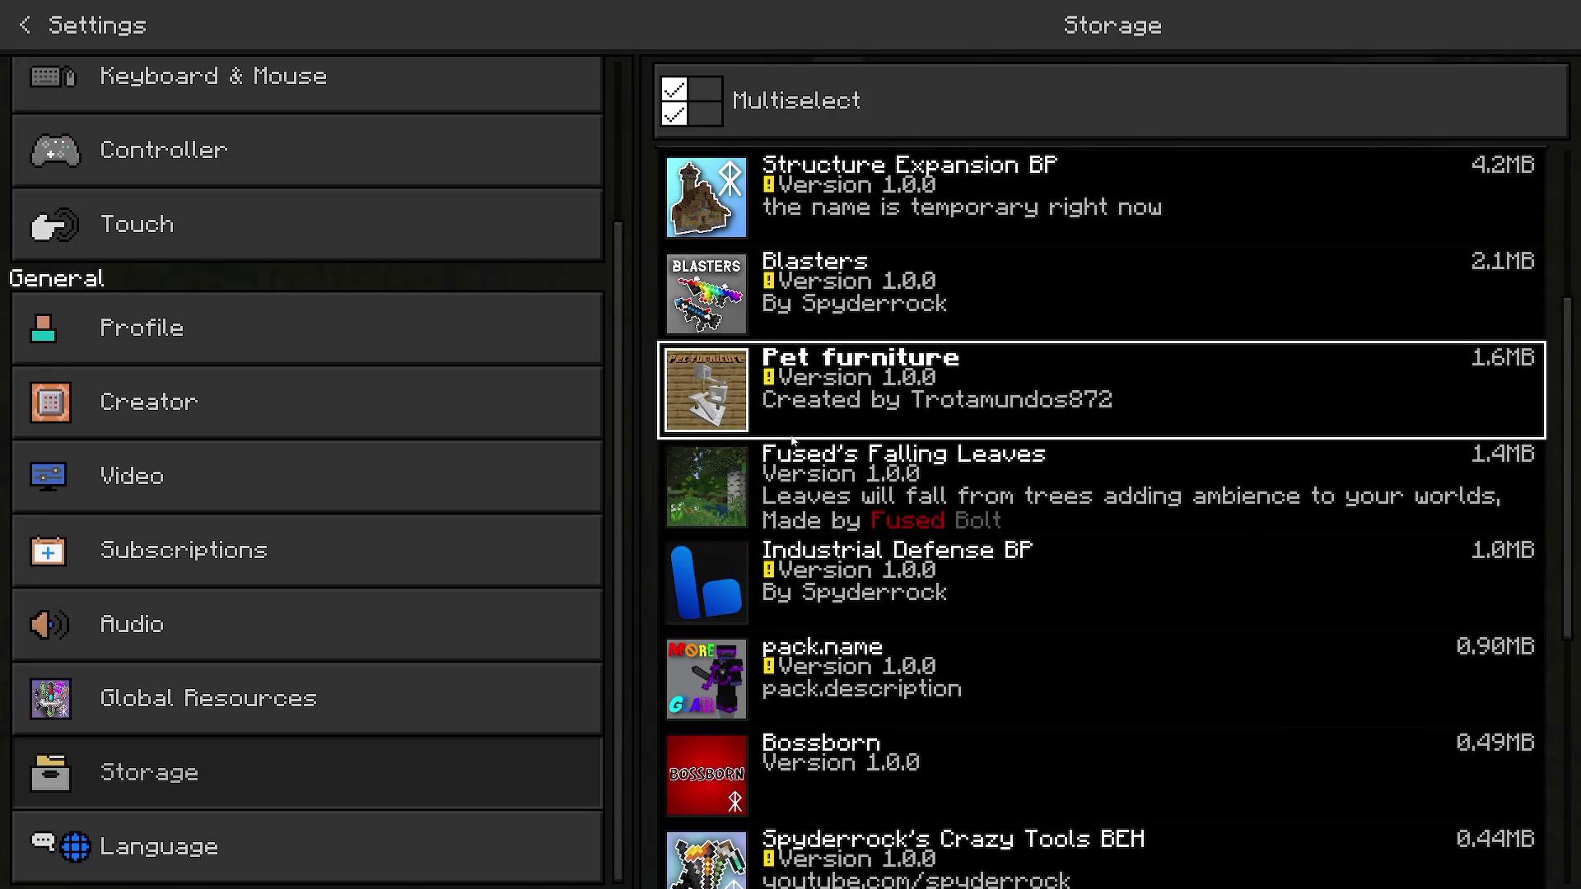
{"action": "scroll", "coordinate": [774, 401], "scroll_direction": "up", "scroll_amount": 1}
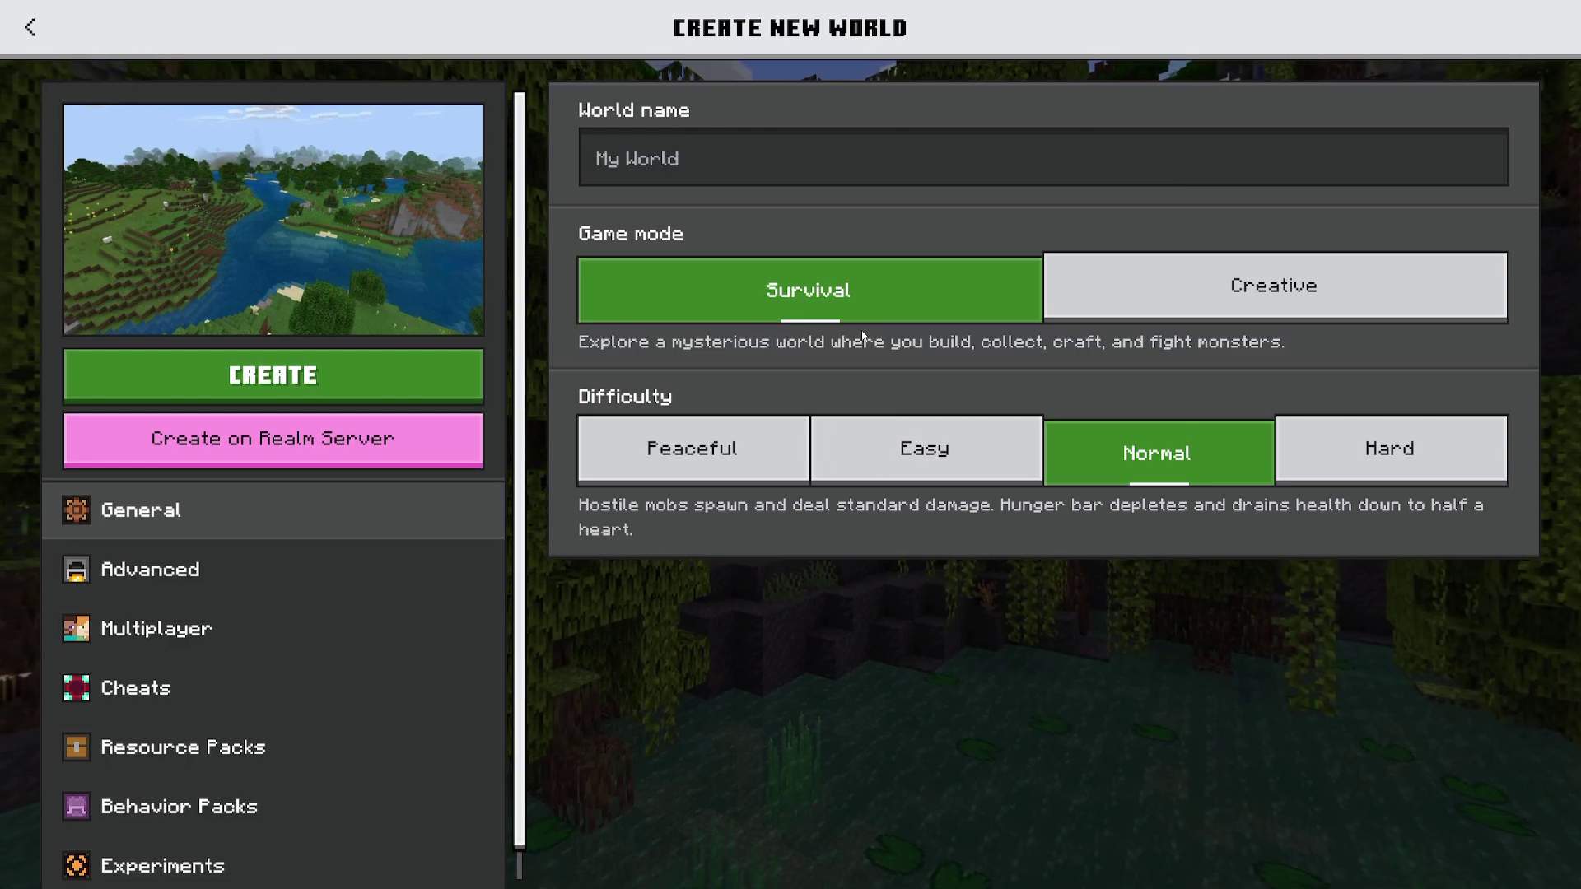
Step: Name the new world "Addon Tutorial" and set its game mode to Creative
{"action": "scroll", "coordinate": [431, 529], "scroll_direction": "down", "scroll_amount": 1}
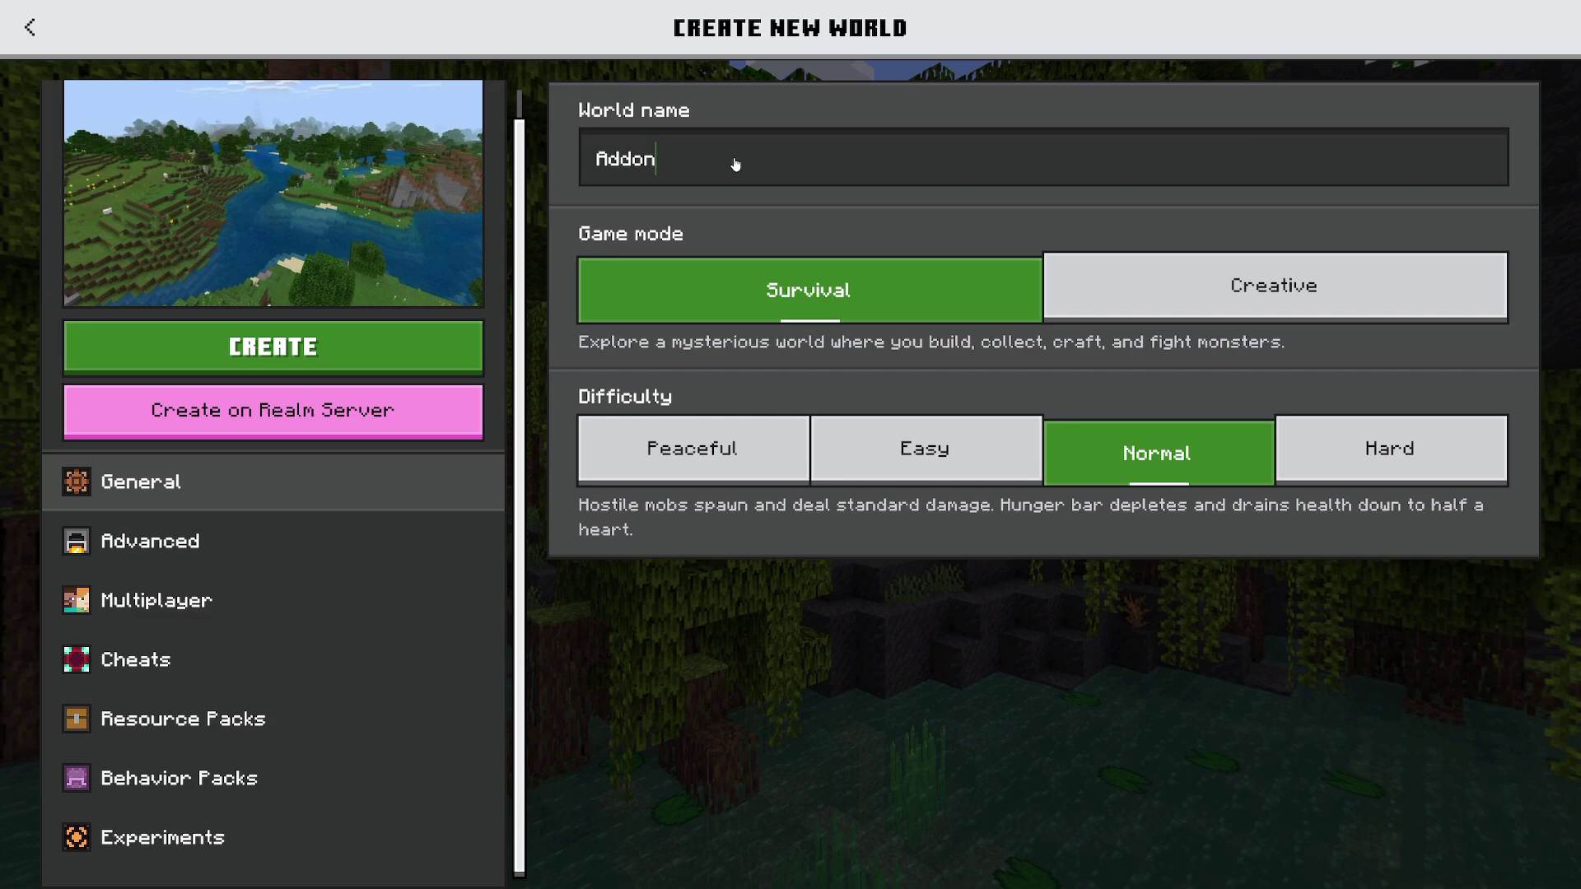
{"action": "type", "text": "ial"}
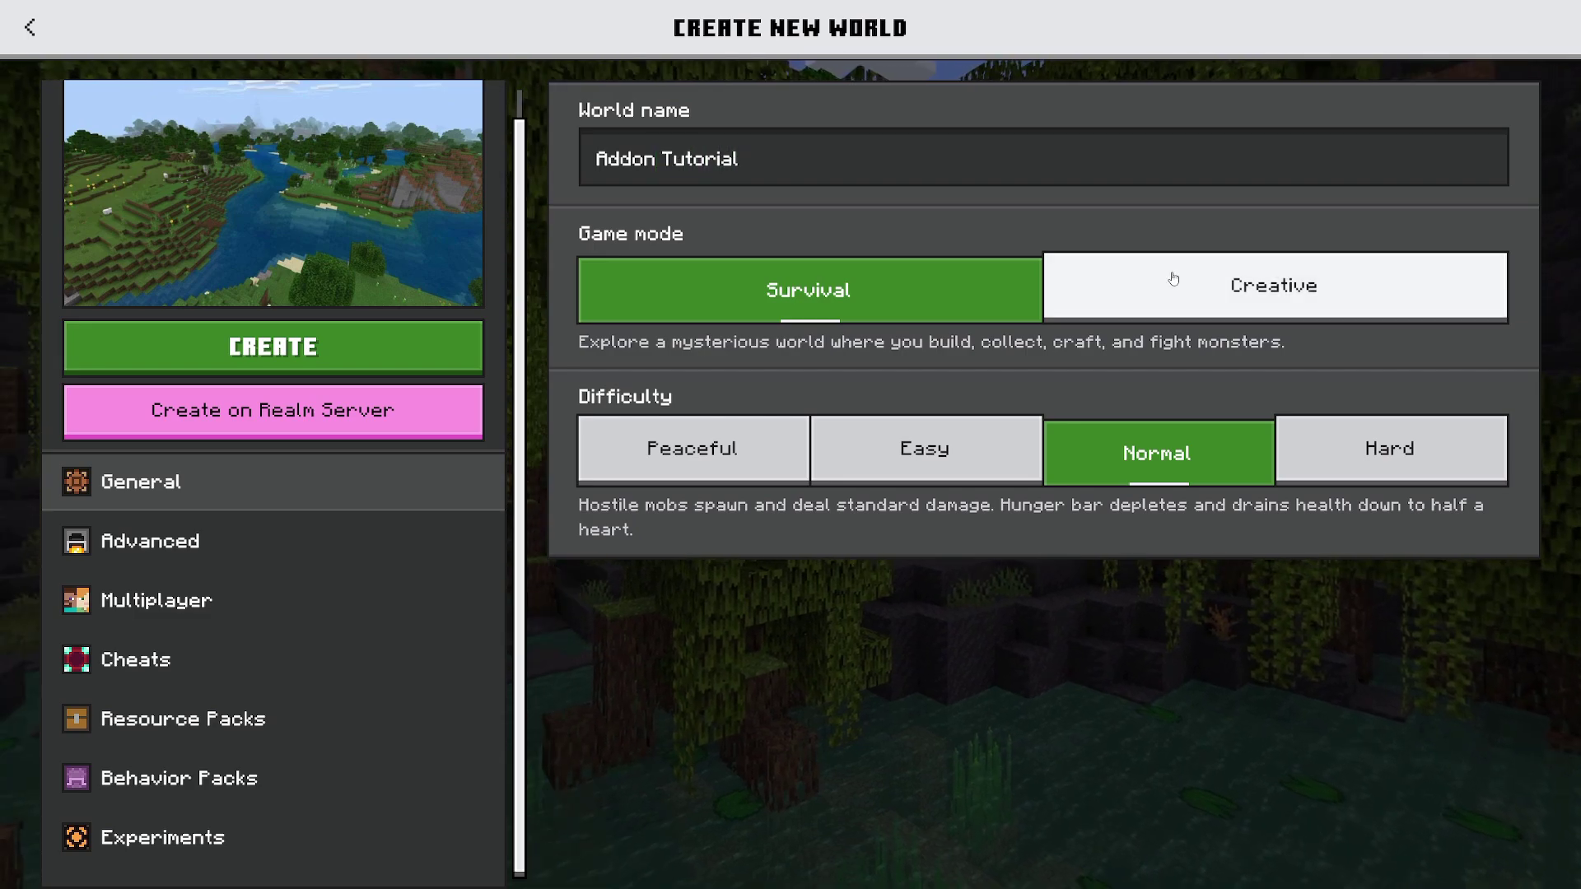
{"action": "left_click", "coordinate": [1065, 282]}
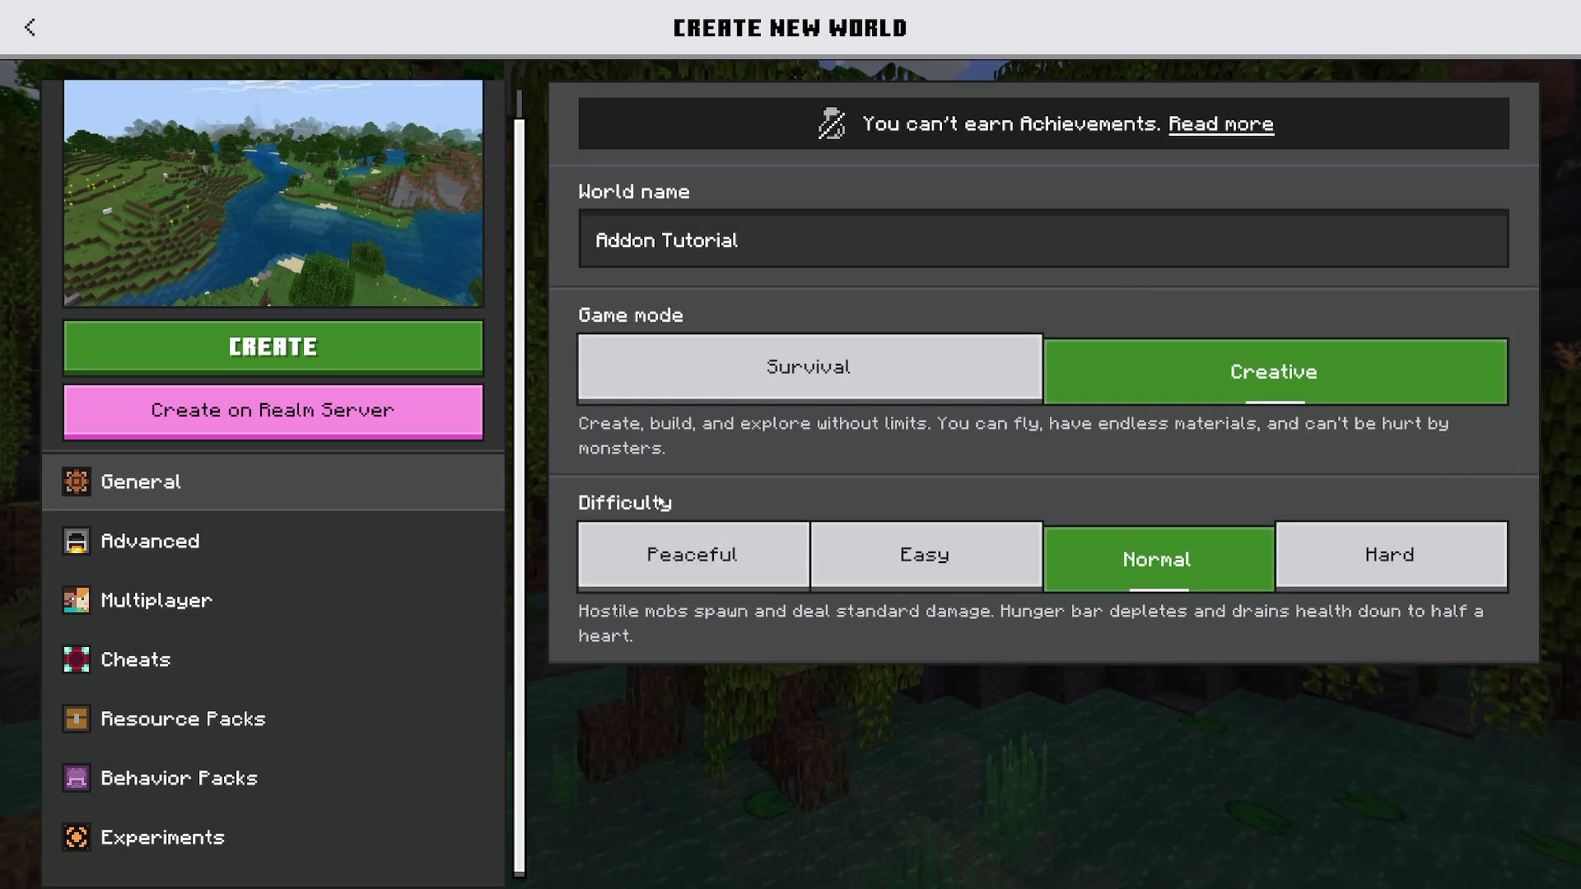
Step: Review the new world's advanced options and its cheat settings, from daylight cycle down to random tick speed
{"action": "left_click", "coordinate": [412, 540]}
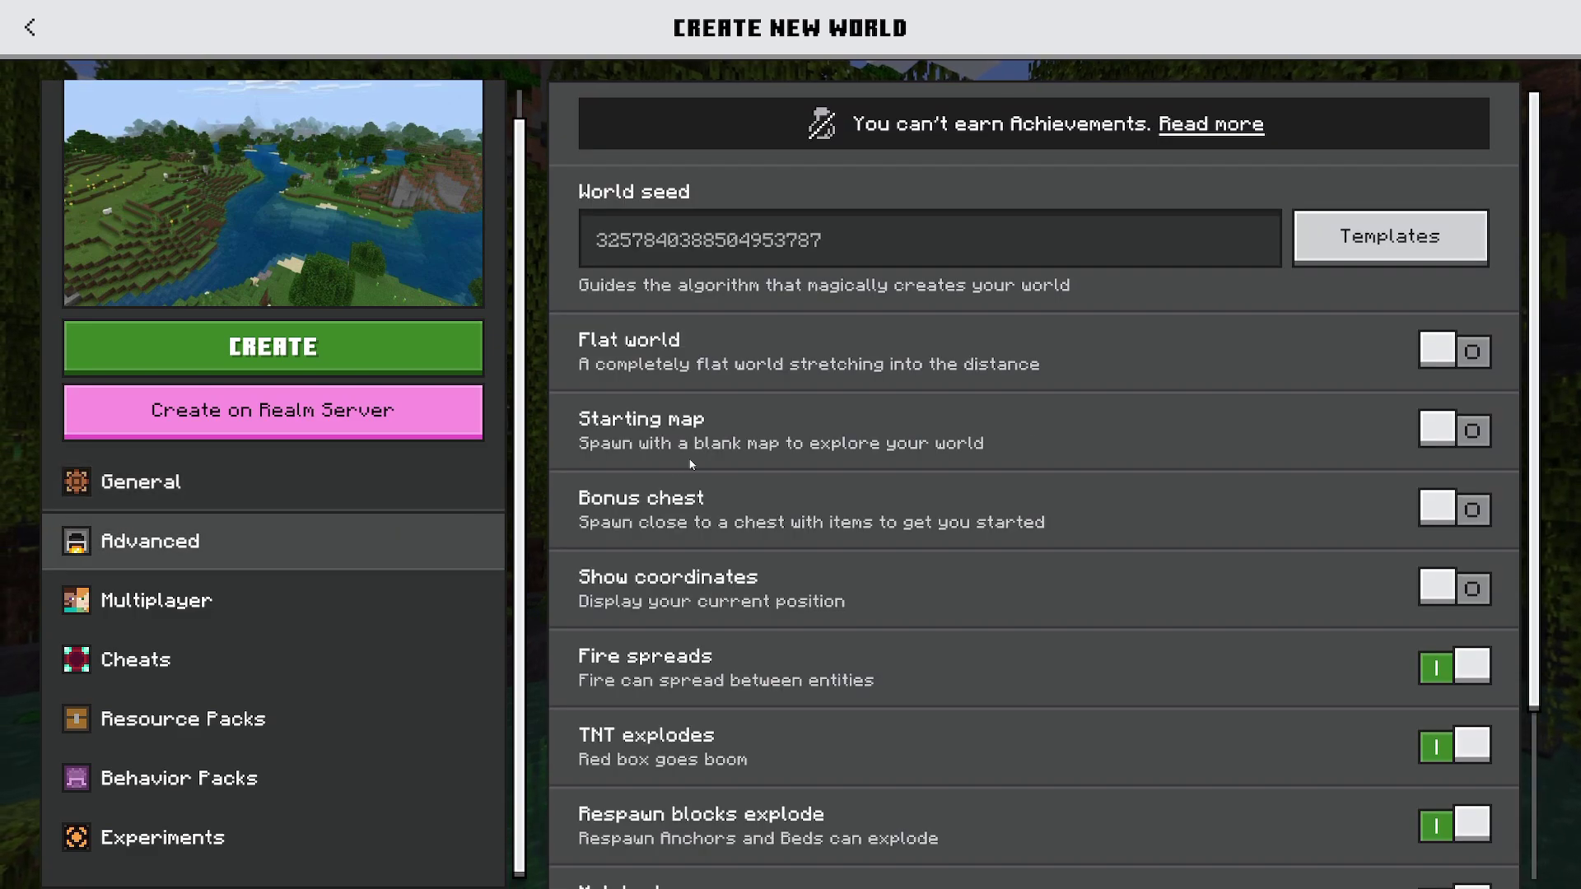
{"action": "scroll", "coordinate": [1219, 469], "scroll_direction": "down", "scroll_amount": 3}
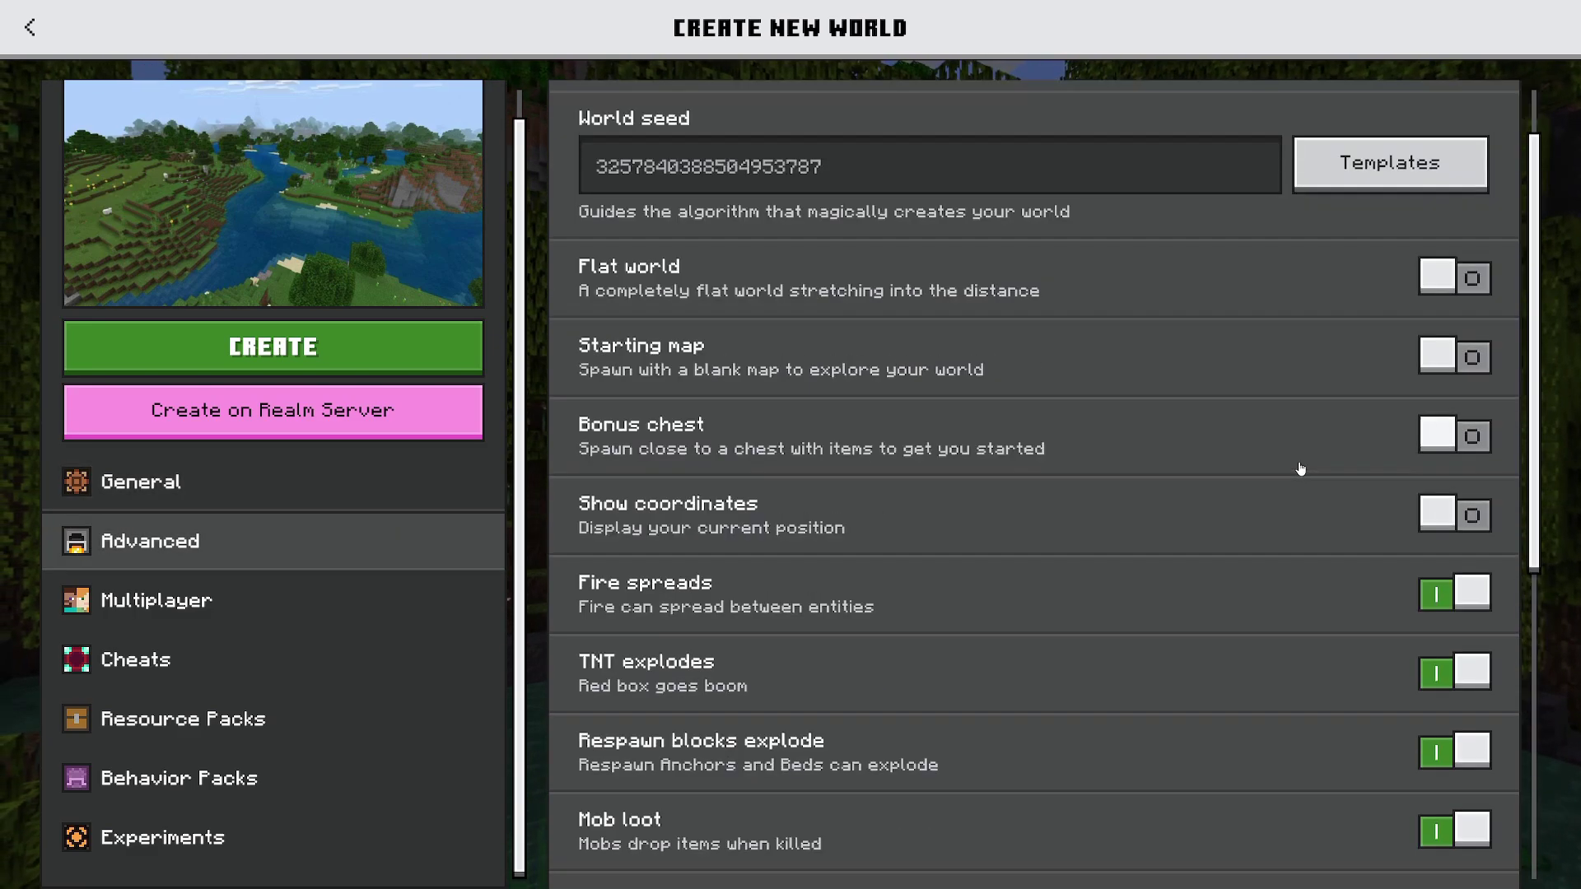
{"action": "left_click", "coordinate": [136, 658]}
{"action": "scroll", "coordinate": [1251, 411], "scroll_direction": "down", "scroll_amount": 4}
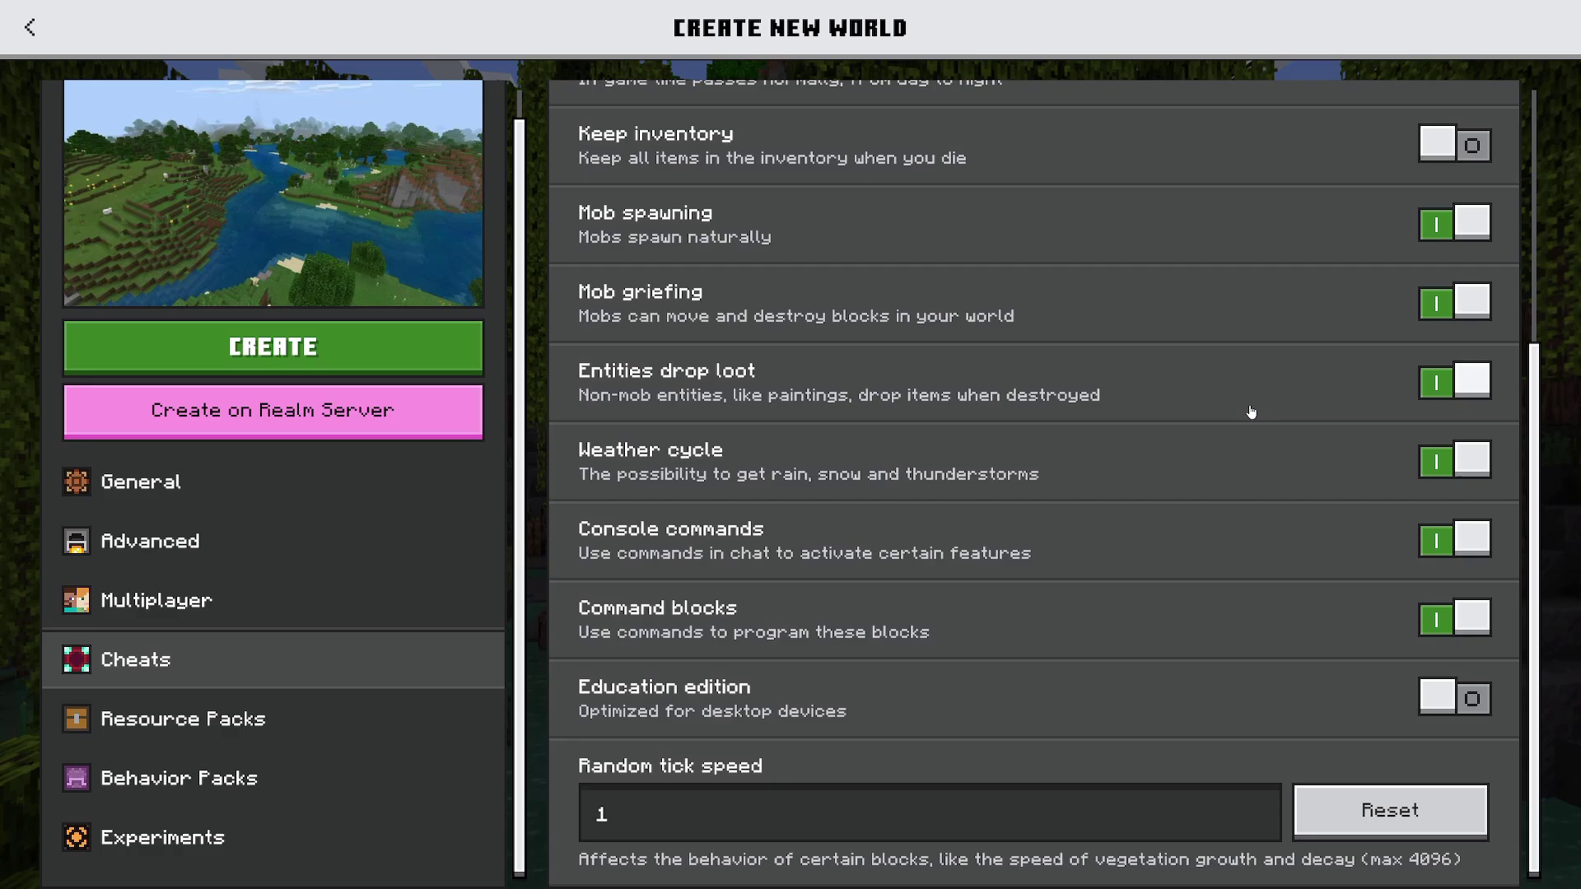
{"action": "scroll", "coordinate": [1251, 418], "scroll_direction": "up", "scroll_amount": 4}
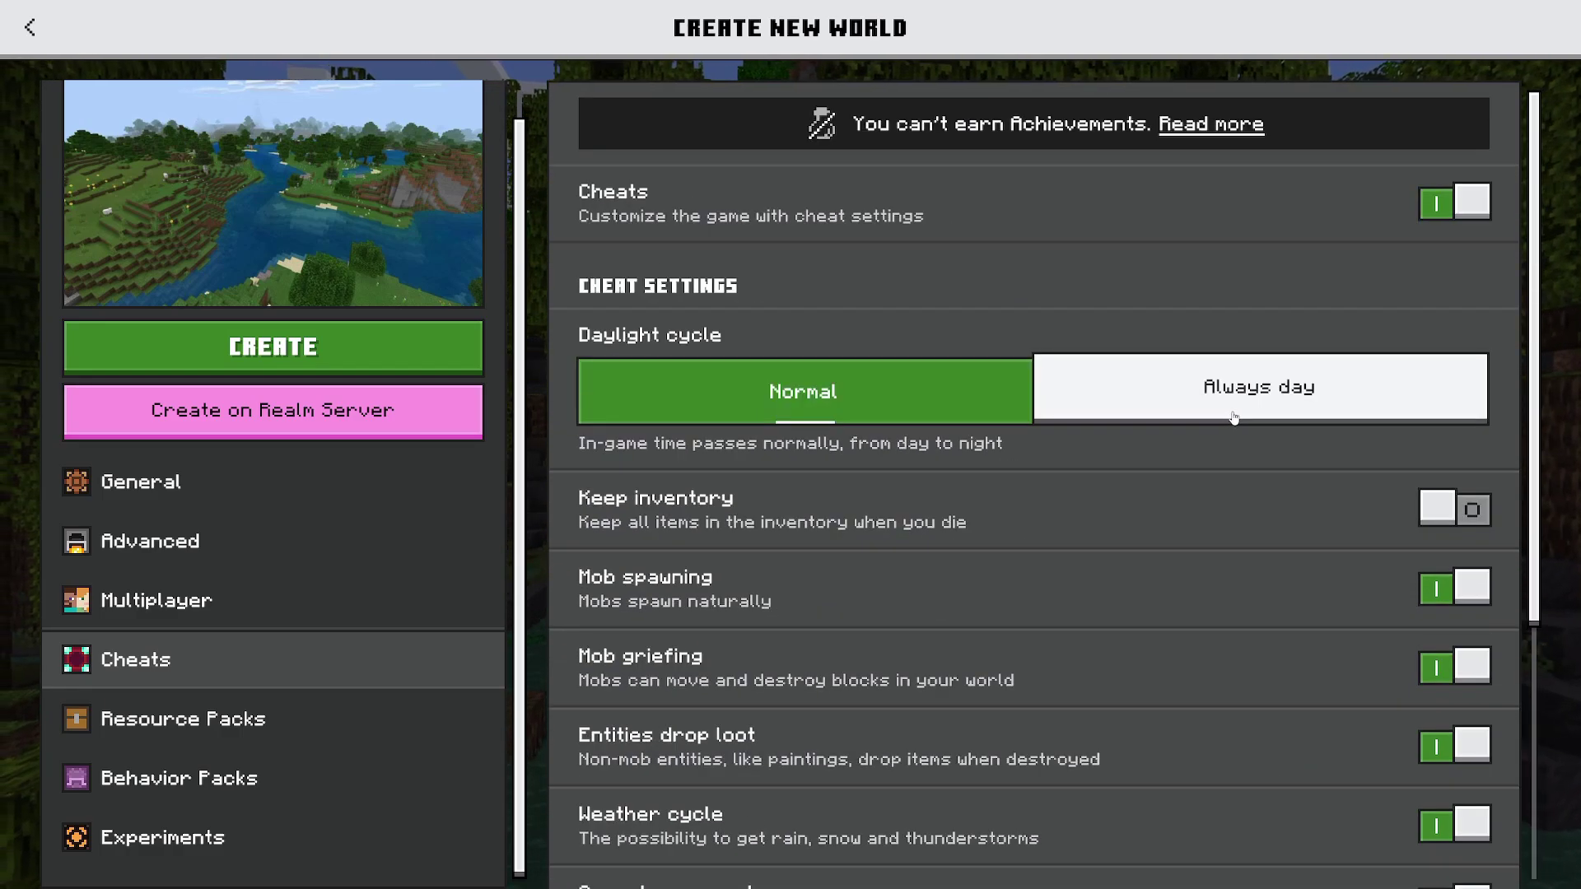
{"action": "scroll", "coordinate": [1231, 420], "scroll_direction": "down", "scroll_amount": 4}
{"action": "scroll", "coordinate": [1217, 457], "scroll_direction": "up", "scroll_amount": 4}
{"action": "scroll", "coordinate": [1213, 452], "scroll_direction": "down", "scroll_amount": 4}
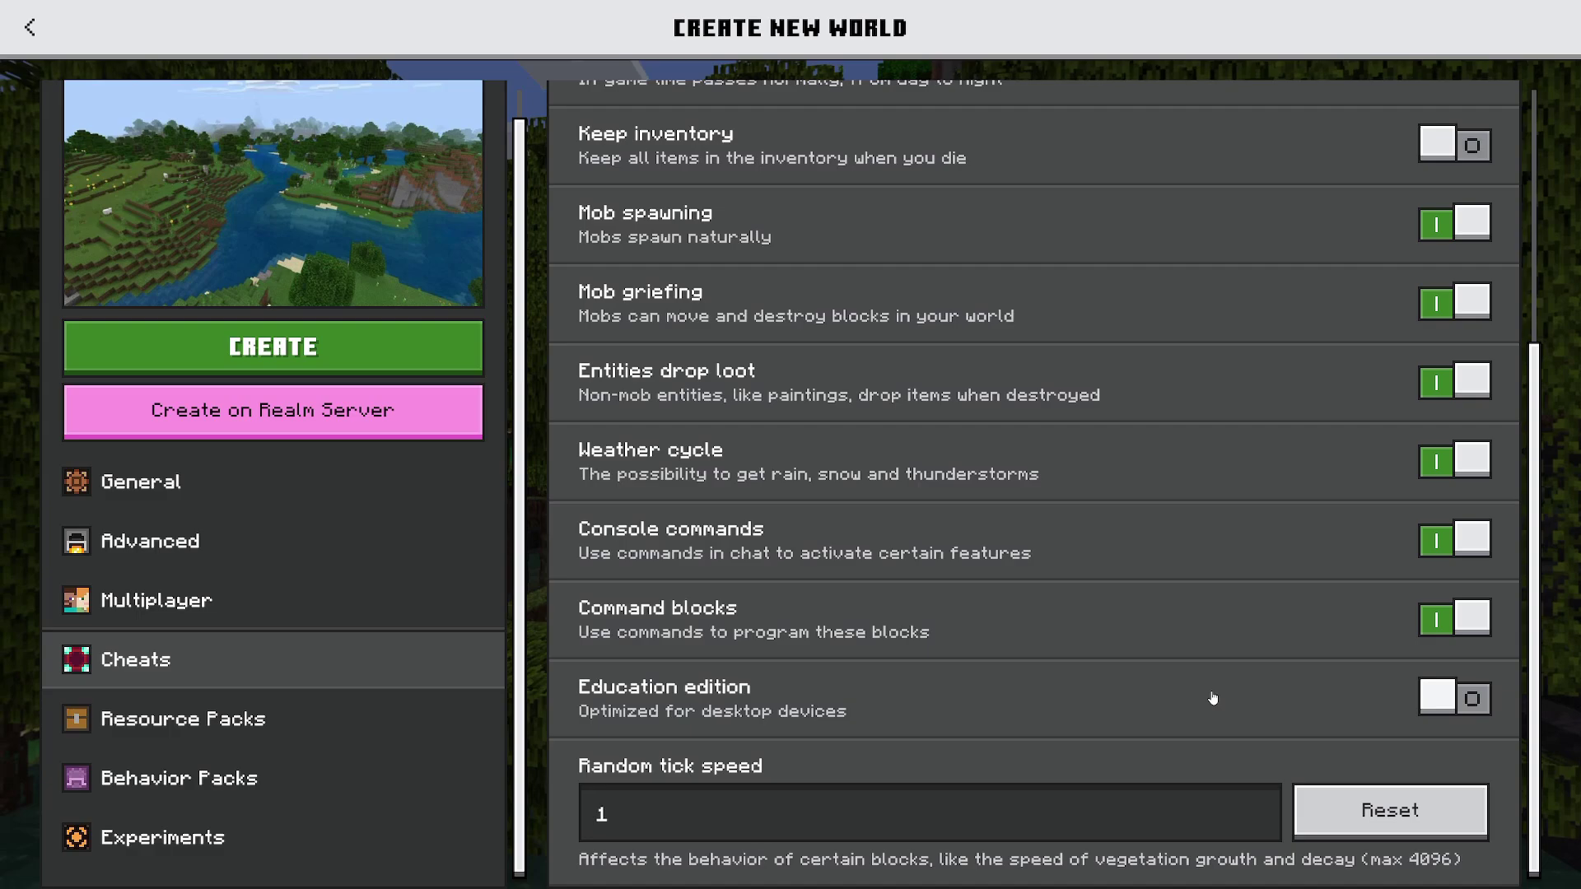
{"action": "scroll", "coordinate": [1213, 698], "scroll_direction": "up", "scroll_amount": 4}
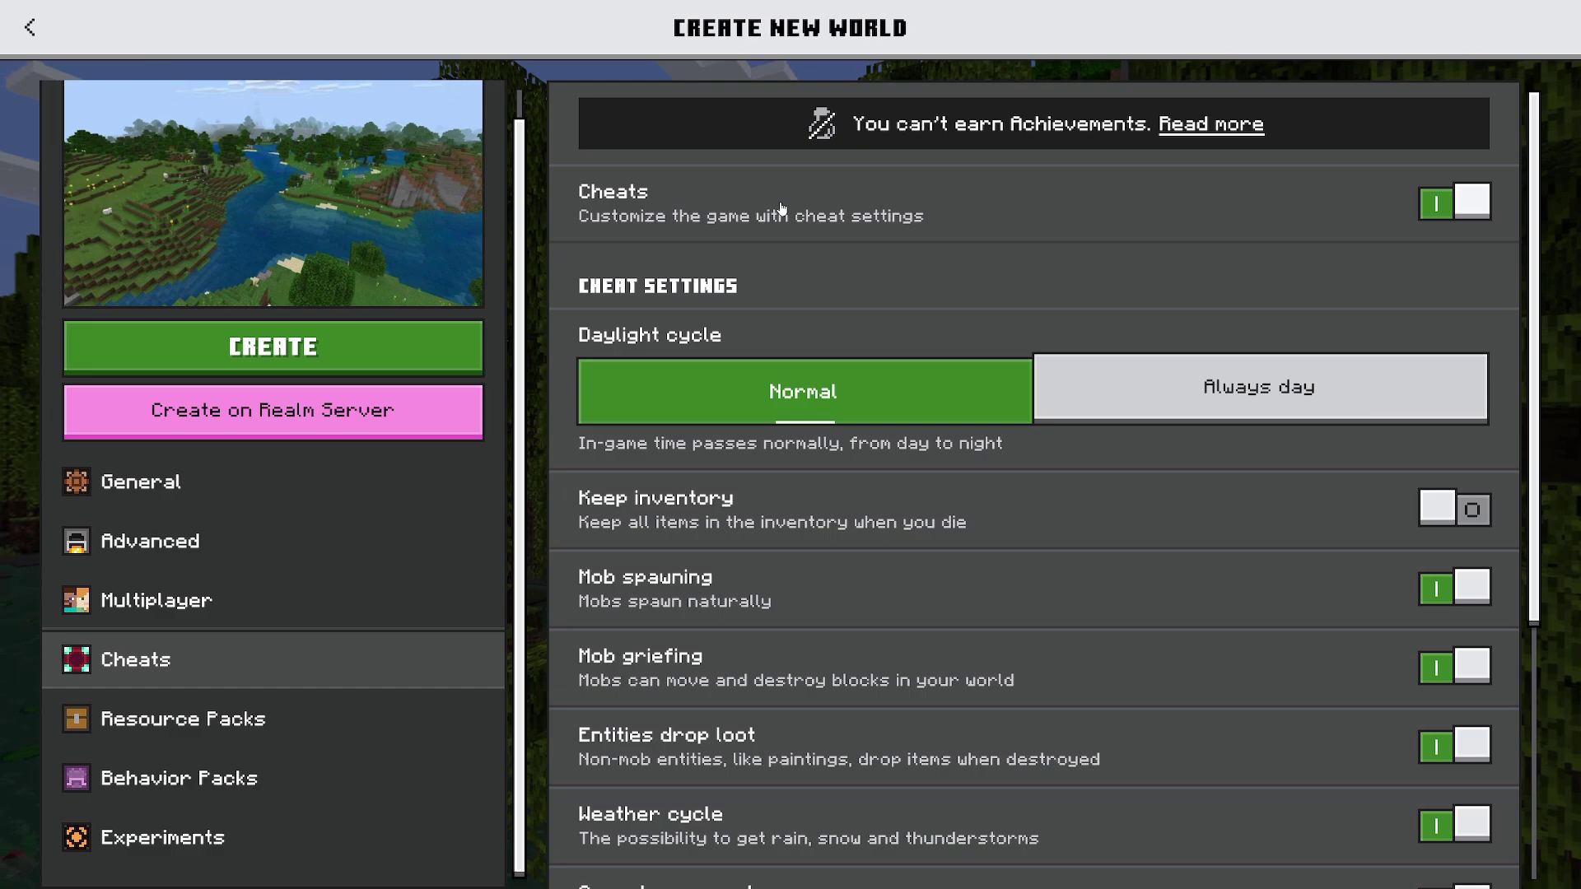
{"action": "scroll", "coordinate": [996, 735], "scroll_direction": "down", "scroll_amount": 4}
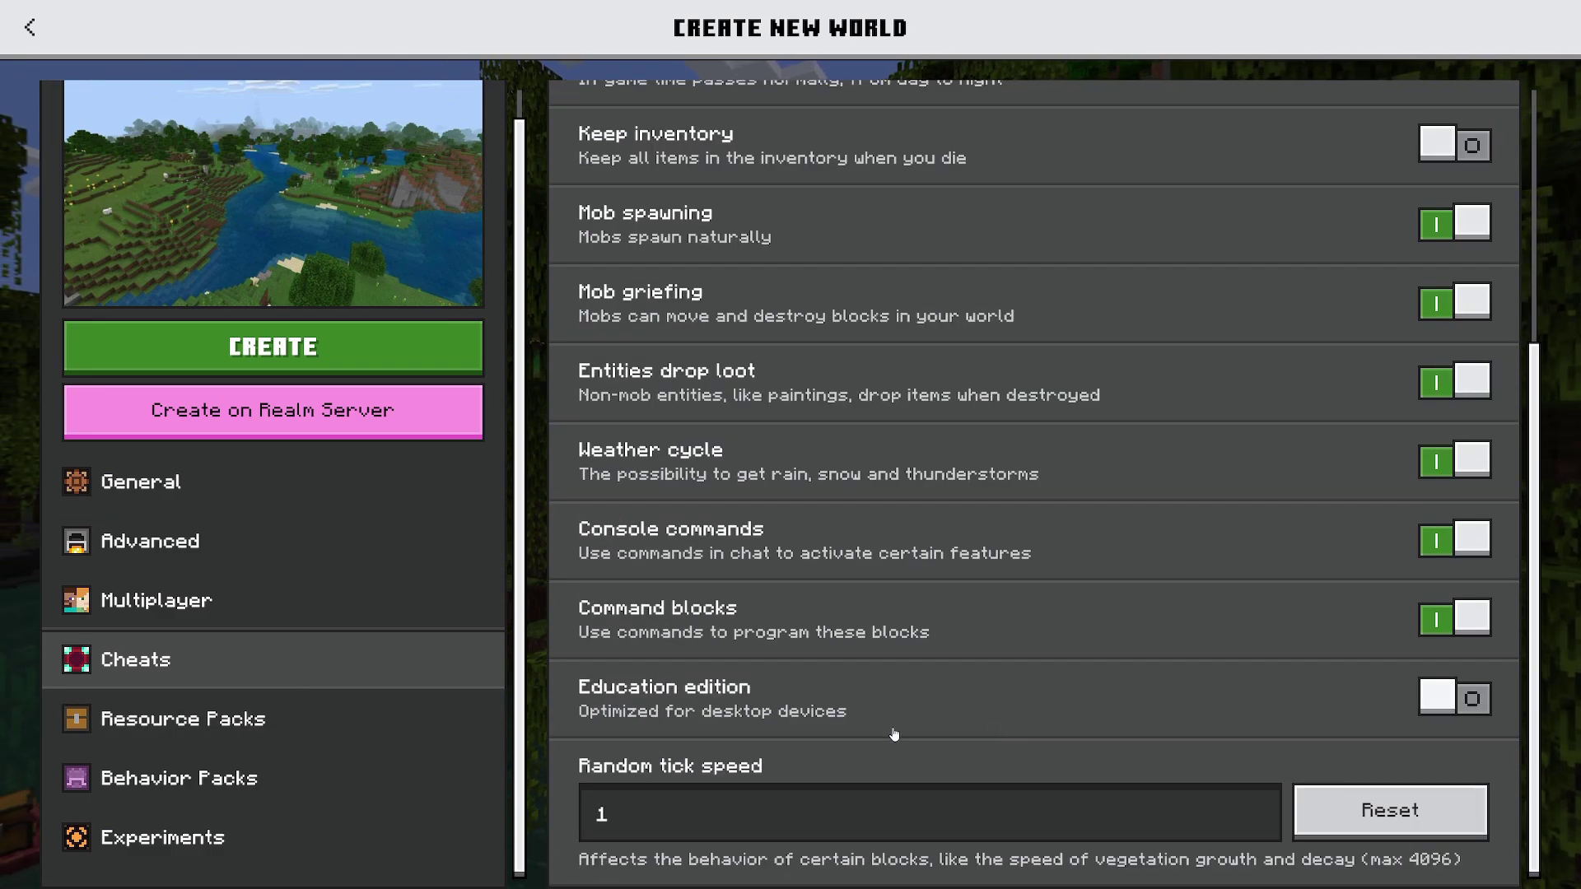
Step: Compare the new world's resource pack and behavior pack sections, ending on the behavior packs
{"action": "left_click", "coordinate": [354, 710]}
{"action": "left_click", "coordinate": [381, 761]}
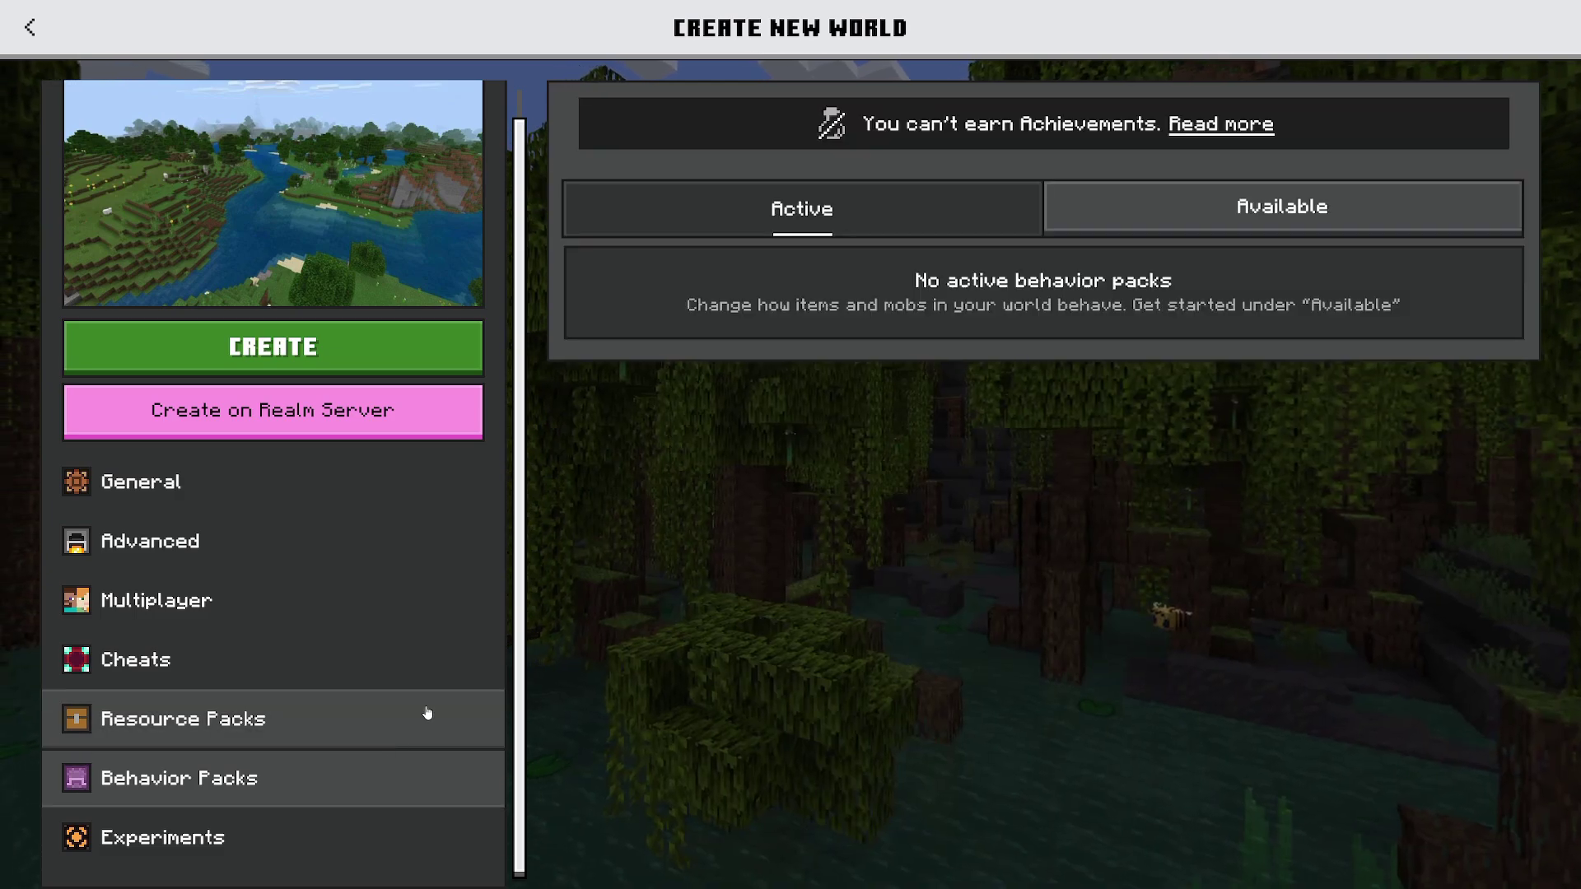
{"action": "left_click", "coordinate": [413, 741]}
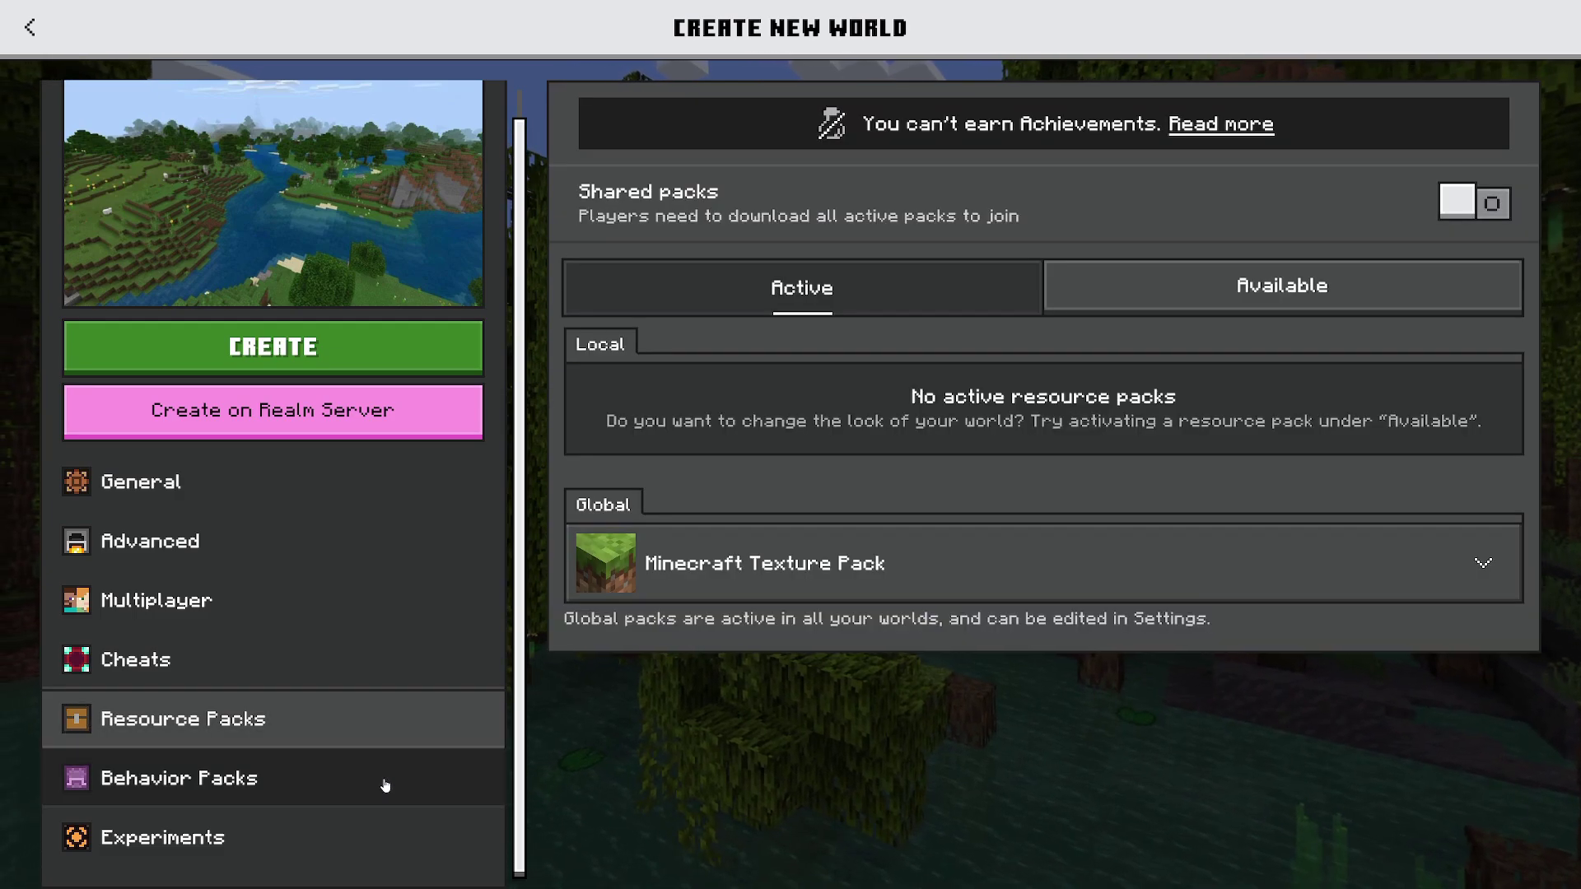
{"action": "left_click", "coordinate": [385, 785]}
Step: List the behavior packs available for the world and expand the Pet furniture entry's details
{"action": "left_click", "coordinate": [1194, 210]}
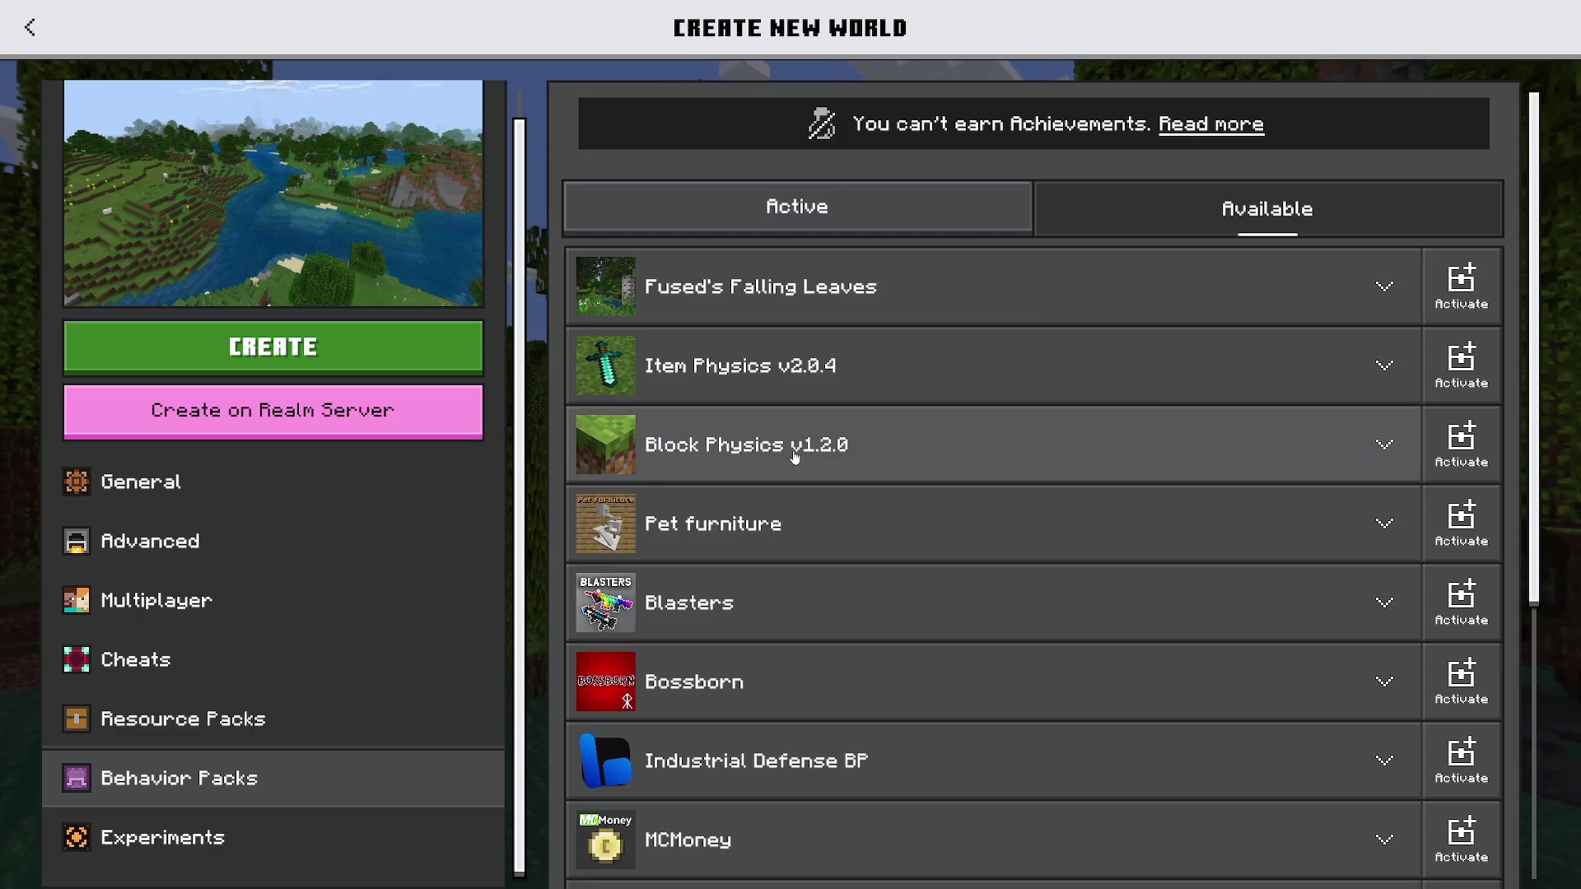
{"action": "left_click", "coordinate": [1313, 504]}
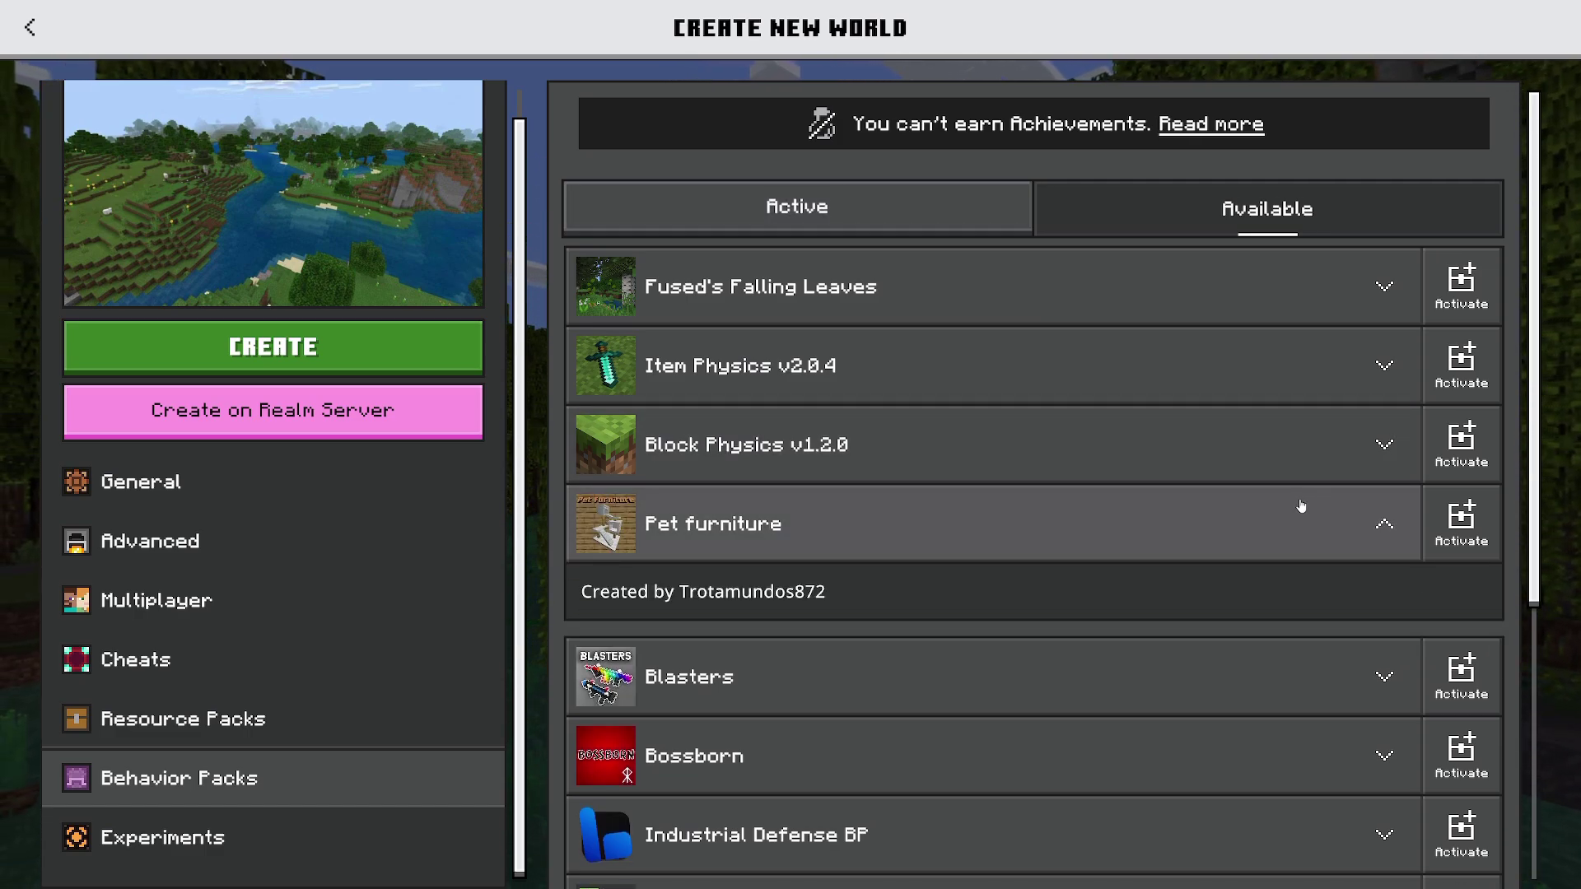
{"action": "left_click", "coordinate": [1299, 505]}
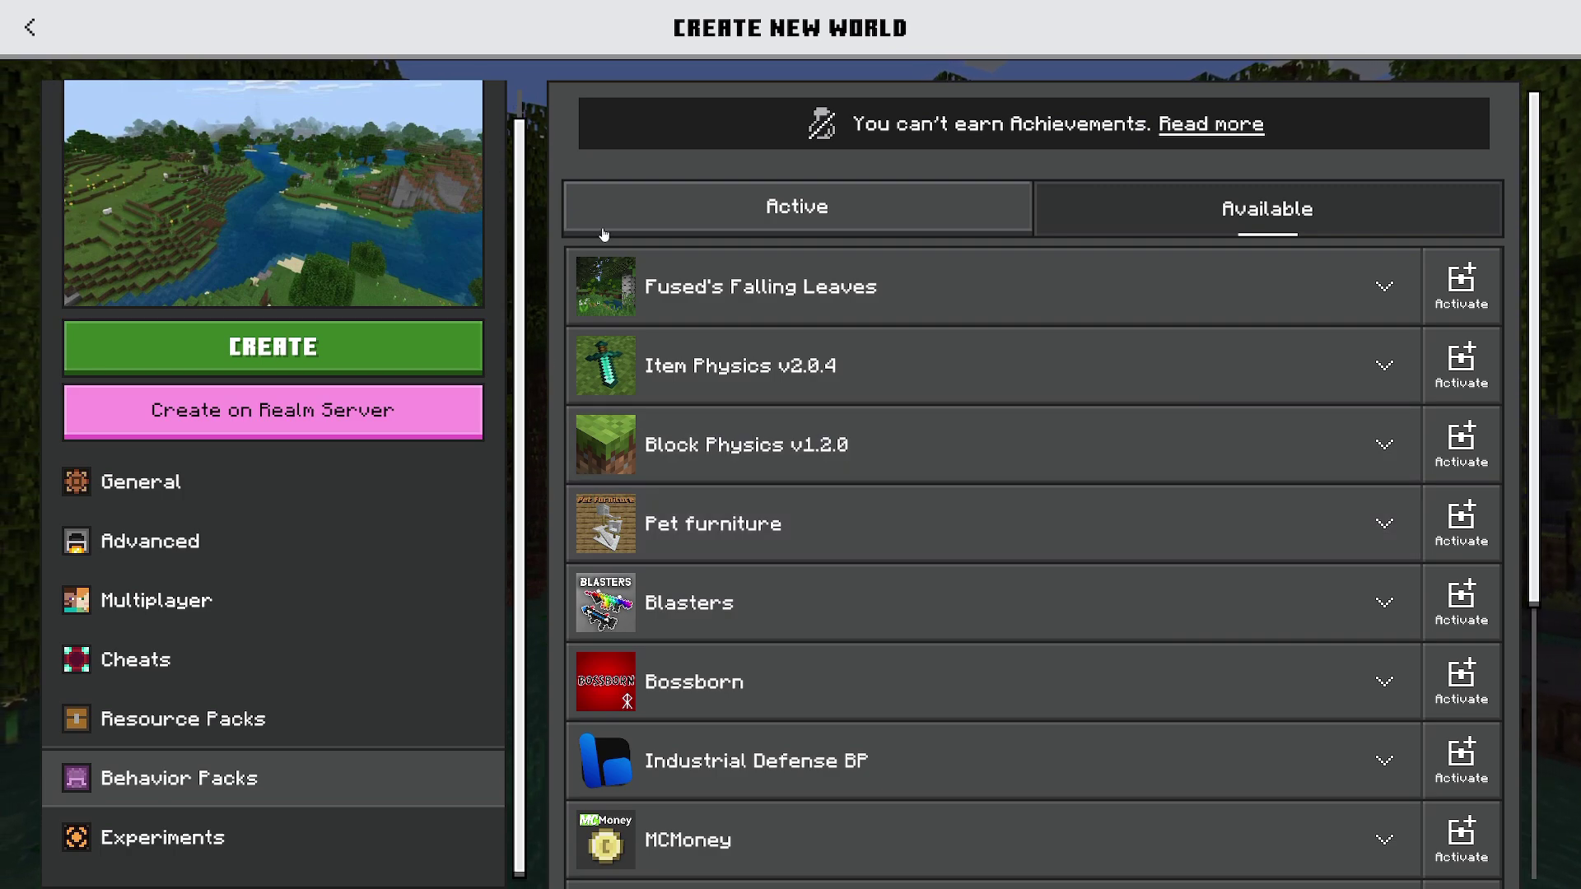
{"action": "left_click", "coordinate": [1384, 524]}
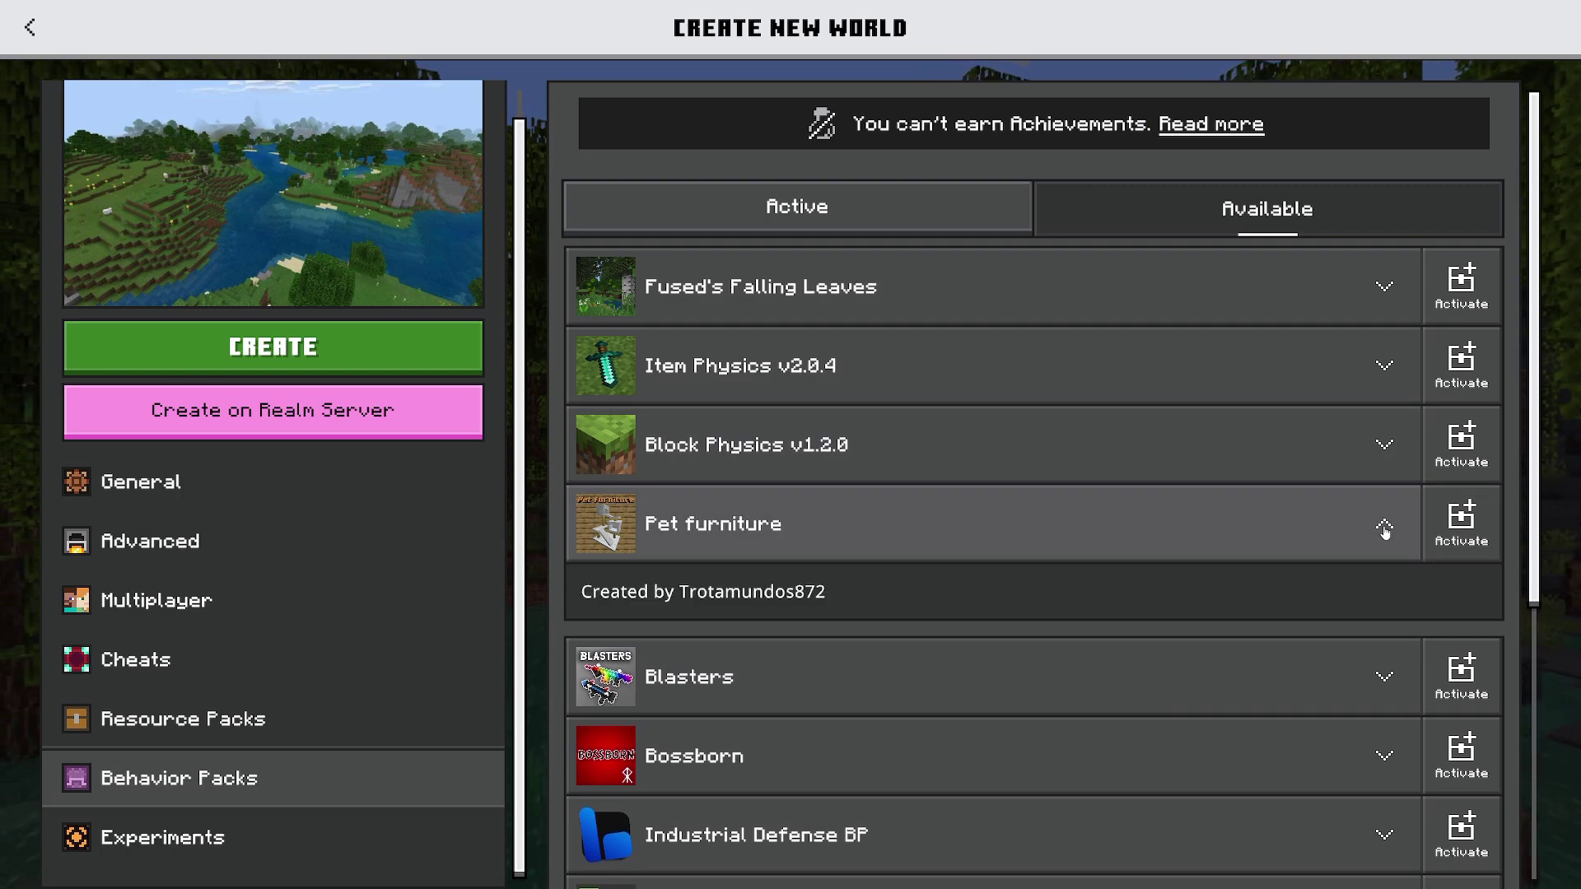
Step: Activate the Pet furniture behavior pack for the new world and check its entry among the active behavior packs
{"action": "left_click", "coordinate": [1384, 527]}
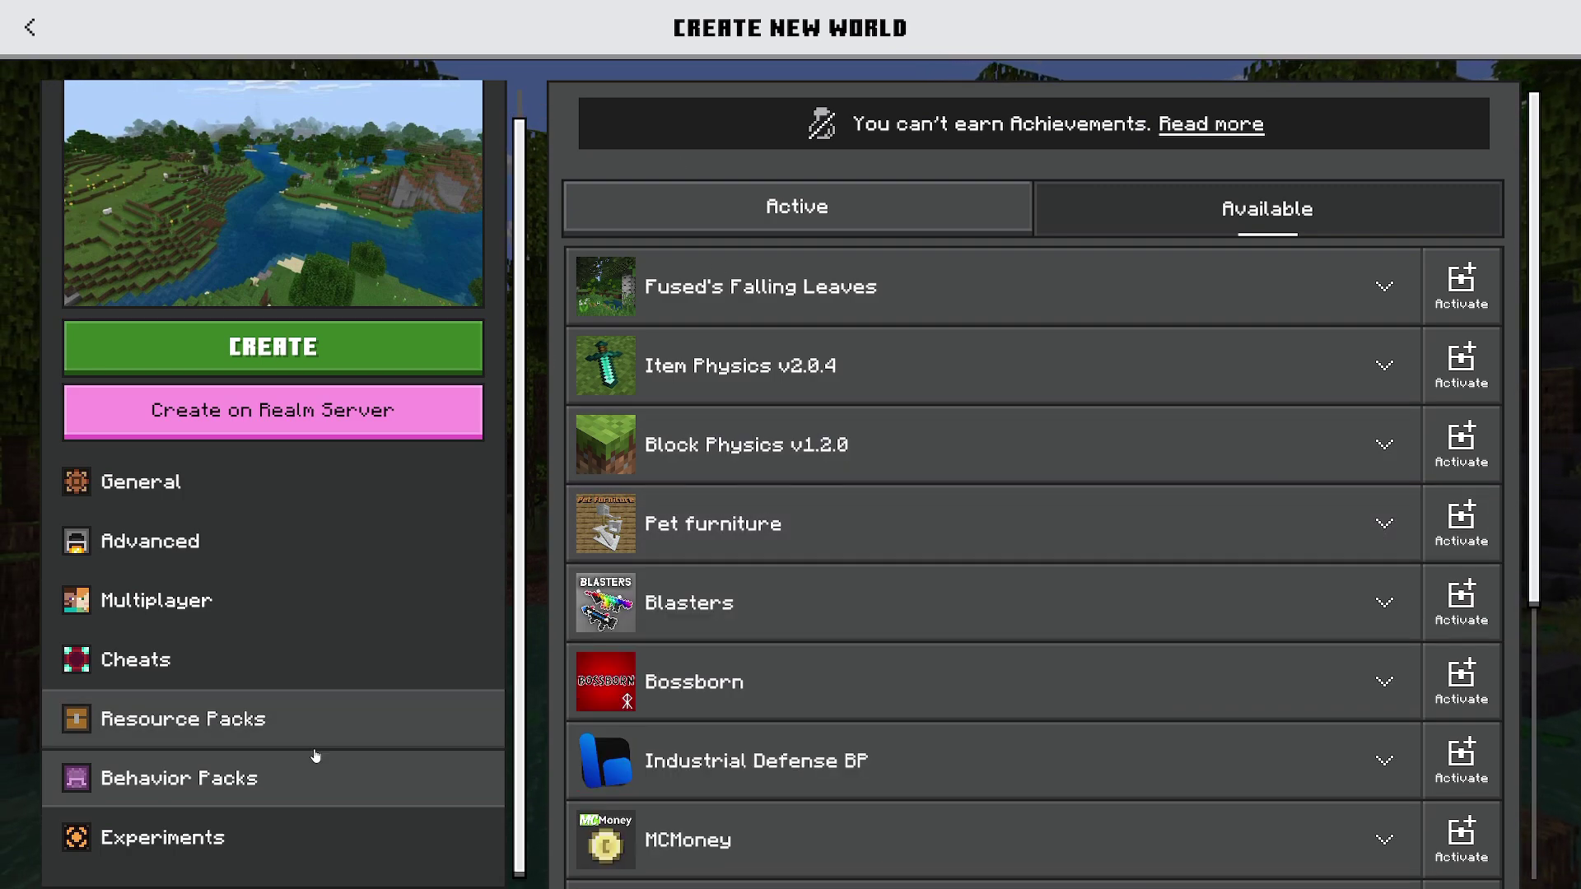
{"action": "left_click", "coordinate": [1017, 208]}
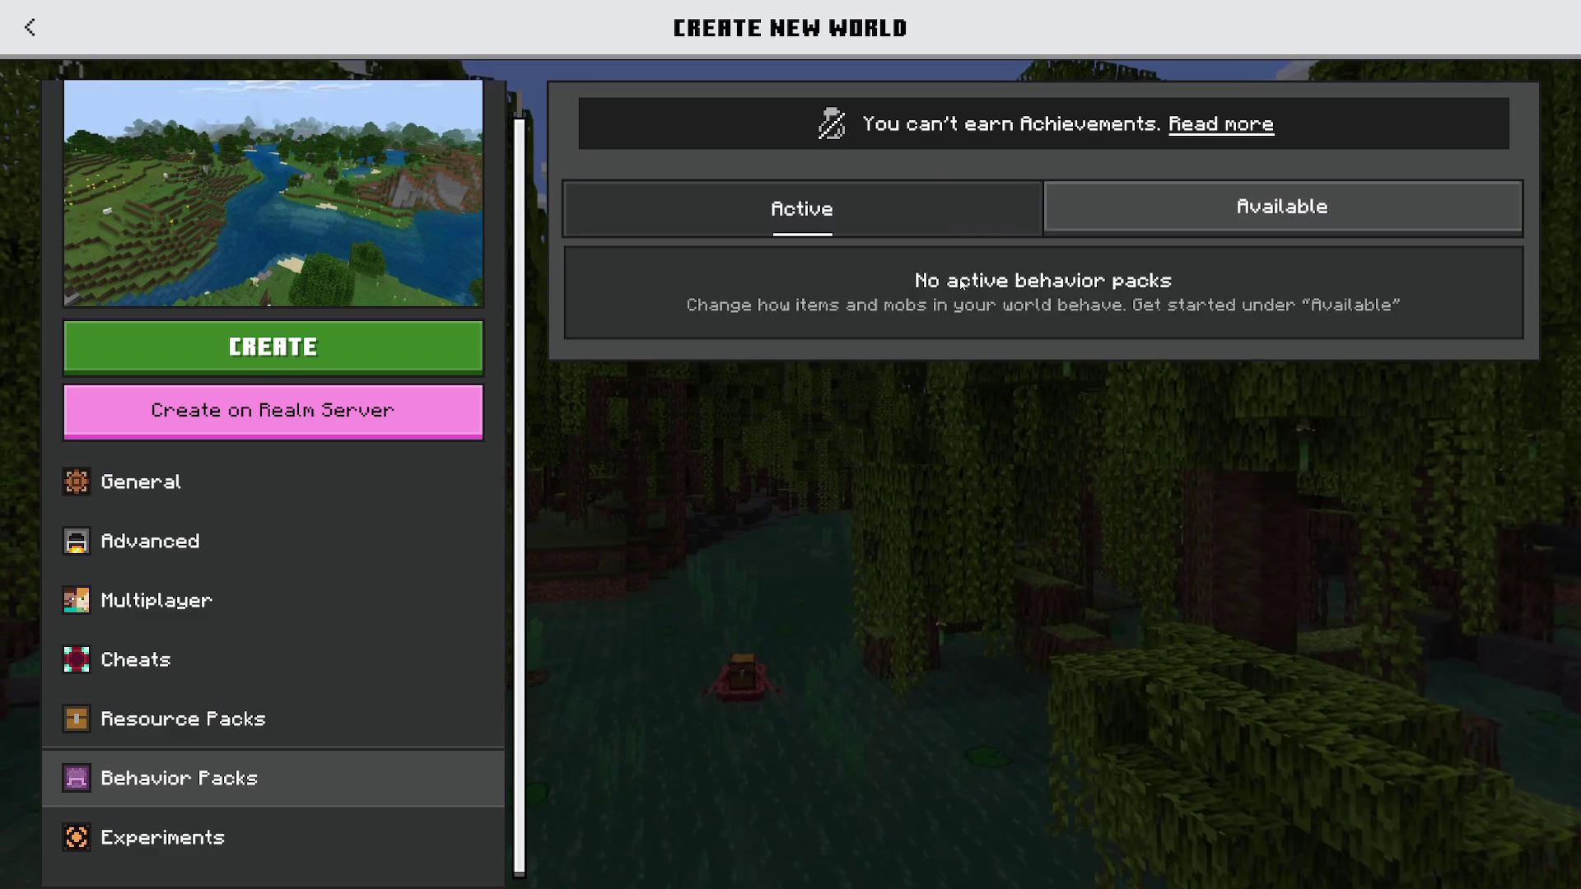
{"action": "left_click", "coordinate": [1061, 210]}
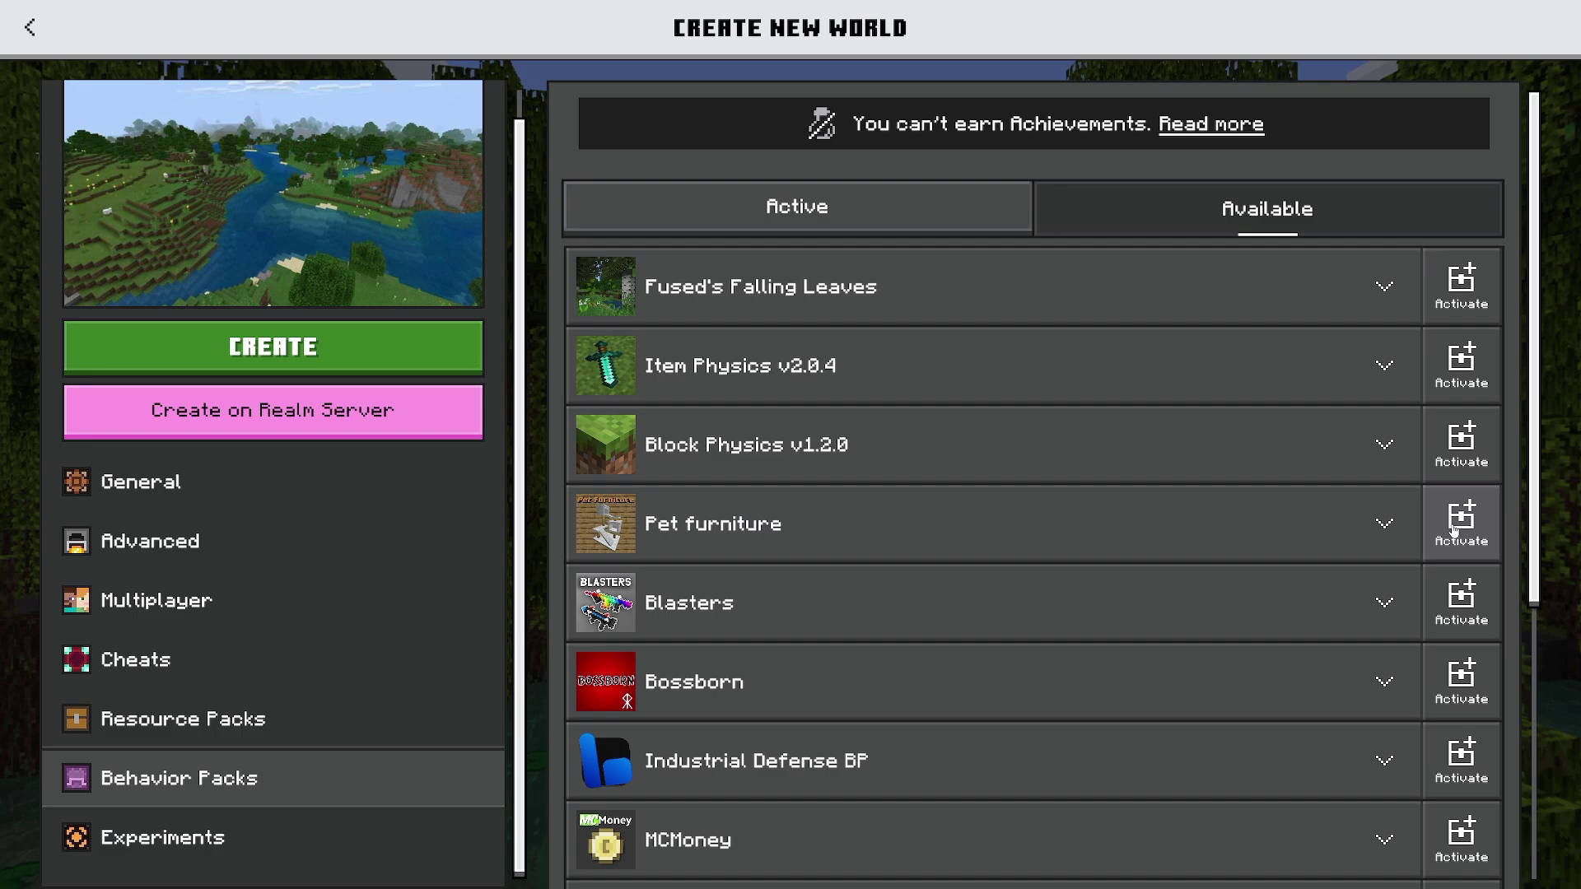
{"action": "left_click", "coordinate": [1454, 532]}
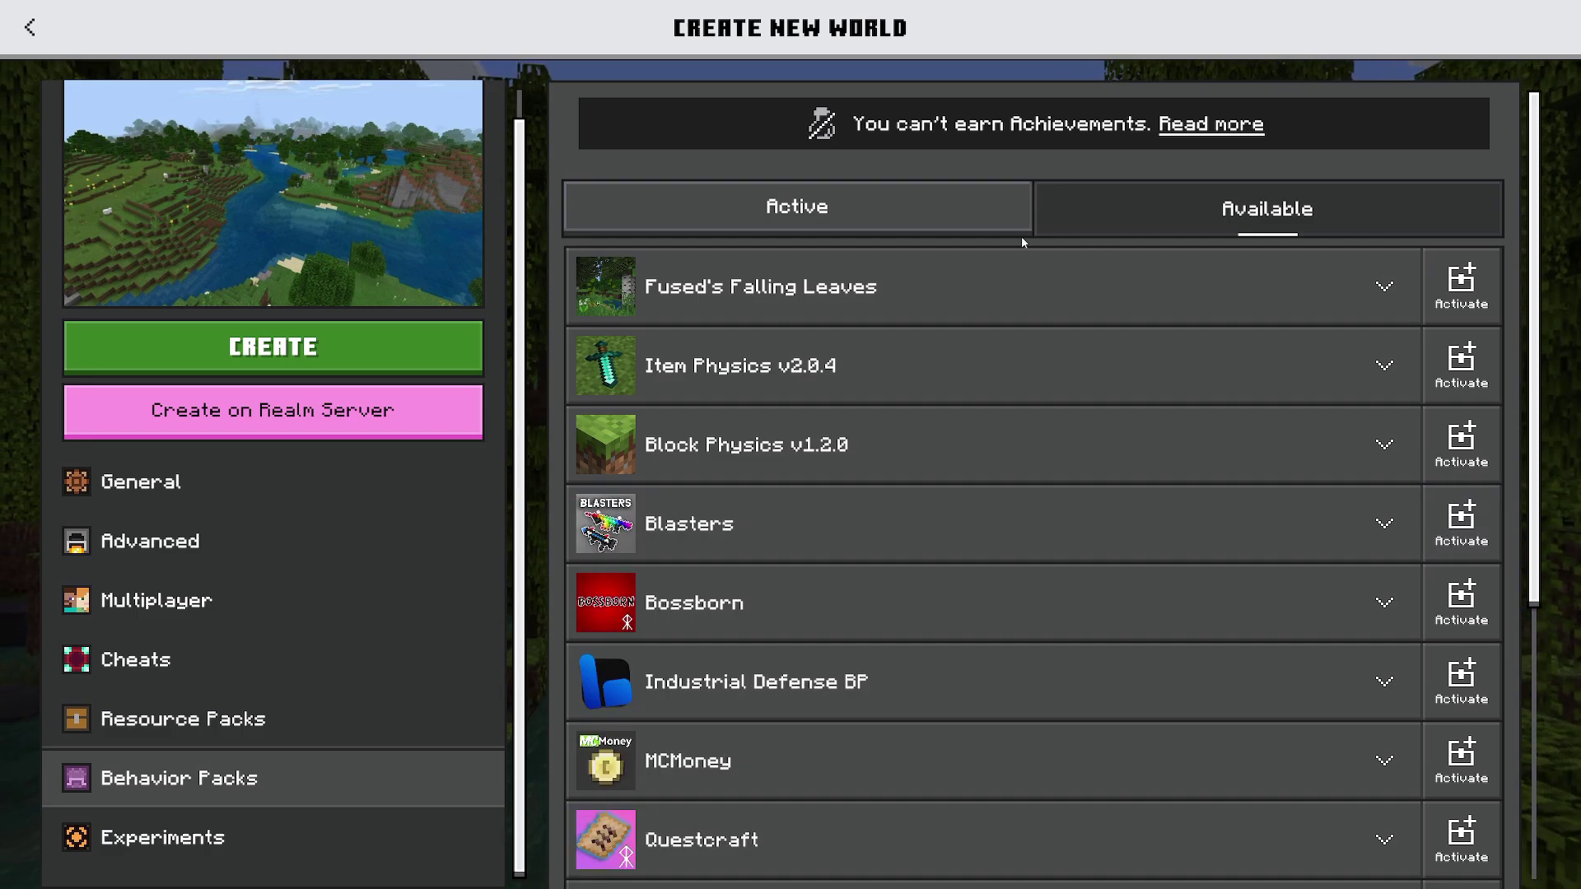
{"action": "left_click", "coordinate": [853, 230]}
{"action": "left_click", "coordinate": [1030, 296]}
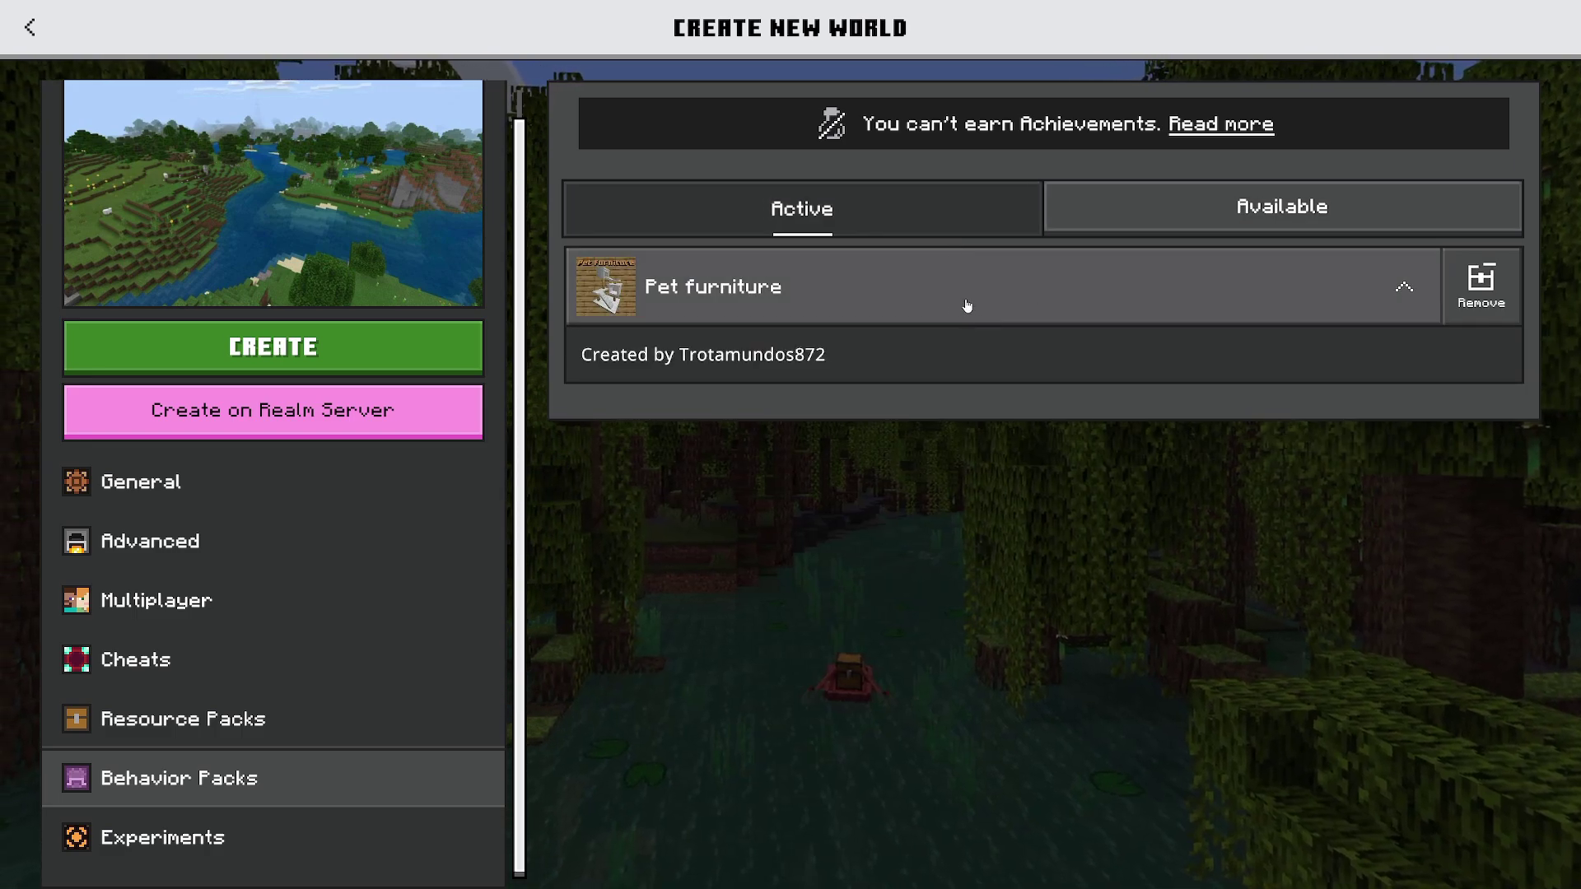
{"action": "left_click", "coordinate": [966, 305]}
Step: Look through the owned resource packs available for the world and activate Block Geo Fixer [1.19]
{"action": "left_click", "coordinate": [388, 713]}
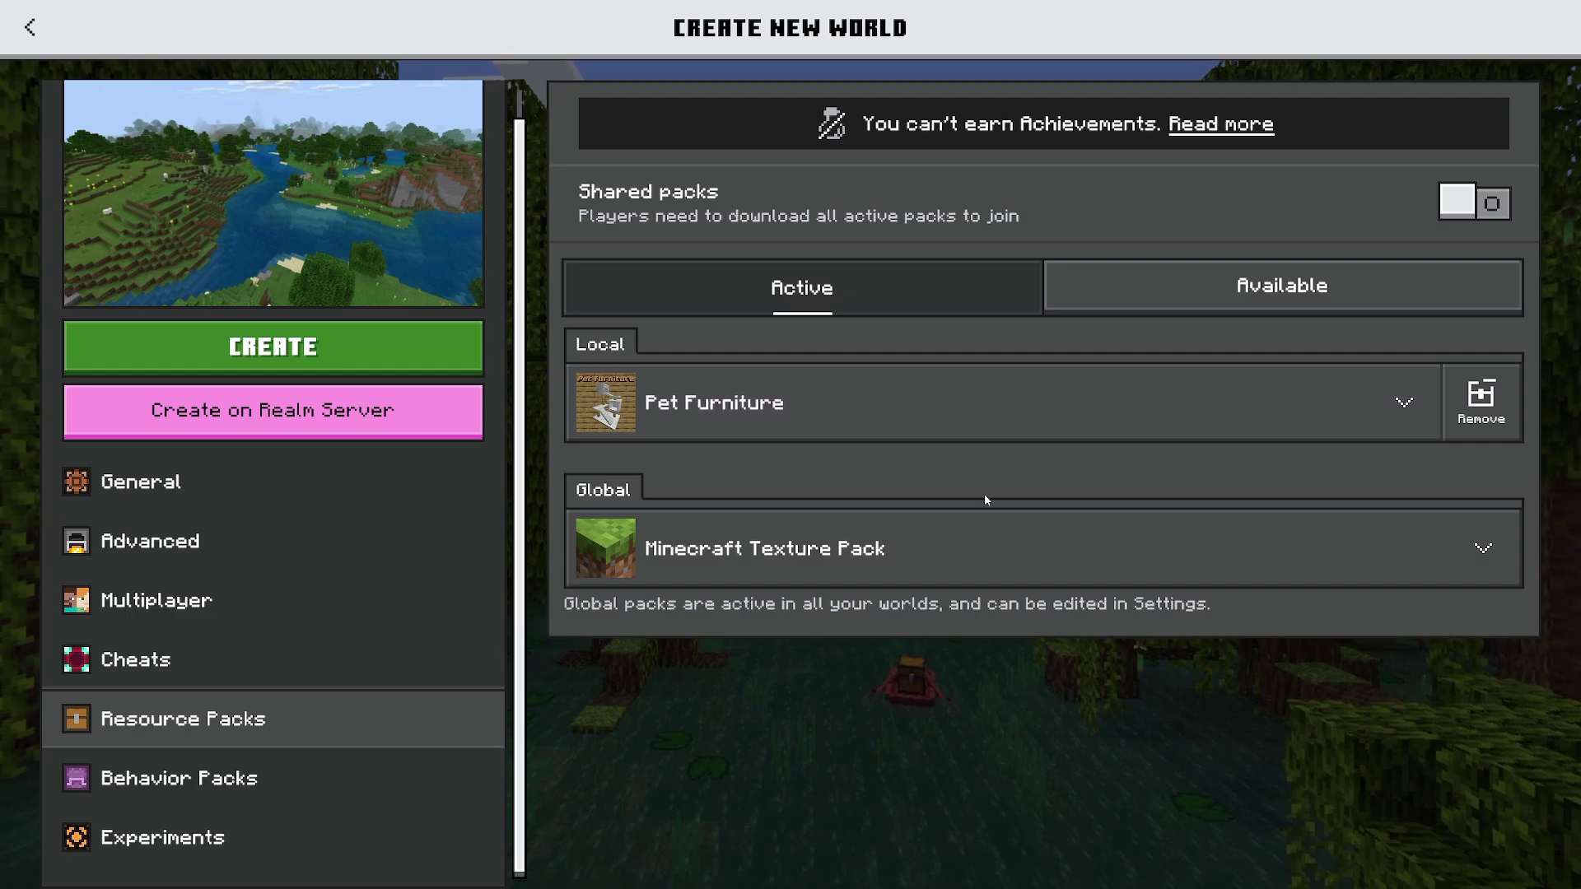
{"action": "left_click", "coordinate": [1153, 302]}
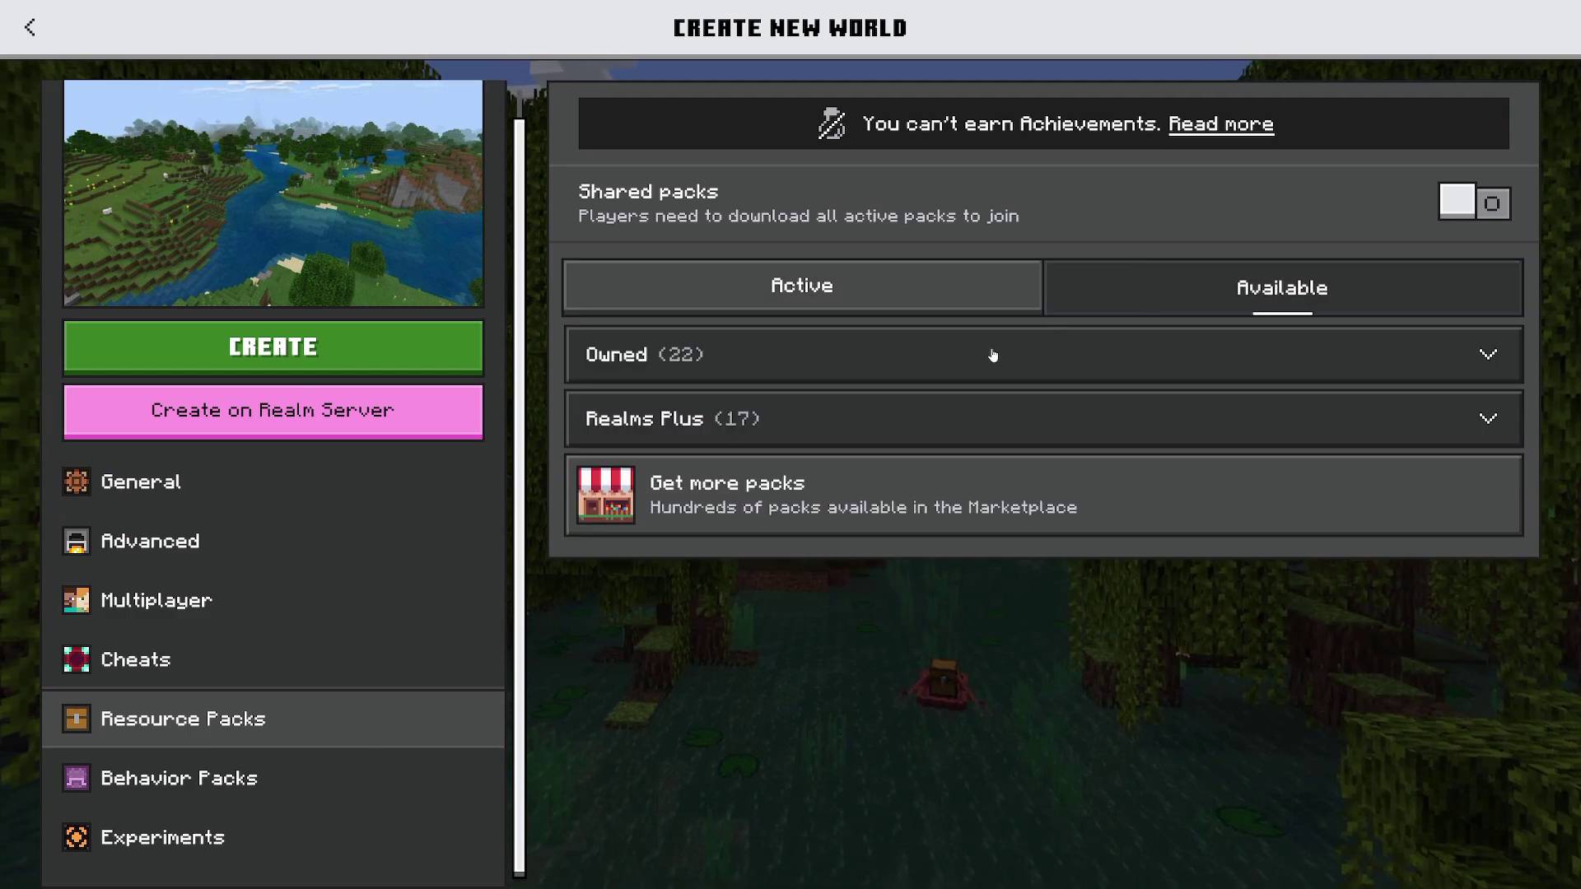
{"action": "left_click", "coordinate": [905, 361]}
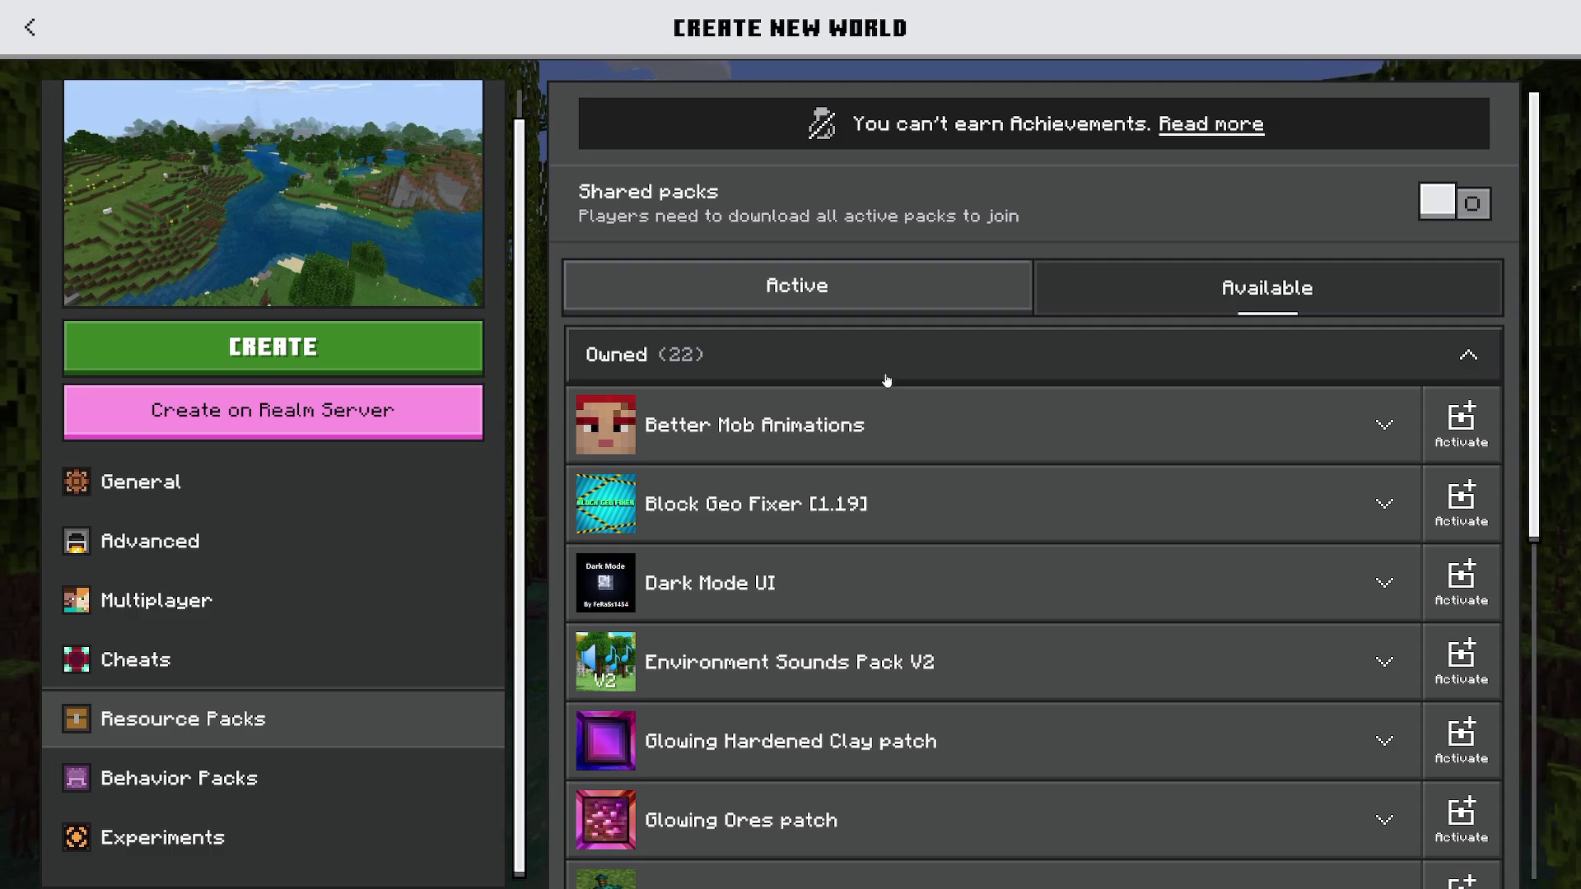
{"action": "left_click", "coordinate": [717, 478]}
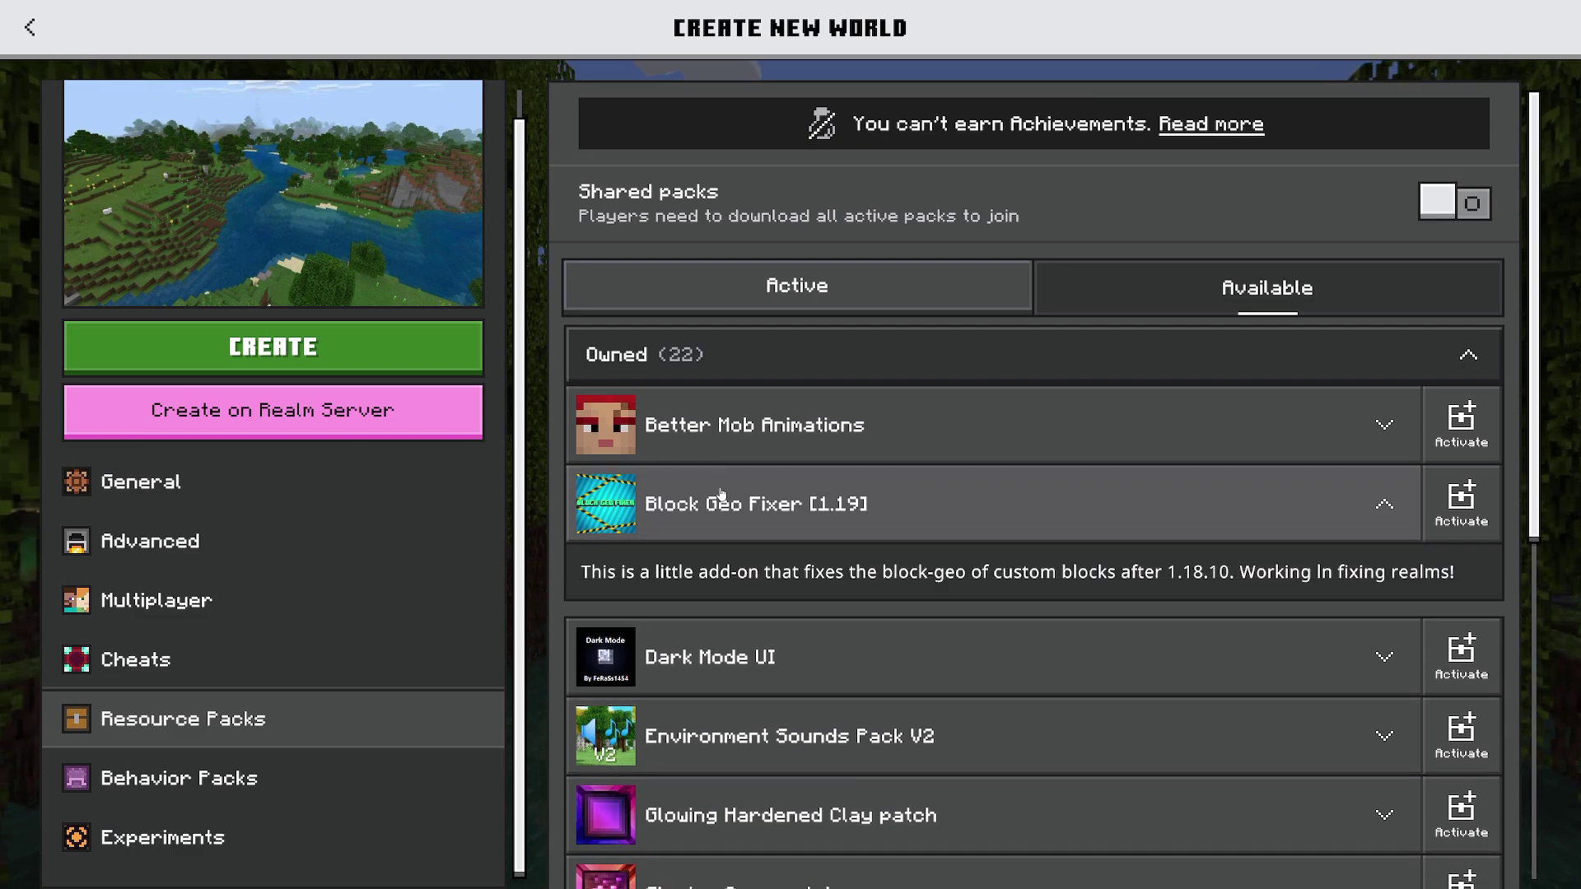
{"action": "left_click", "coordinate": [721, 494]}
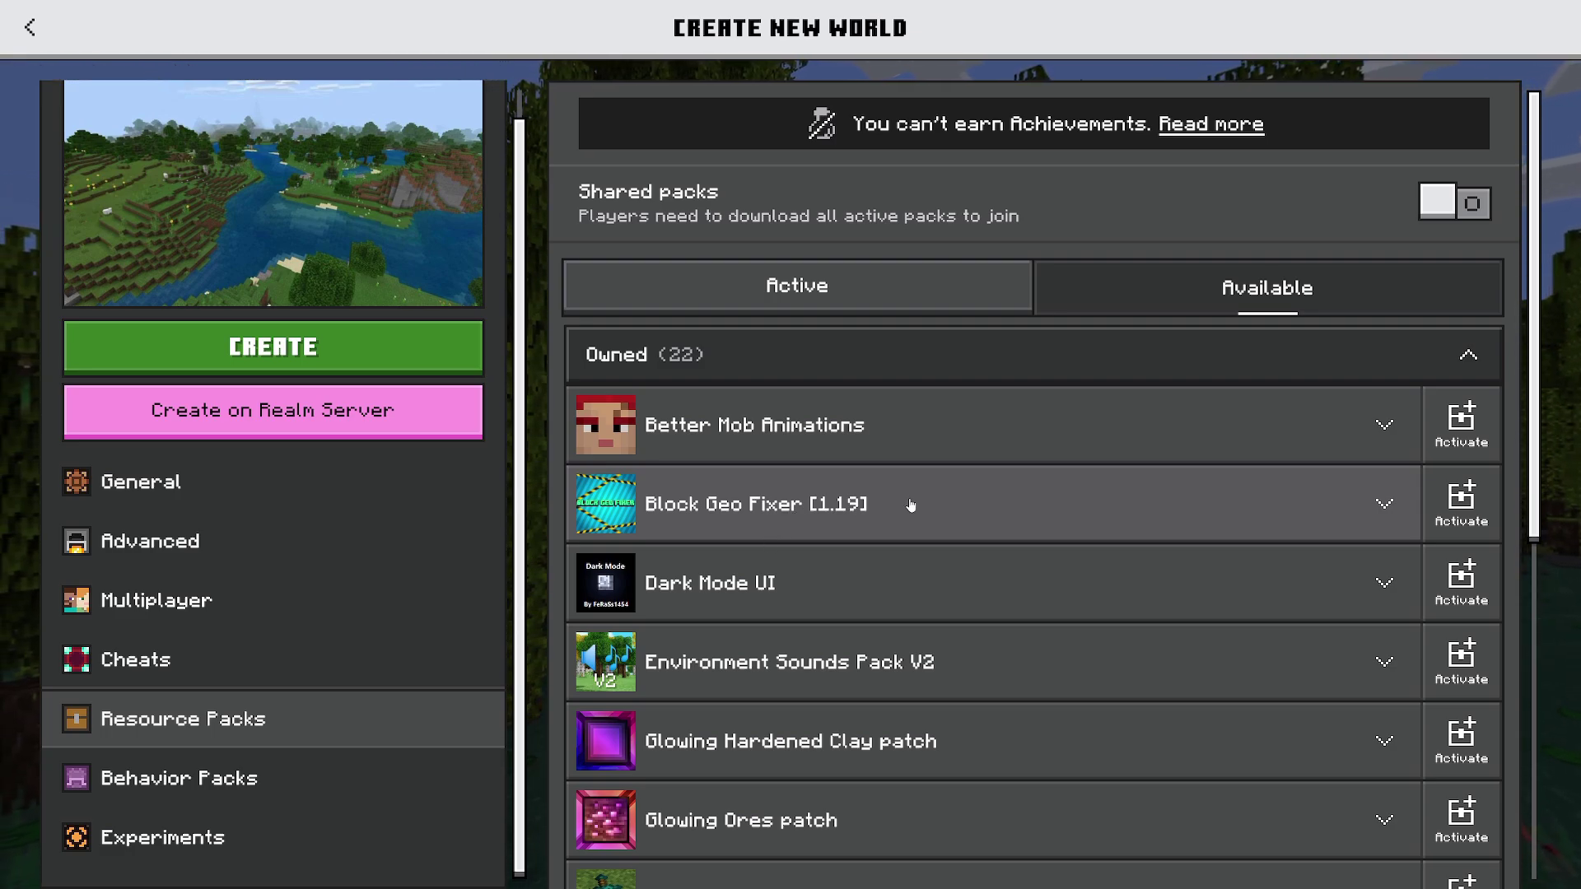
{"action": "left_click", "coordinate": [985, 484]}
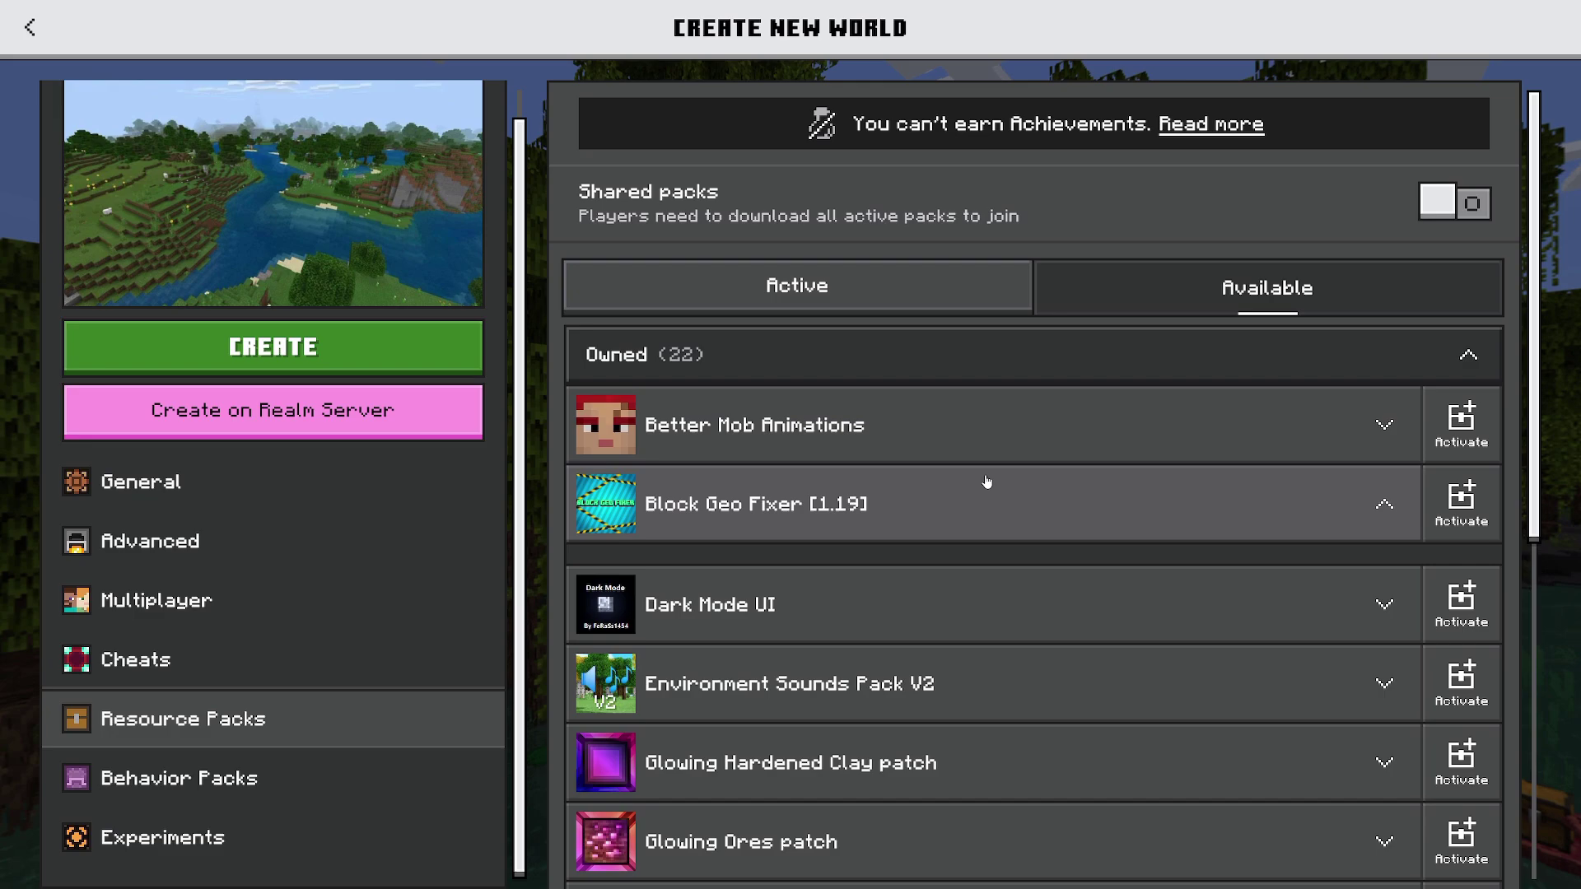
{"action": "left_click", "coordinate": [985, 484]}
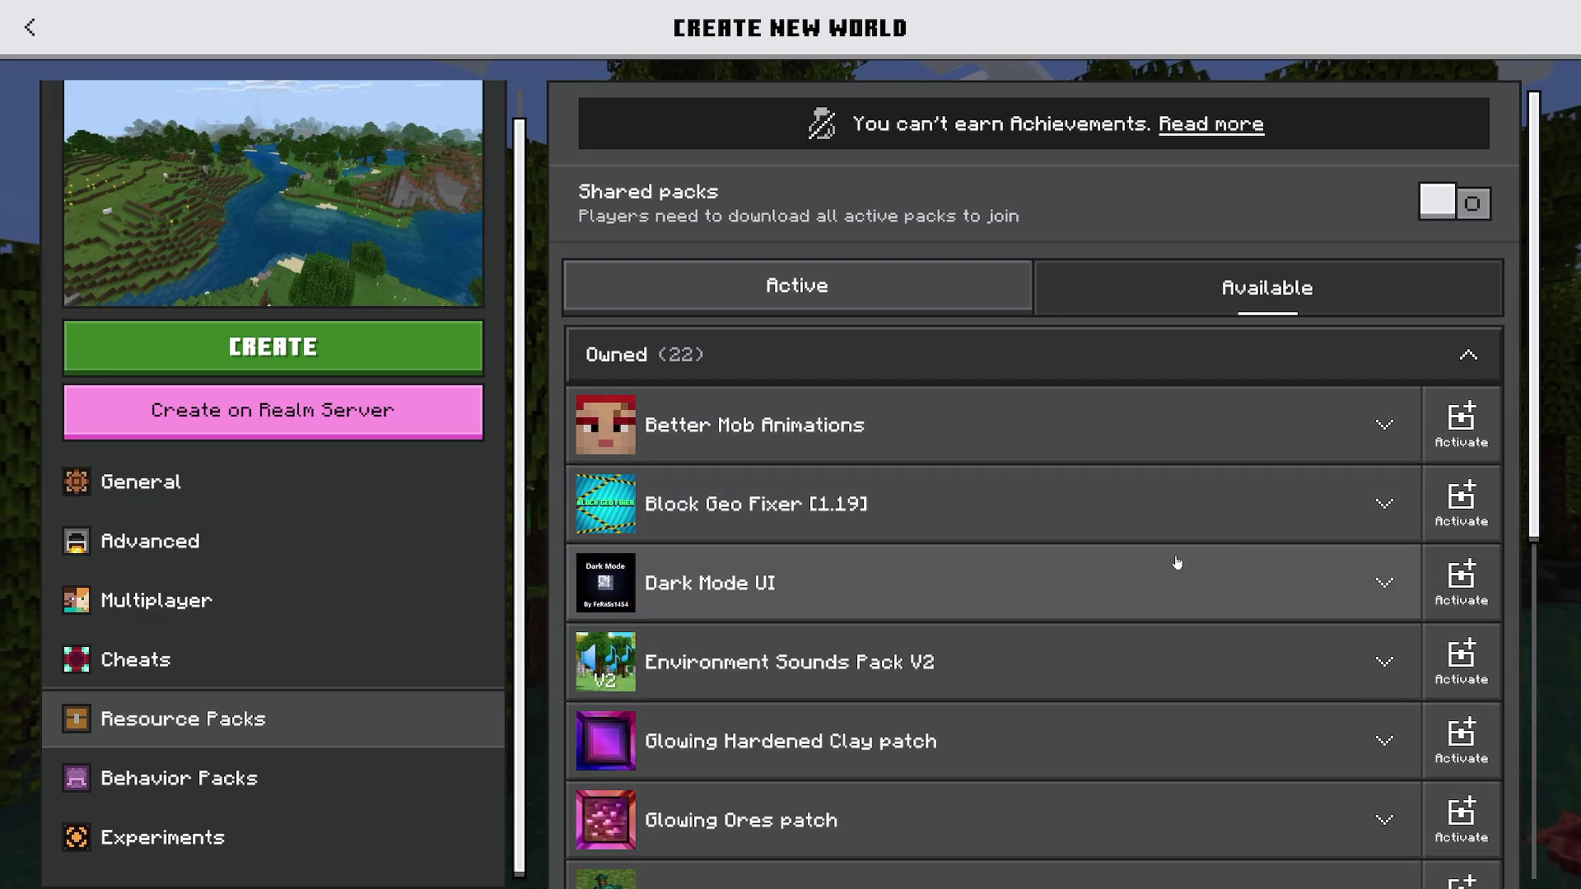
{"action": "left_click", "coordinate": [1462, 499]}
Step: Review the descriptions of Pet Furniture and Block Geo Fixer [1.19] among the world's active resource packs
{"action": "left_click", "coordinate": [803, 288]}
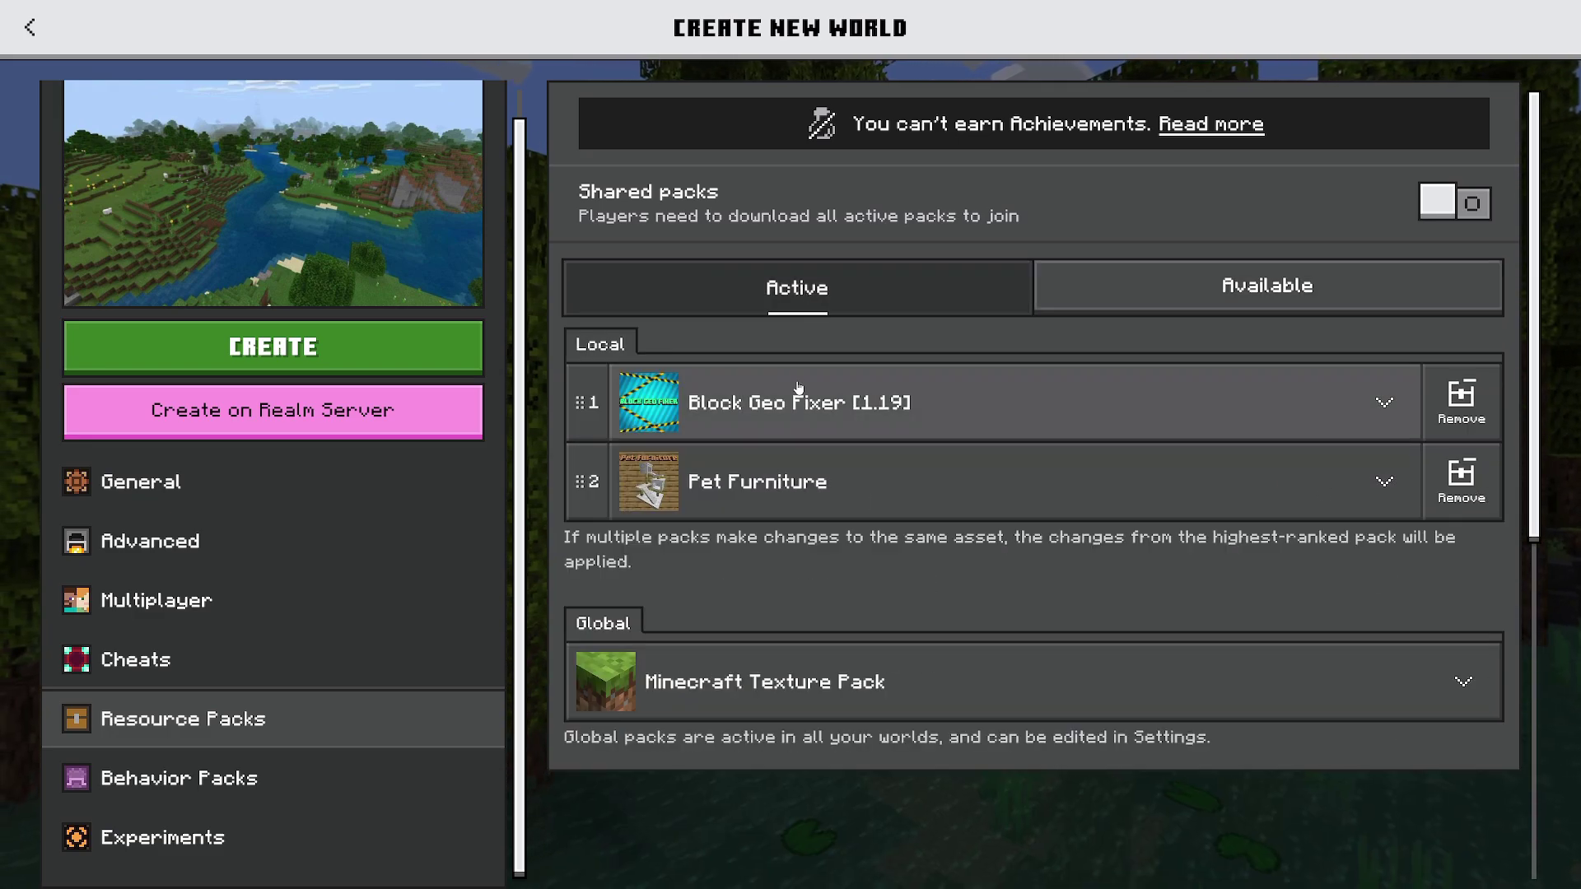
{"action": "left_click", "coordinate": [756, 477]}
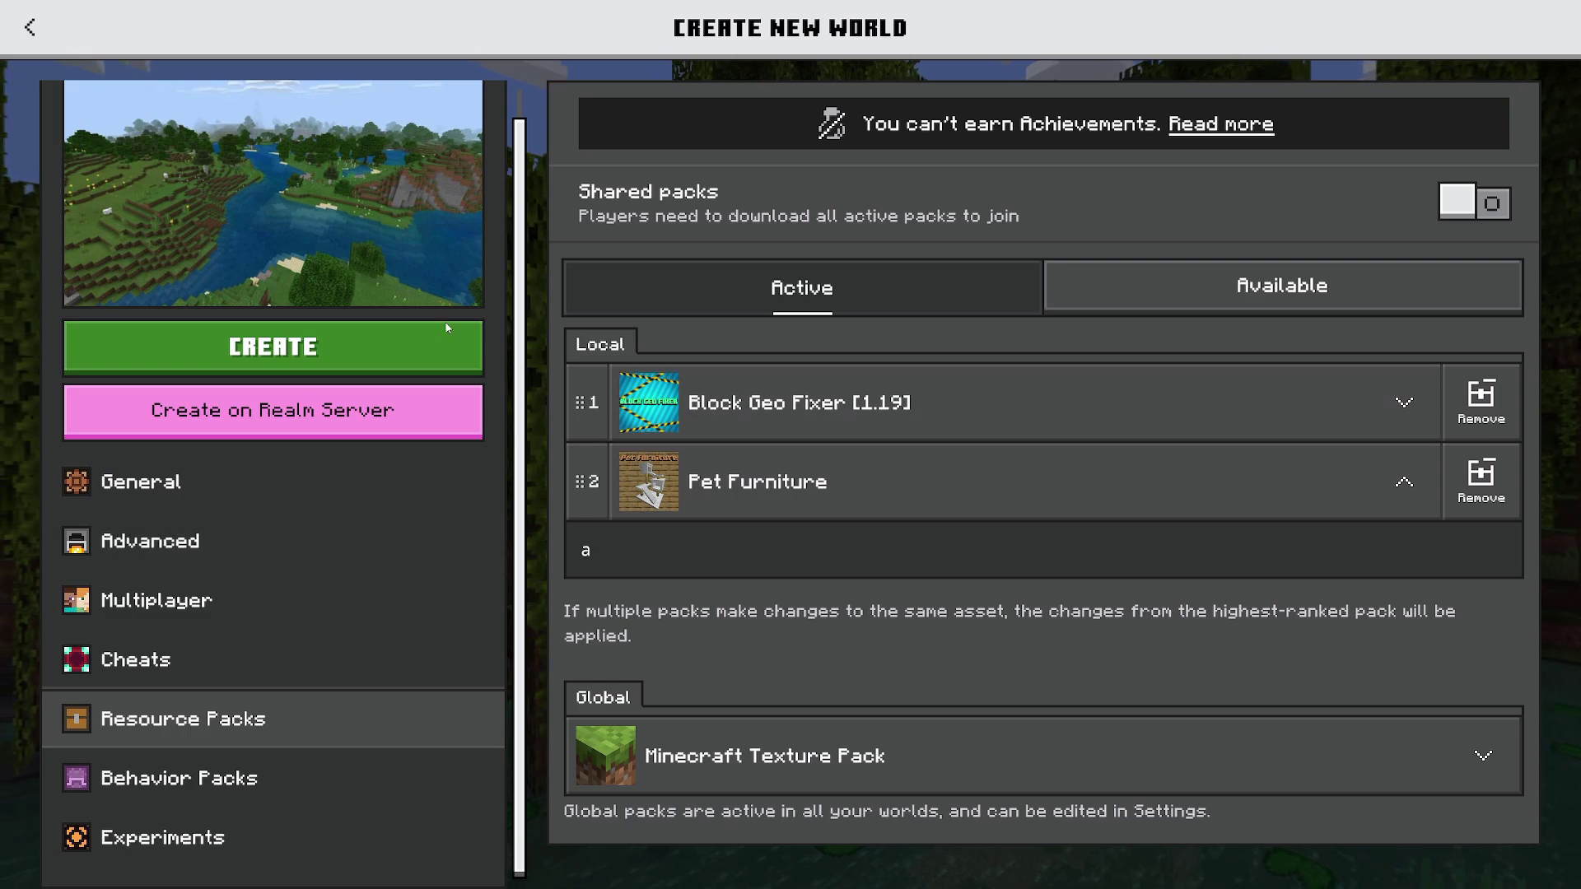
{"action": "left_click", "coordinate": [732, 482]}
{"action": "left_click", "coordinate": [728, 402]}
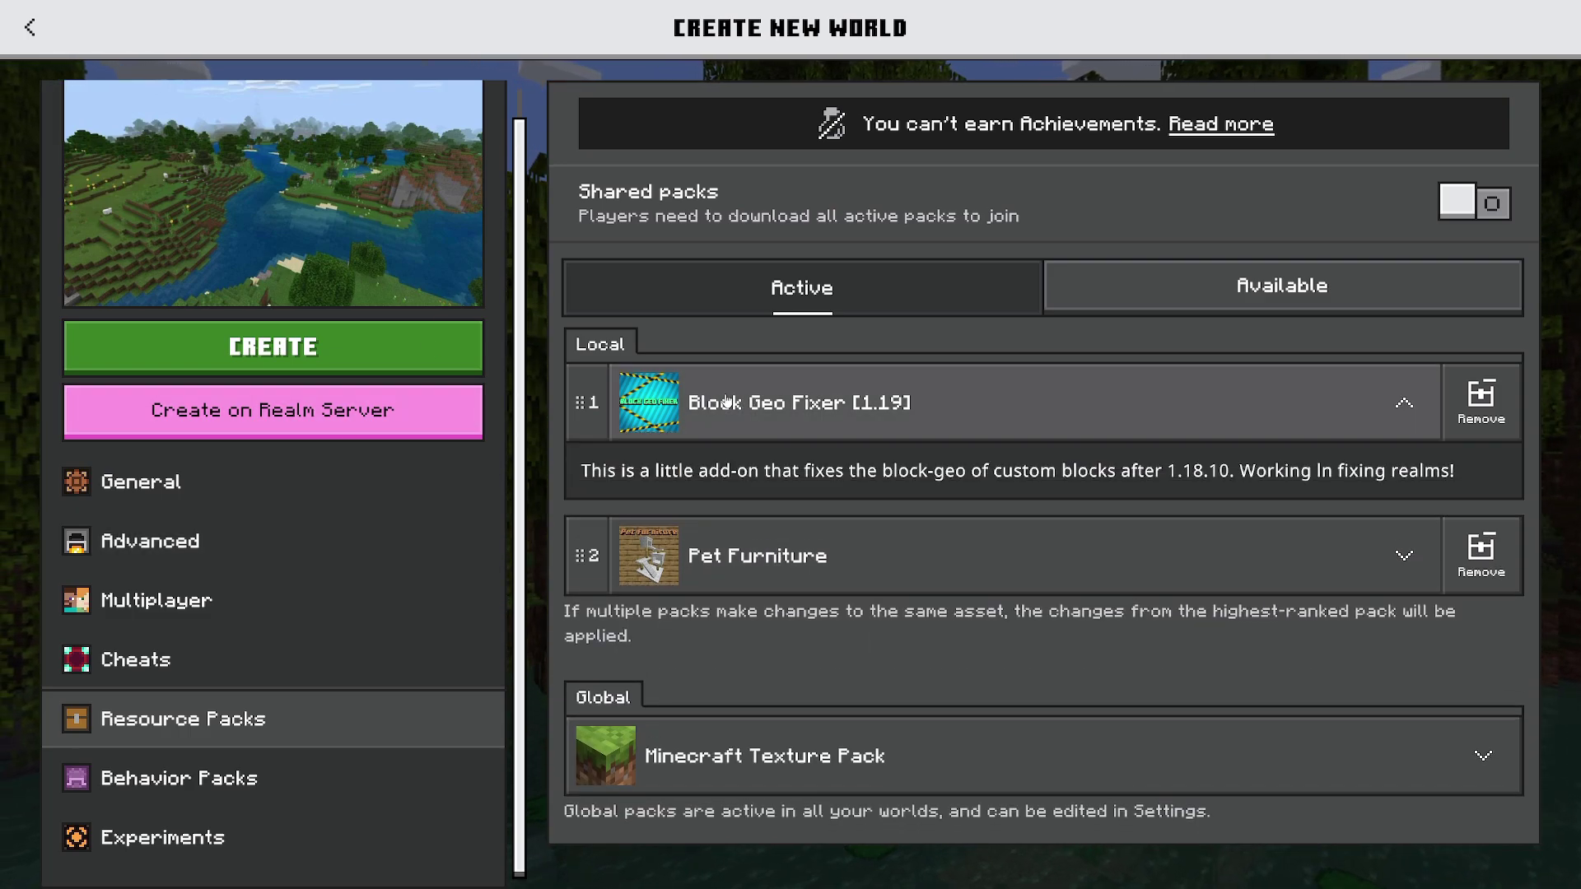
{"action": "left_click", "coordinate": [759, 414]}
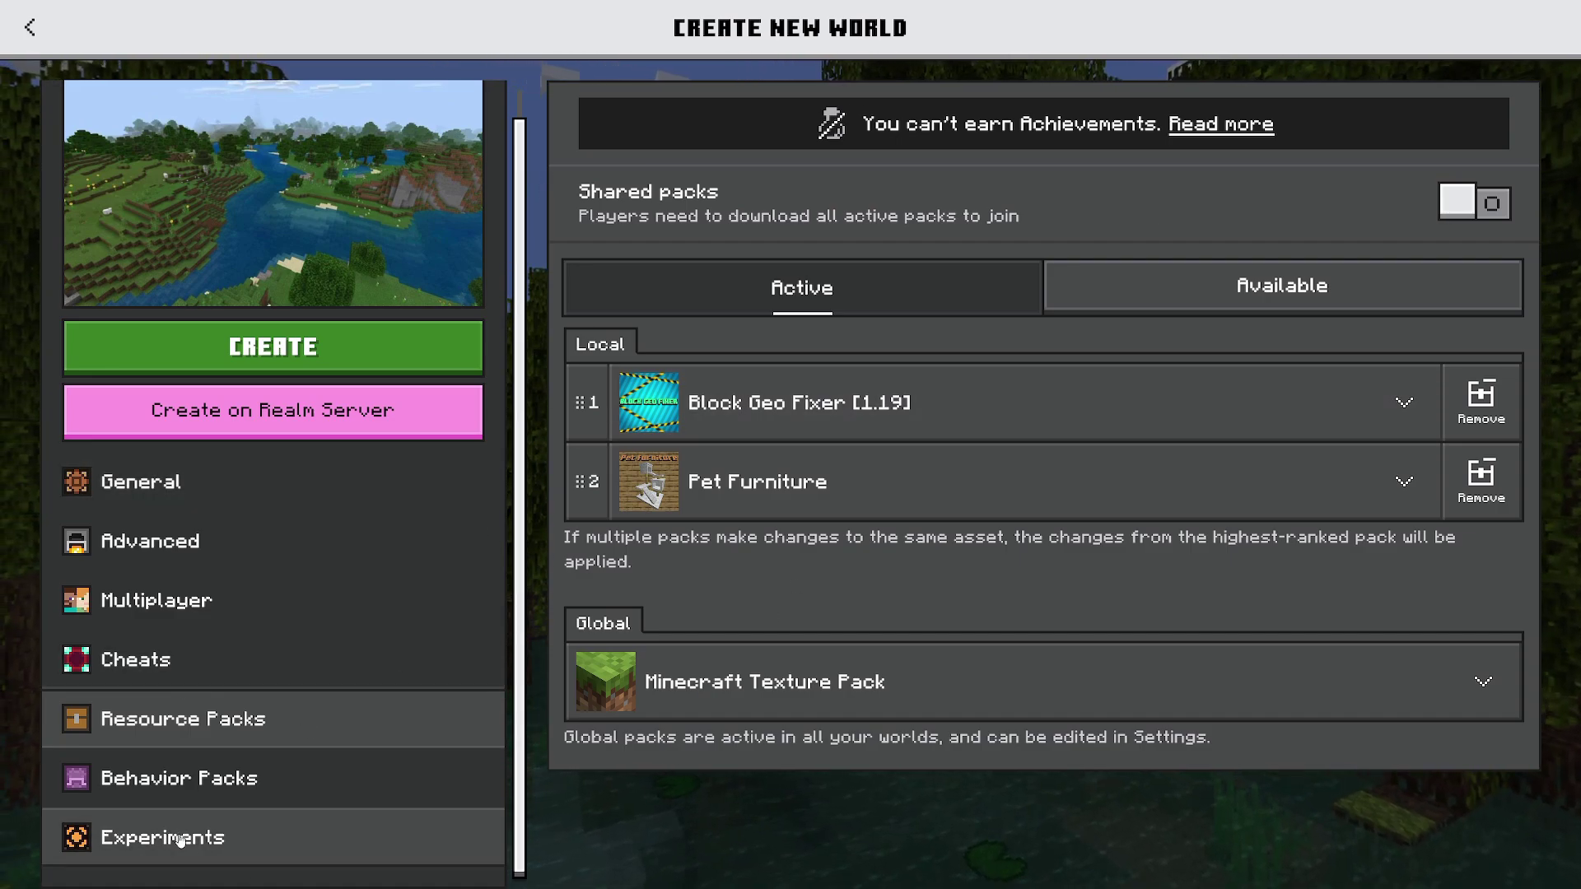
Step: Enable the Spectator Mode, Holiday Creator Features, Custom biomes, Upcoming Creator Features, GameTest Framework and Molang Features experiments for the world
{"action": "left_click", "coordinate": [149, 839]}
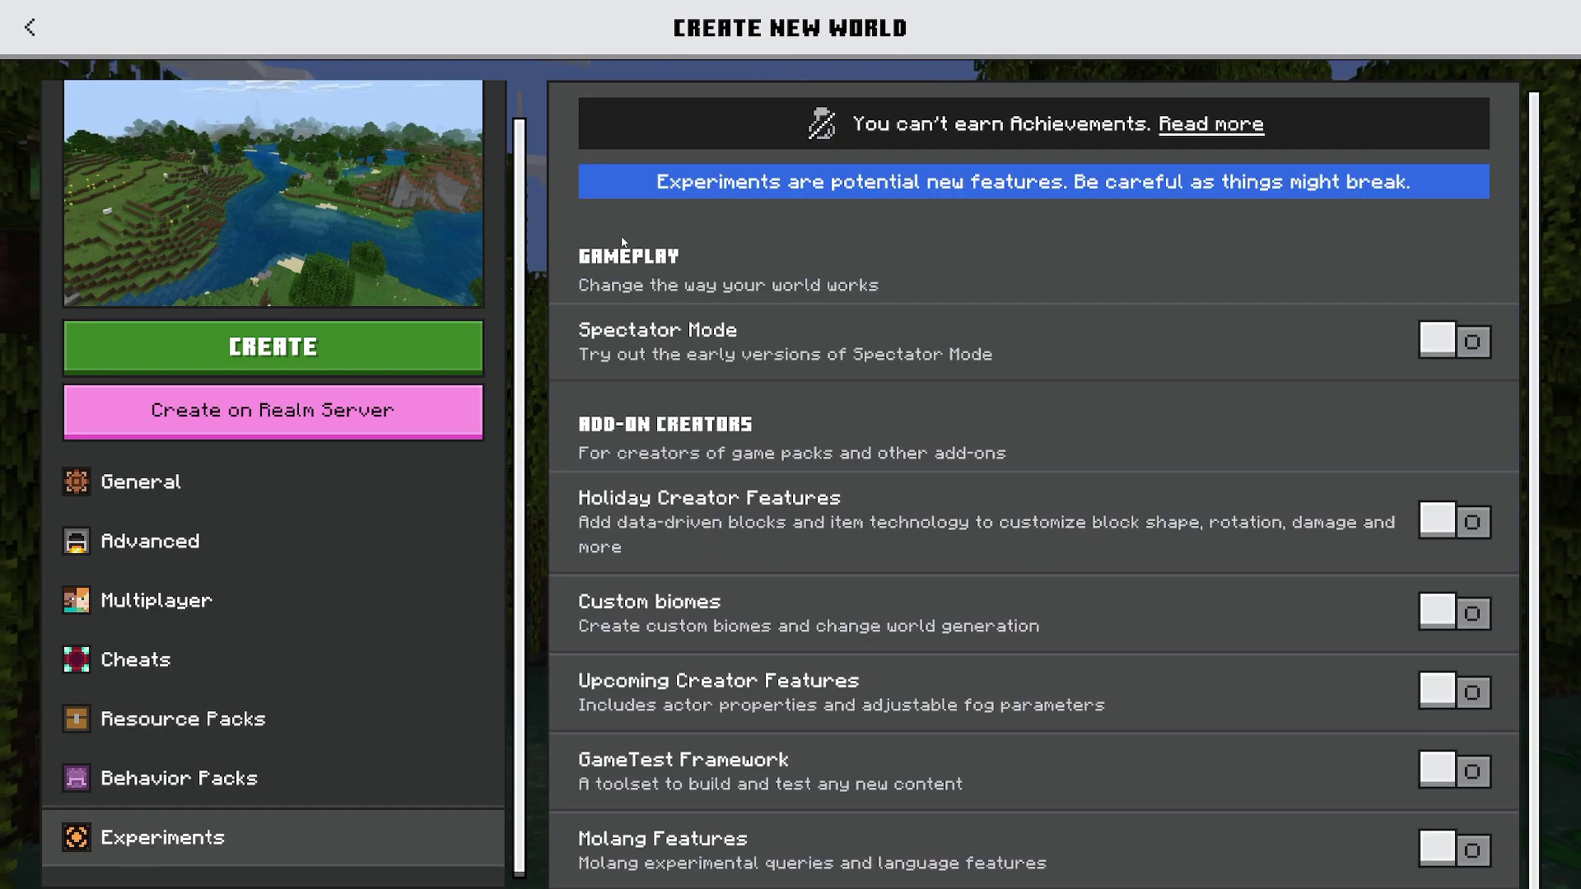
{"action": "scroll", "coordinate": [834, 258], "scroll_direction": "down", "scroll_amount": 1}
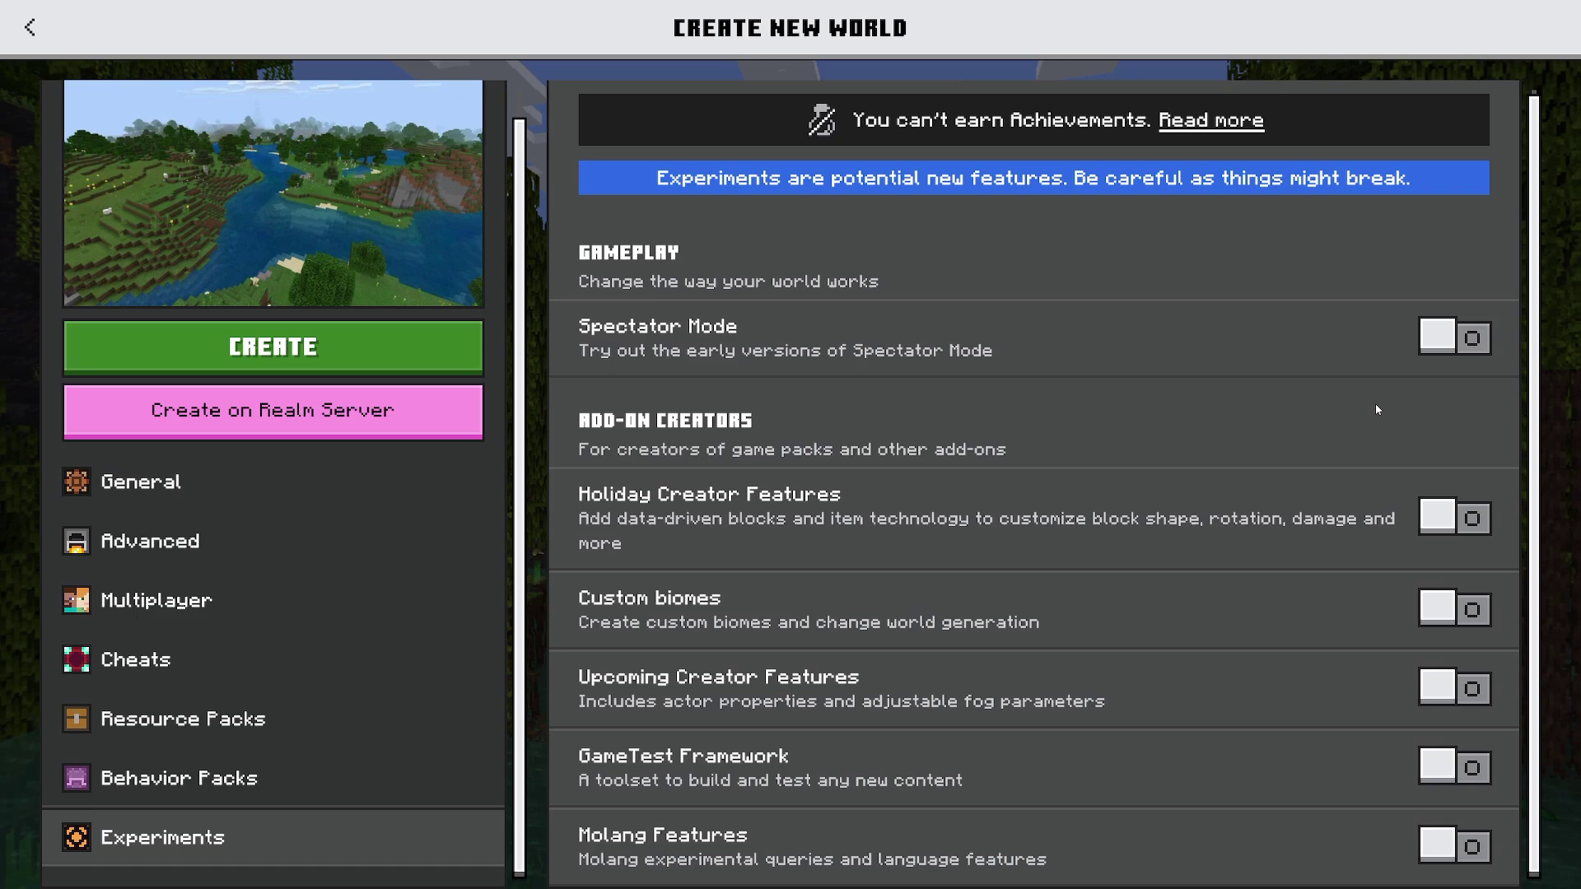
{"action": "scroll", "coordinate": [1352, 437], "scroll_direction": "up", "scroll_amount": 1}
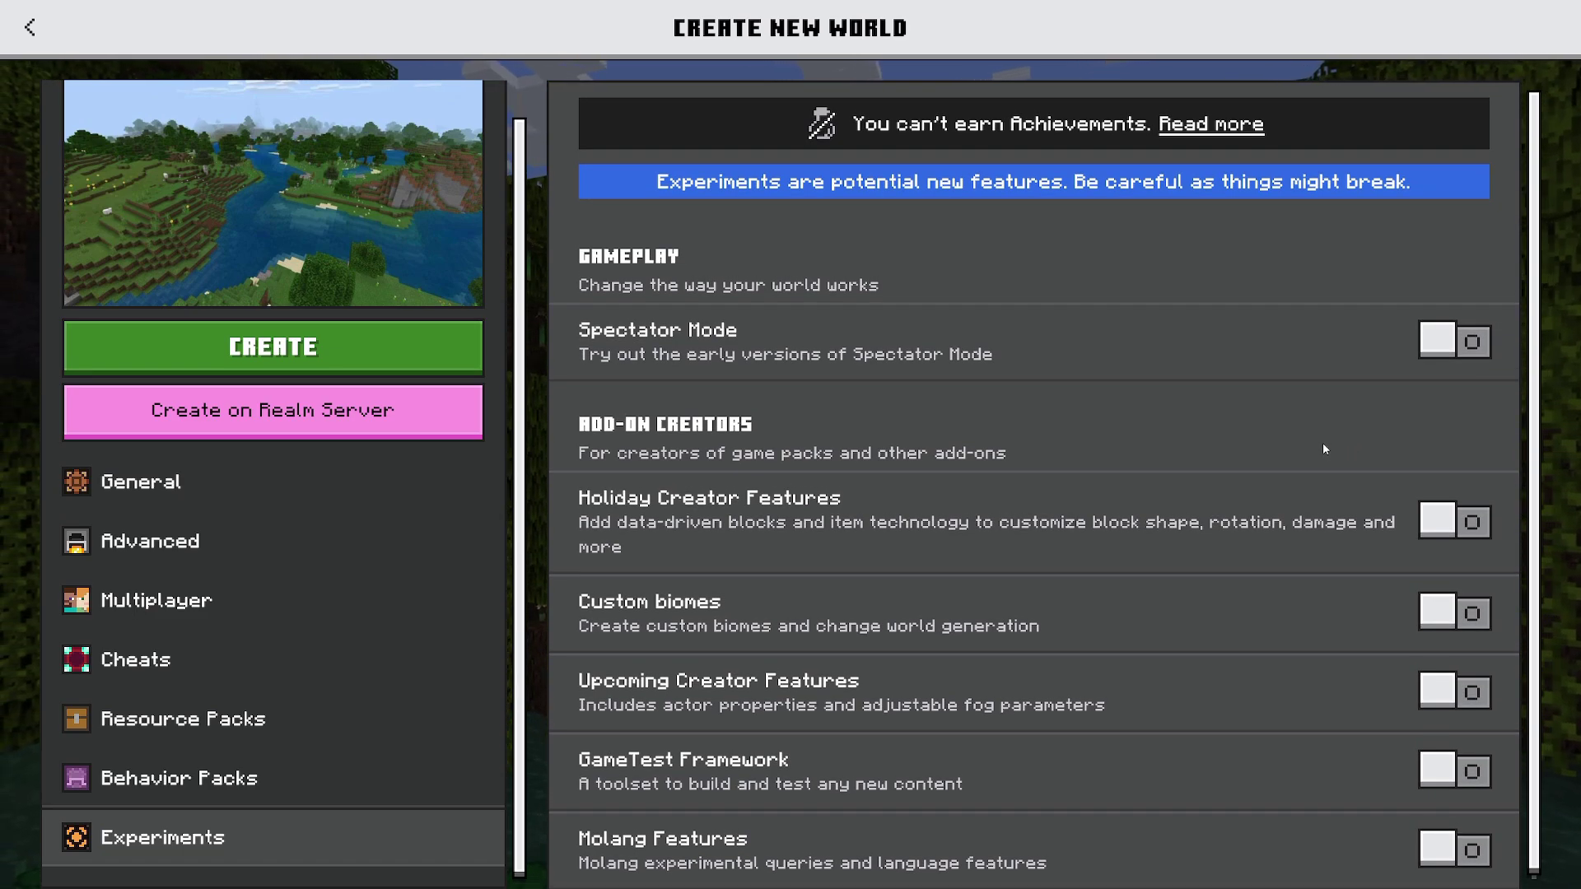
{"action": "left_click", "coordinate": [1451, 361]}
{"action": "left_click", "coordinate": [961, 610]}
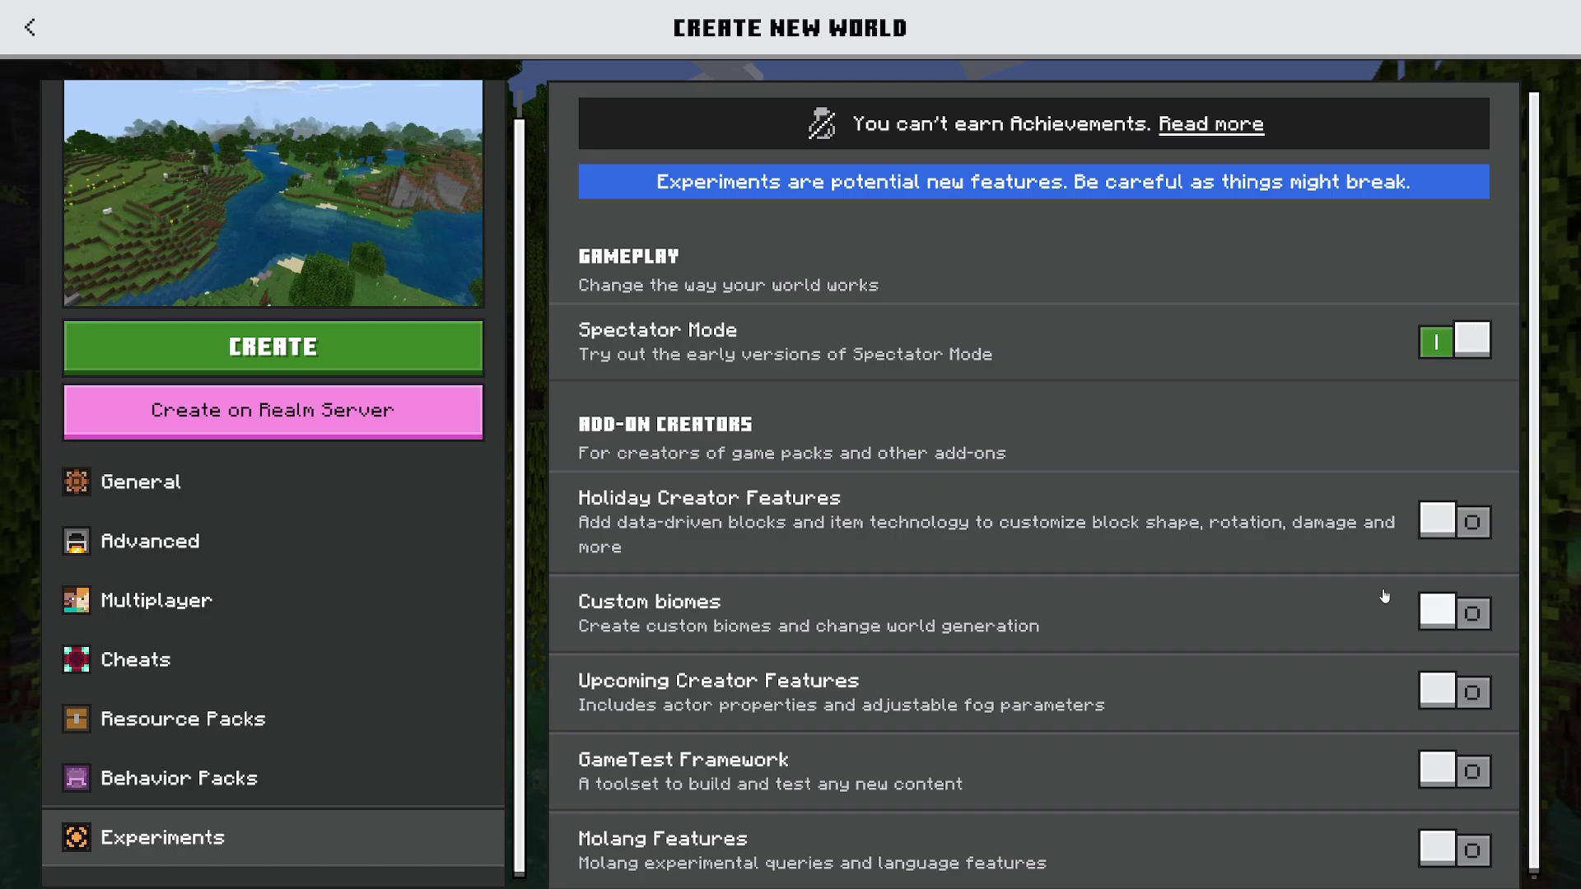
{"action": "left_click", "coordinate": [1455, 521]}
{"action": "left_click", "coordinate": [1449, 614]}
{"action": "left_click", "coordinate": [1447, 686]}
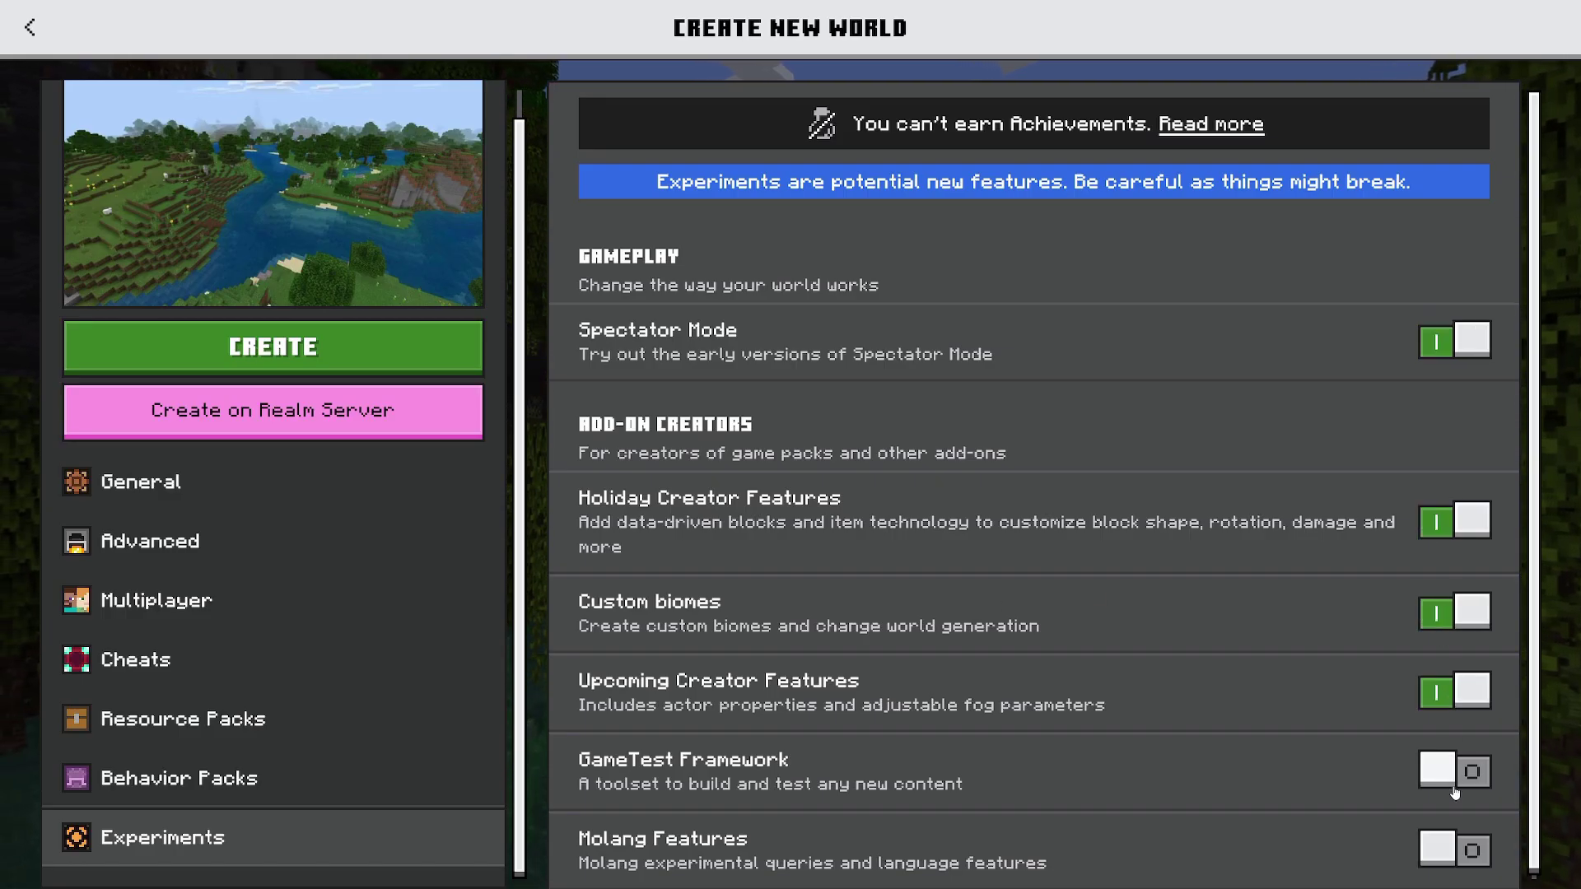
{"action": "left_click", "coordinate": [1439, 769]}
{"action": "left_click", "coordinate": [1435, 853]}
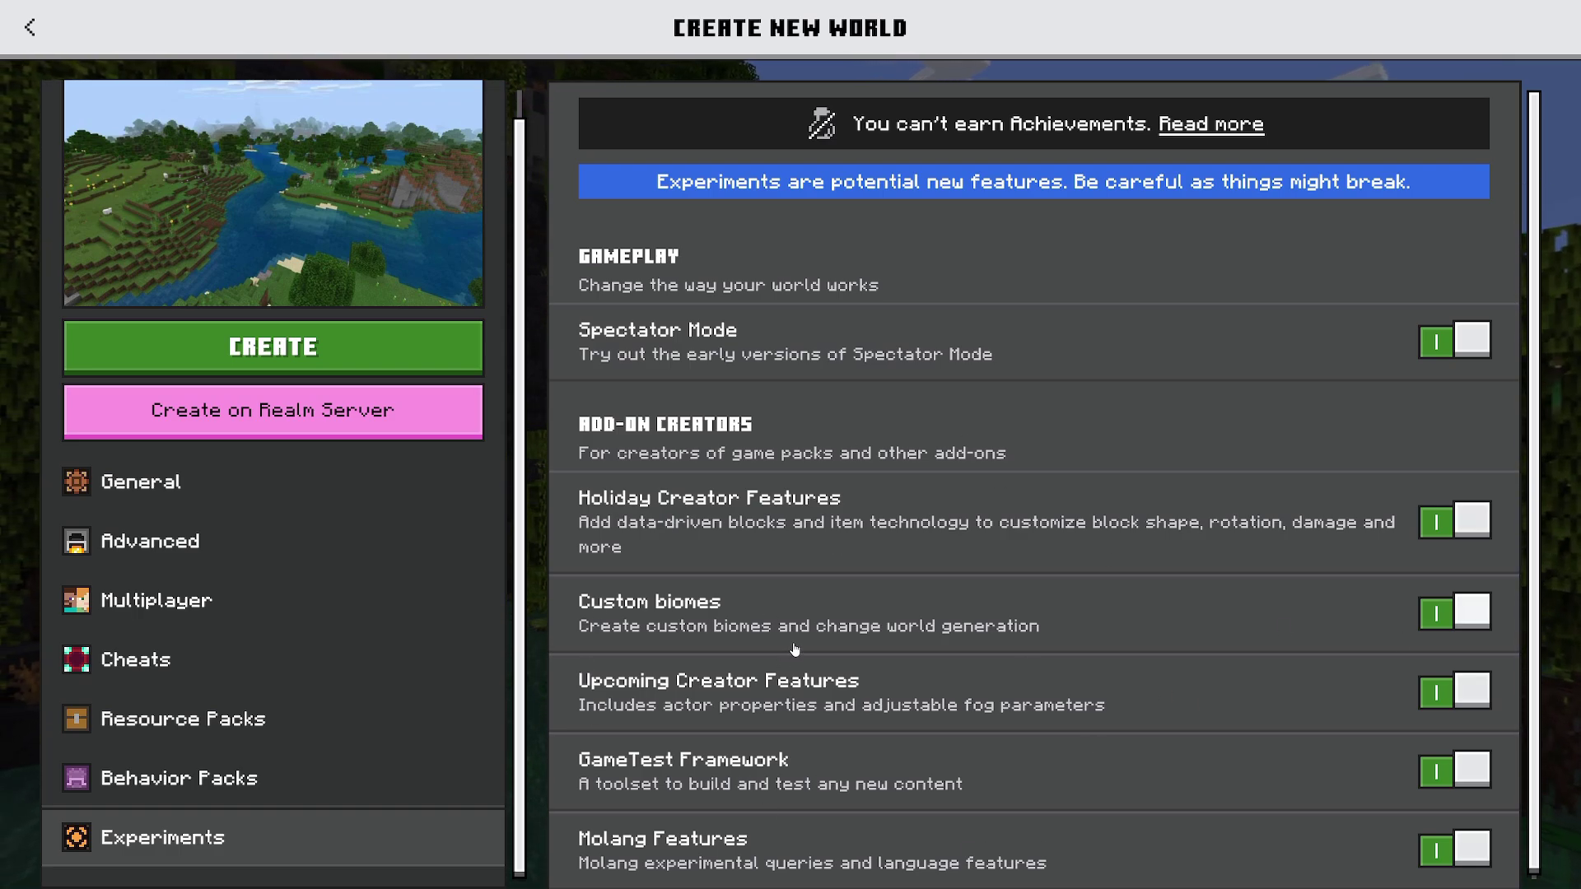
Step: Look over the gameplay and add-on creator experiments, ending on the world's general settings
{"action": "scroll", "coordinate": [699, 629], "scroll_direction": "down", "scroll_amount": 1}
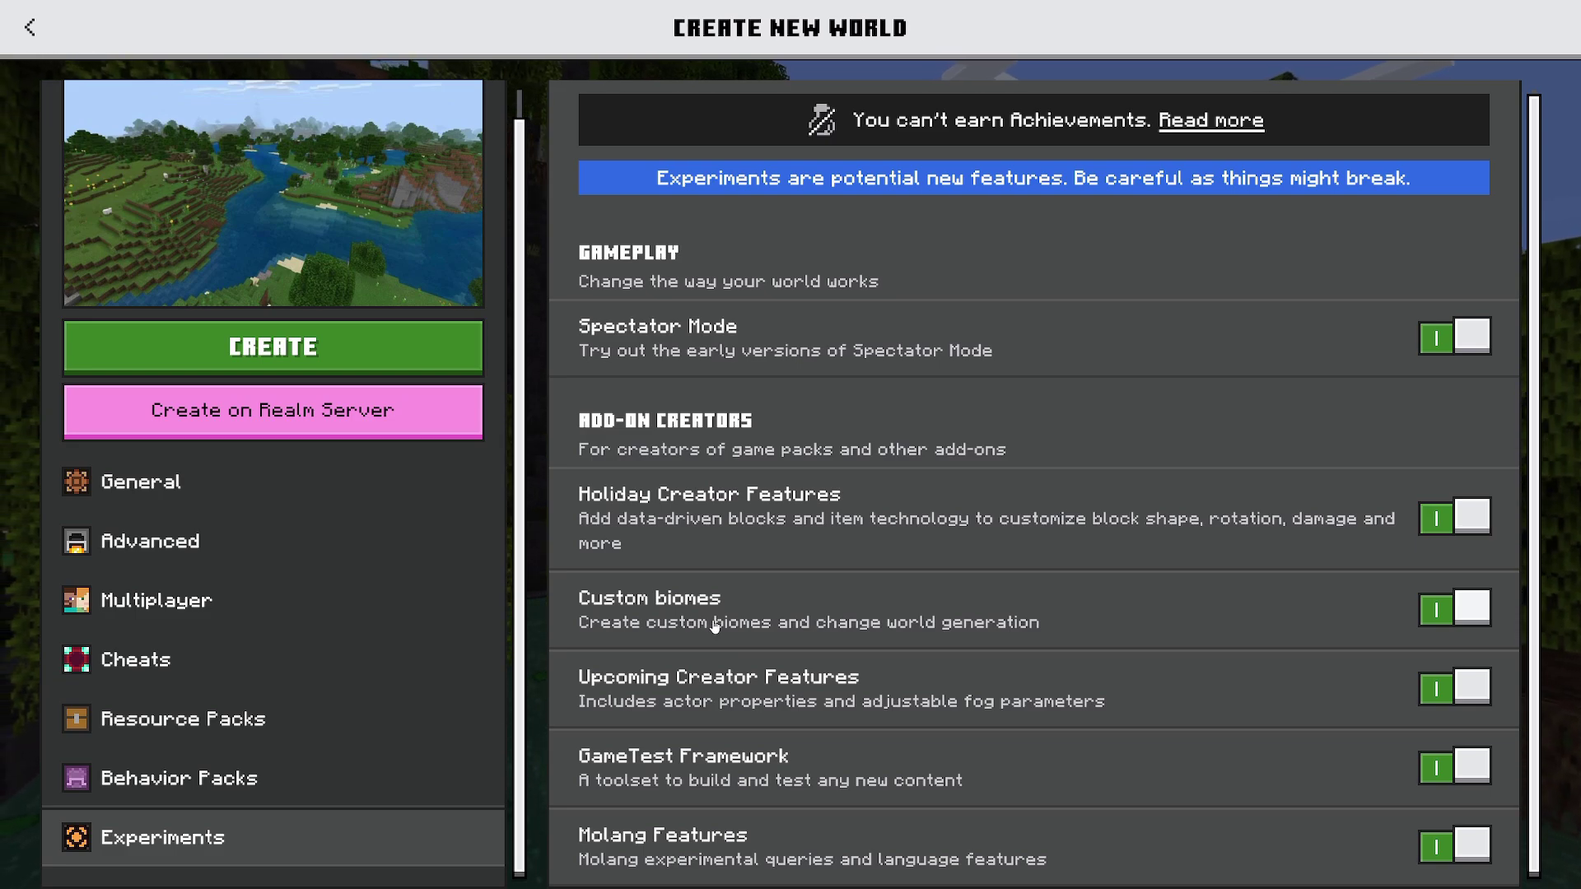
{"action": "scroll", "coordinate": [715, 626], "scroll_direction": "up", "scroll_amount": 1}
{"action": "scroll", "coordinate": [736, 463], "scroll_direction": "down", "scroll_amount": 1}
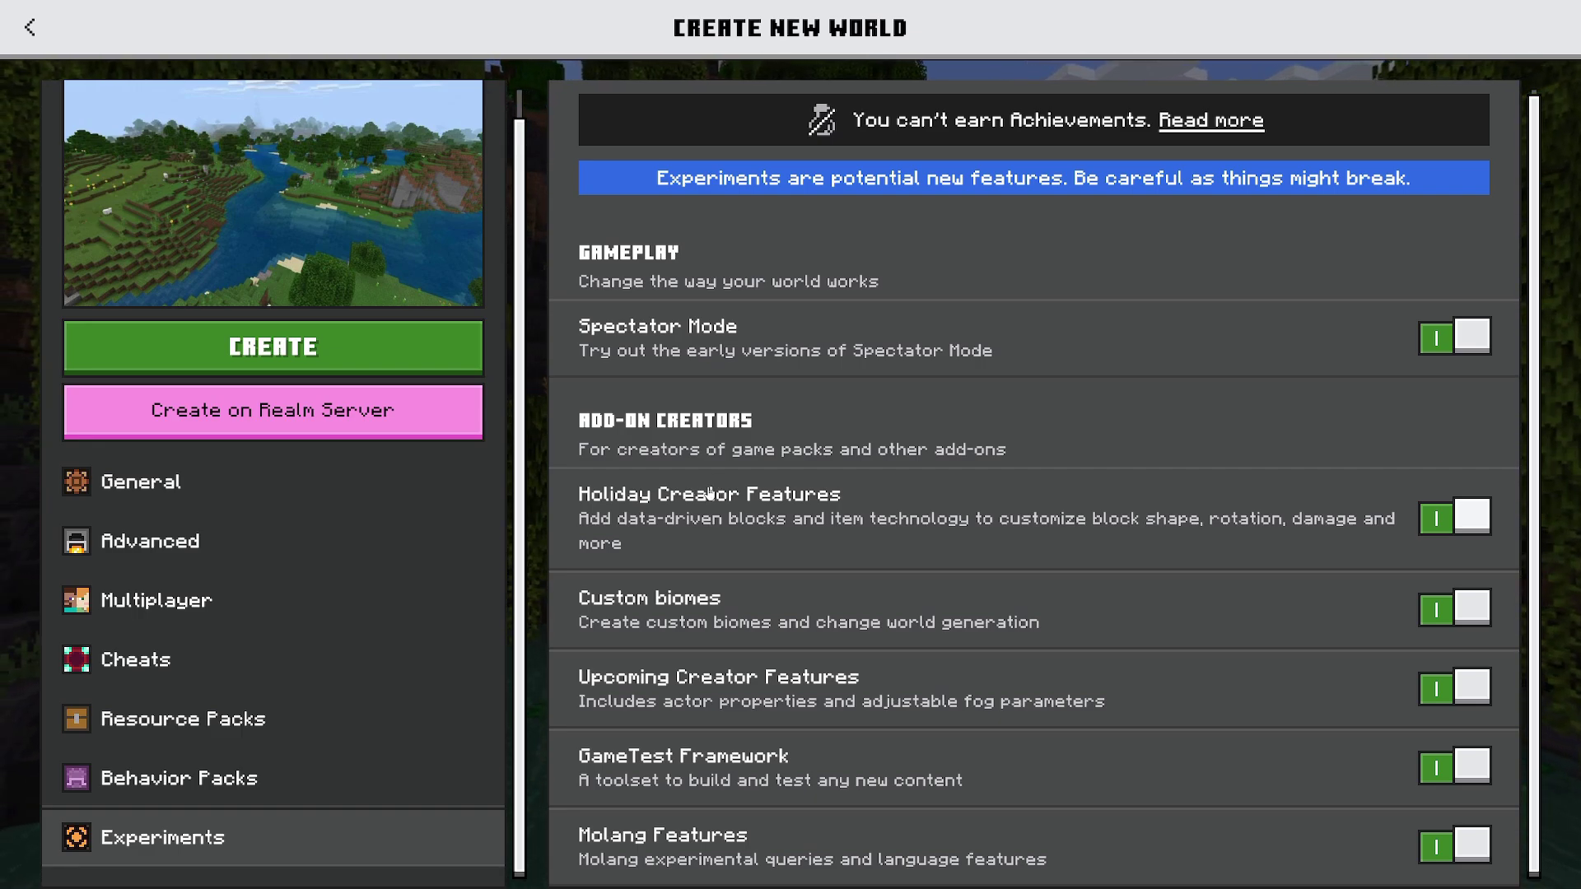
{"action": "scroll", "coordinate": [986, 783], "scroll_direction": "up", "scroll_amount": 1}
{"action": "scroll", "coordinate": [955, 770], "scroll_direction": "down", "scroll_amount": 1}
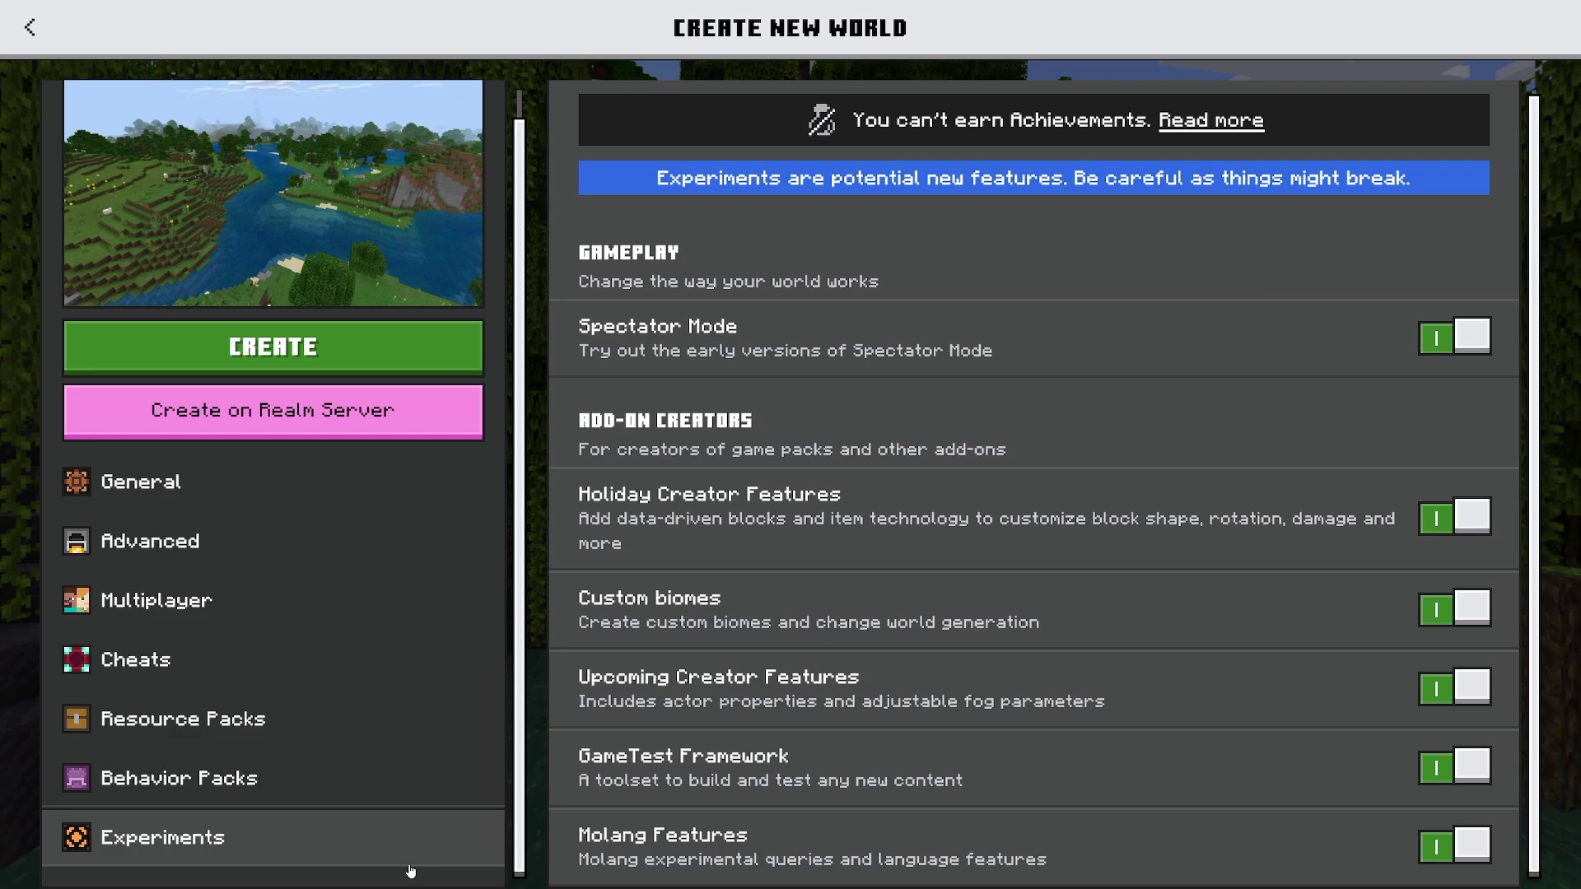
{"action": "scroll", "coordinate": [782, 506], "scroll_direction": "up", "scroll_amount": 1}
{"action": "scroll", "coordinate": [928, 588], "scroll_direction": "down", "scroll_amount": 1}
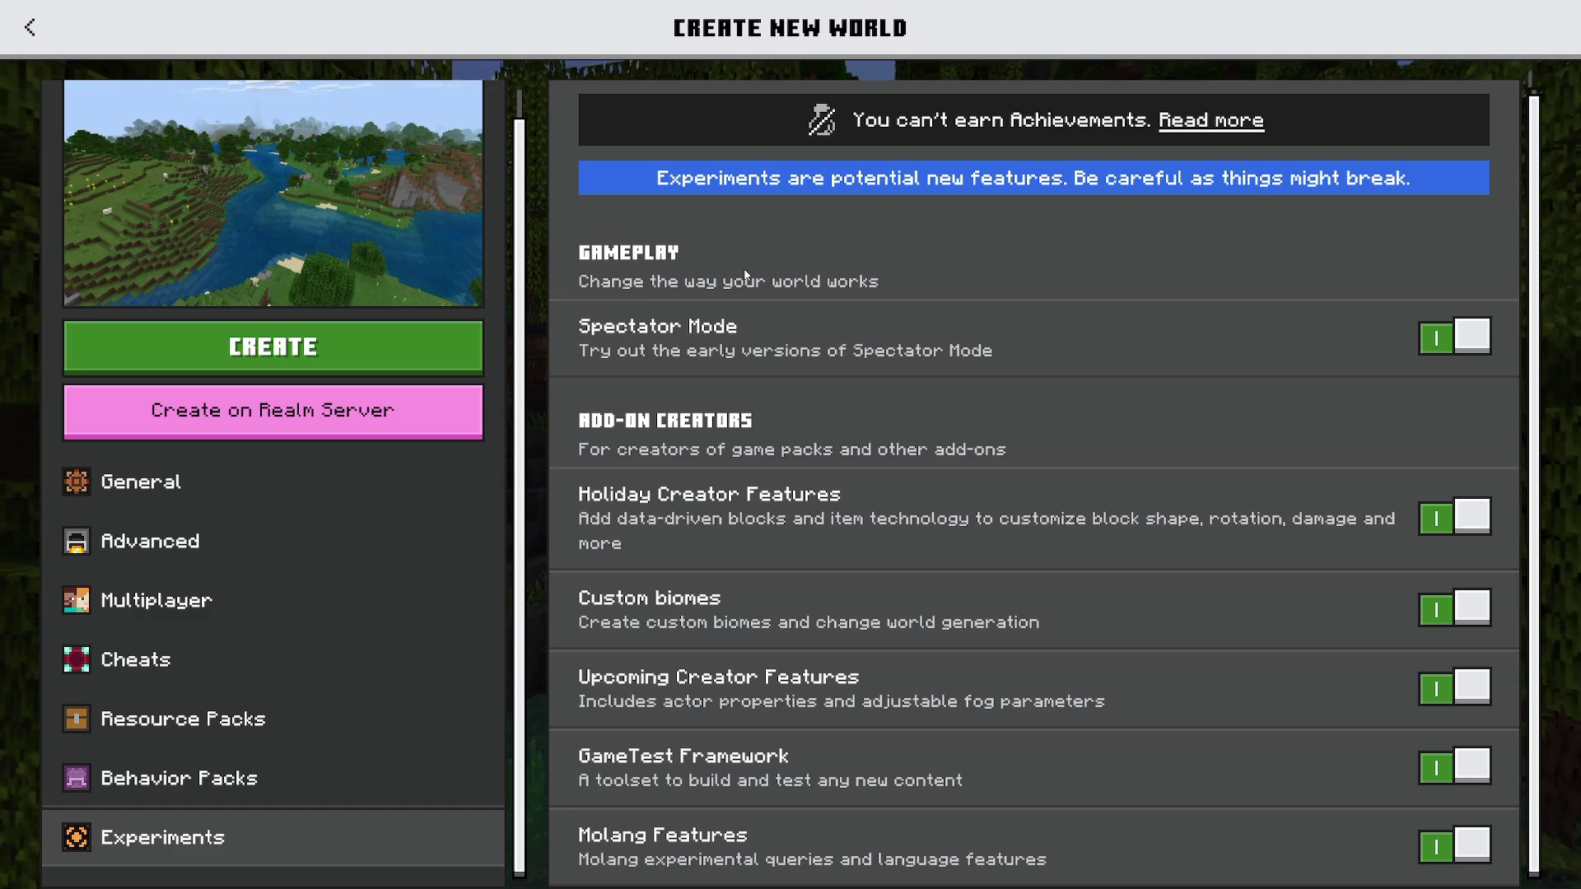
{"action": "scroll", "coordinate": [741, 401], "scroll_direction": "up", "scroll_amount": 1}
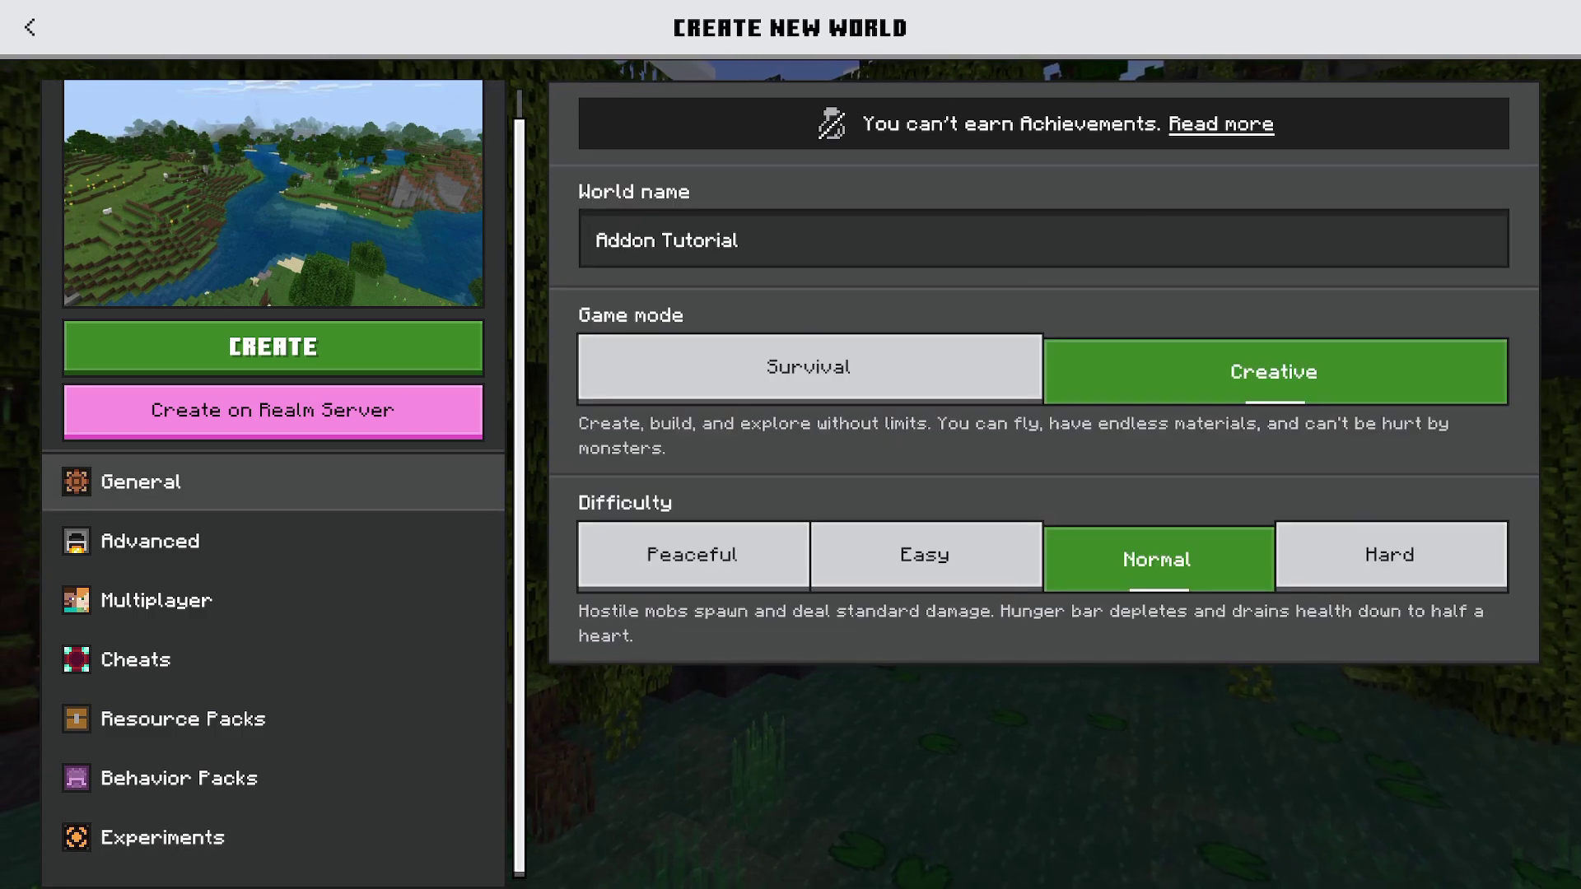
Step: Create the world, walk through the forest and fly up above the trees
{"action": "left_click", "coordinate": [258, 352]}
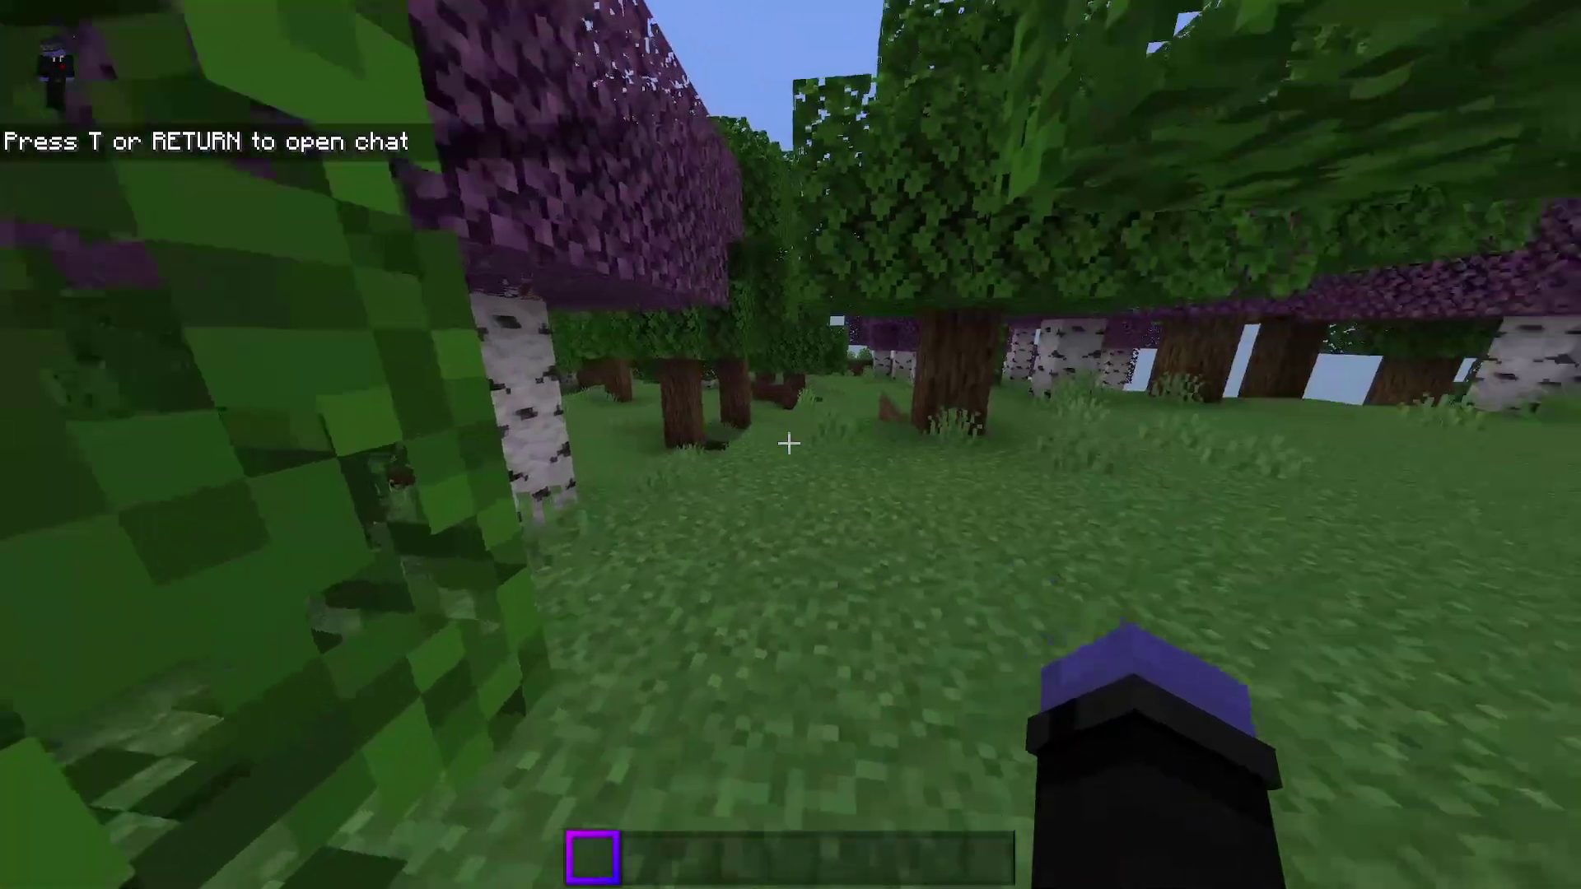
{"action": "key", "text": "w"}
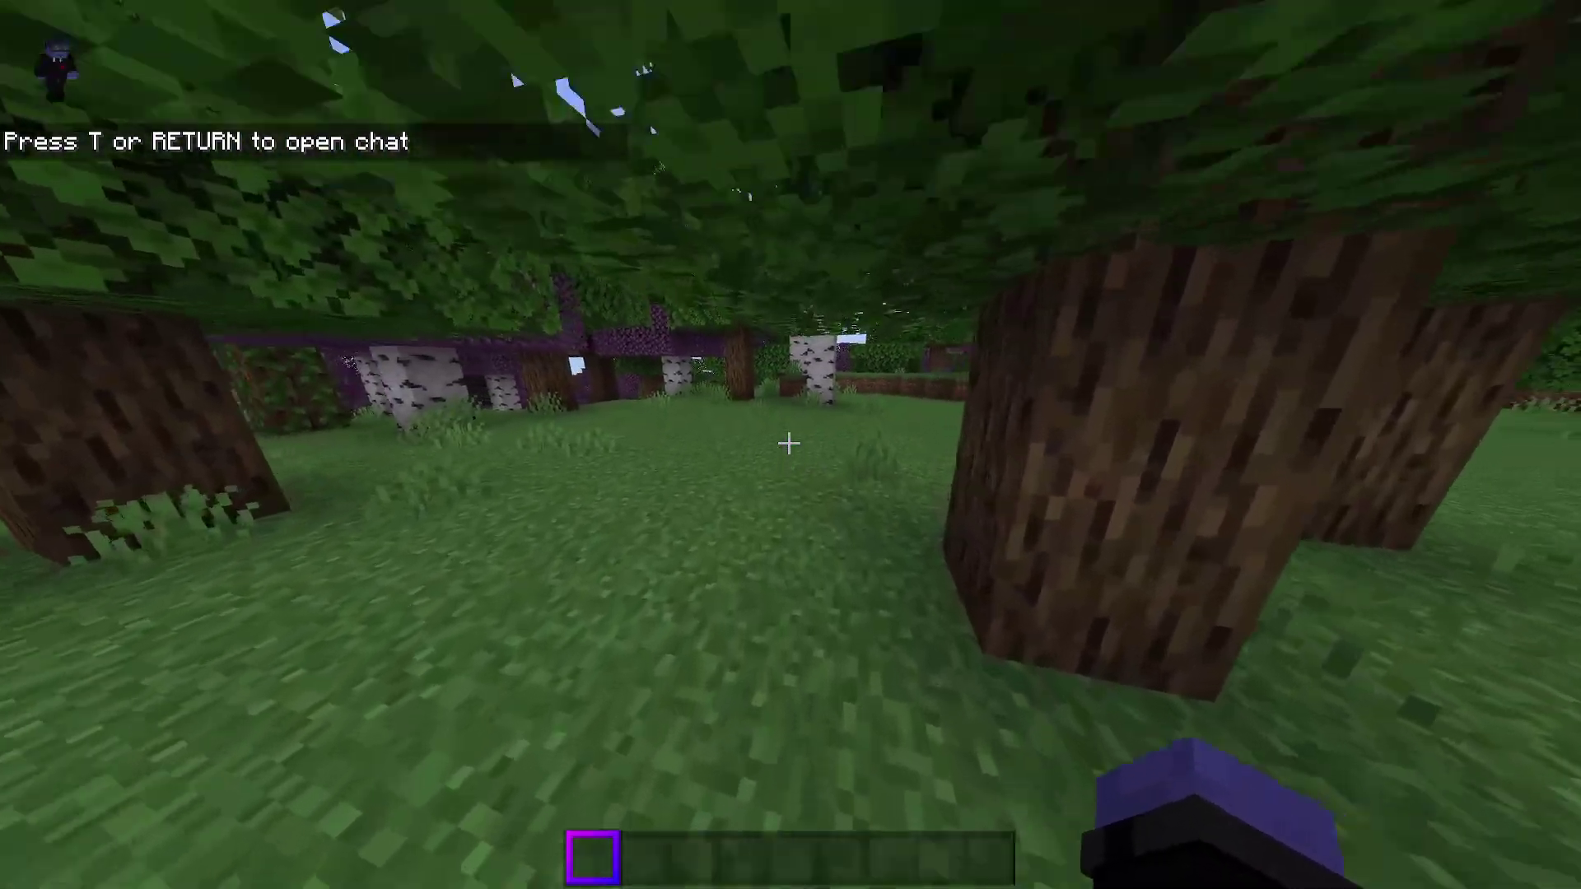
{"action": "key", "text": "w"}
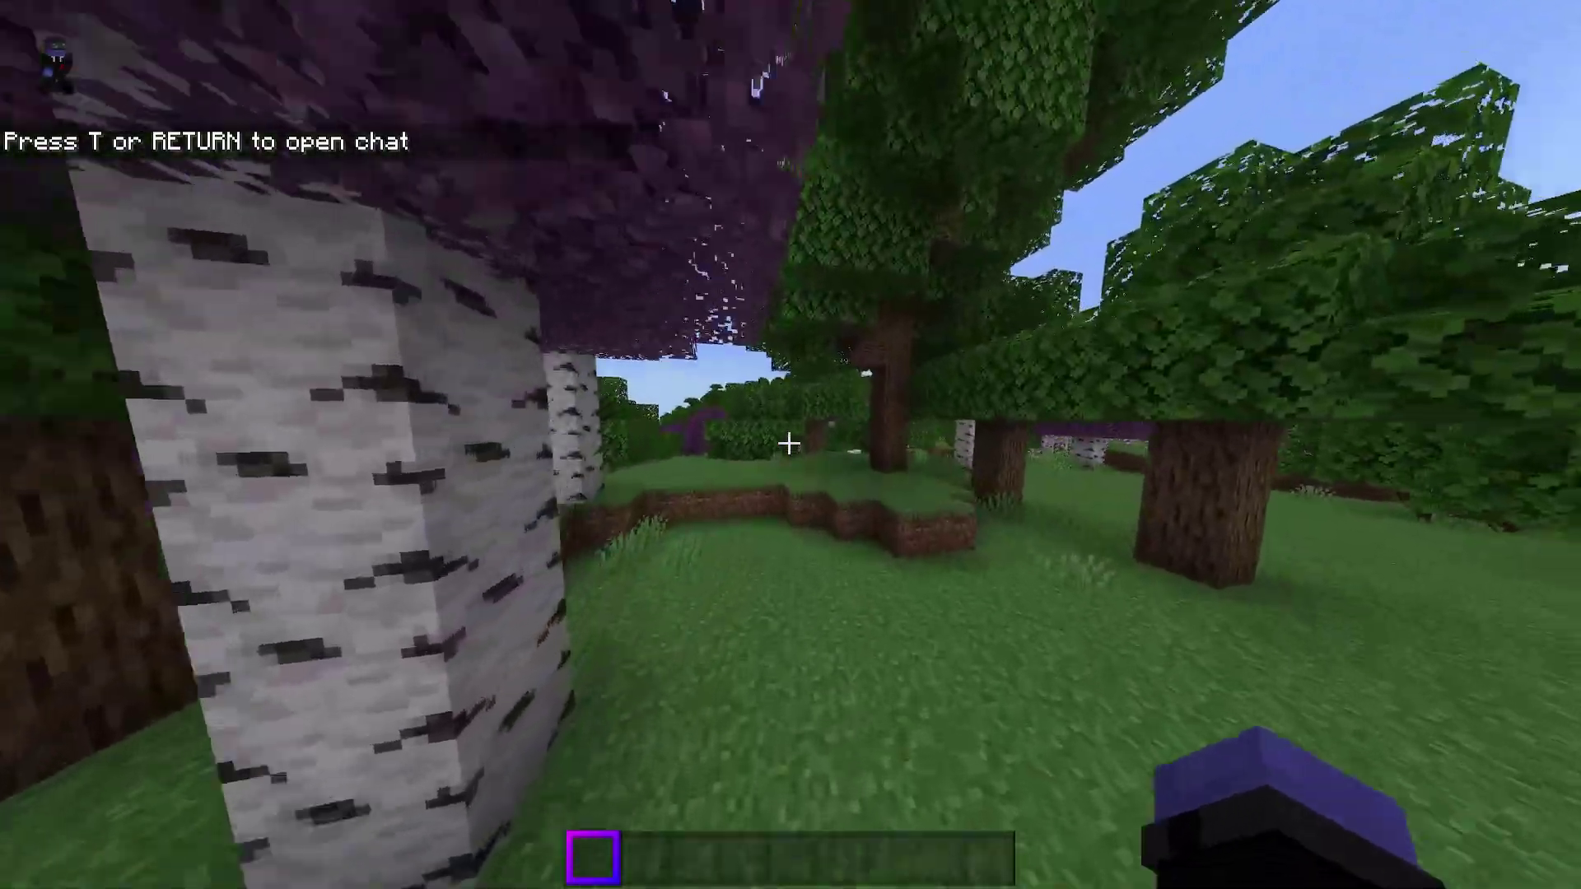
{"action": "key", "text": "space"}
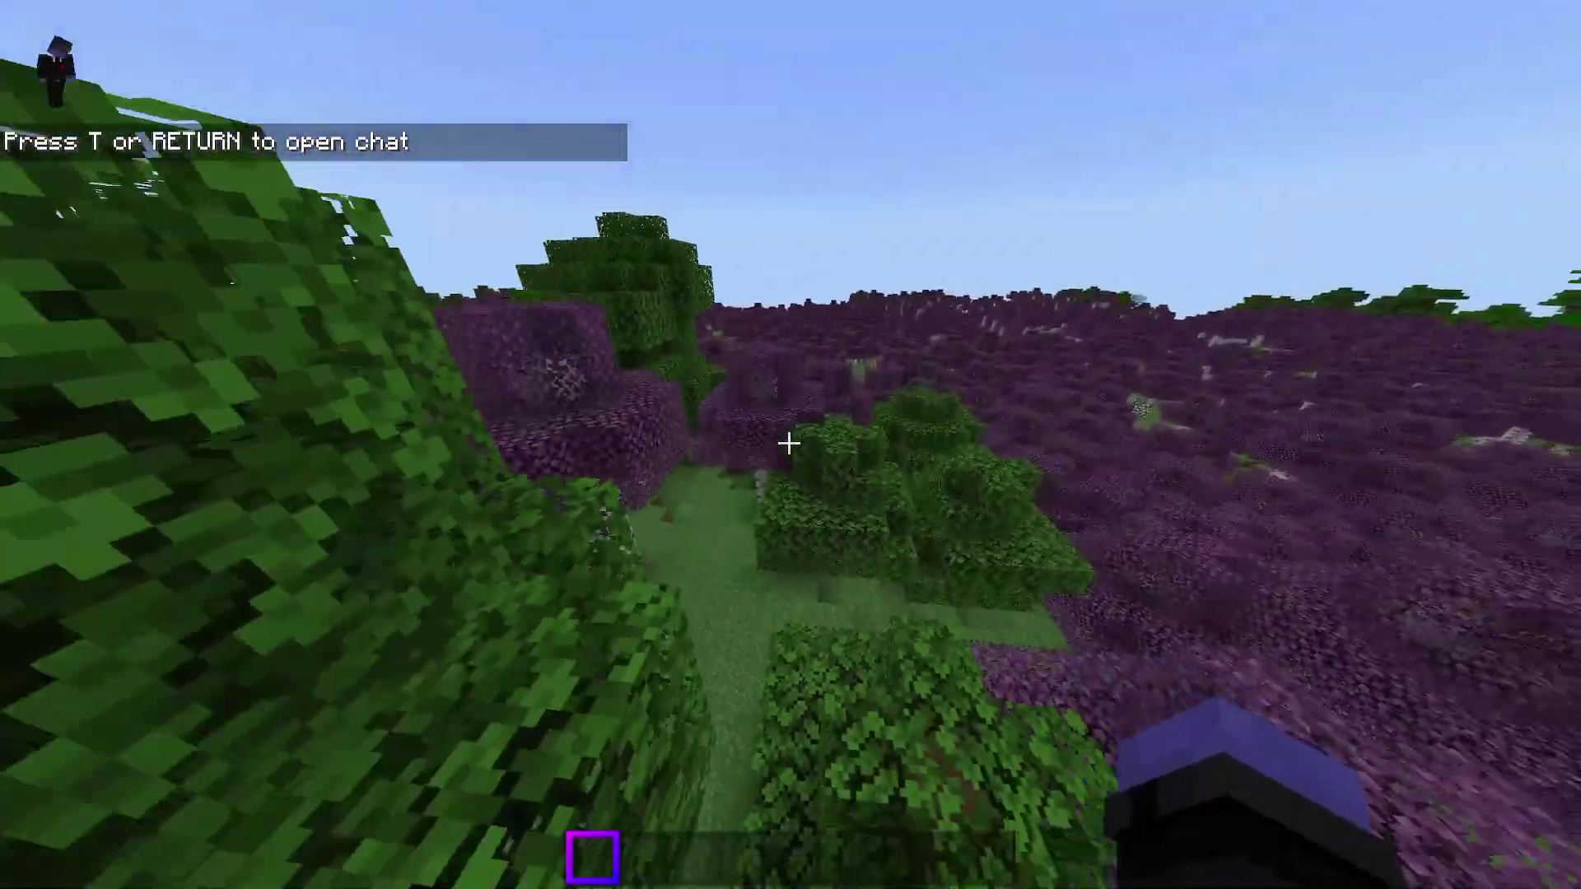
Step: Add five pet furniture items from the end of the creative inventory to the hotbar, including a cat tree and a Dog's house
{"action": "key", "text": "e"}
{"action": "left_click_drag", "start_coordinate": [1173, 341], "coordinate": [1169, 629]}
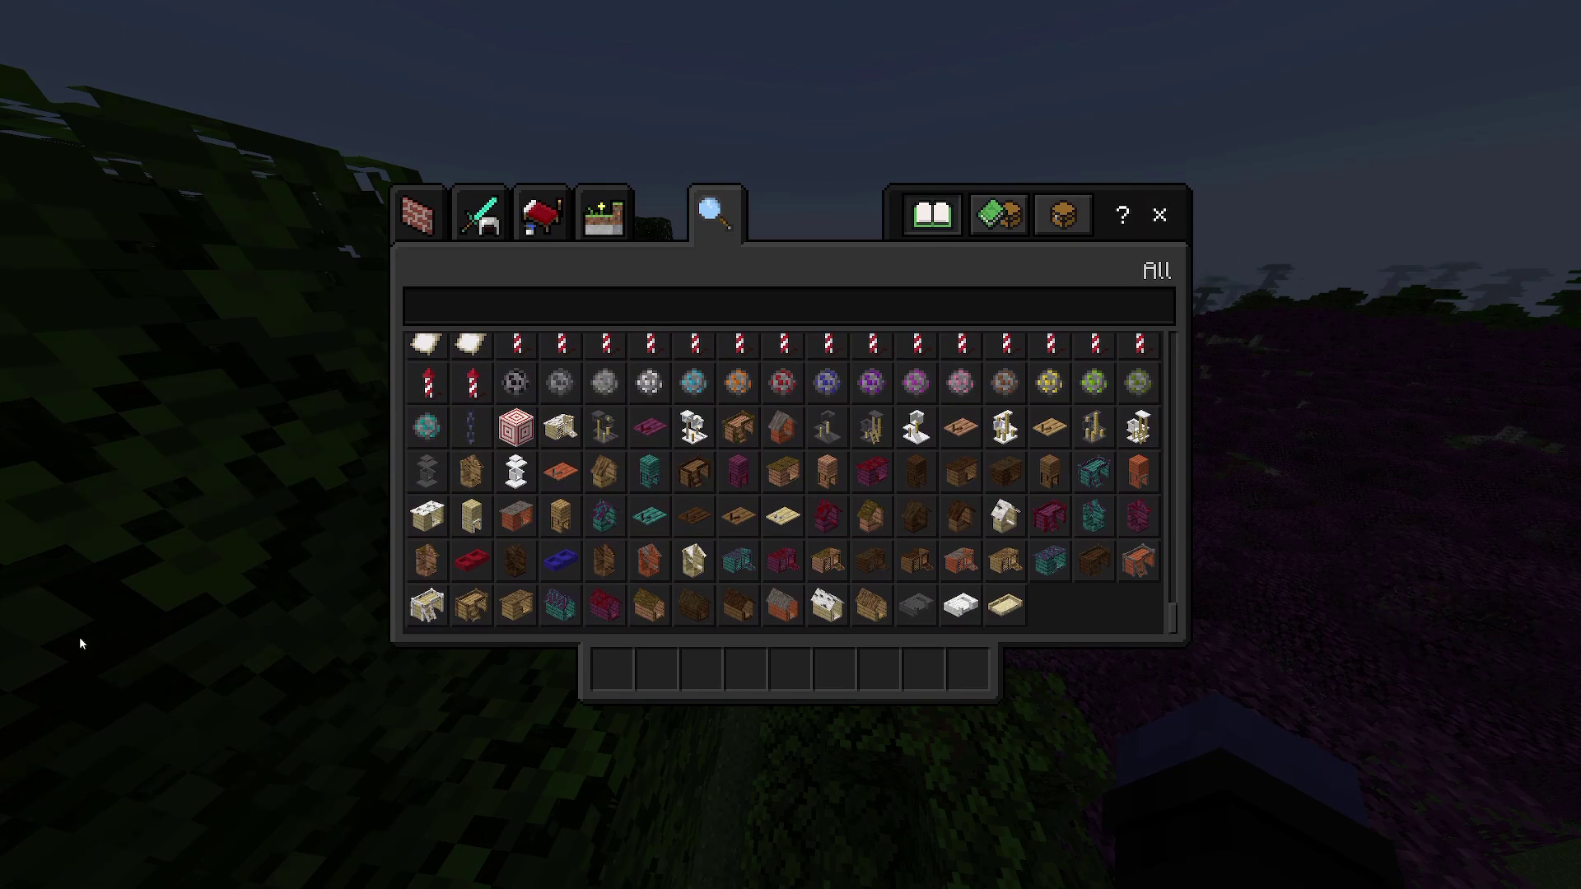
{"action": "left_click", "coordinate": [602, 427], "text": "shift"}
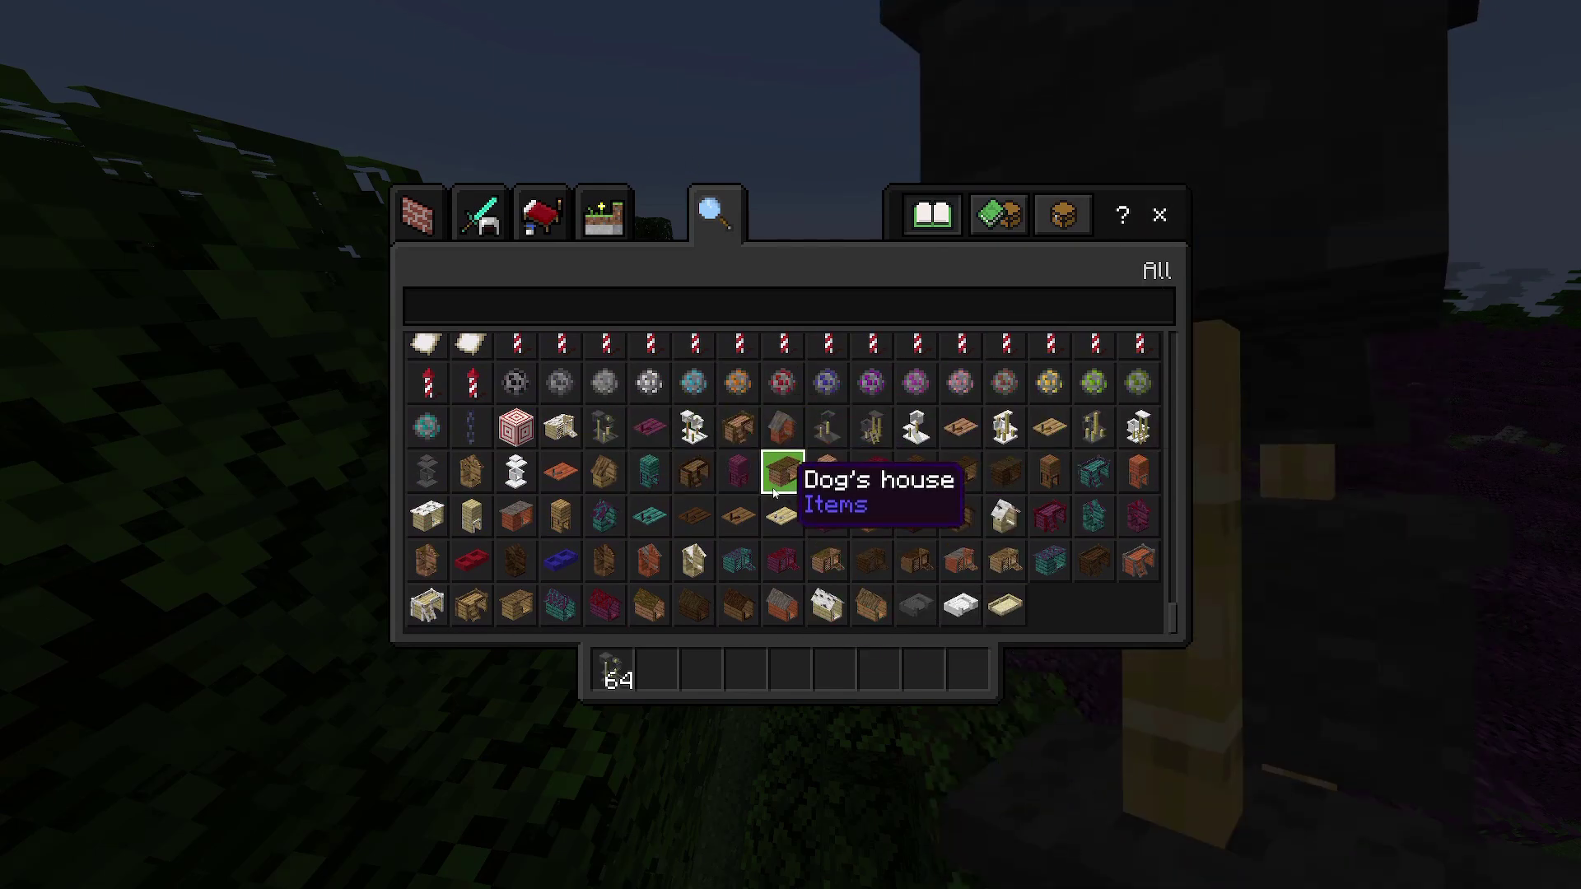
{"action": "left_click", "coordinate": [780, 471], "text": "shift"}
{"action": "left_click", "coordinate": [782, 561], "text": "shift"}
{"action": "left_click", "coordinate": [826, 560], "text": "shift"}
{"action": "left_click", "coordinate": [871, 561], "text": "shift"}
{"action": "key", "text": "e"}
Step: Place the Dog's house, two more pet houses including the Hen house, and the Pet door on the grass beside the cat tree
{"action": "key", "text": "F5"}
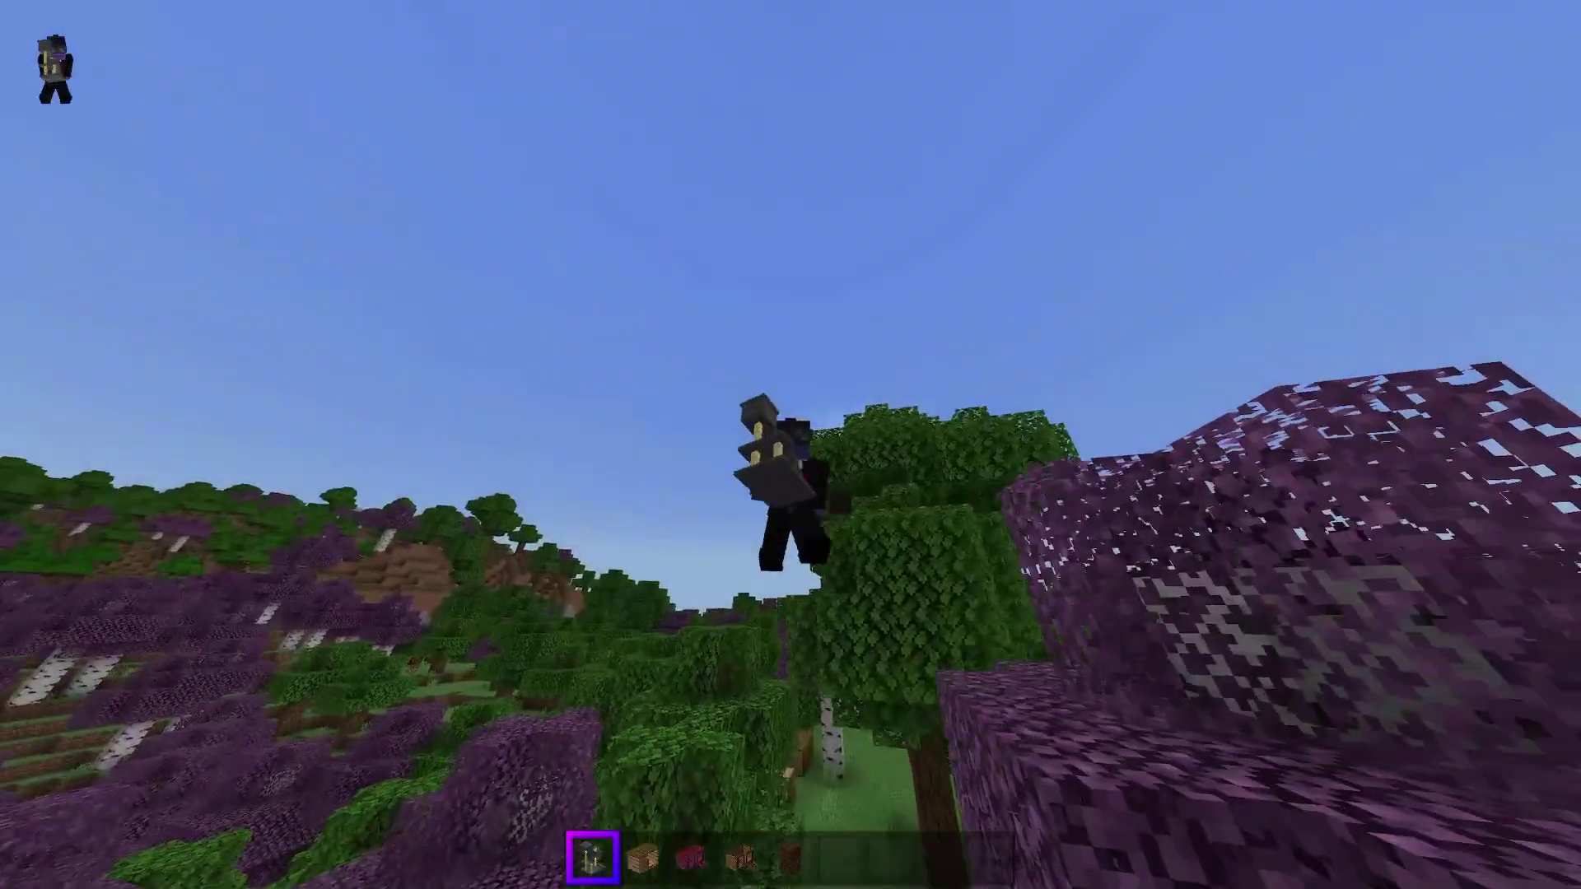
{"action": "key", "text": "F5"}
{"action": "scroll", "coordinate": [789, 445], "scroll_direction": "down", "scroll_amount": 1}
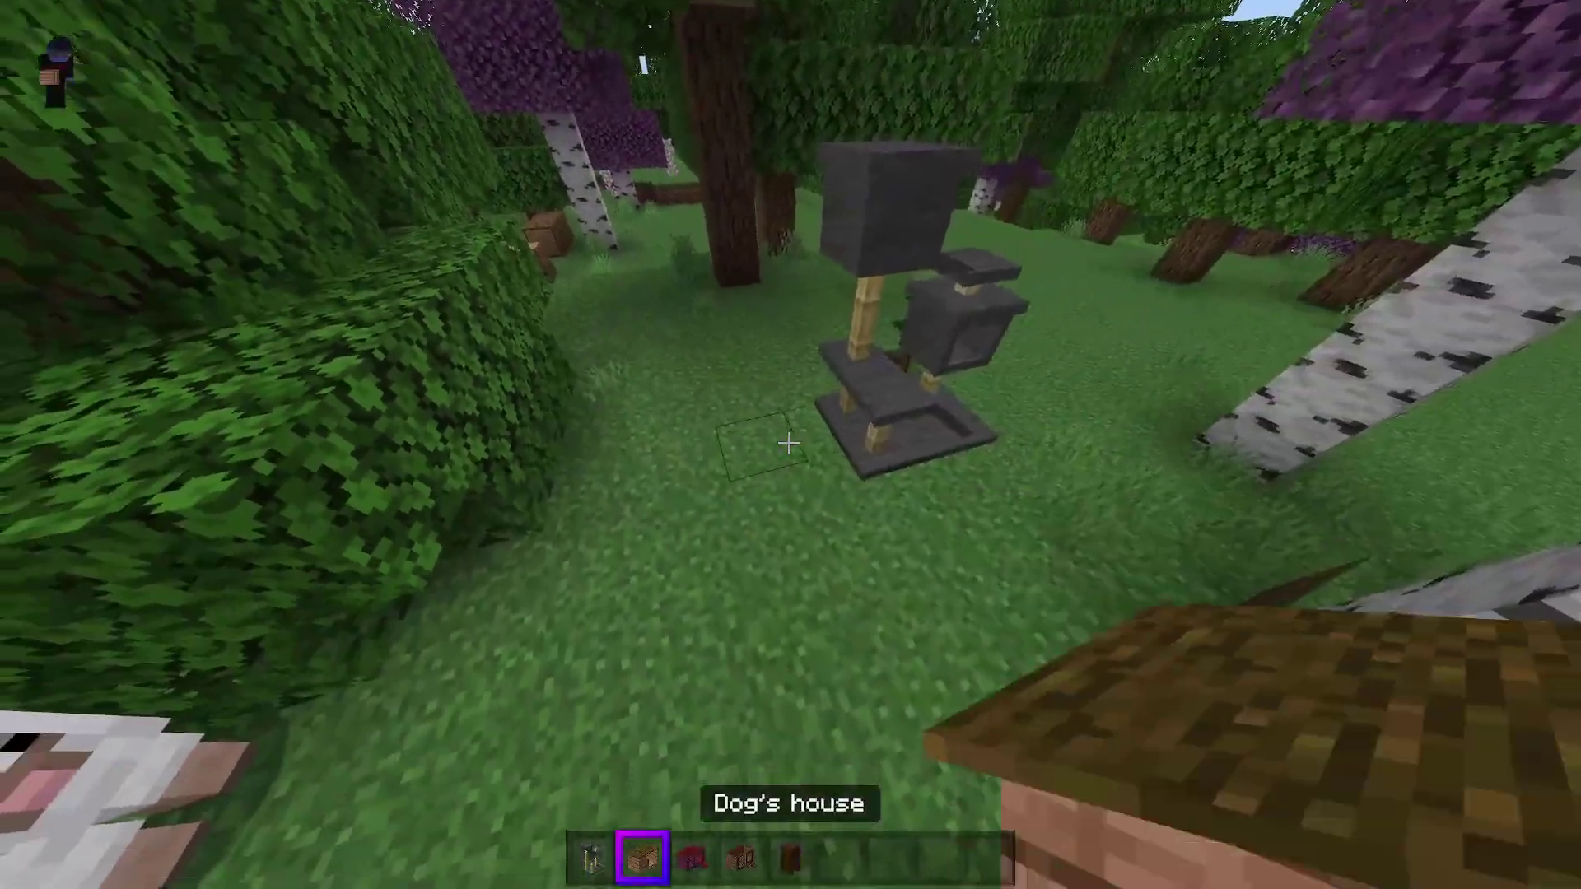
{"action": "right_click", "coordinate": [789, 444]}
{"action": "scroll", "coordinate": [789, 445], "scroll_direction": "down", "scroll_amount": 1}
{"action": "right_click", "coordinate": [789, 445]}
{"action": "scroll", "coordinate": [789, 445], "scroll_direction": "down", "scroll_amount": 1}
{"action": "right_click", "coordinate": [789, 445]}
{"action": "scroll", "coordinate": [789, 445], "scroll_direction": "down", "scroll_amount": 1}
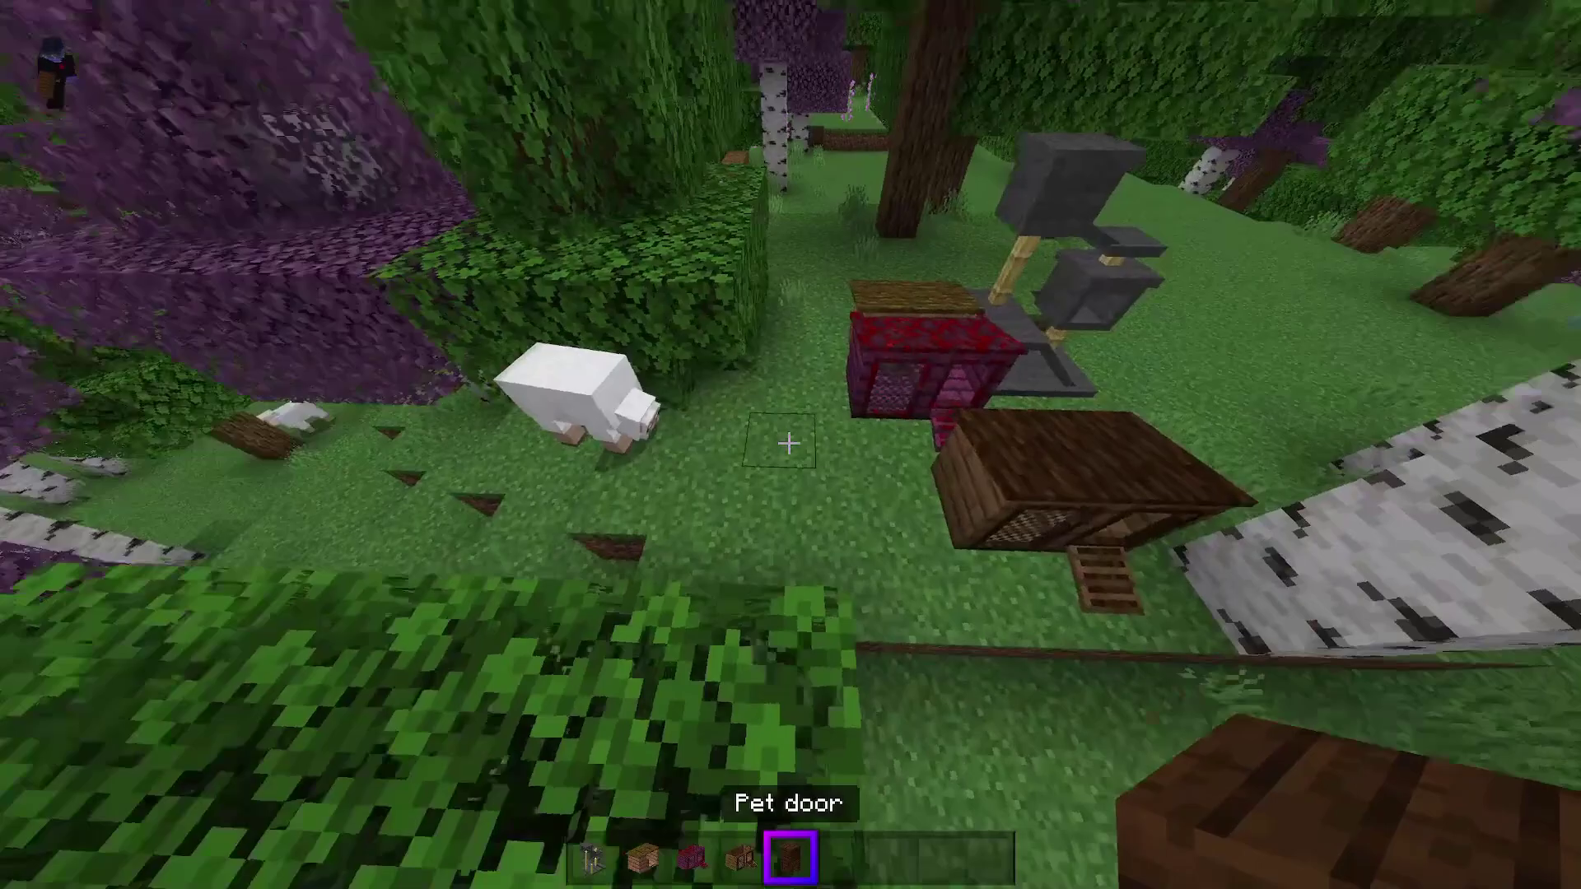
{"action": "right_click", "coordinate": [789, 445]}
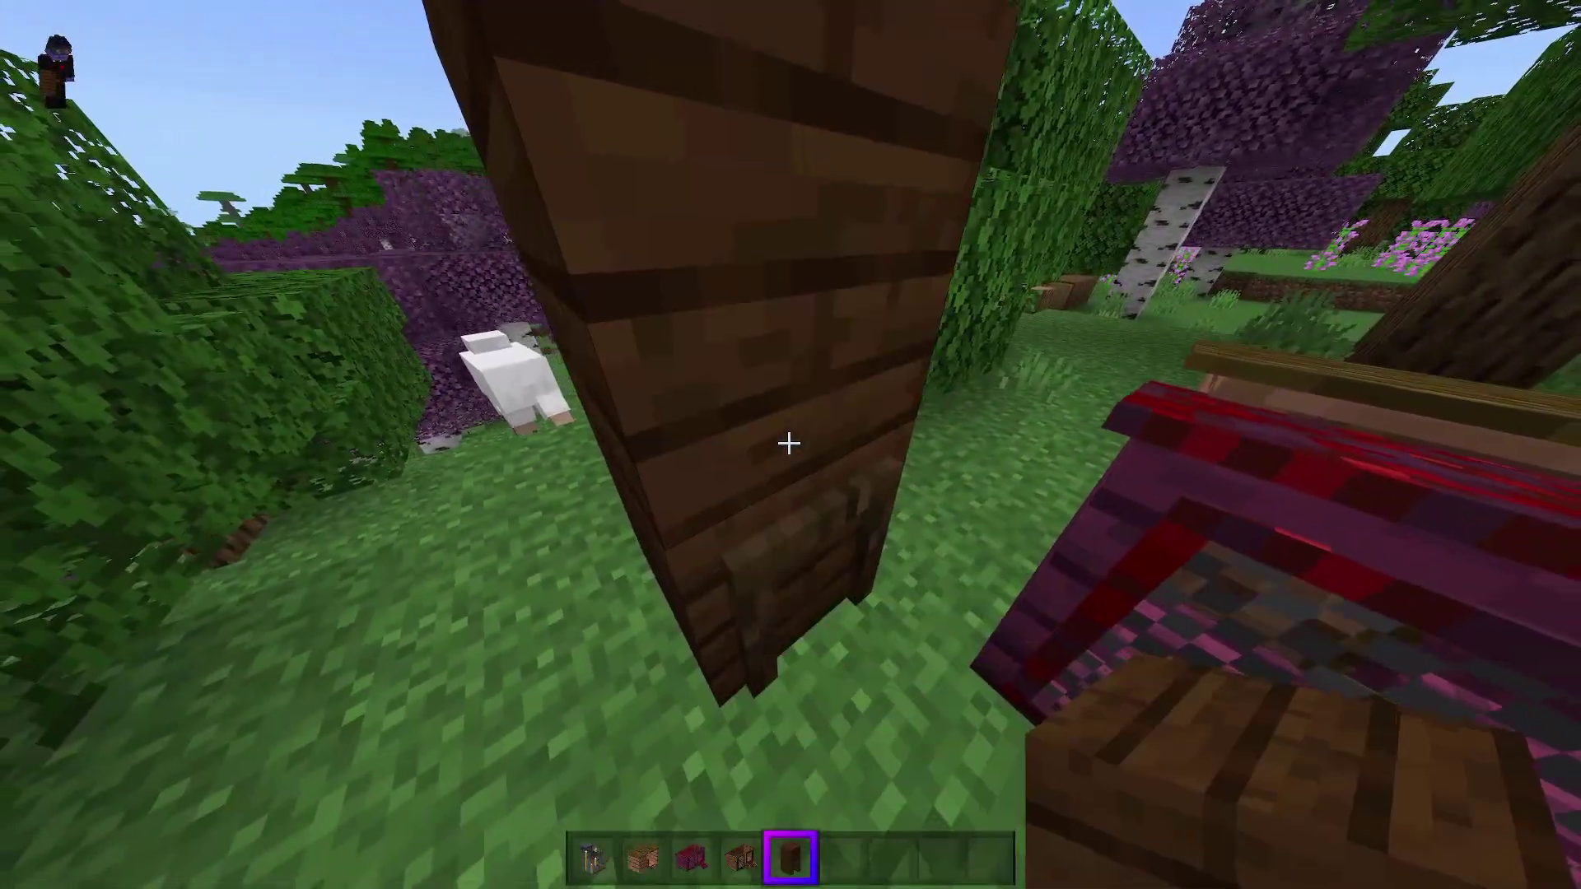
{"action": "scroll", "coordinate": [788, 445], "scroll_direction": "down", "scroll_amount": 1}
{"action": "scroll", "coordinate": [789, 445], "scroll_direction": "up", "scroll_amount": 1}
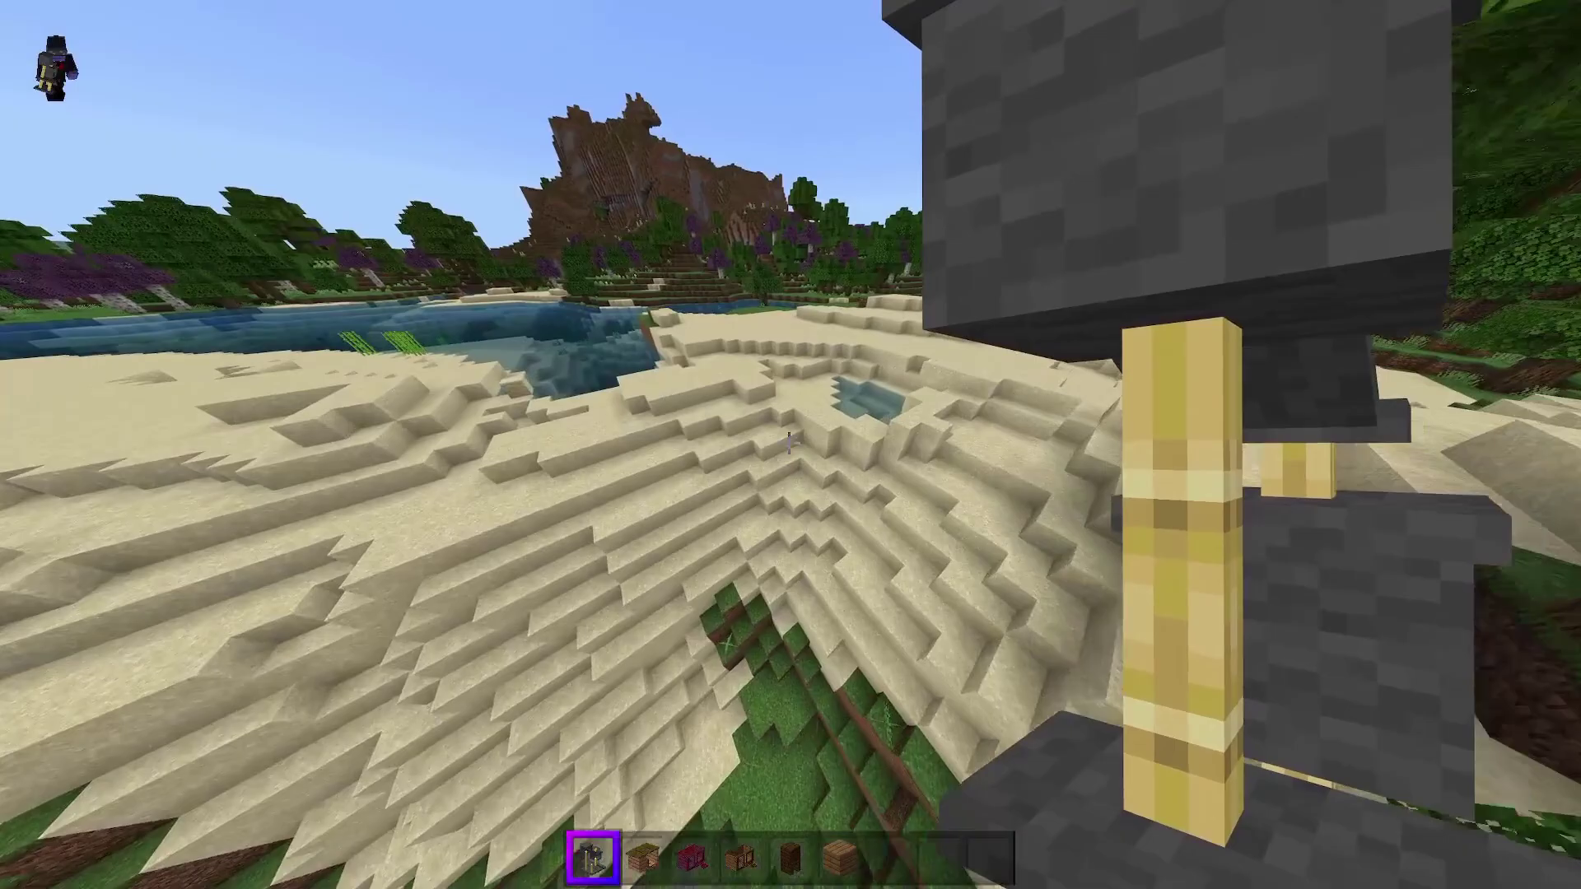
Step: Cycle through the pet furniture in the hotbar to an empty slot and walk across the sand around the placed cat tree
{"action": "scroll", "coordinate": [789, 443], "scroll_direction": "down", "scroll_amount": 3}
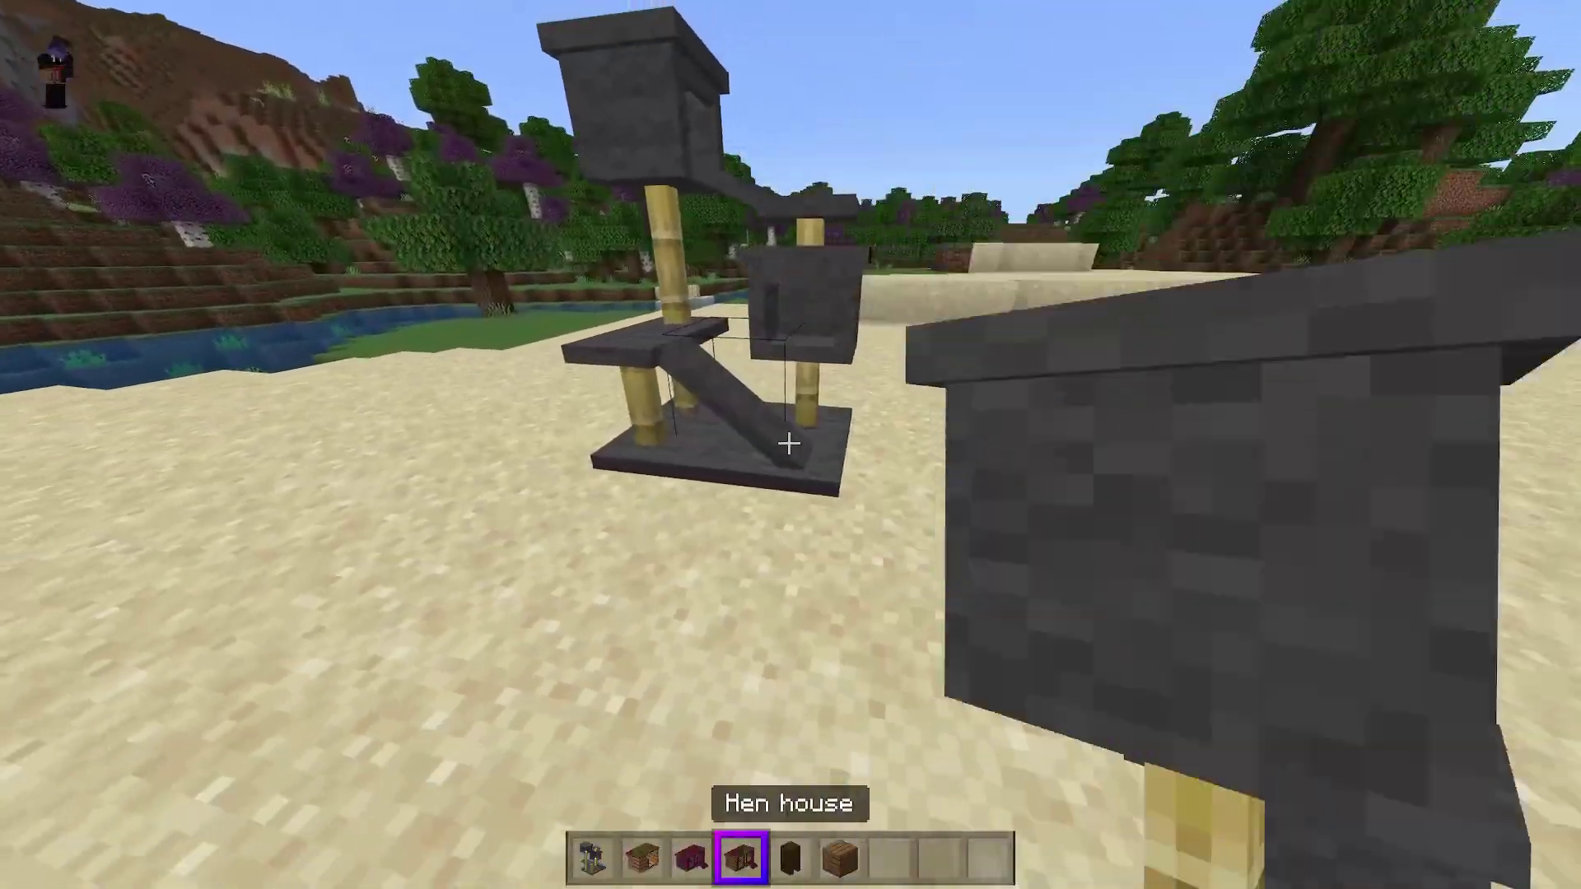
{"action": "scroll", "coordinate": [789, 443], "scroll_direction": "up", "scroll_amount": 3}
{"action": "scroll", "coordinate": [789, 443], "scroll_direction": "down", "scroll_amount": 6}
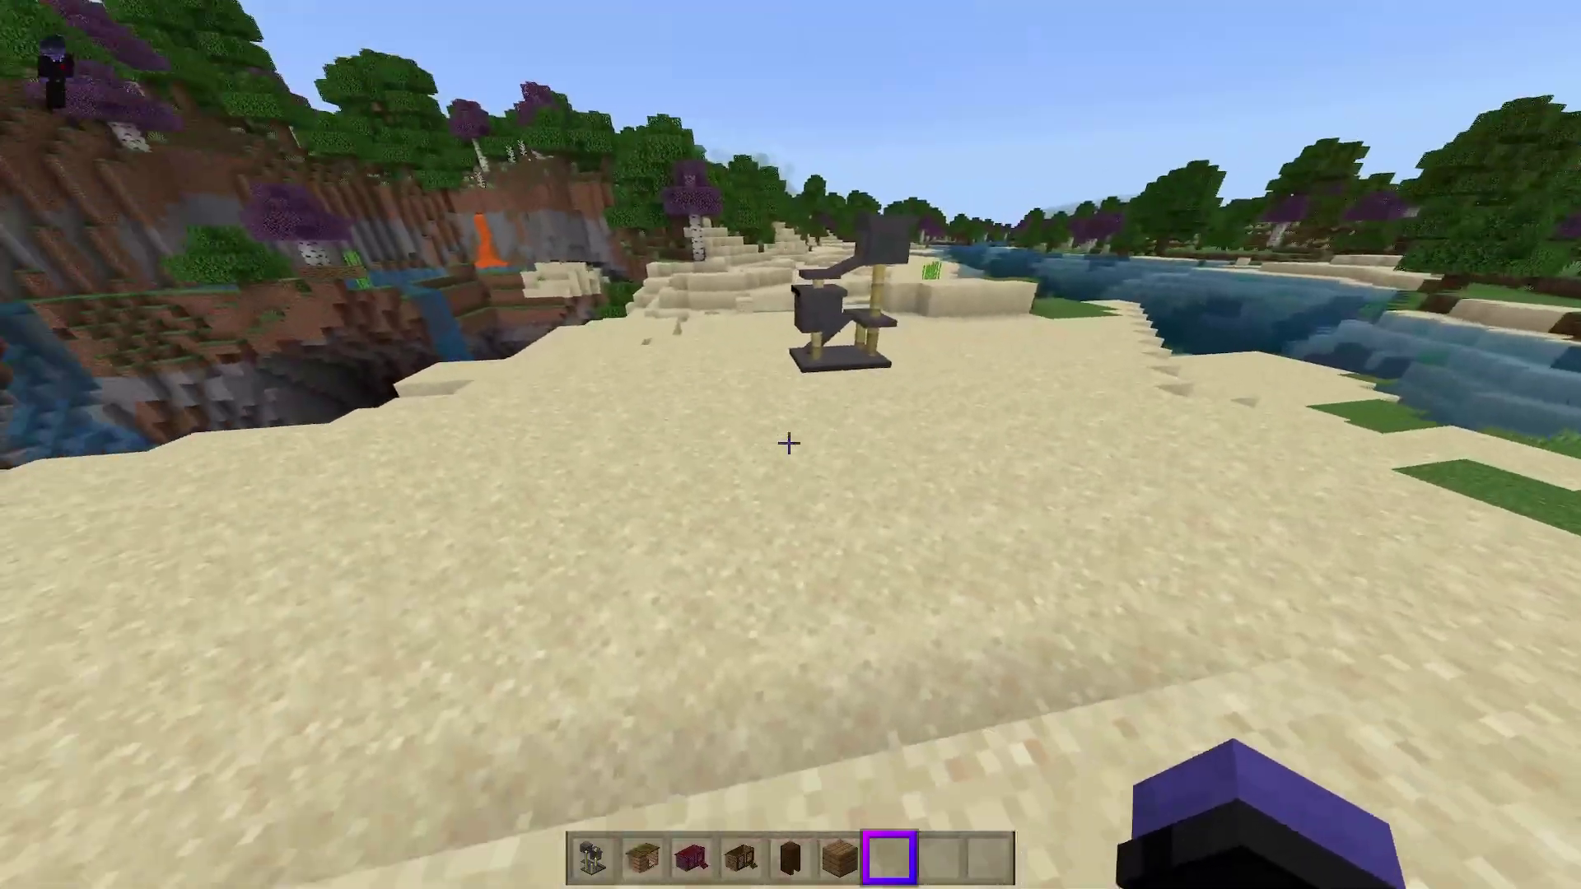
{"action": "key", "text": "w"}
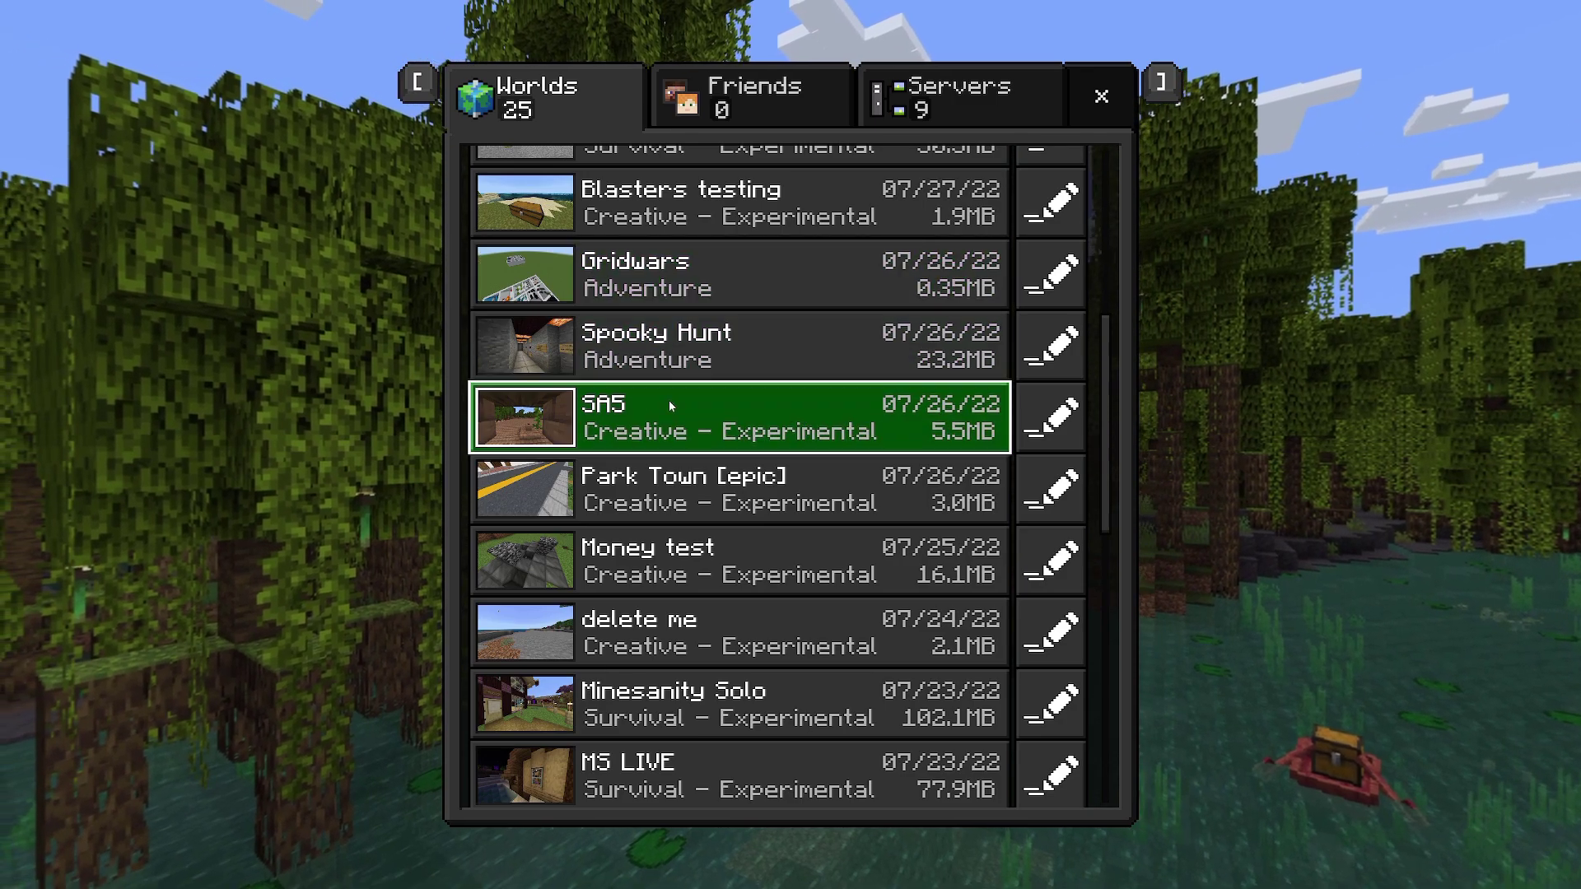
Step: Open the settings of the existing world SA5, look over its game options and make a copy of the world
{"action": "left_click", "coordinate": [1053, 418]}
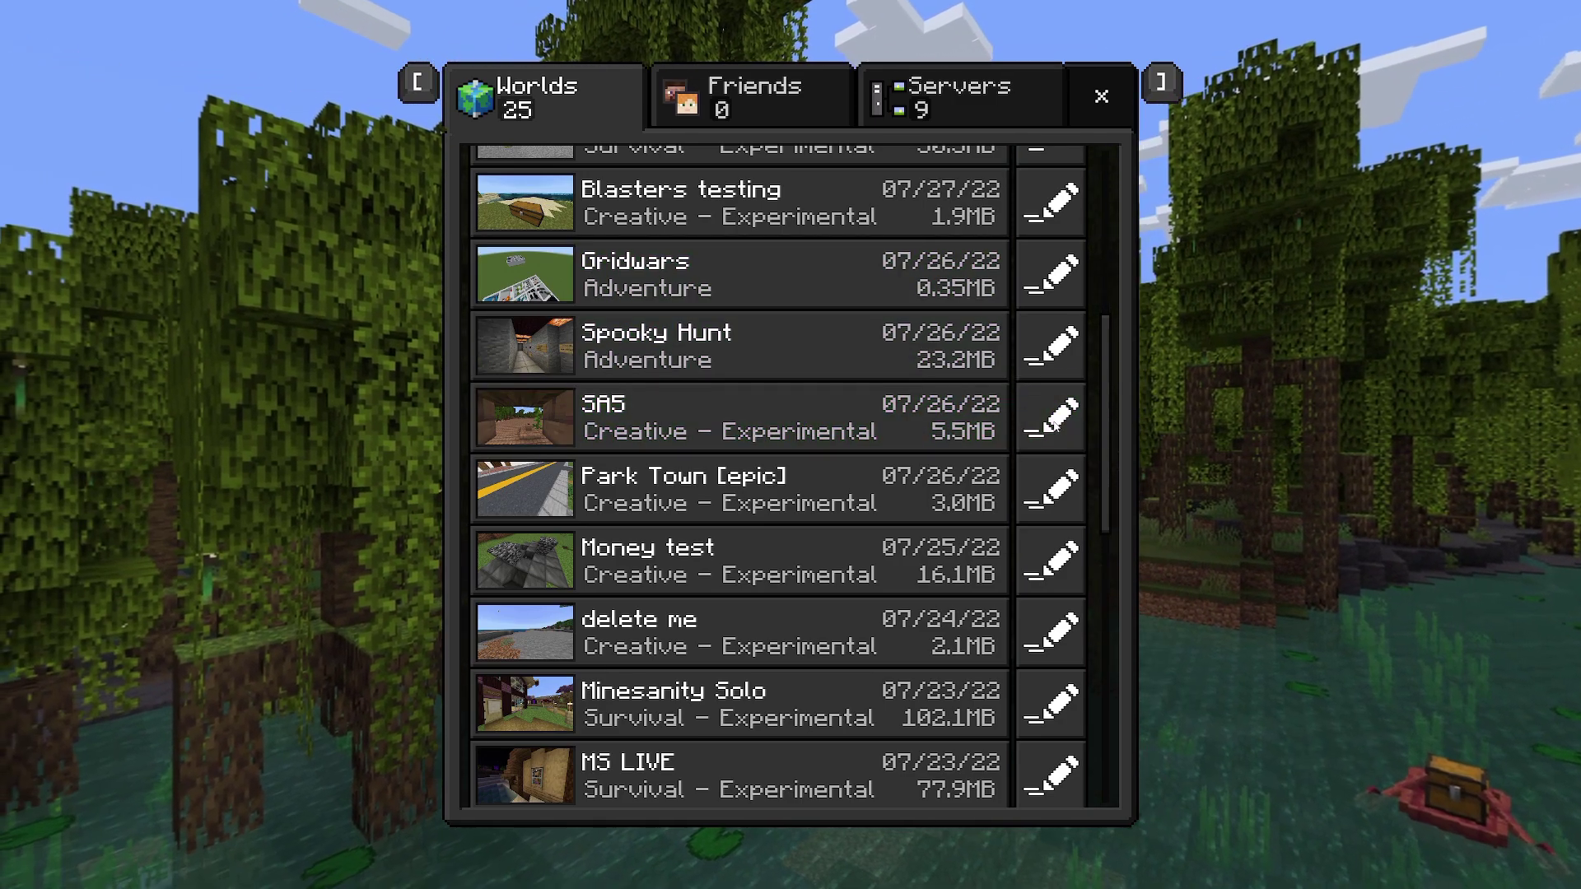
{"action": "scroll", "coordinate": [971, 349], "scroll_direction": "down", "scroll_amount": 10}
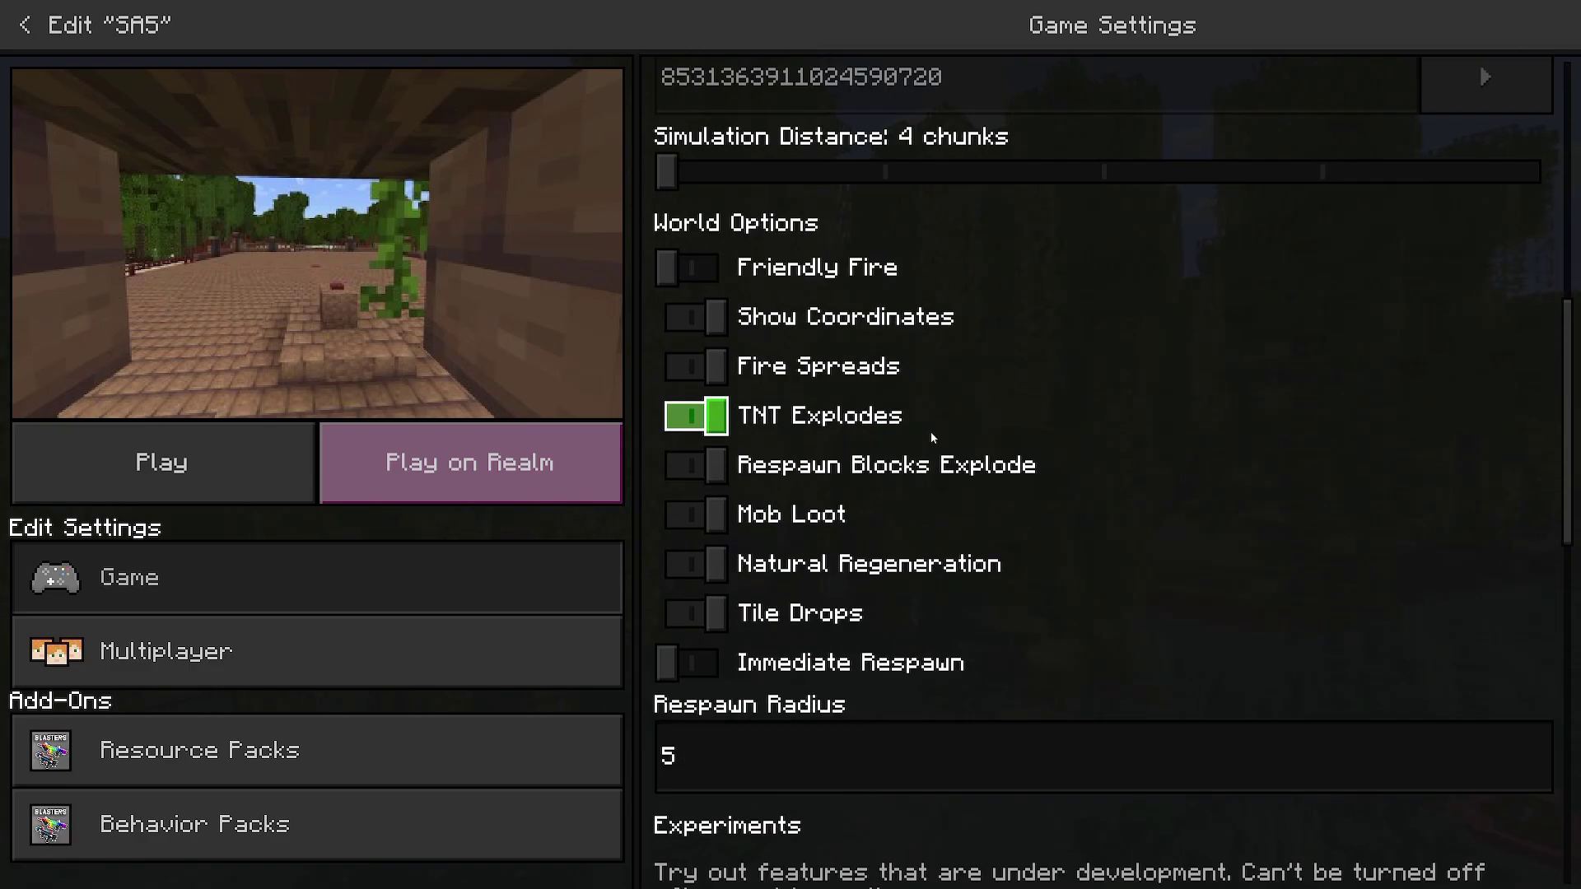
{"action": "scroll", "coordinate": [933, 430], "scroll_direction": "up", "scroll_amount": 5}
{"action": "scroll", "coordinate": [928, 416], "scroll_direction": "up", "scroll_amount": 5}
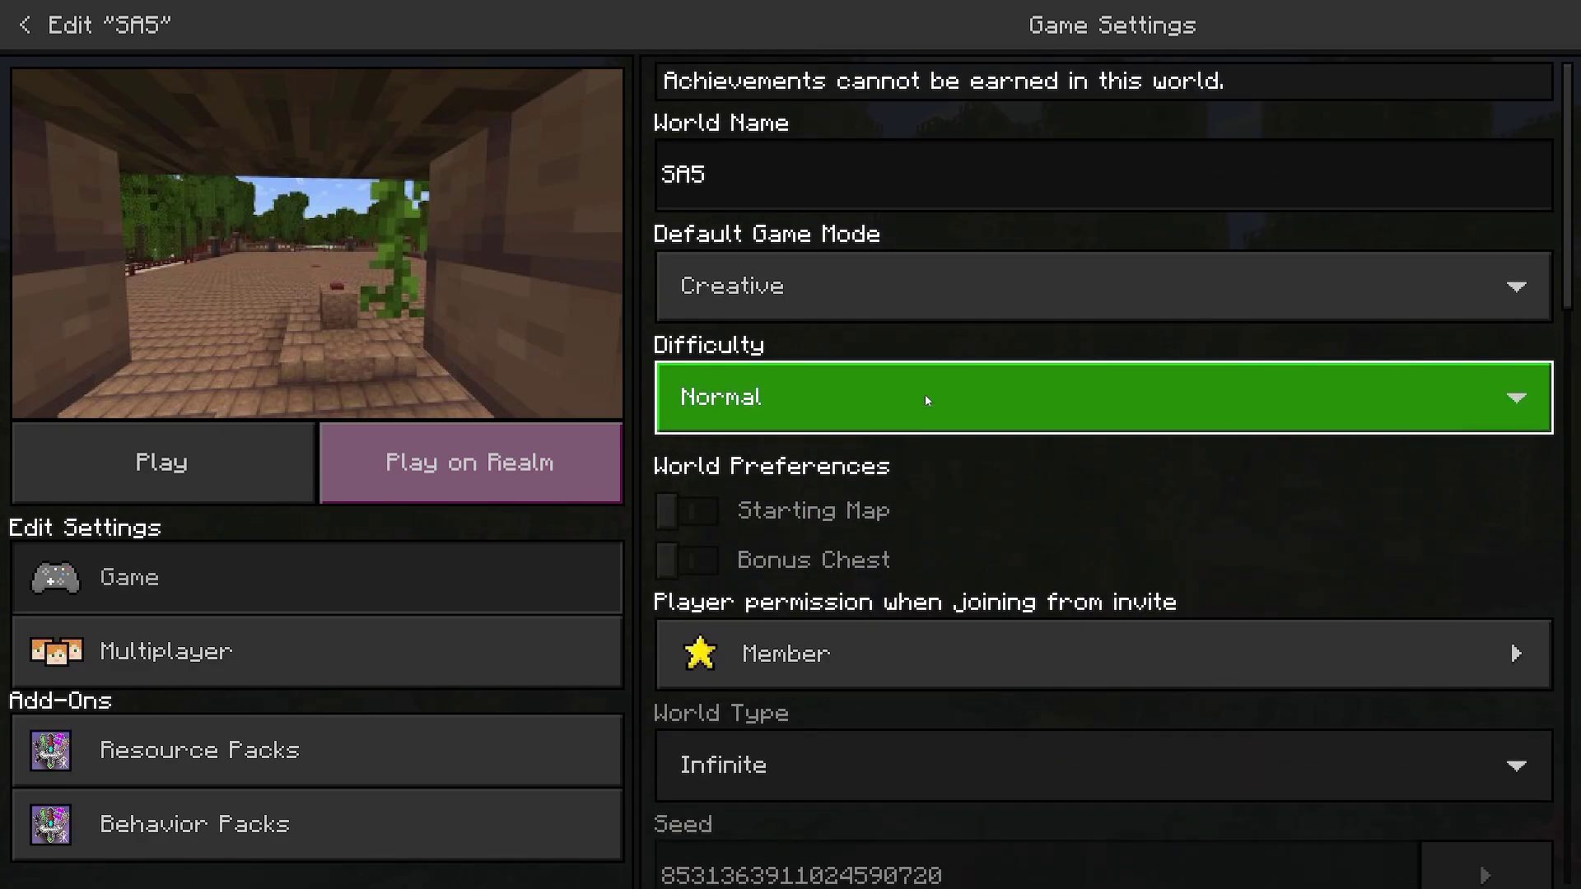
{"action": "scroll", "coordinate": [891, 536], "scroll_direction": "down", "scroll_amount": 15}
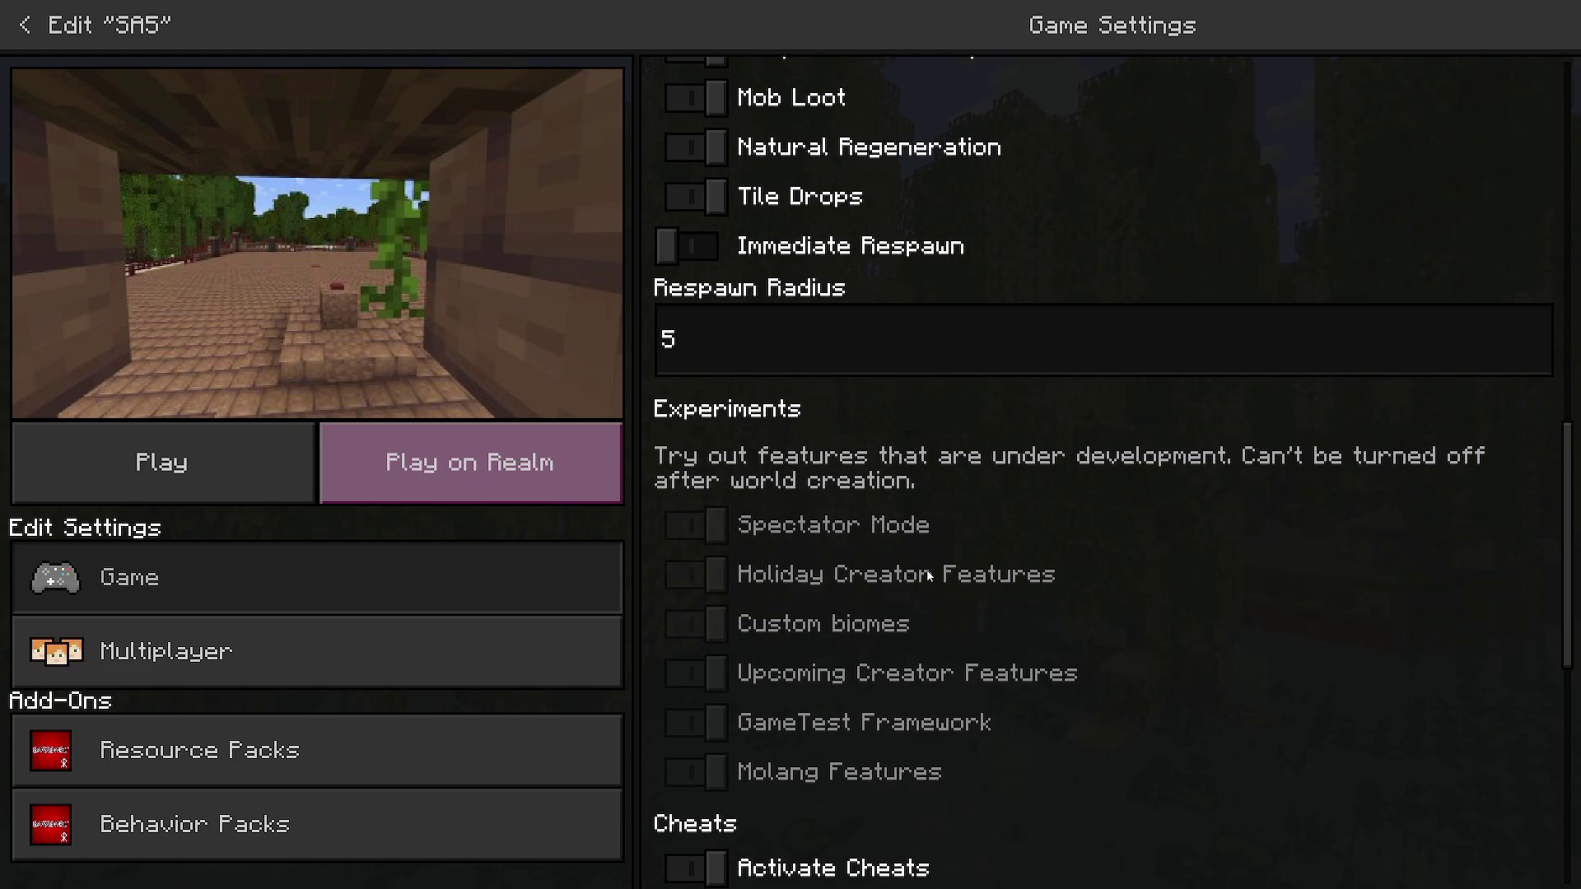
{"action": "scroll", "coordinate": [926, 566], "scroll_direction": "down", "scroll_amount": 2}
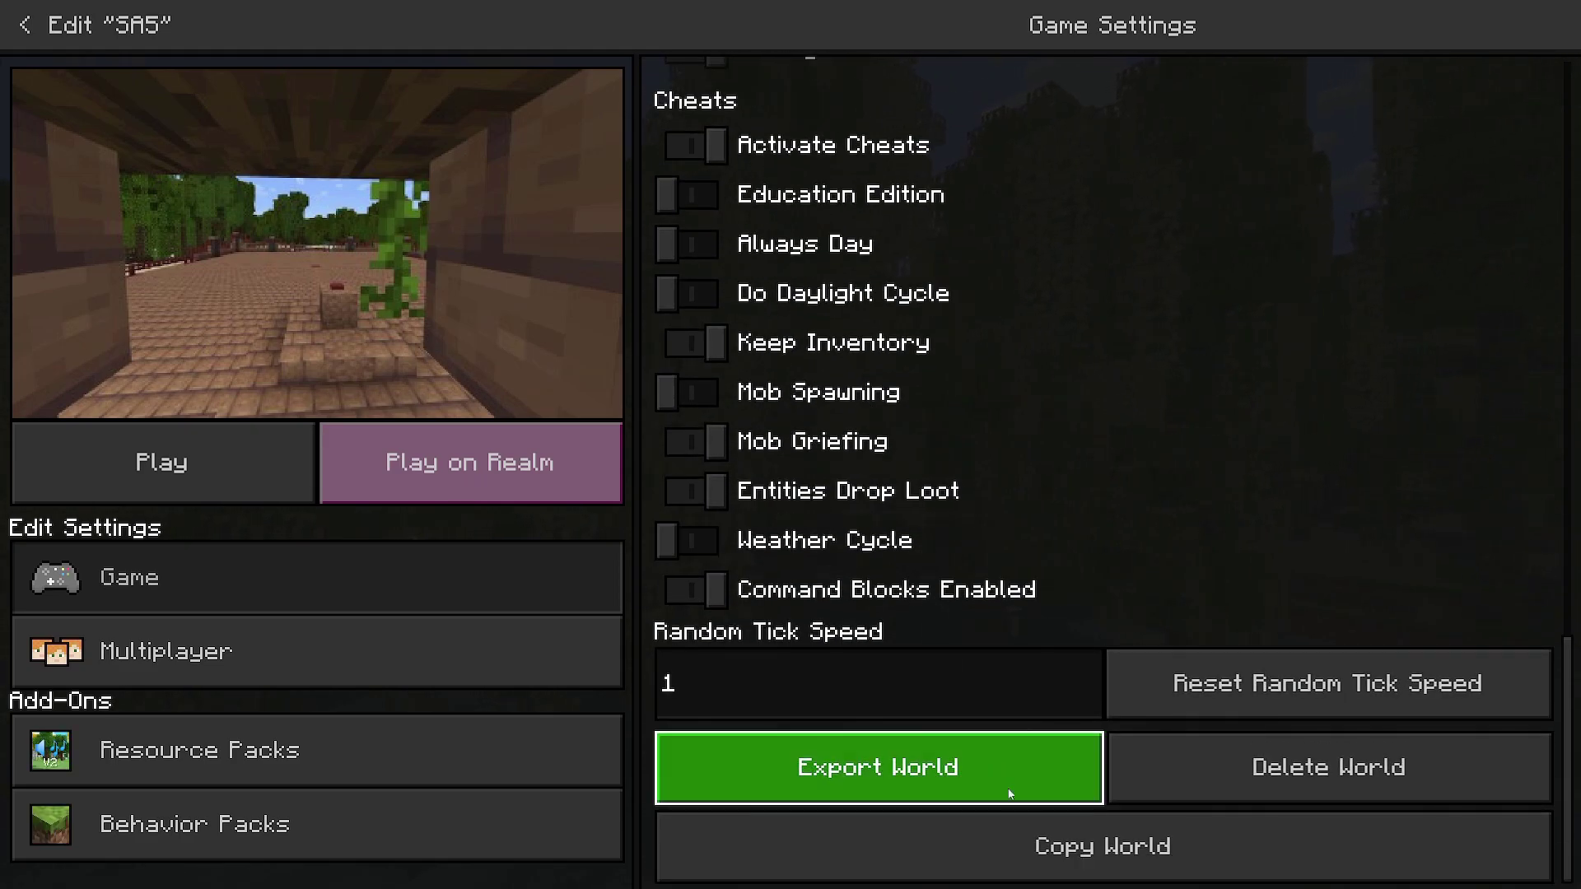
{"action": "left_click", "coordinate": [1026, 853]}
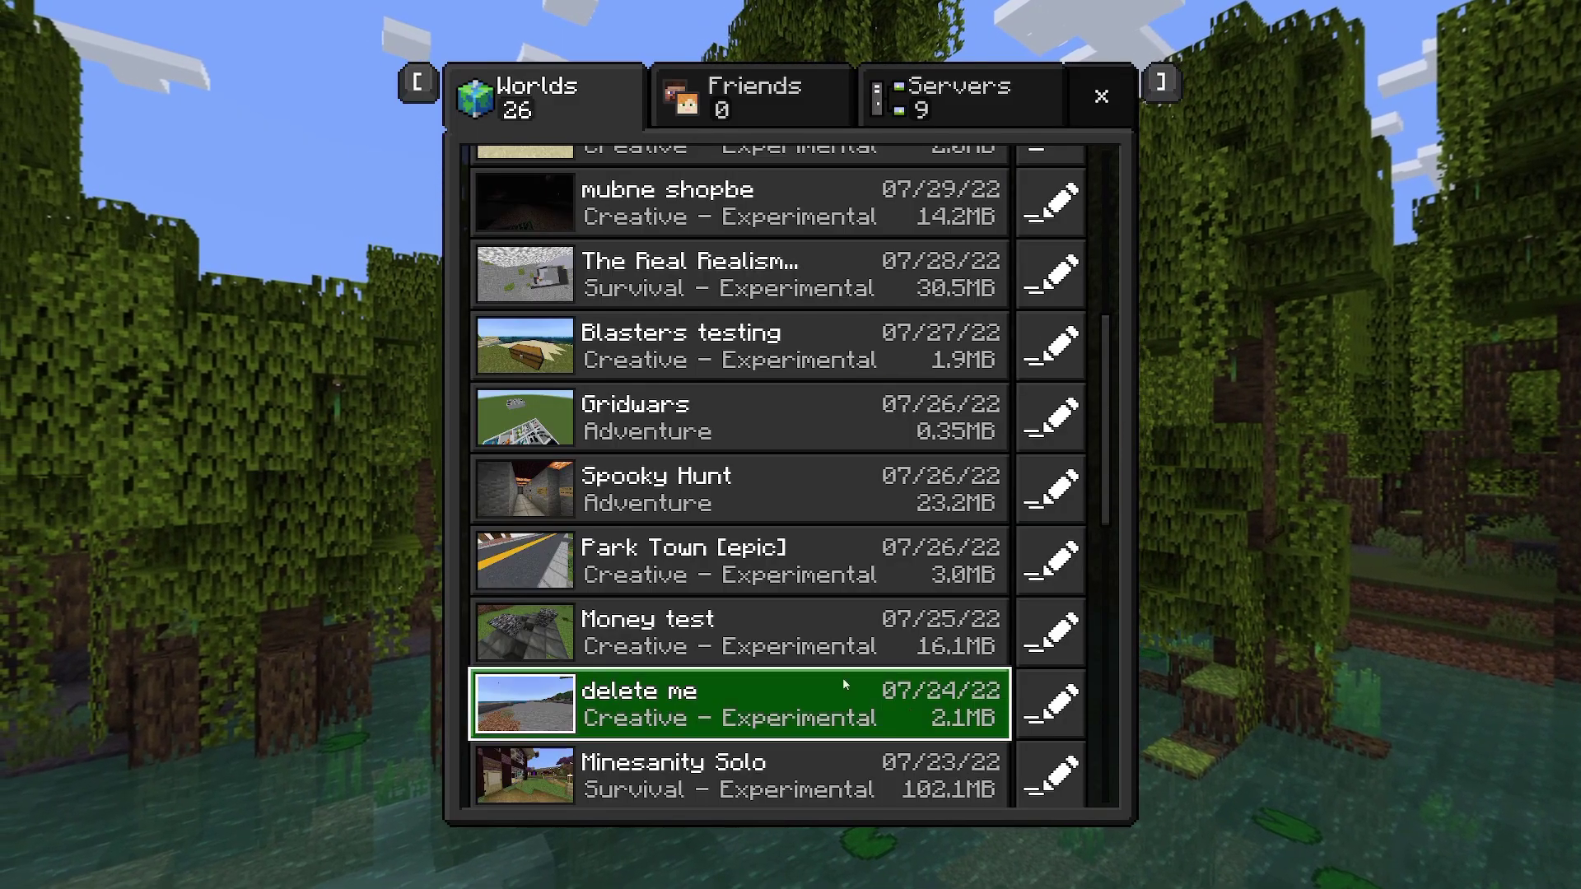
Step: Open the settings of the world Copy of SA5 and examine its world options, experiments and cheats
{"action": "scroll", "coordinate": [746, 447], "scroll_direction": "up", "scroll_amount": 5}
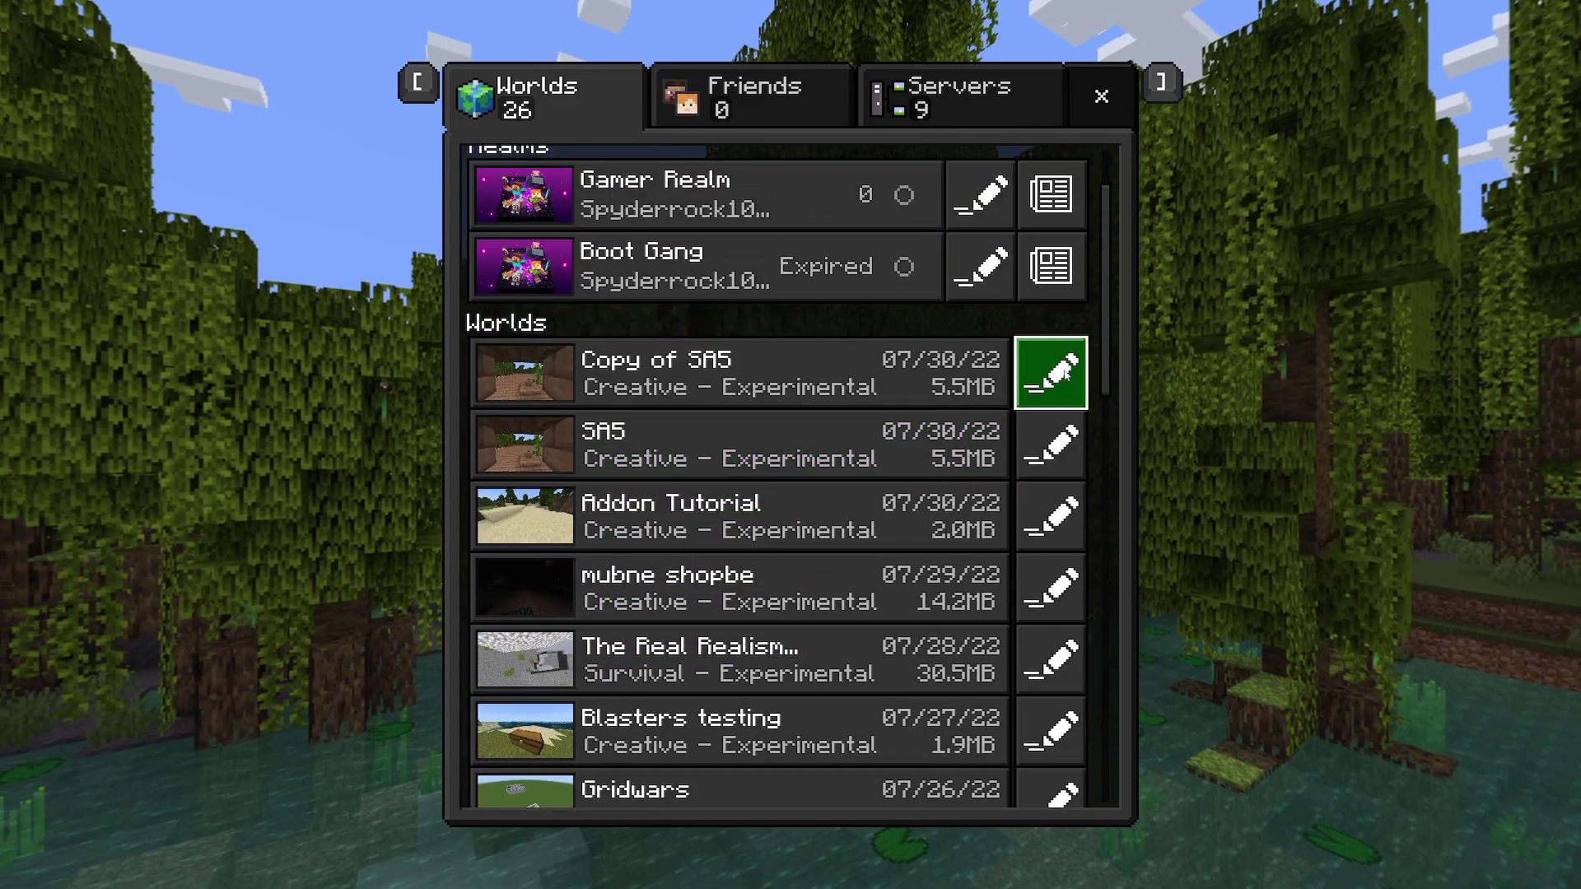
{"action": "left_click", "coordinate": [1071, 380]}
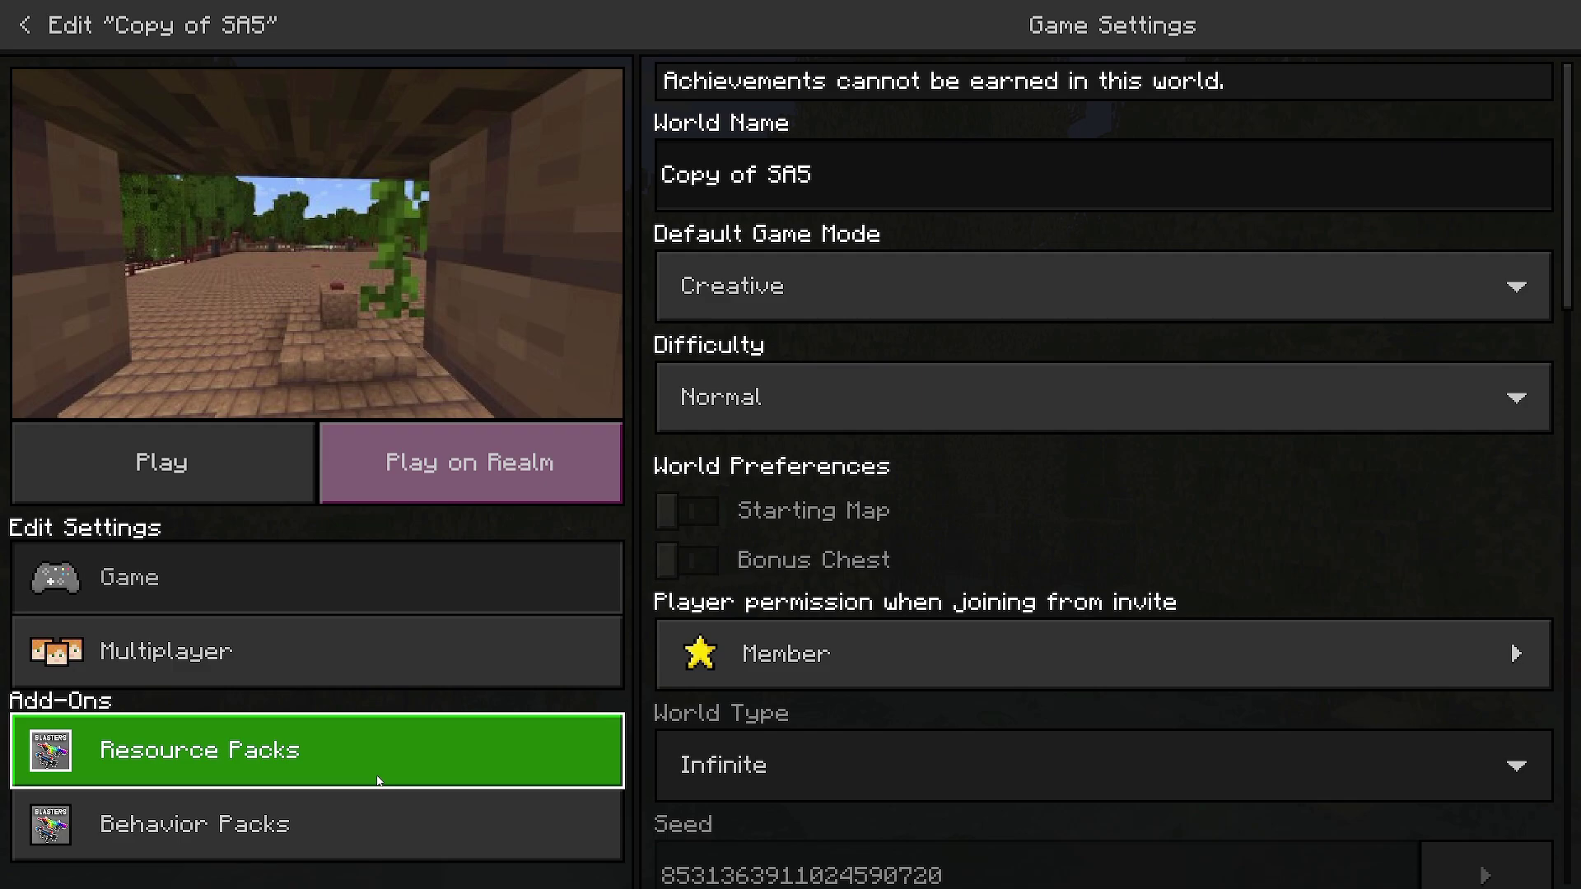
{"action": "left_click", "coordinate": [327, 822]}
{"action": "left_click", "coordinate": [321, 597]}
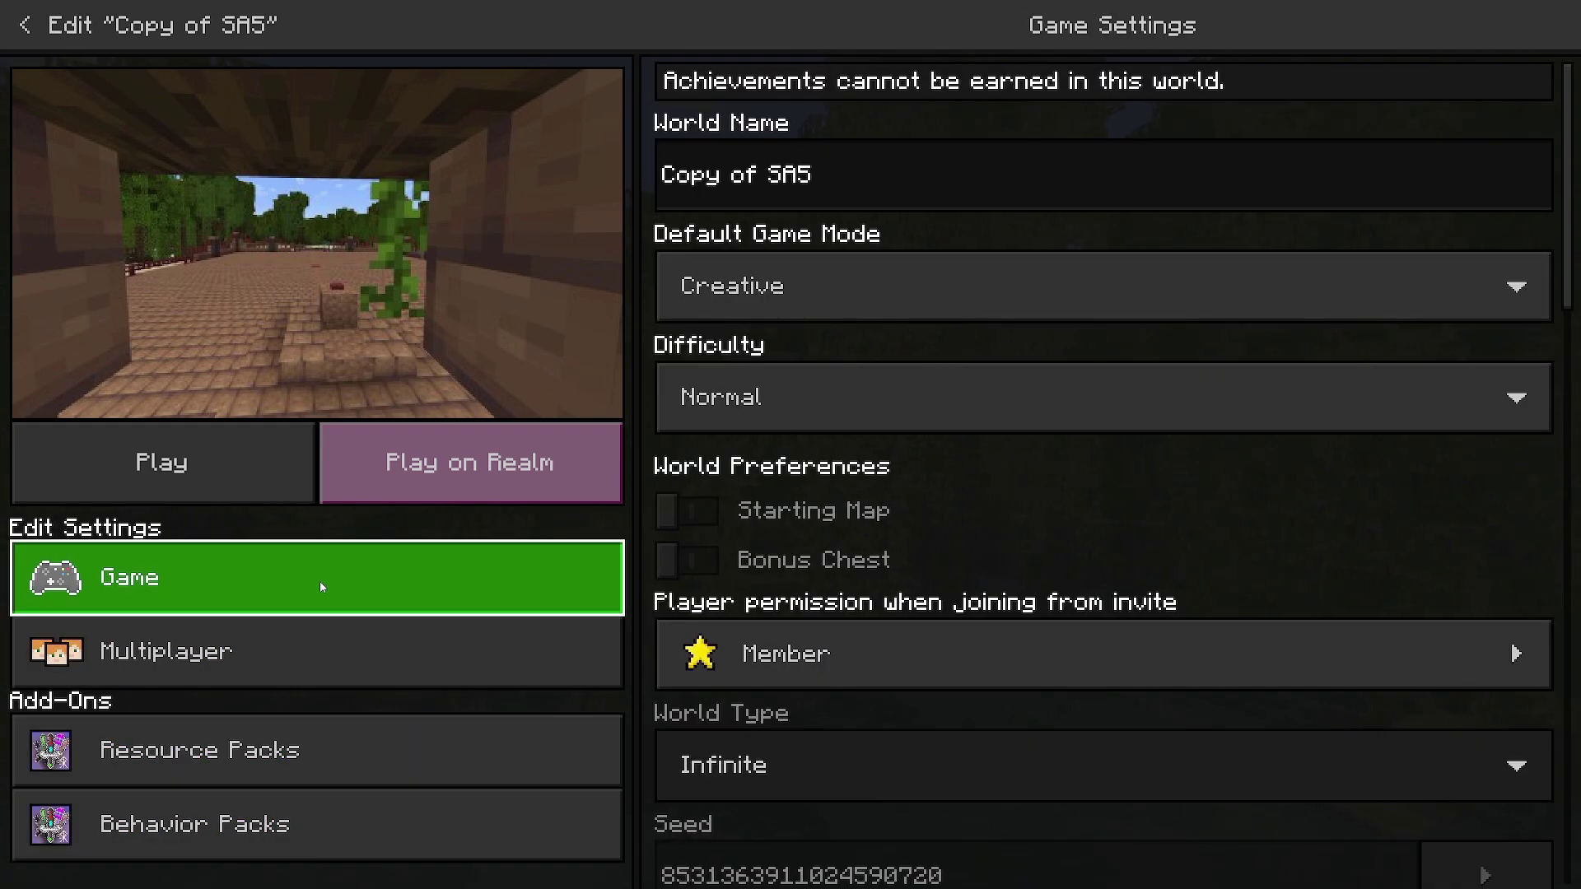
{"action": "scroll", "coordinate": [860, 470], "scroll_direction": "down", "scroll_amount": 1}
{"action": "scroll", "coordinate": [858, 468], "scroll_direction": "down", "scroll_amount": 12}
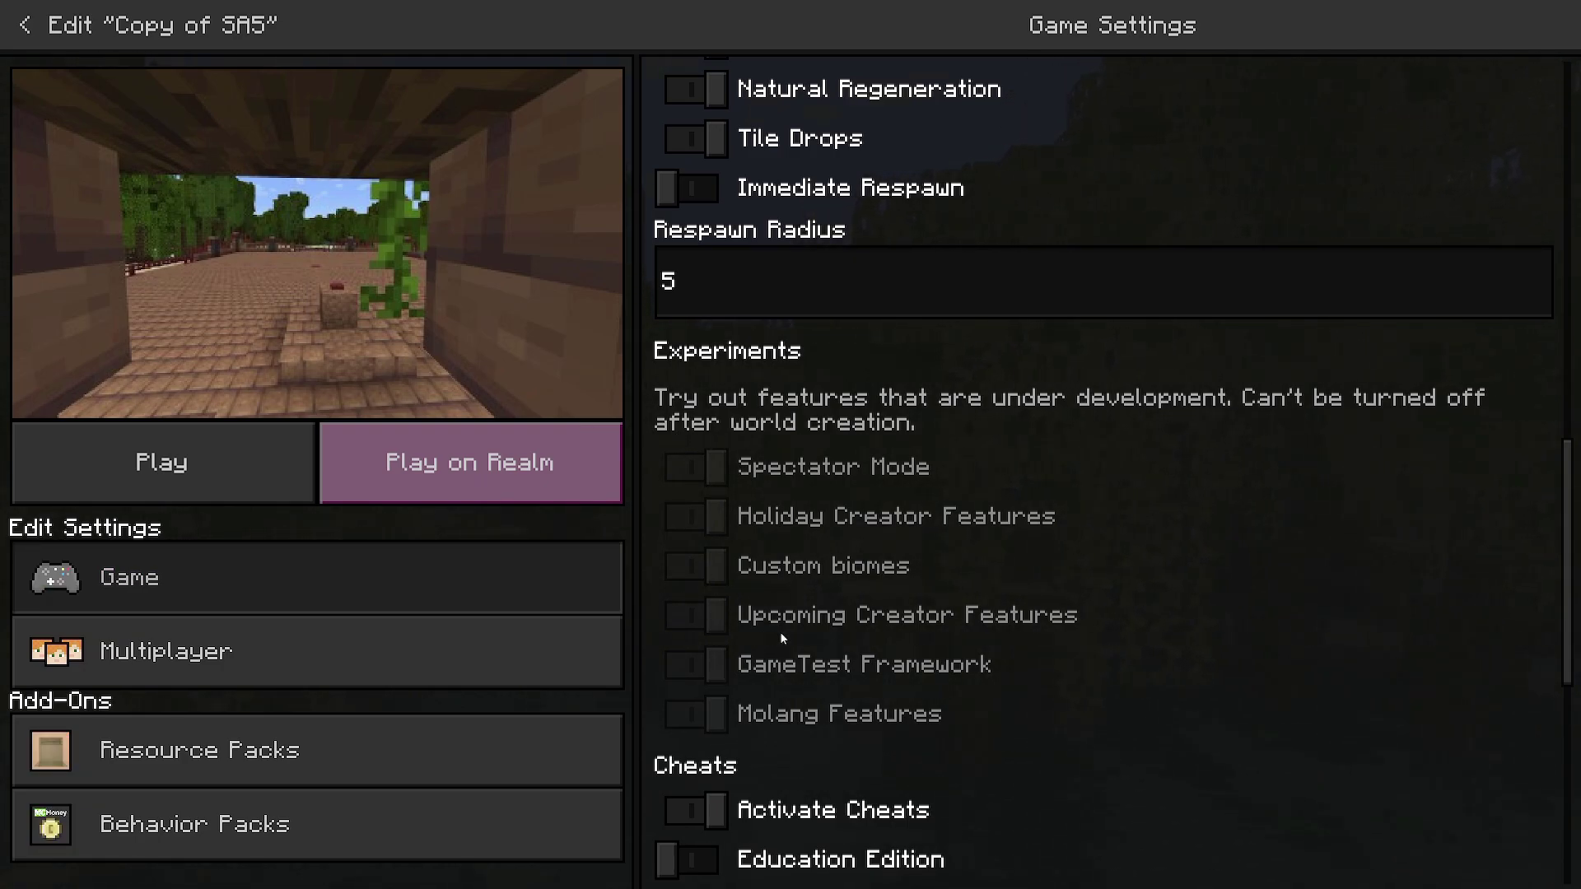
{"action": "scroll", "coordinate": [779, 631], "scroll_direction": "down", "scroll_amount": 1}
{"action": "scroll", "coordinate": [744, 393], "scroll_direction": "up", "scroll_amount": 8}
{"action": "scroll", "coordinate": [1031, 593], "scroll_direction": "up", "scroll_amount": 8}
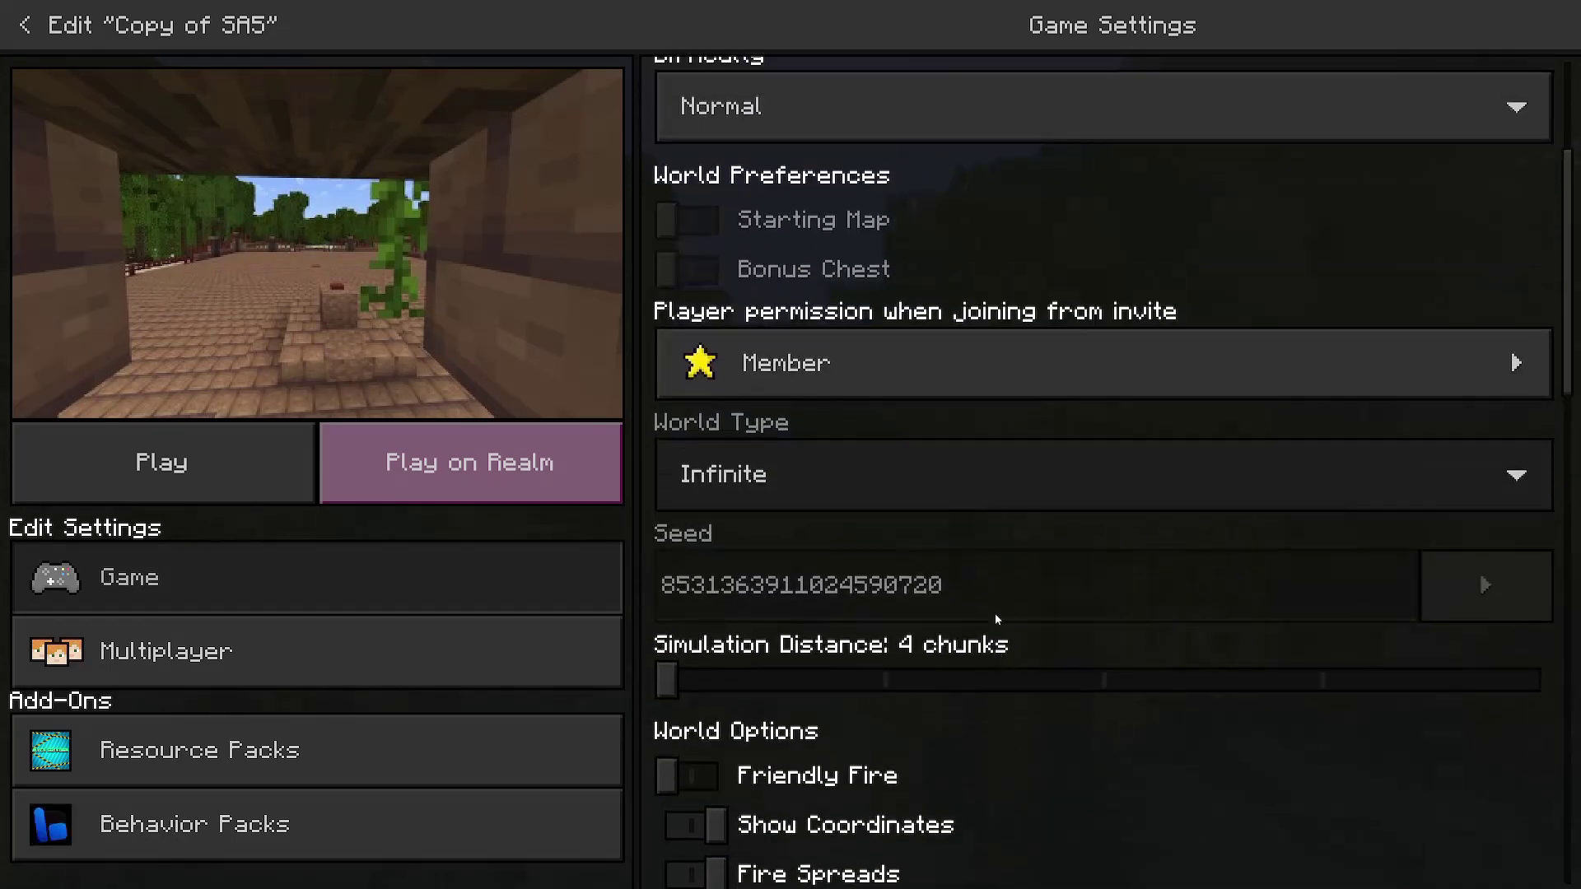
{"action": "scroll", "coordinate": [1014, 553], "scroll_direction": "down", "scroll_amount": 3}
{"action": "scroll", "coordinate": [1011, 573], "scroll_direction": "down", "scroll_amount": 10}
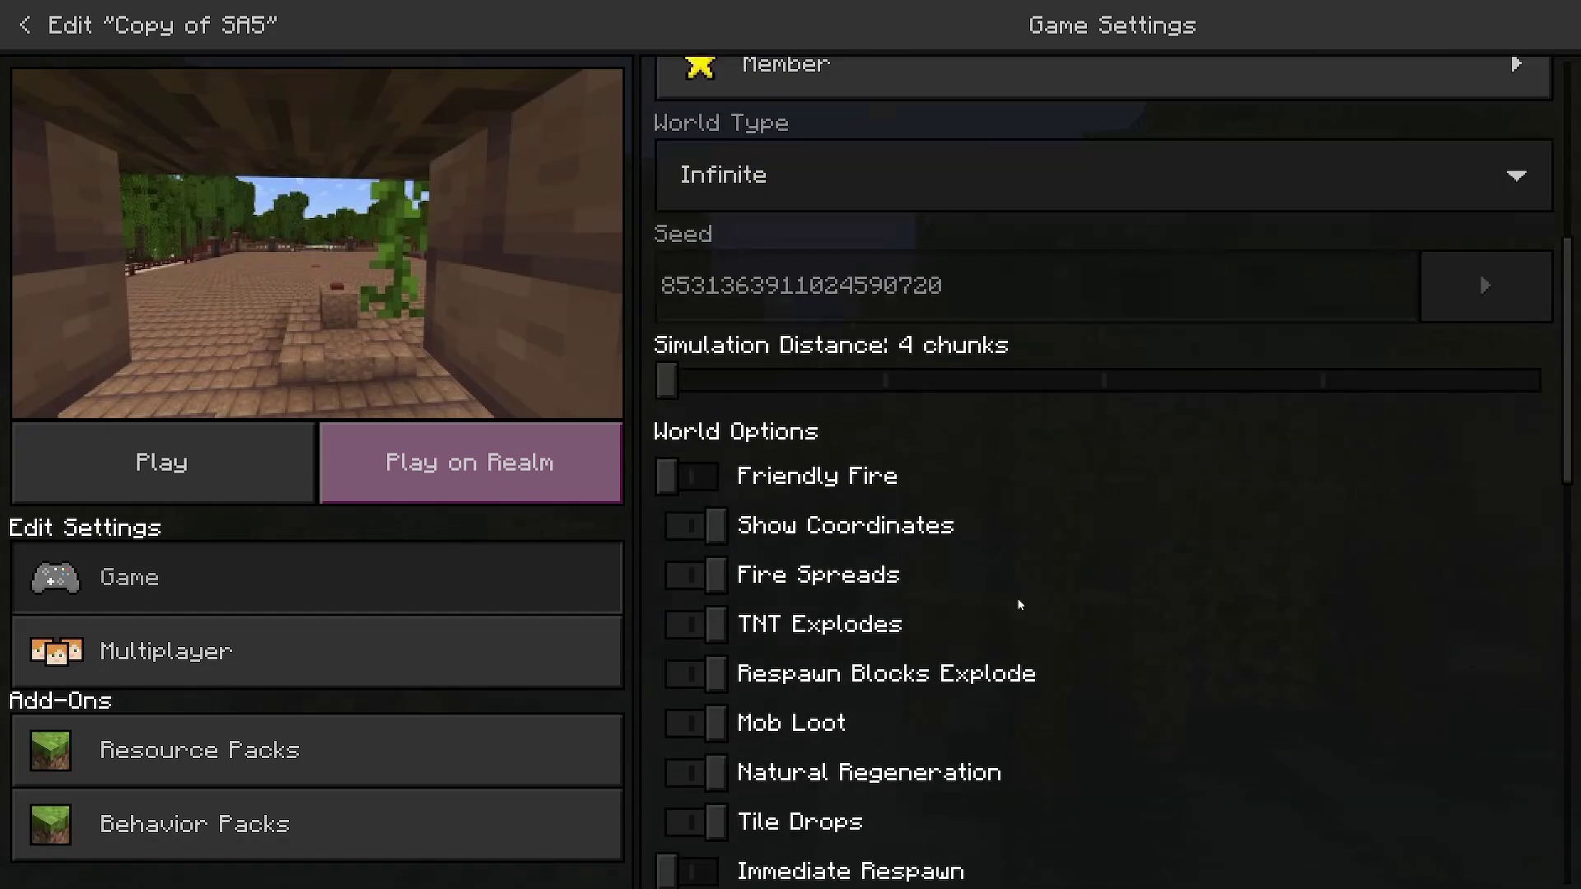
{"action": "scroll", "coordinate": [974, 613], "scroll_direction": "down", "scroll_amount": 1}
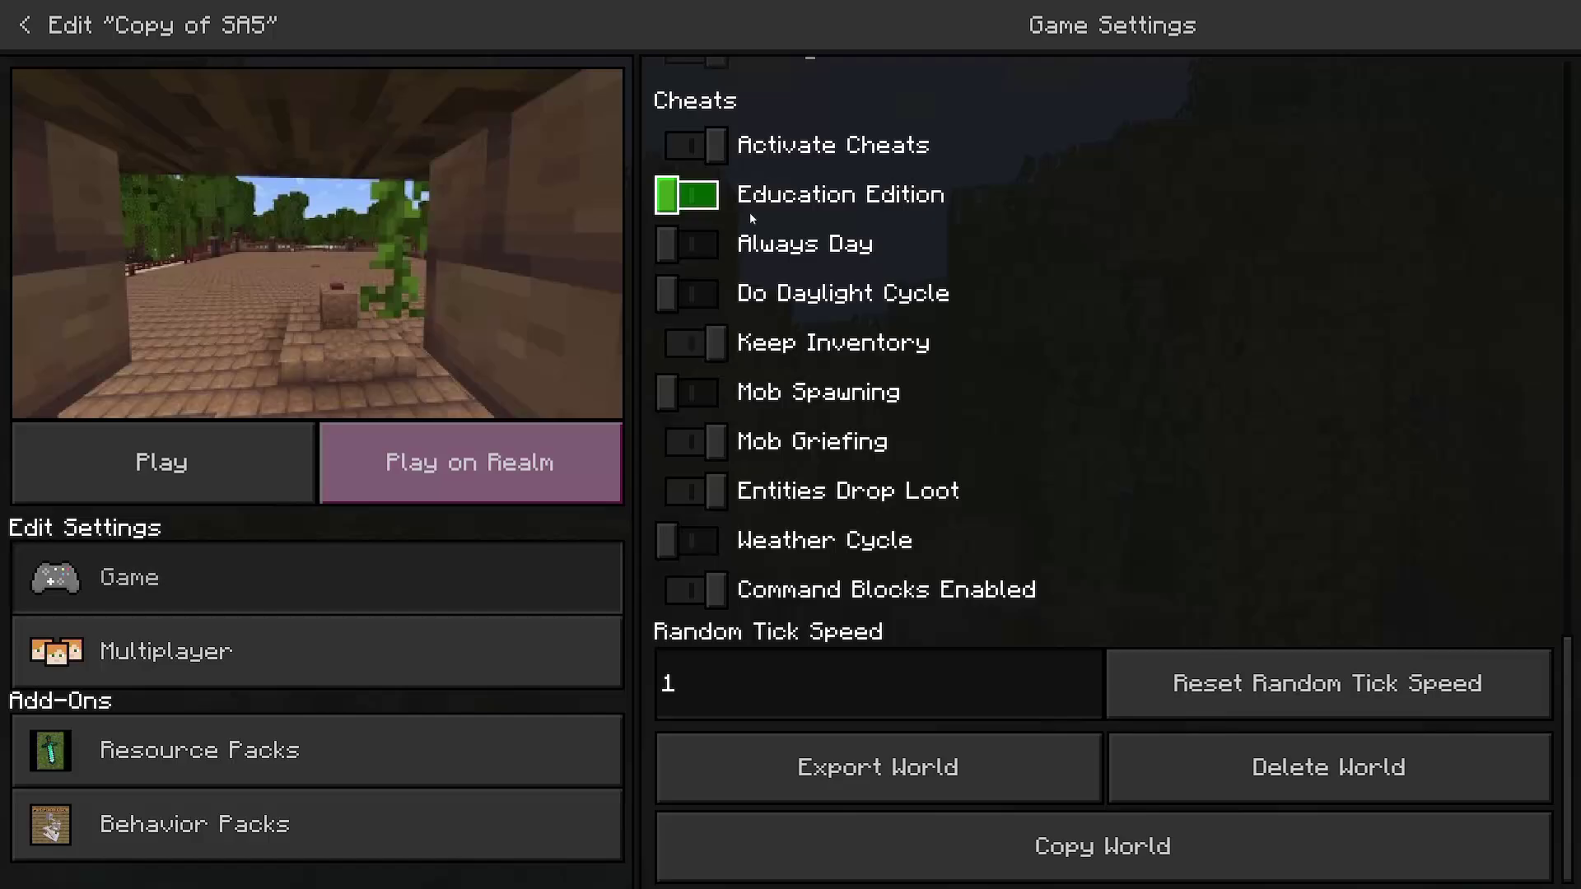
{"action": "left_click", "coordinate": [494, 650]}
{"action": "left_click", "coordinate": [470, 577]}
{"action": "scroll", "coordinate": [808, 641], "scroll_direction": "down", "scroll_amount": 3}
{"action": "scroll", "coordinate": [808, 641], "scroll_direction": "down", "scroll_amount": 6}
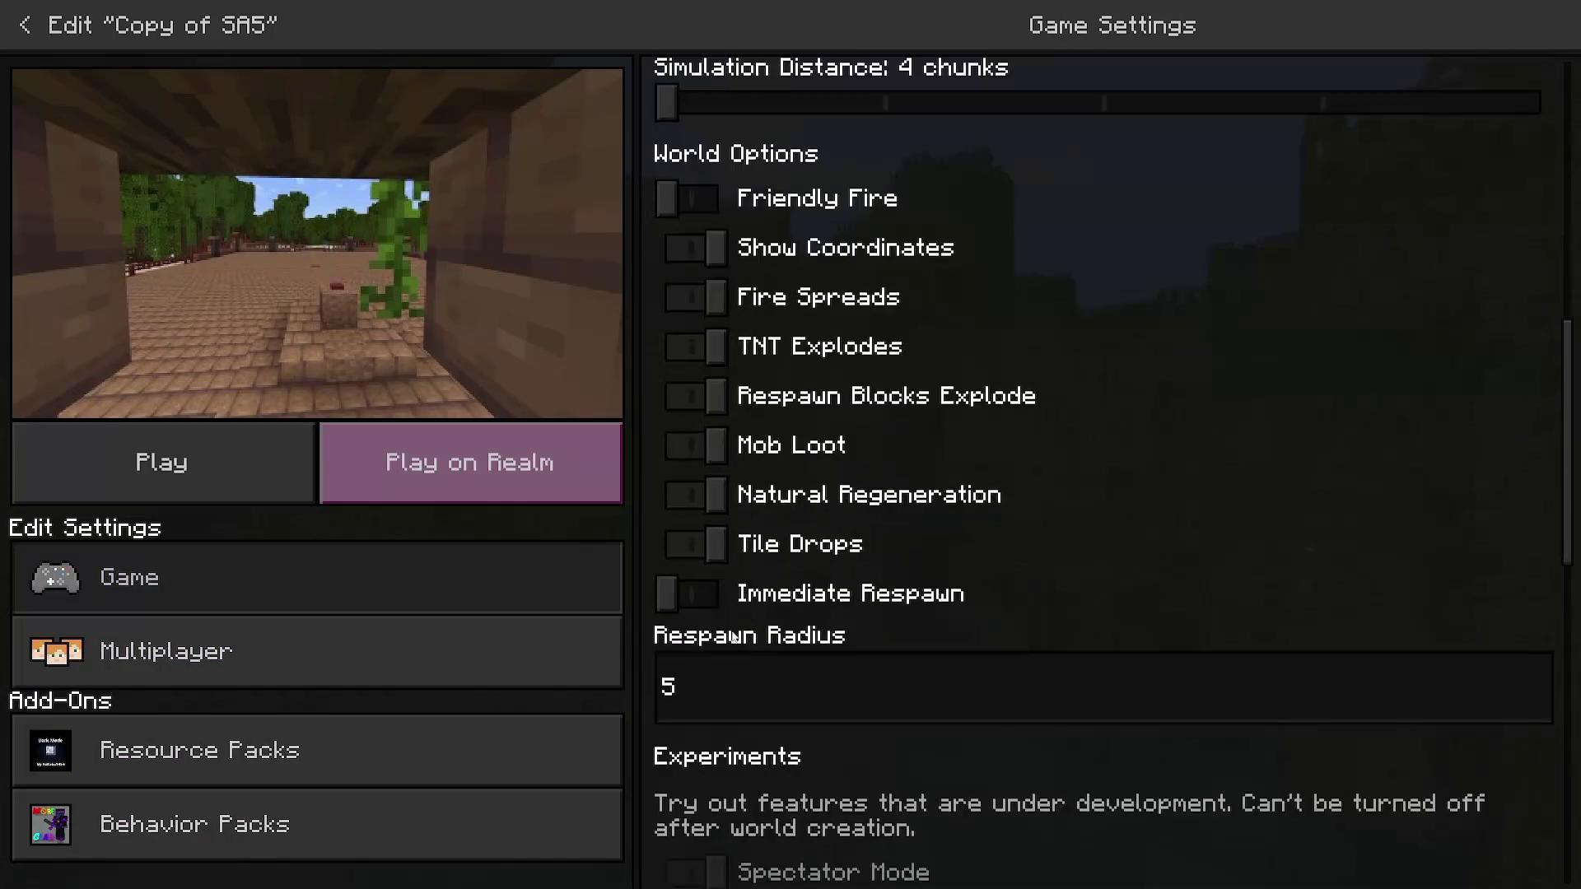
Step: Activate the Pet furniture behavior pack for the copied world and check it among the active behavior packs
{"action": "left_click", "coordinate": [388, 823]}
{"action": "left_click", "coordinate": [725, 156]}
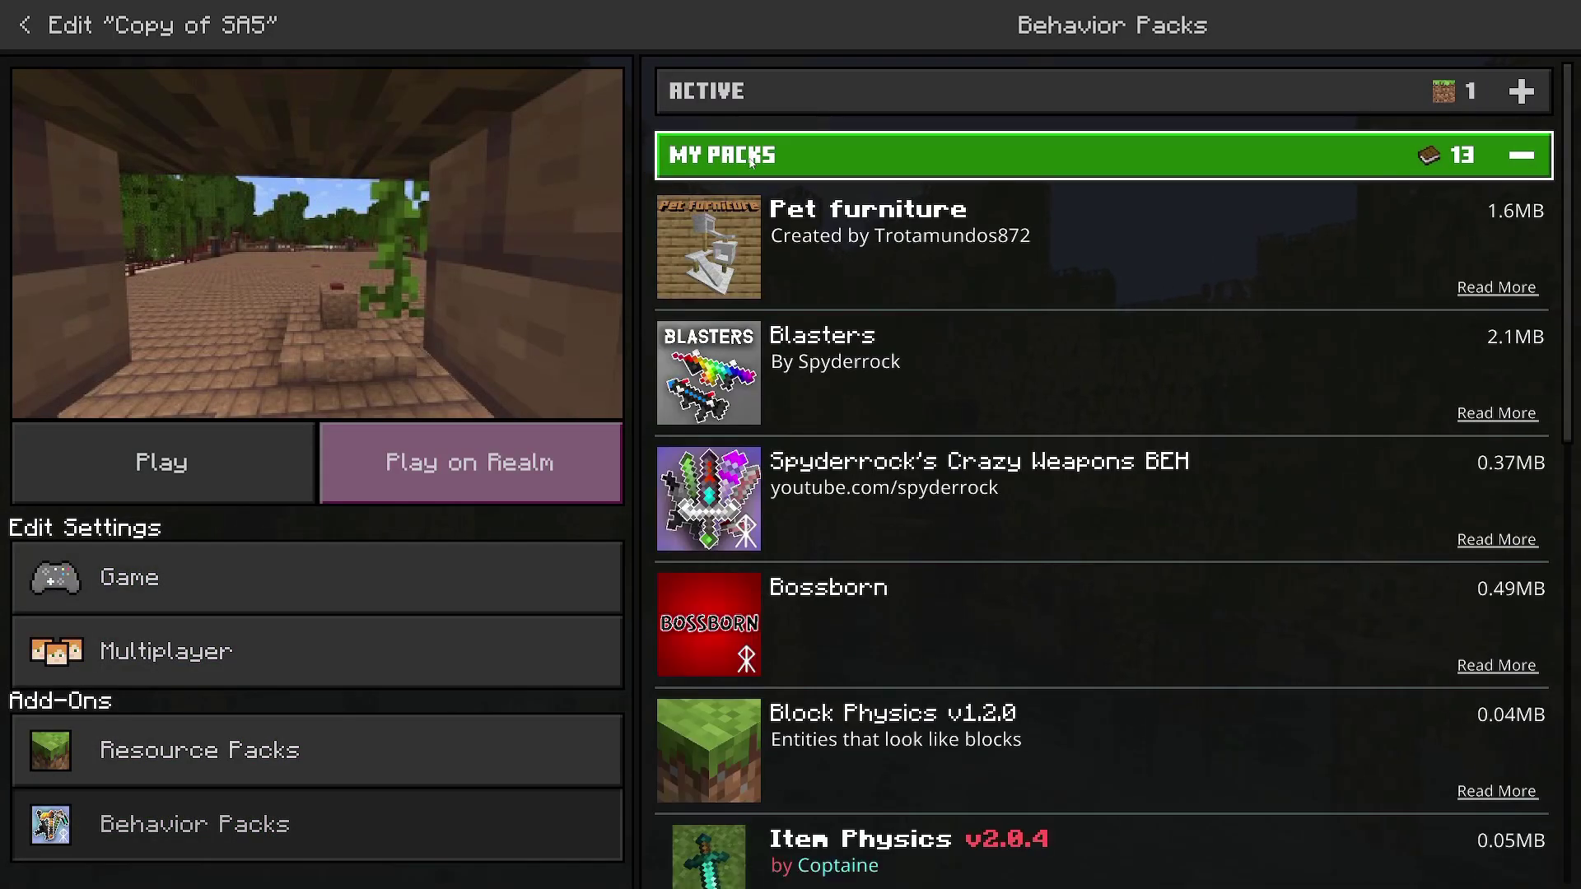
{"action": "left_click", "coordinate": [978, 256]}
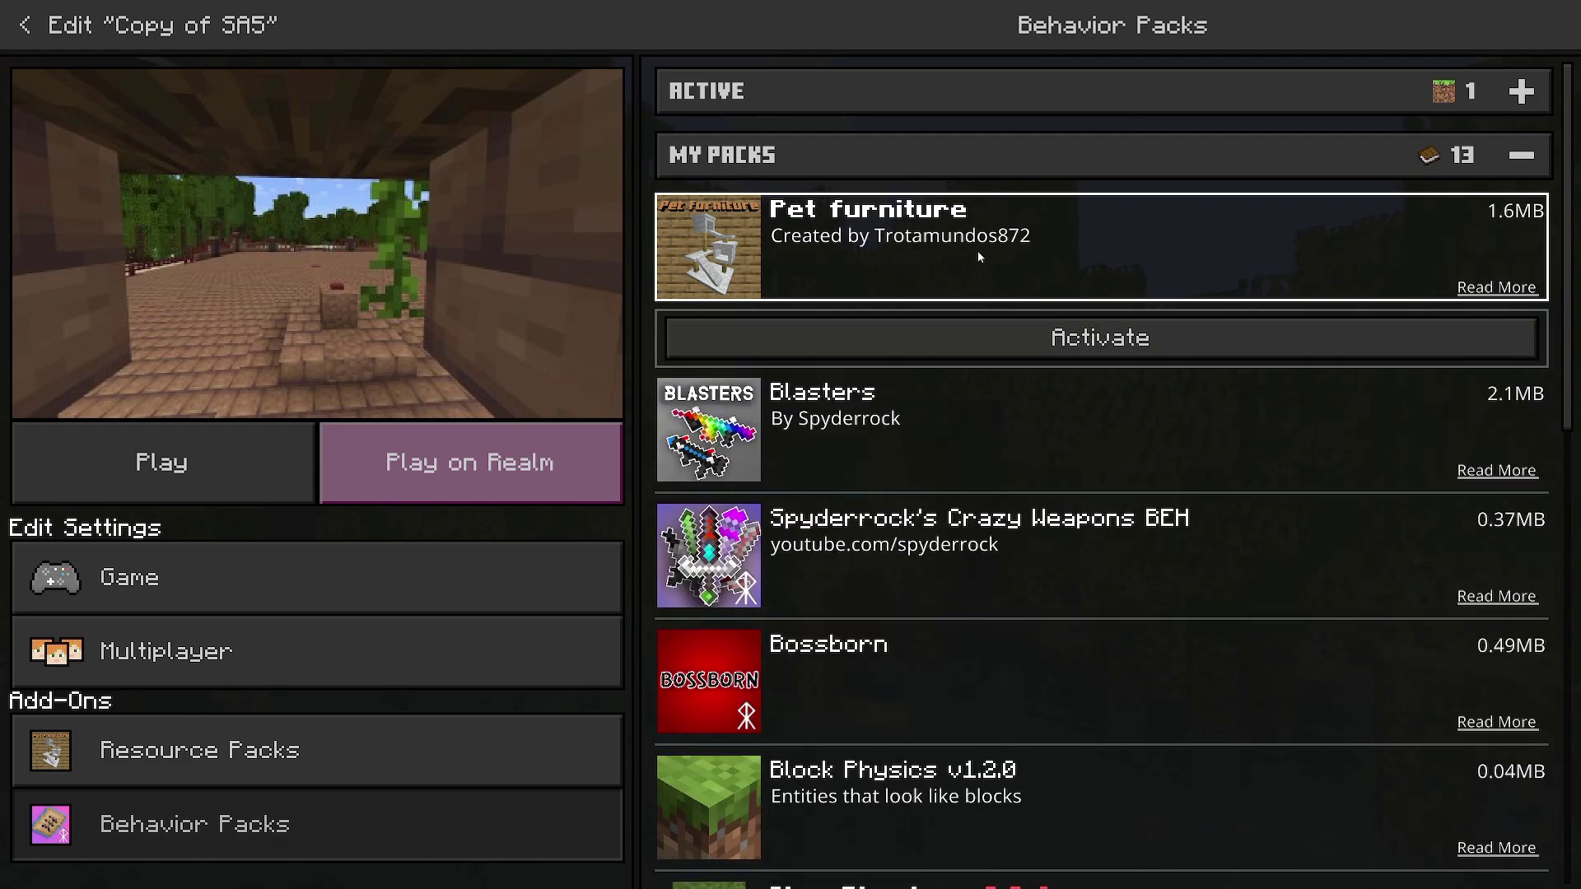
{"action": "left_click", "coordinate": [901, 332]}
{"action": "left_click", "coordinate": [847, 508]}
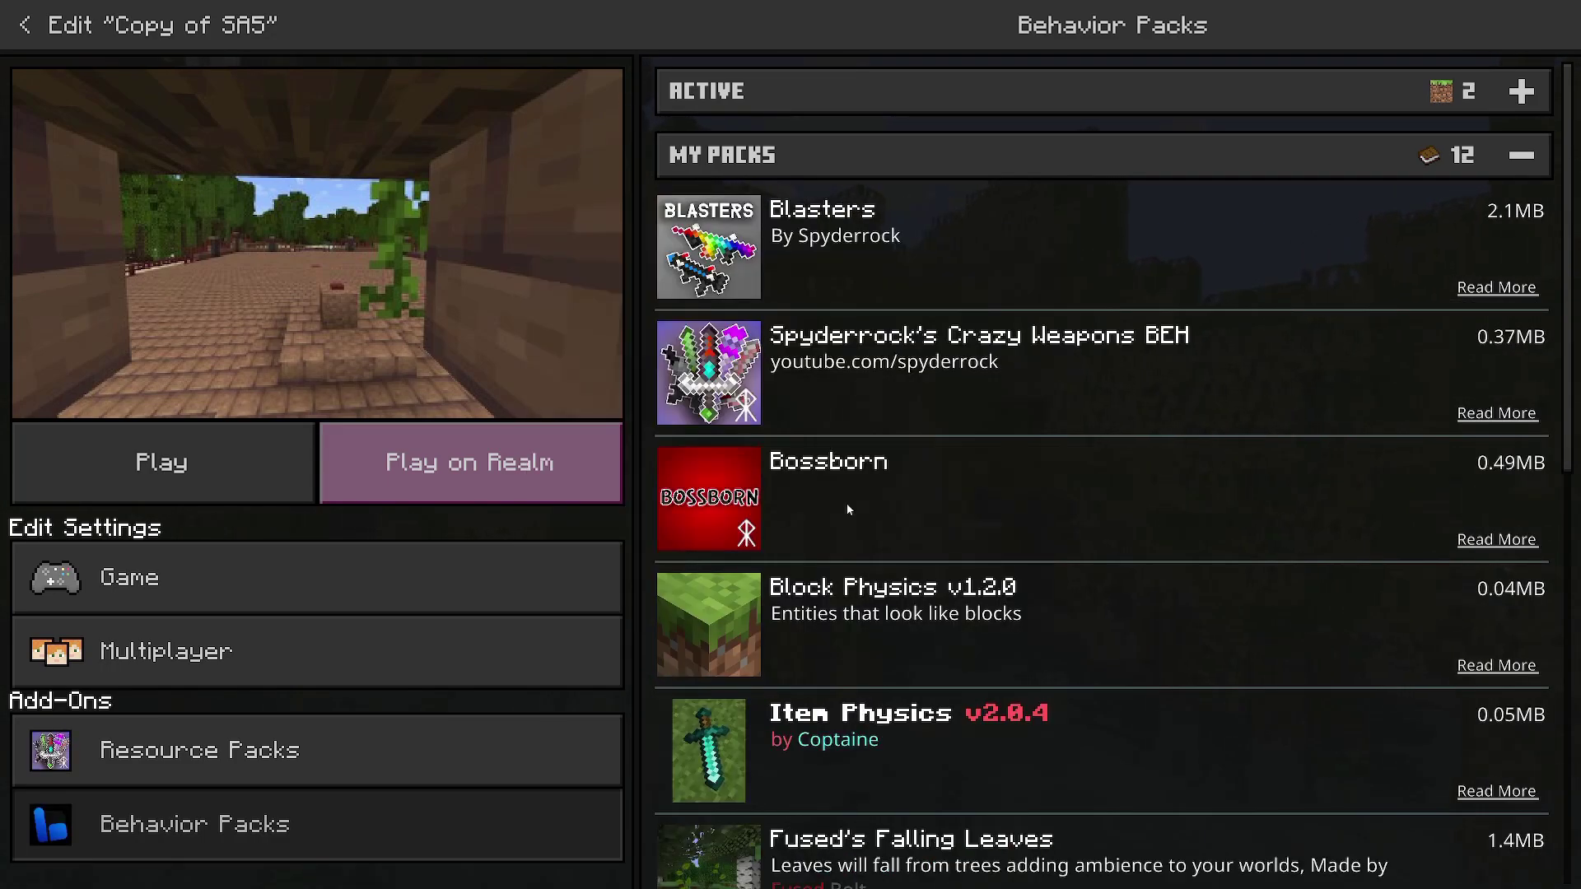
{"action": "left_click", "coordinate": [1240, 158]}
{"action": "left_click", "coordinate": [976, 94]}
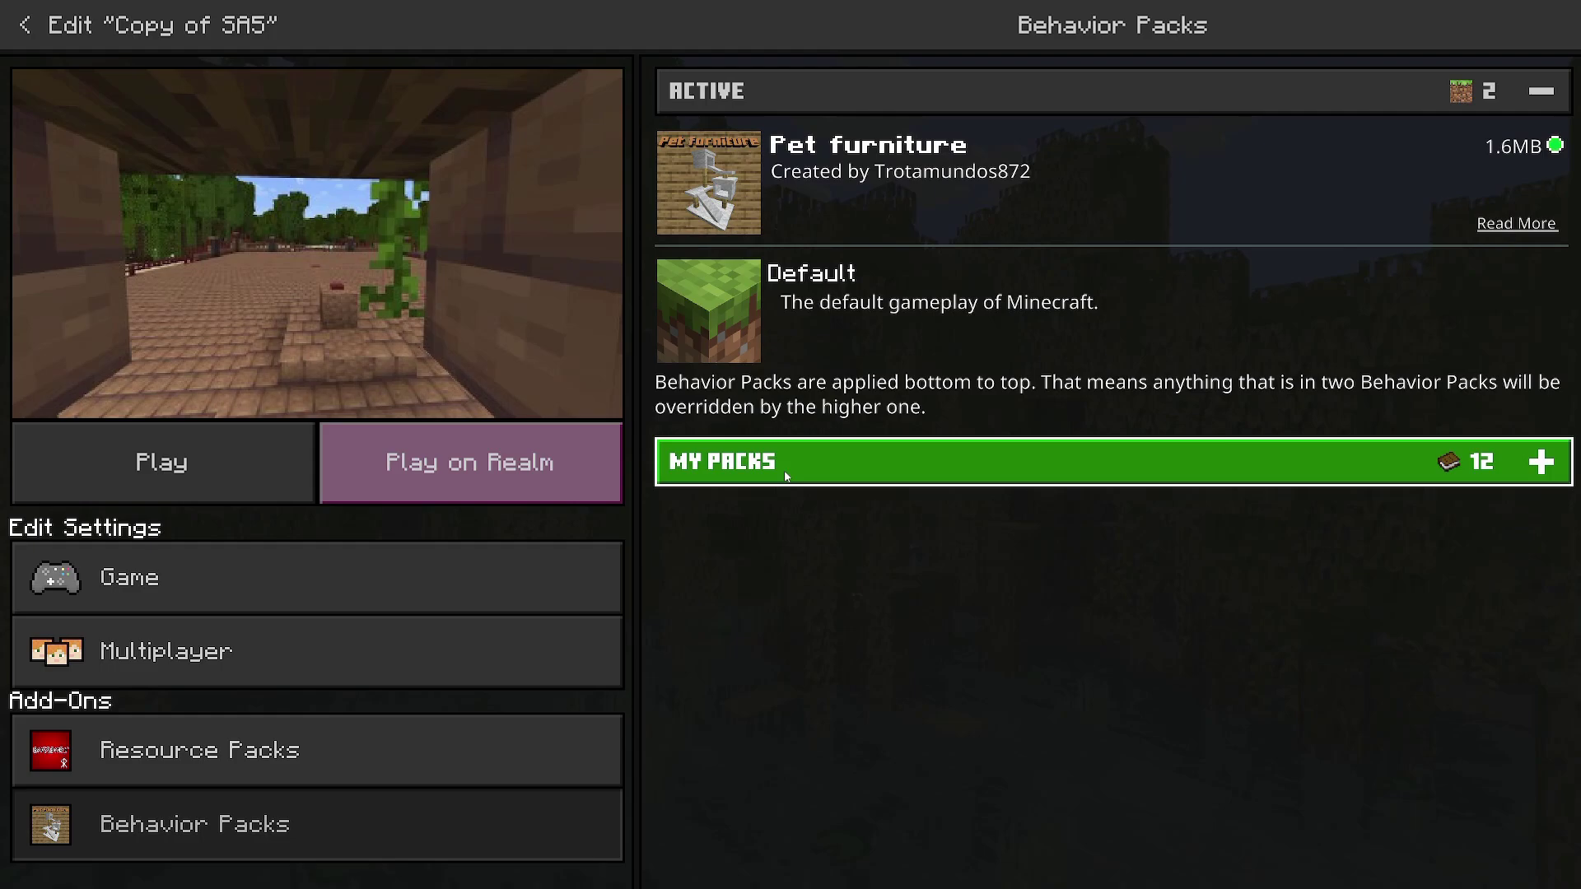
Step: Check the copied world's active resource packs for Pet Furniture and look through the other available resource packs
{"action": "left_click", "coordinate": [387, 770]}
{"action": "left_click", "coordinate": [932, 165]}
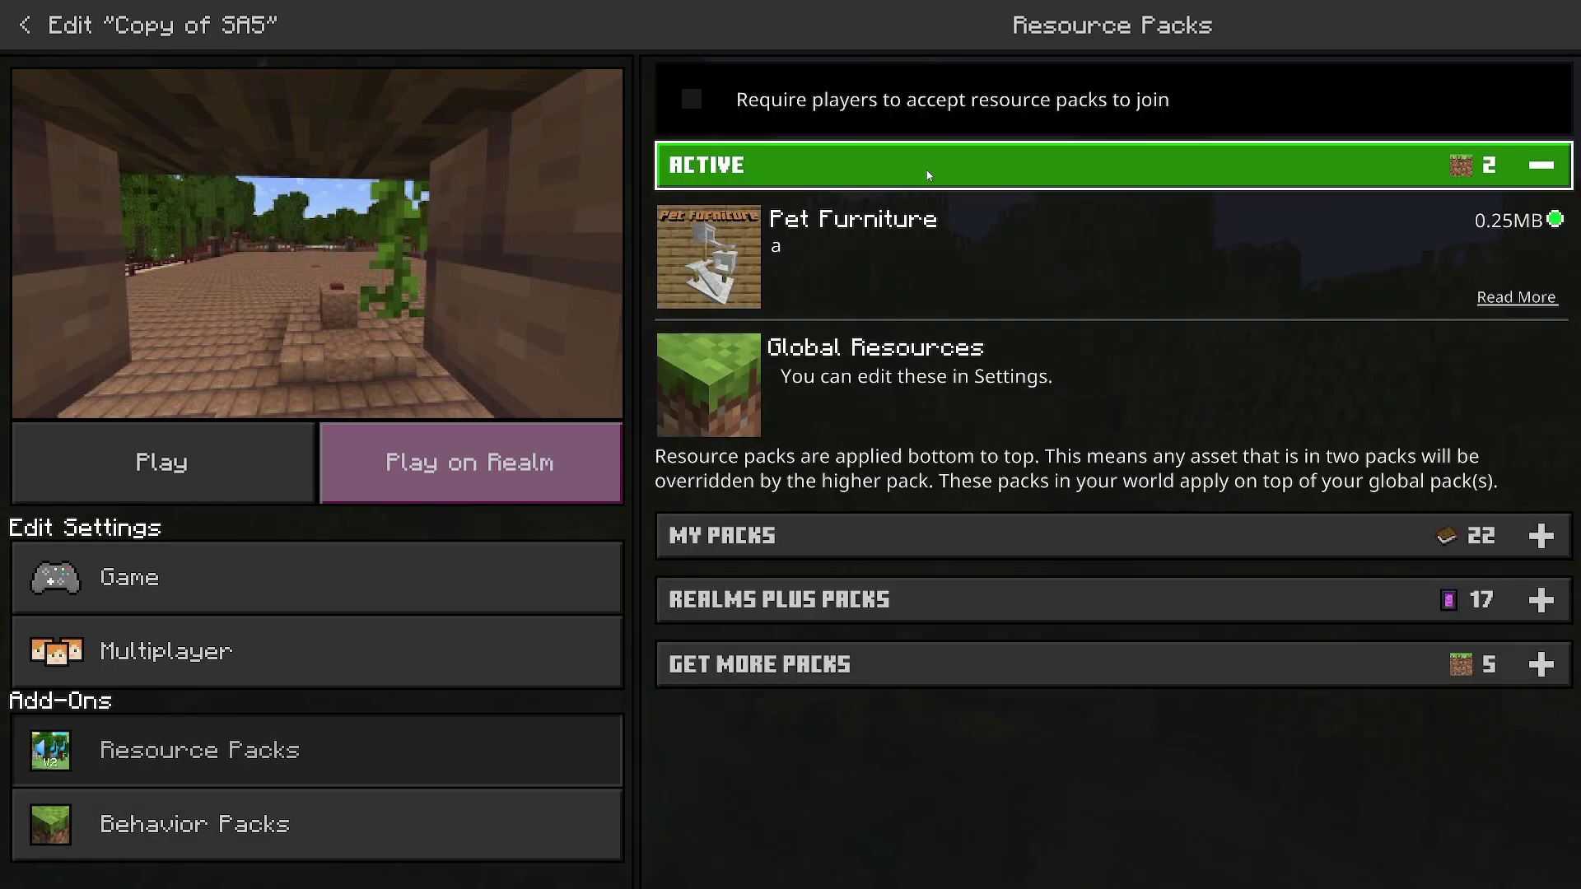
{"action": "left_click", "coordinate": [932, 164]}
{"action": "left_click", "coordinate": [932, 229]}
{"action": "scroll", "coordinate": [900, 355], "scroll_direction": "down", "scroll_amount": 3}
{"action": "scroll", "coordinate": [900, 354], "scroll_direction": "down", "scroll_amount": 6}
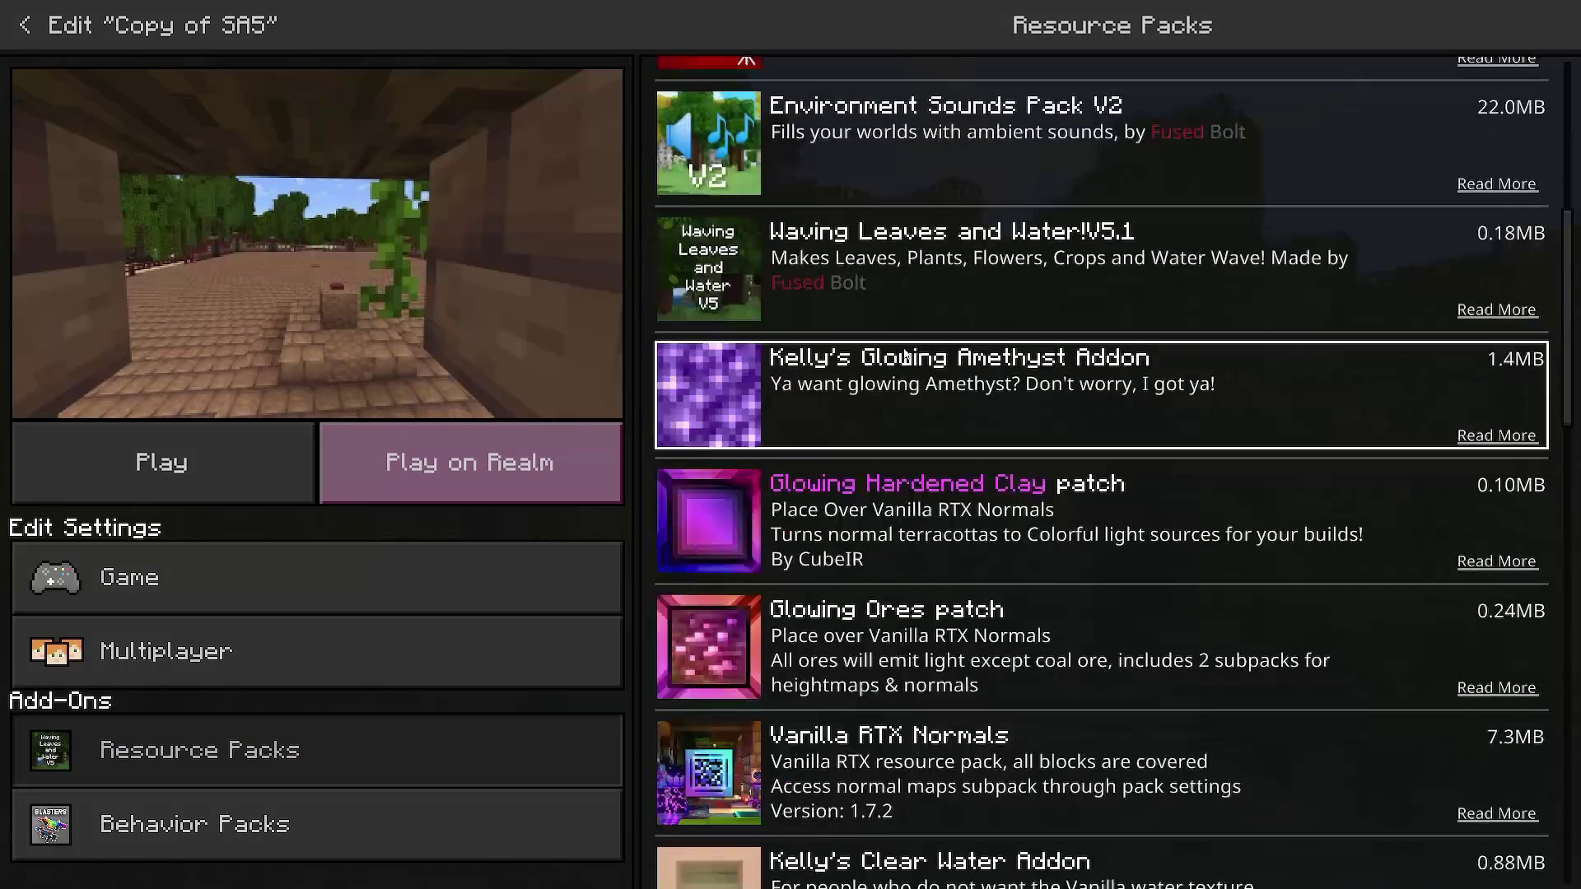
{"action": "scroll", "coordinate": [840, 498], "scroll_direction": "up", "scroll_amount": 4}
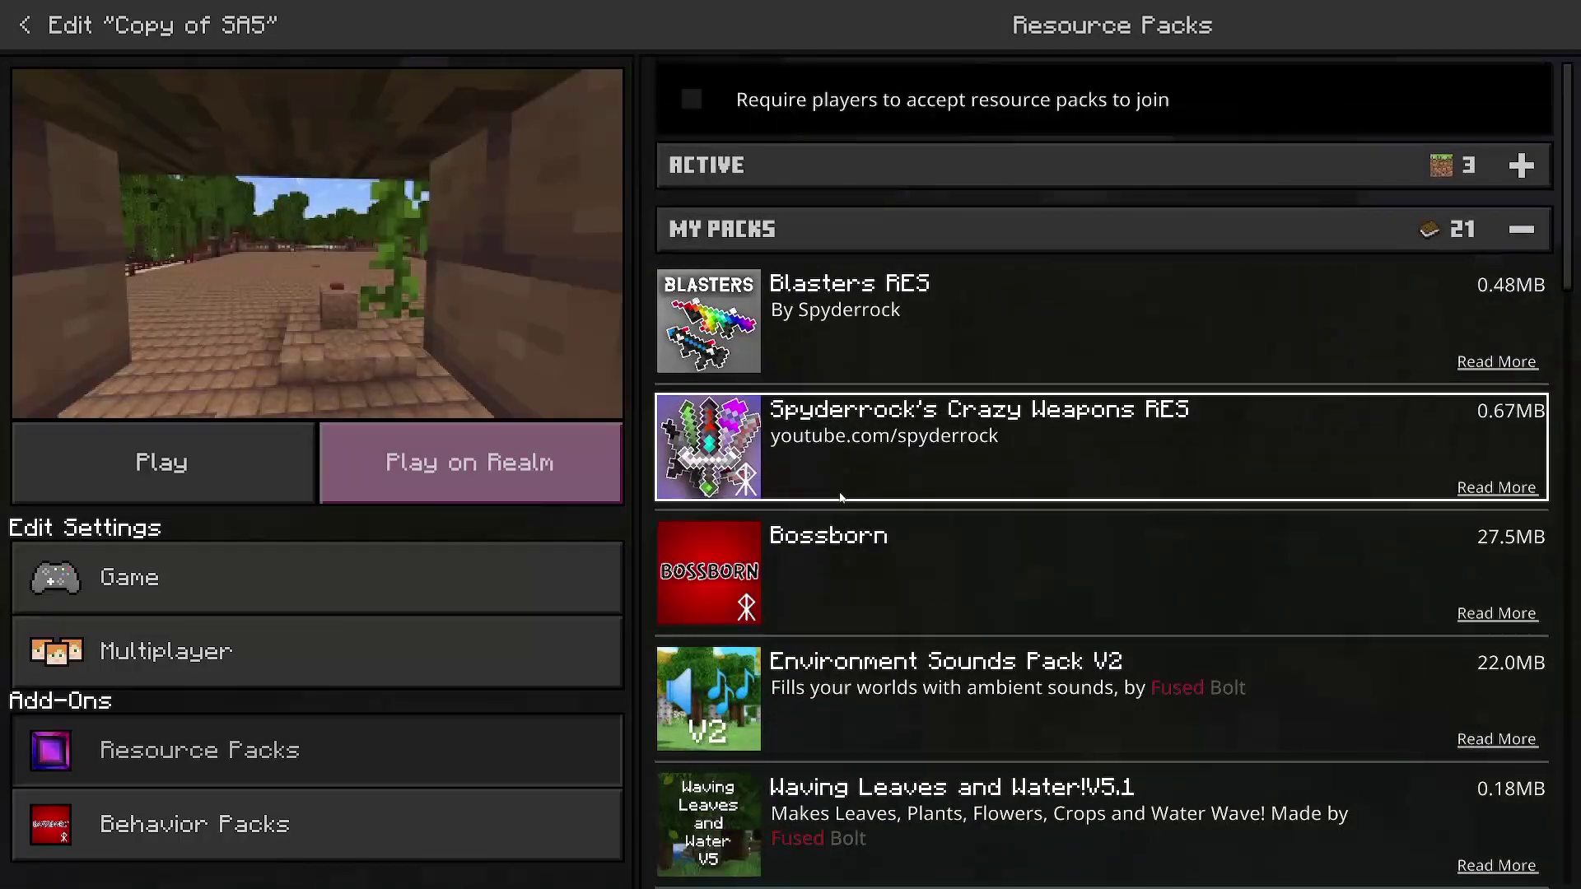
Step: Launch the copied world and place a wooden pet house, the Bird house, a flat purple piece and the Dog's house on the plaza
{"action": "left_click", "coordinate": [483, 575]}
{"action": "left_click", "coordinate": [89, 475]}
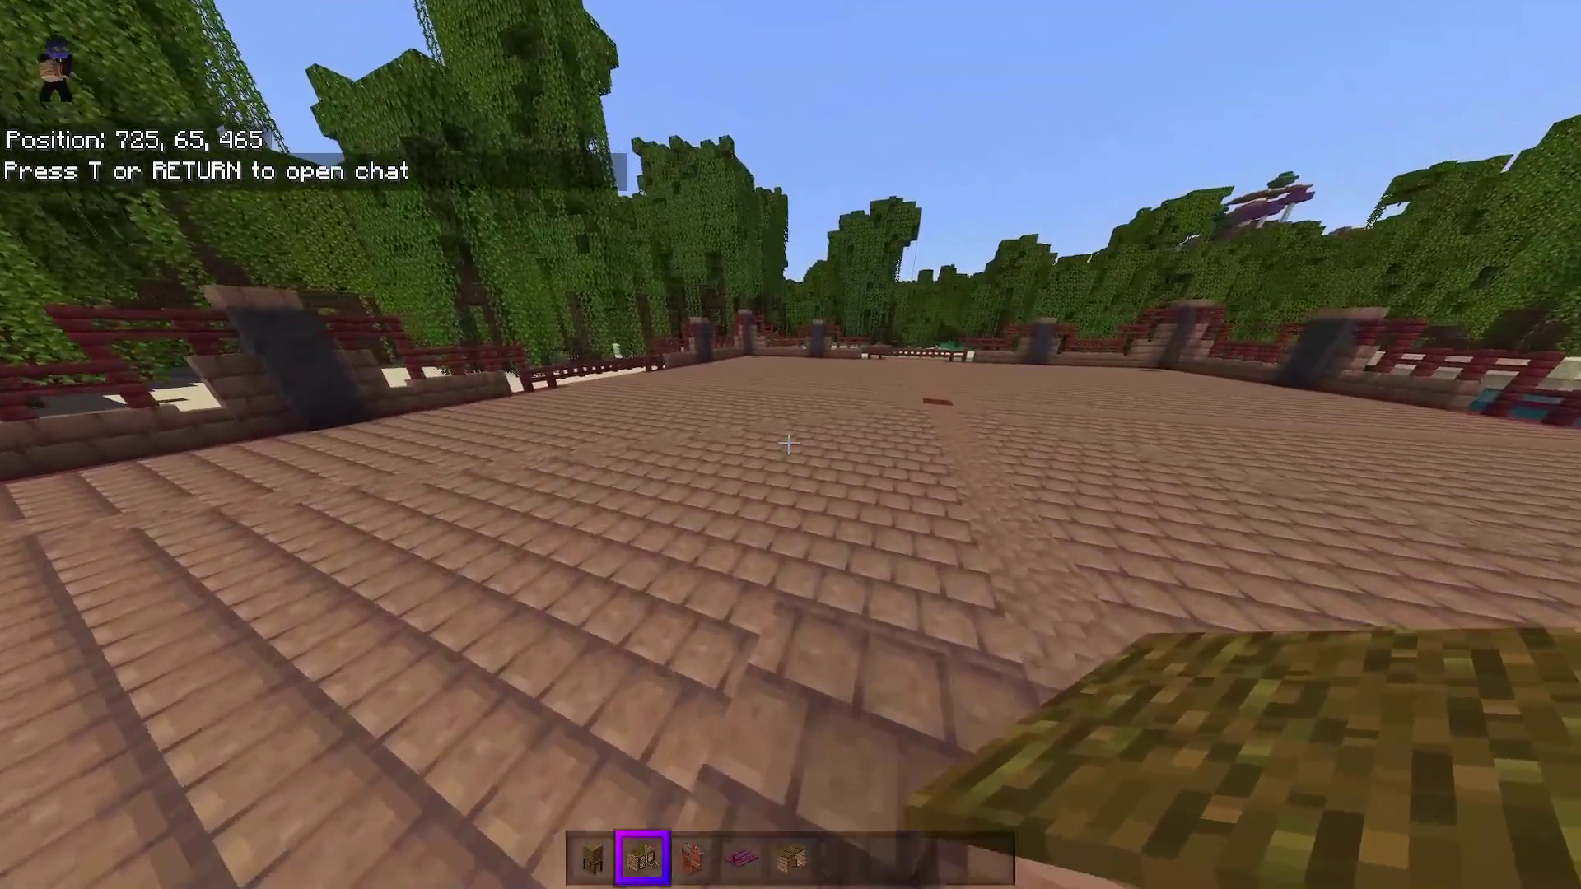
{"action": "right_click", "coordinate": [791, 445]}
{"action": "key", "text": "3"}
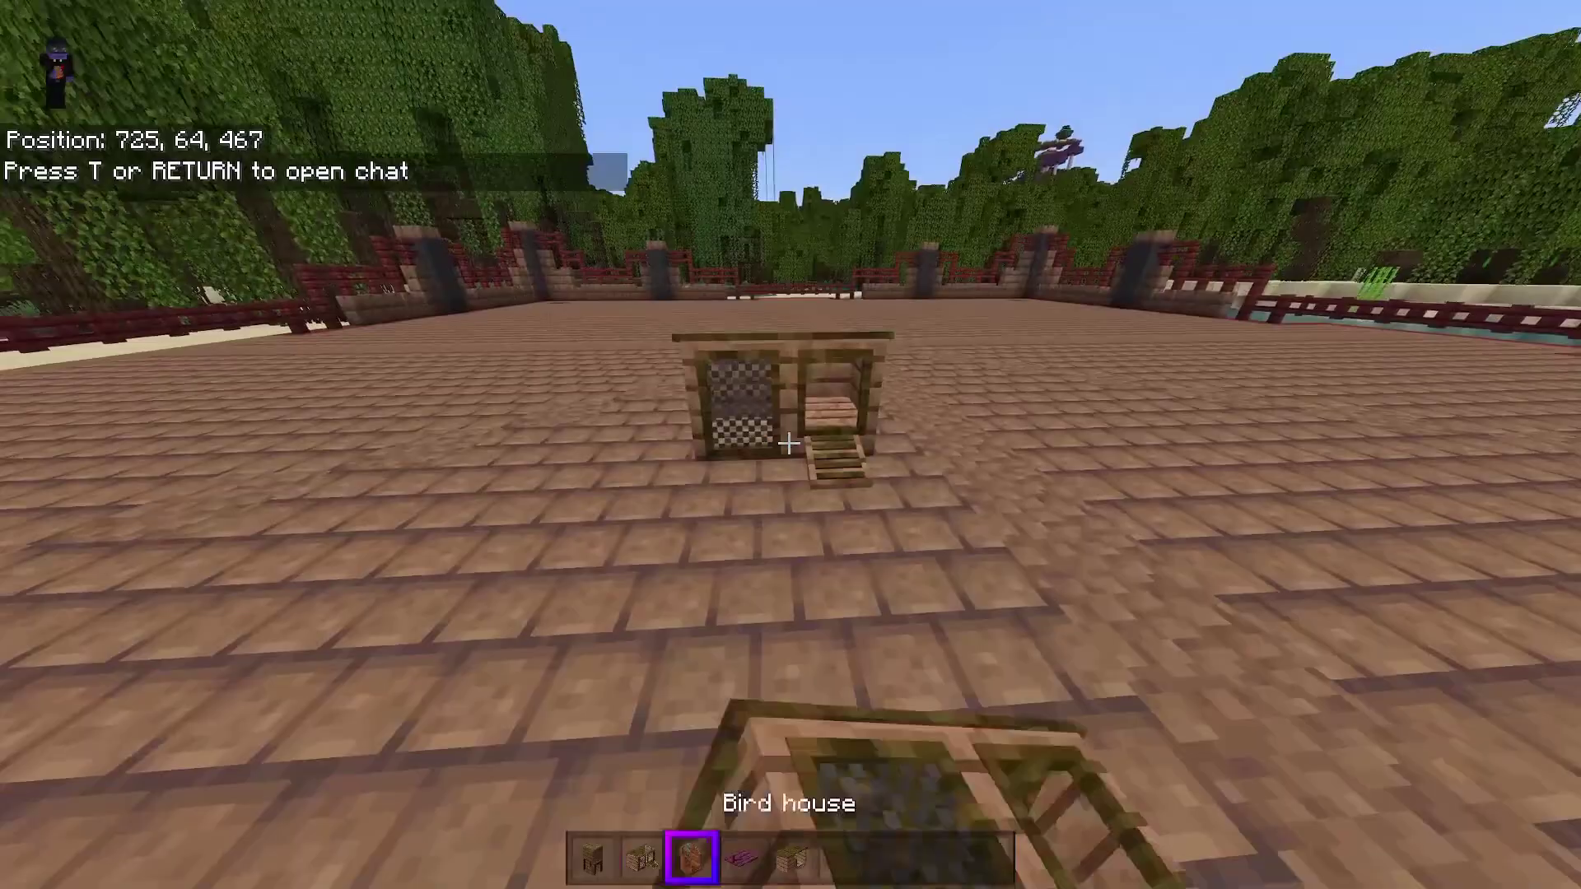
{"action": "right_click", "coordinate": [790, 445]}
{"action": "key", "text": "4"}
{"action": "right_click", "coordinate": [790, 445]}
{"action": "key", "text": "5"}
{"action": "right_click", "coordinate": [791, 445]}
{"action": "scroll", "coordinate": [791, 445], "scroll_direction": "down", "scroll_amount": 3}
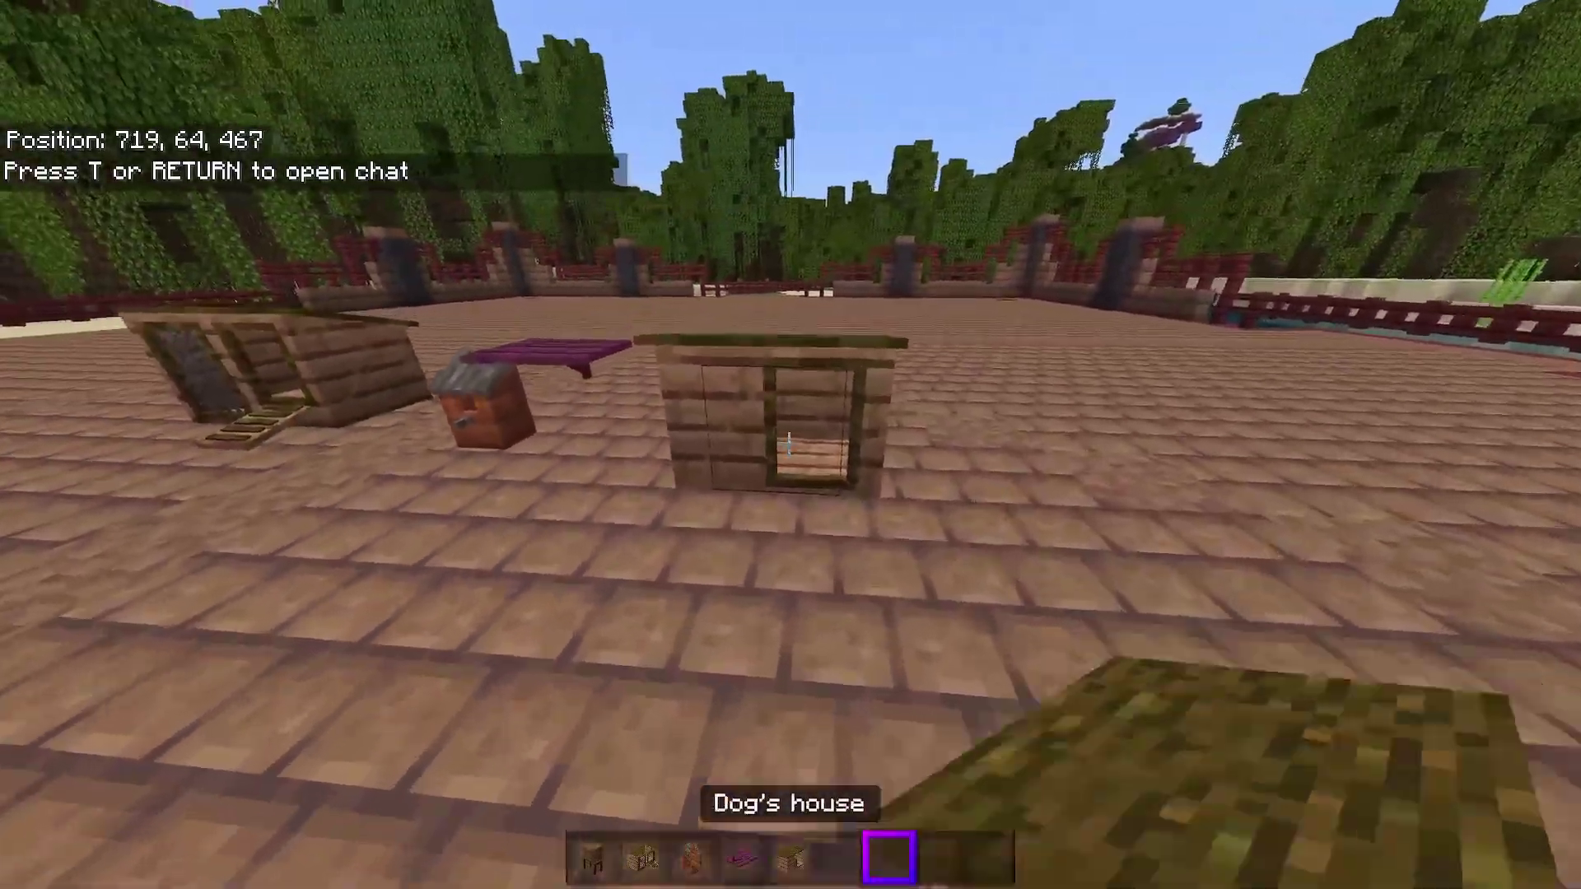
Step: View the placed furniture from around the plaza, leave the world and return to the title screen
{"action": "key", "text": "w"}
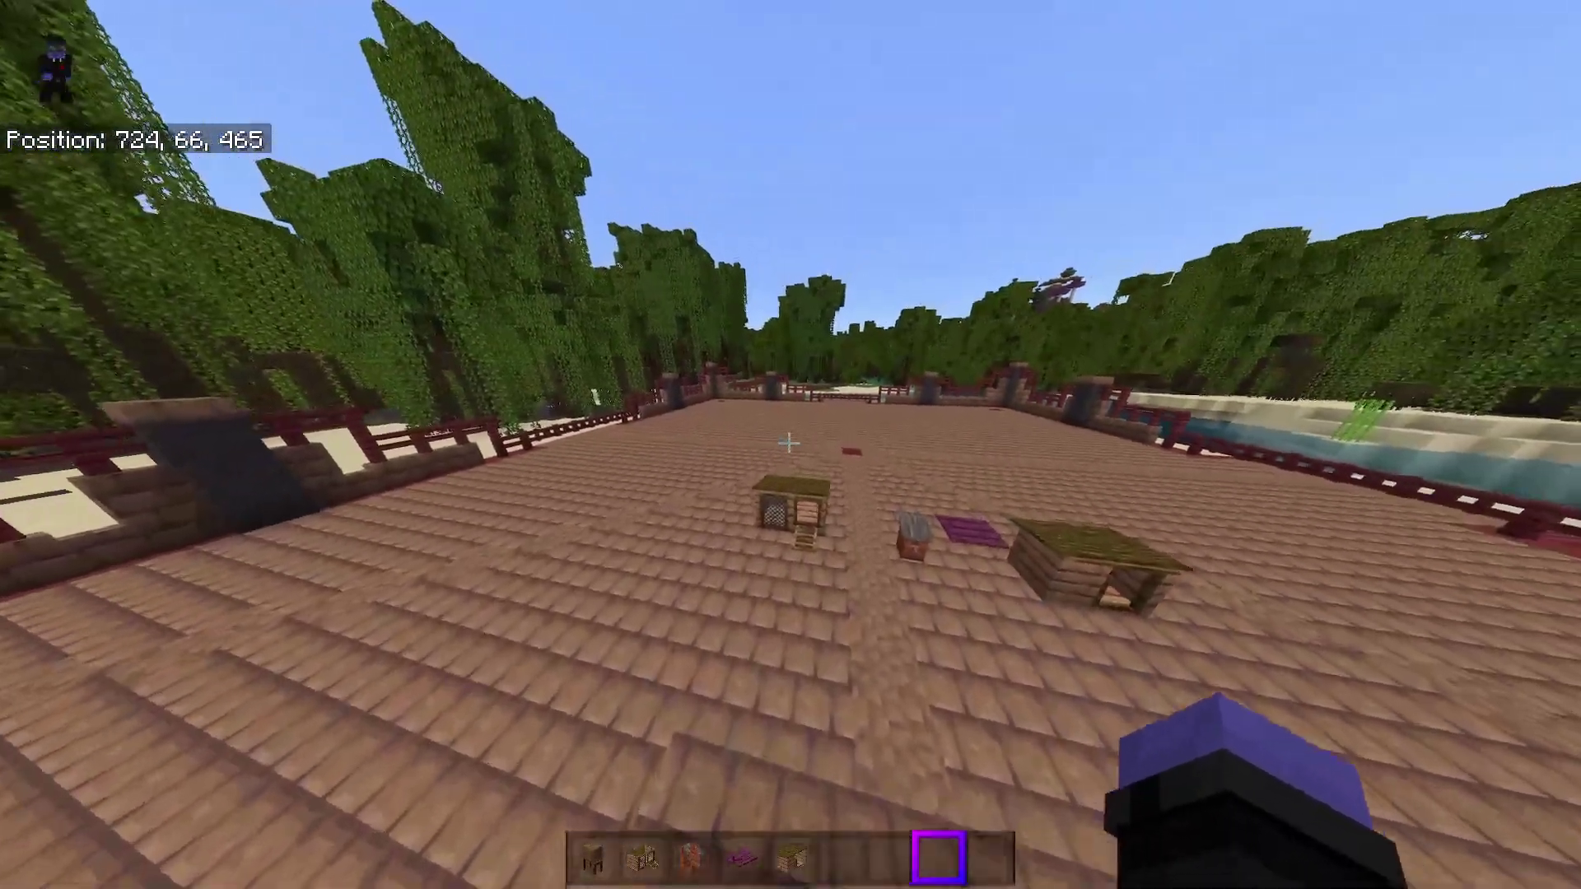
{"action": "key", "text": "w"}
{"action": "left_click", "coordinate": [791, 444]}
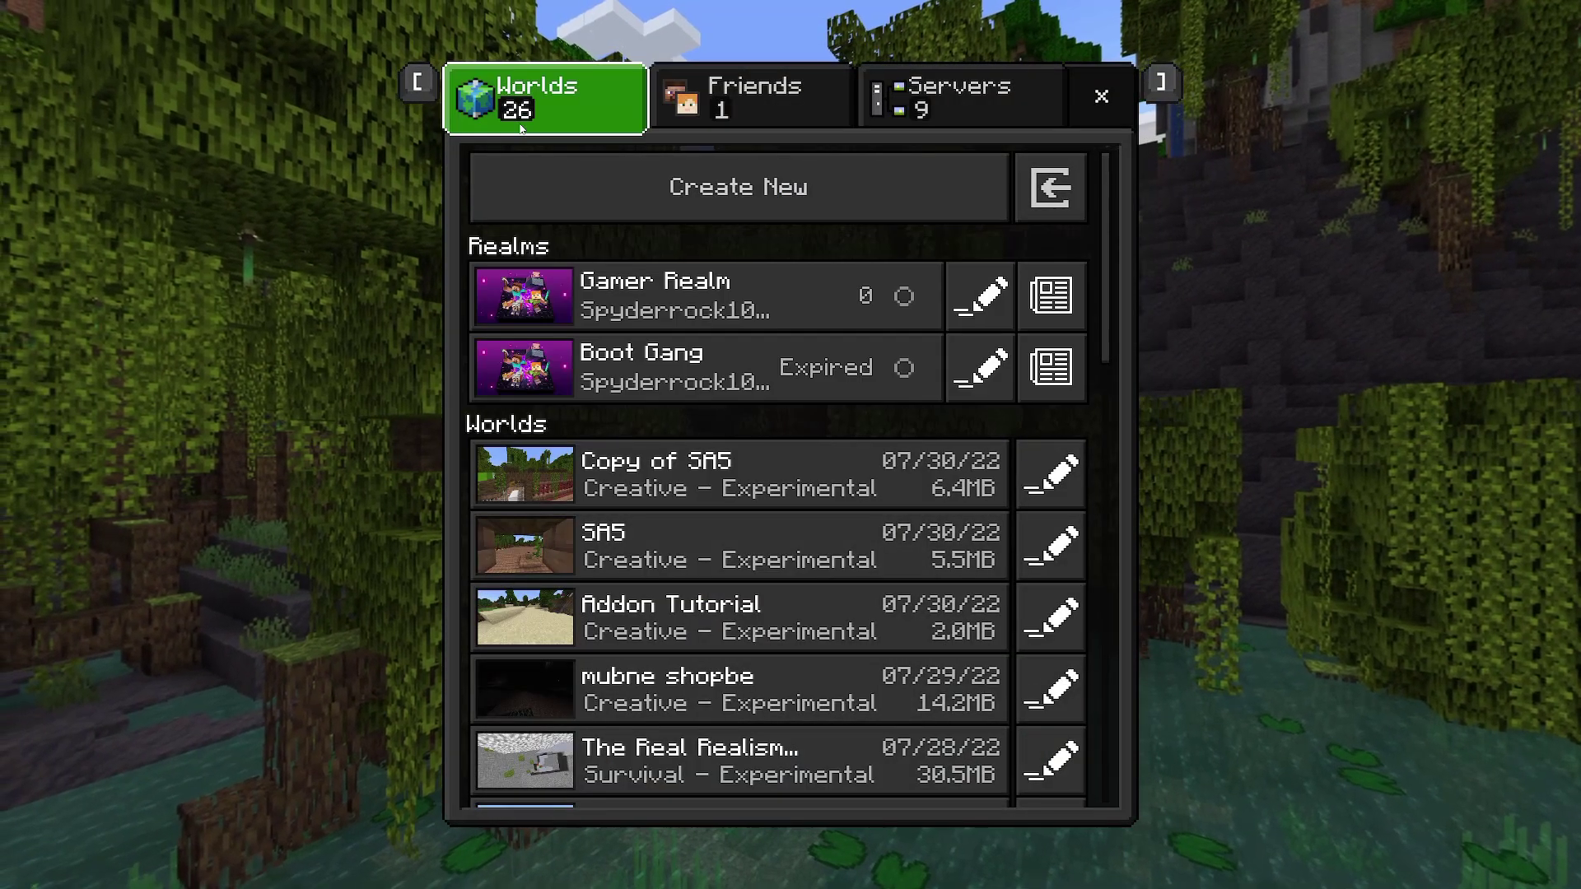
{"action": "left_click", "coordinate": [1054, 88]}
{"action": "key", "text": "Escape"}
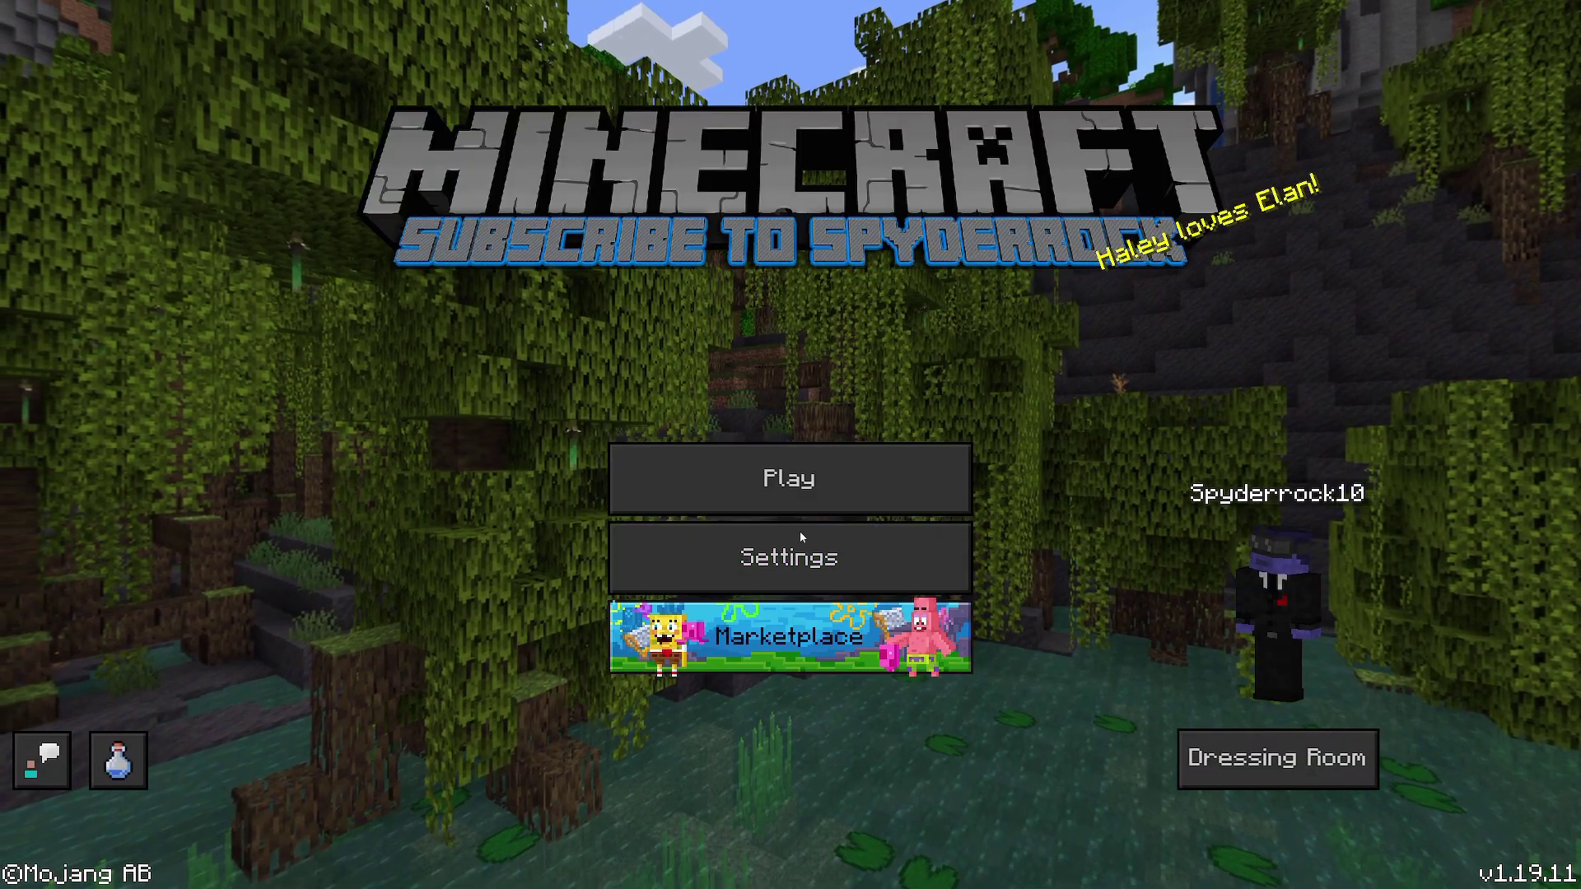
Step: Open the storage settings, look into the stored resource packs and enable multiselect for the stored content
{"action": "left_click", "coordinate": [799, 531]}
{"action": "scroll", "coordinate": [319, 601], "scroll_direction": "down", "scroll_amount": 3}
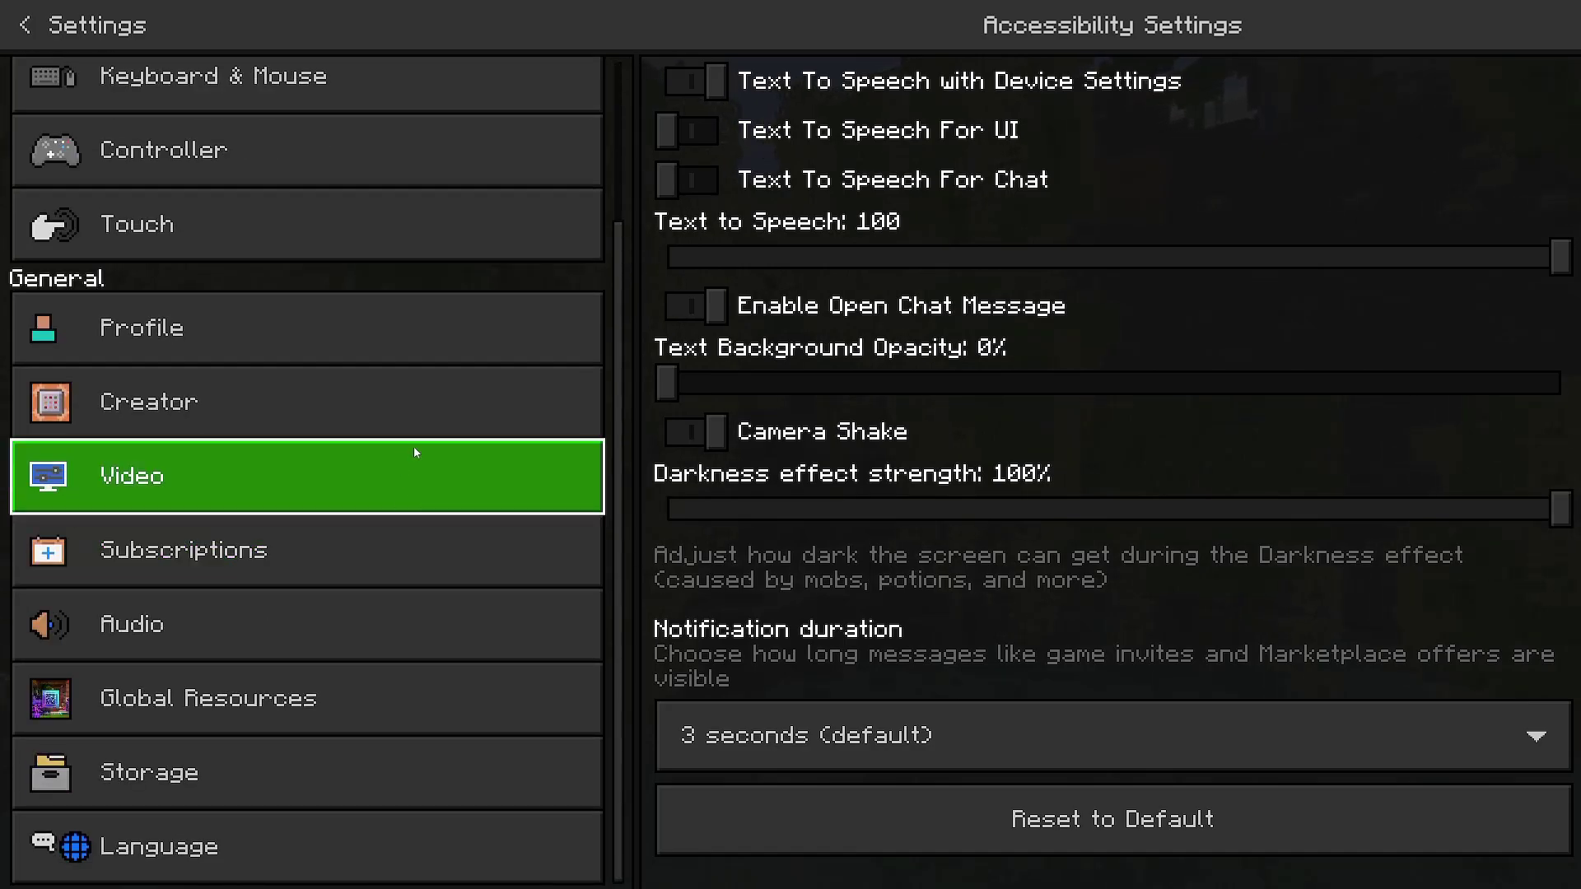
{"action": "left_click", "coordinate": [165, 770]}
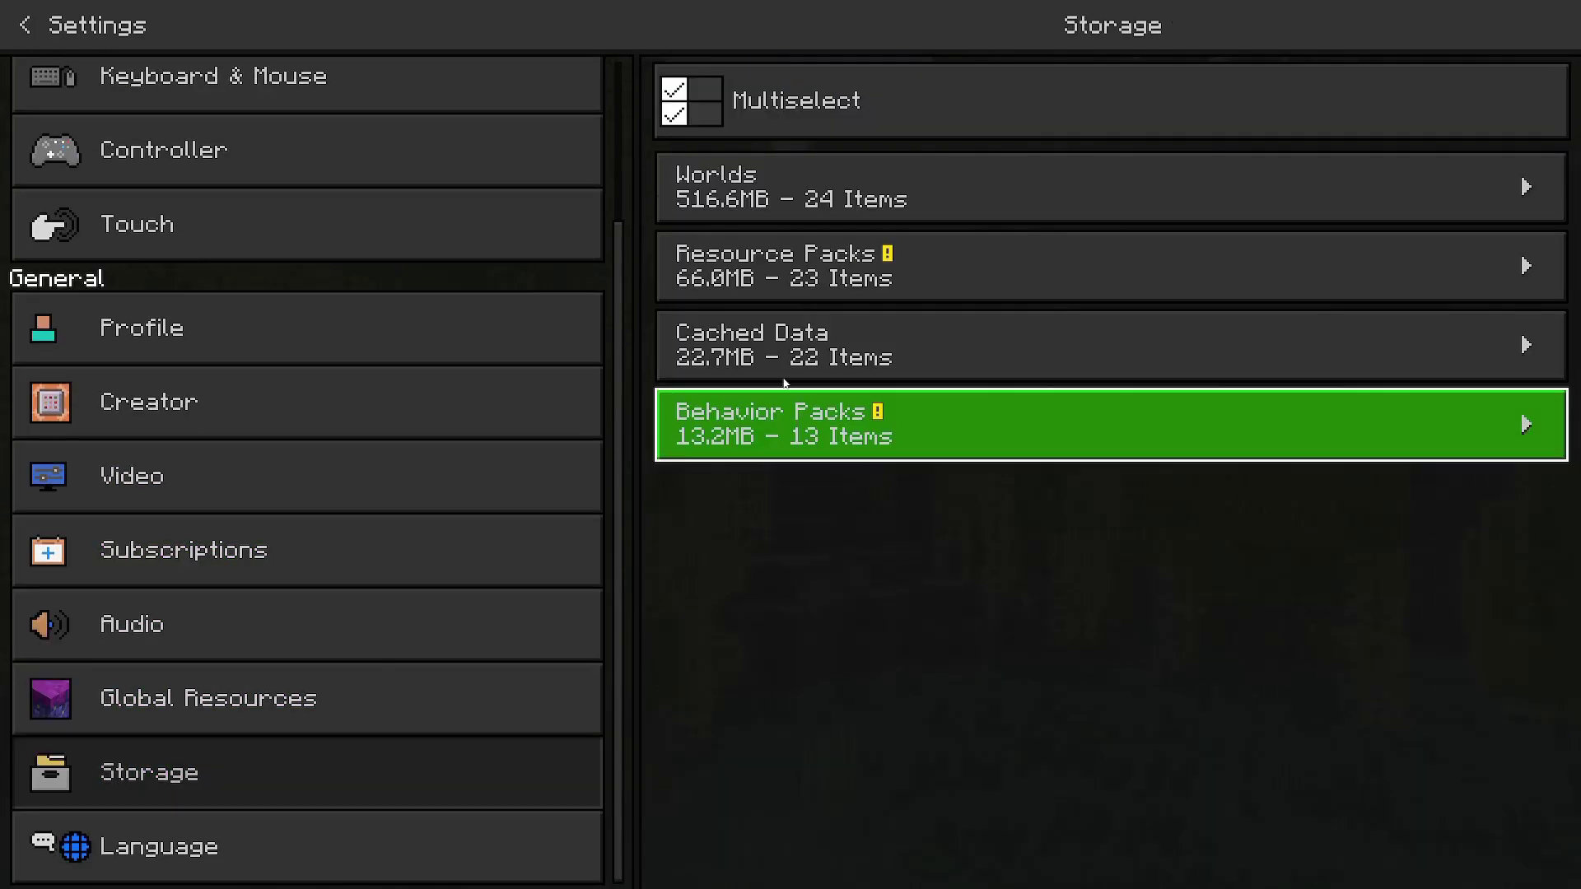
{"action": "left_click", "coordinate": [910, 297]}
{"action": "left_click", "coordinate": [906, 272]}
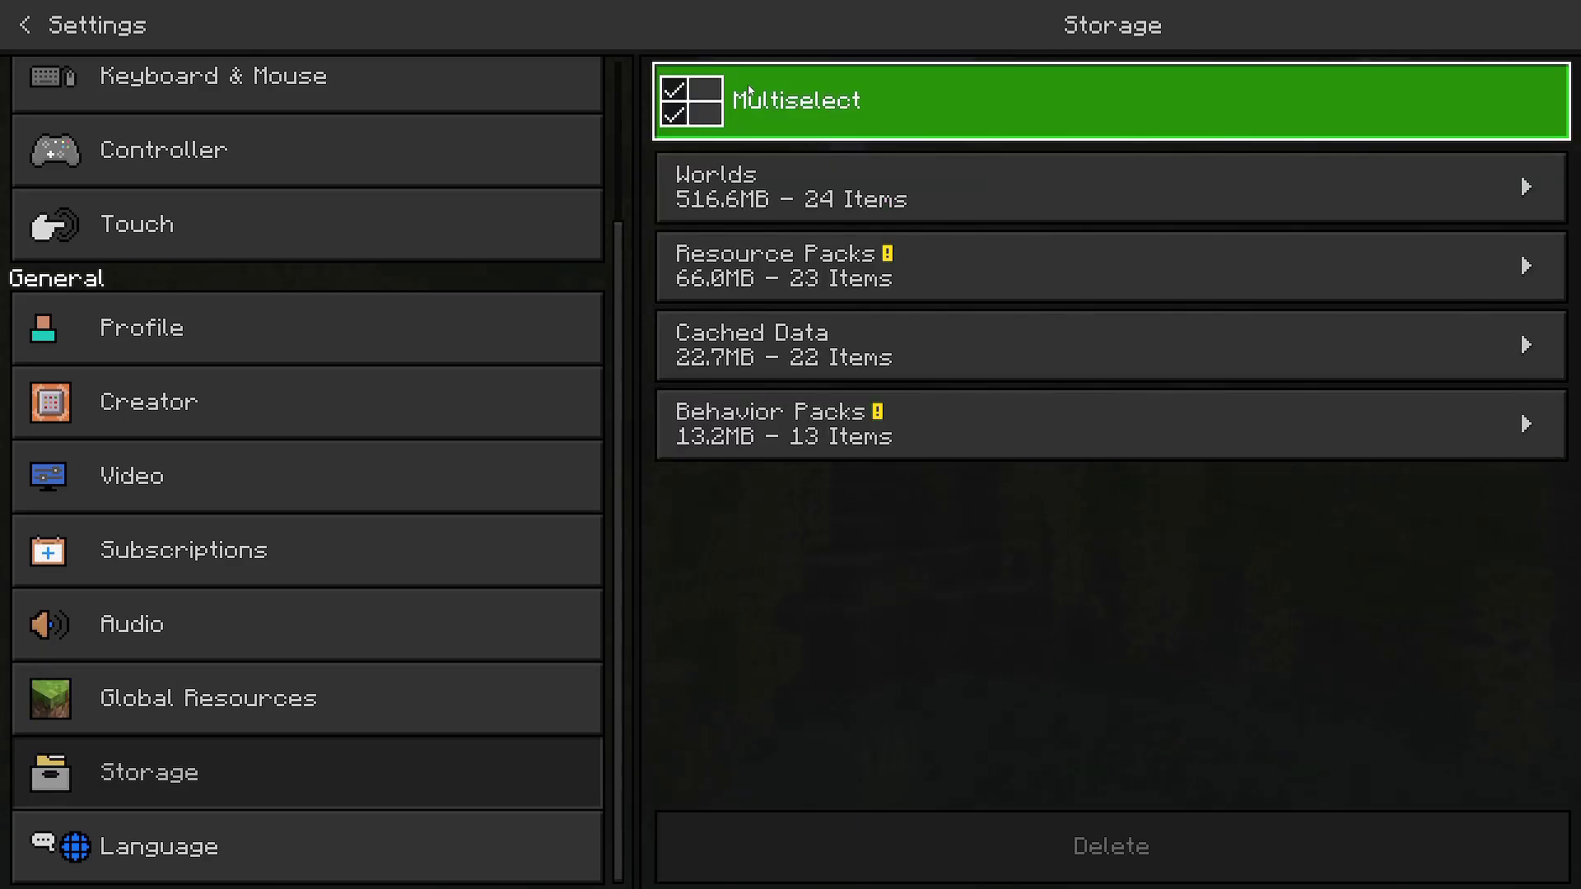
Step: Mark the Pet Furniture pack among the stored resource packs for deletion
{"action": "left_click", "coordinate": [739, 275]}
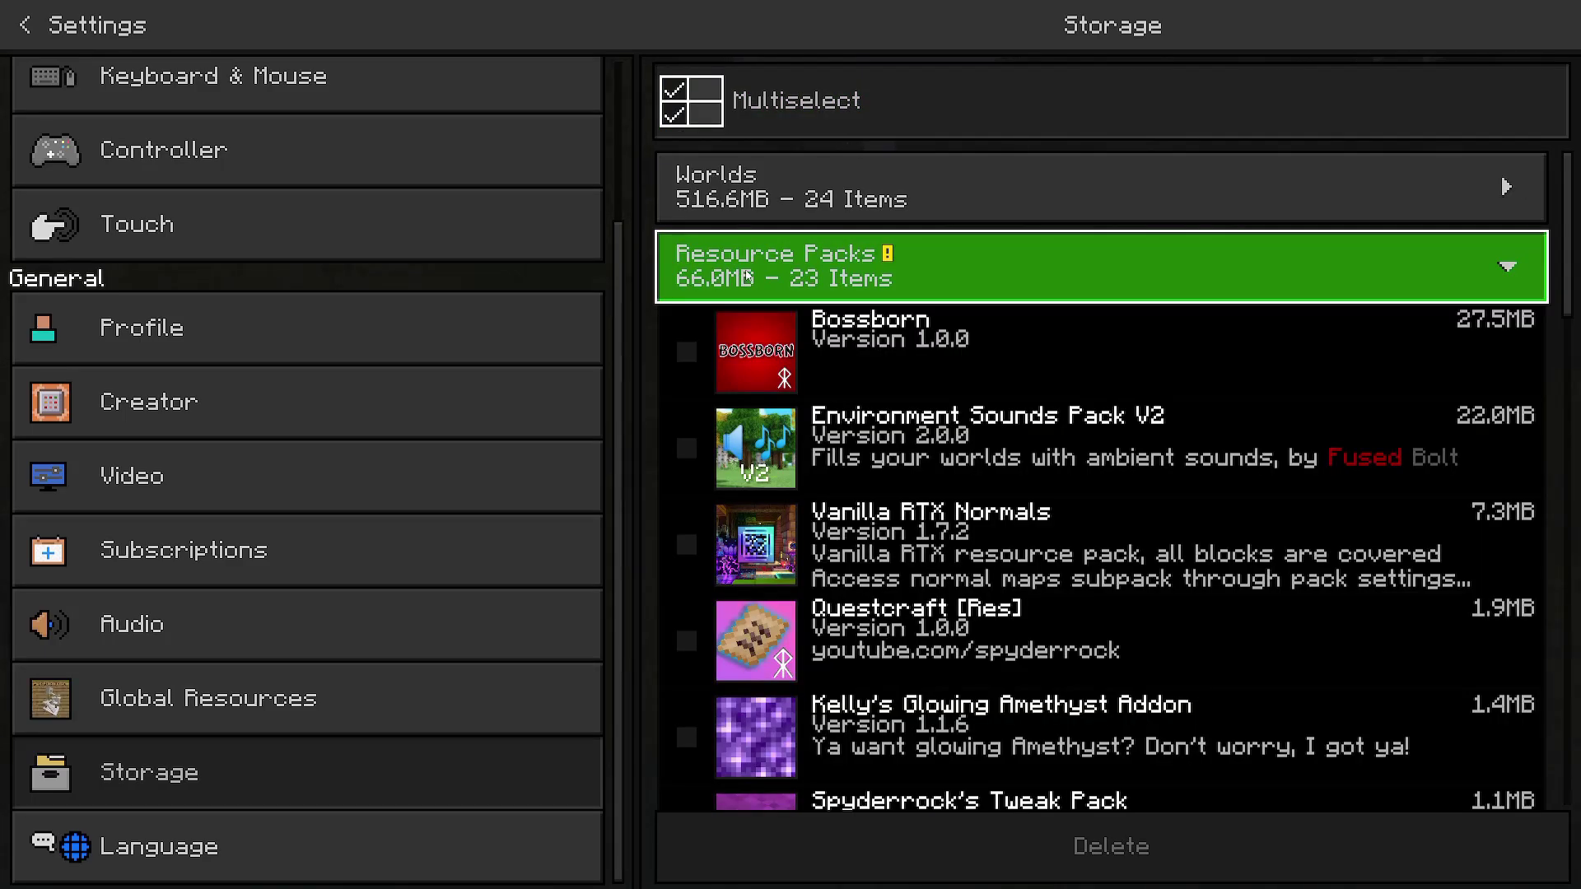
{"action": "scroll", "coordinate": [961, 569], "scroll_direction": "down", "scroll_amount": 6}
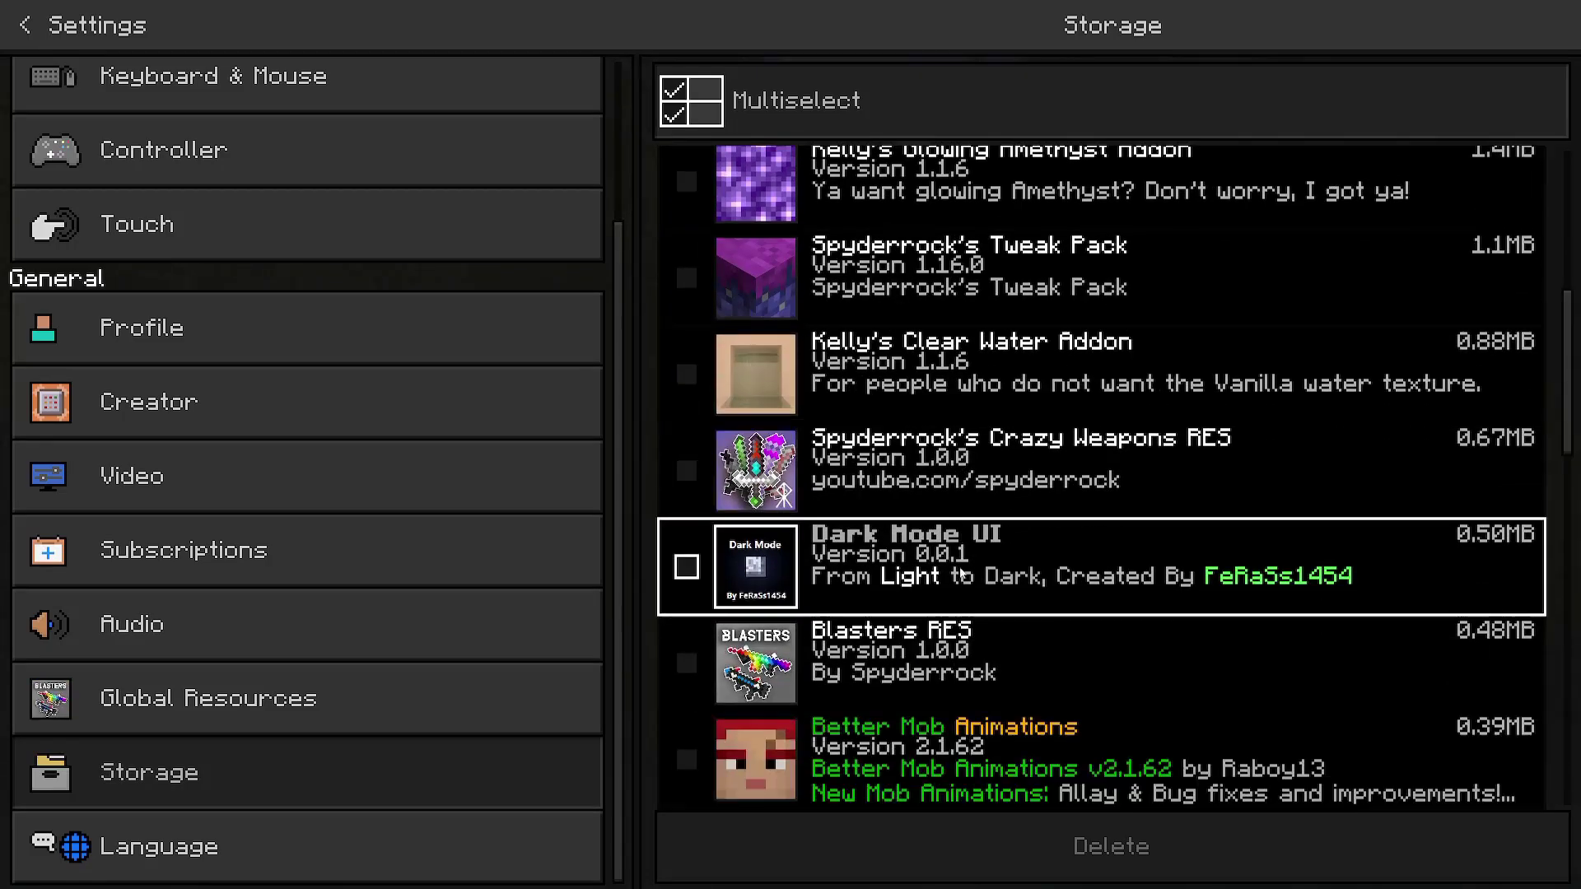
{"action": "scroll", "coordinate": [961, 570], "scroll_direction": "down", "scroll_amount": 5}
{"action": "scroll", "coordinate": [955, 628], "scroll_direction": "up", "scroll_amount": 2}
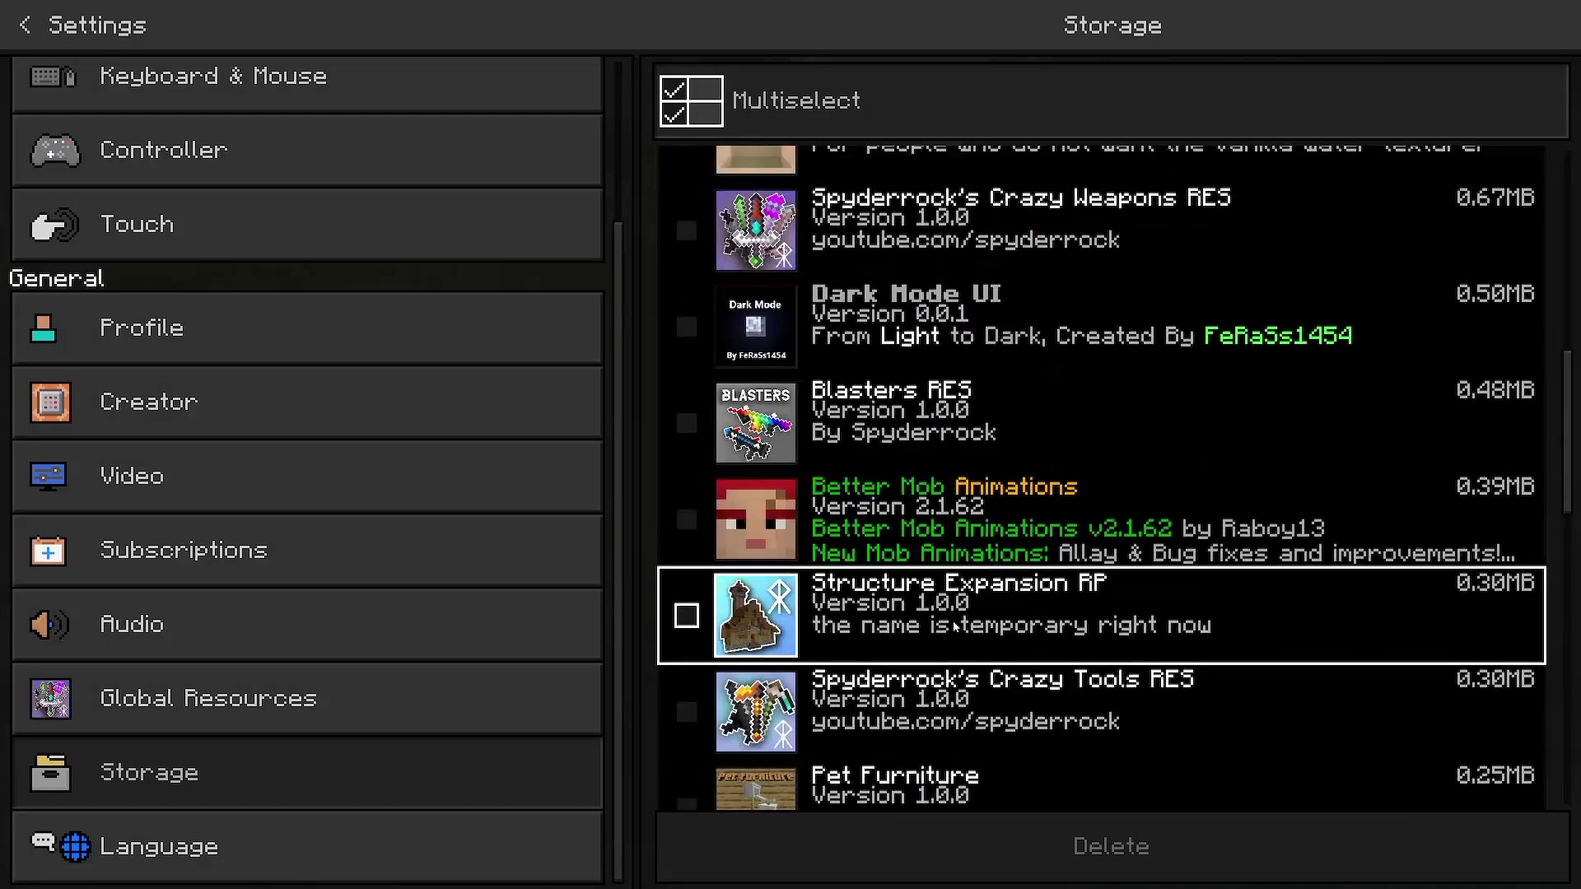
{"action": "scroll", "coordinate": [953, 626], "scroll_direction": "down", "scroll_amount": 4}
{"action": "left_click", "coordinate": [947, 461]}
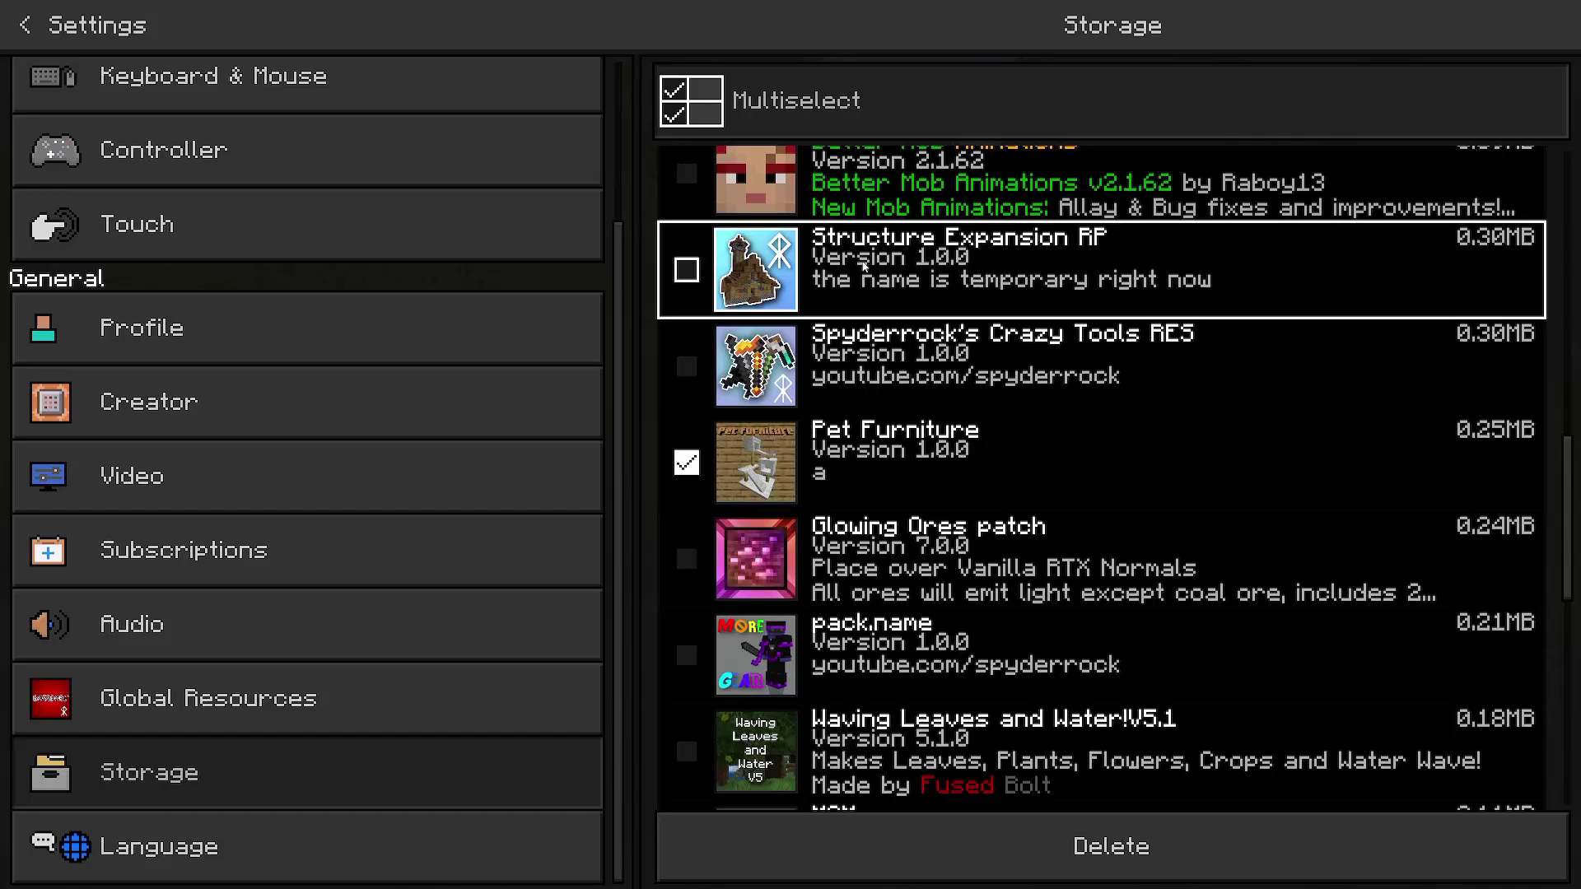
Step: Mark the Pet furniture pack among the stored behavior packs as well
{"action": "scroll", "coordinate": [1046, 511], "scroll_direction": "up", "scroll_amount": 13}
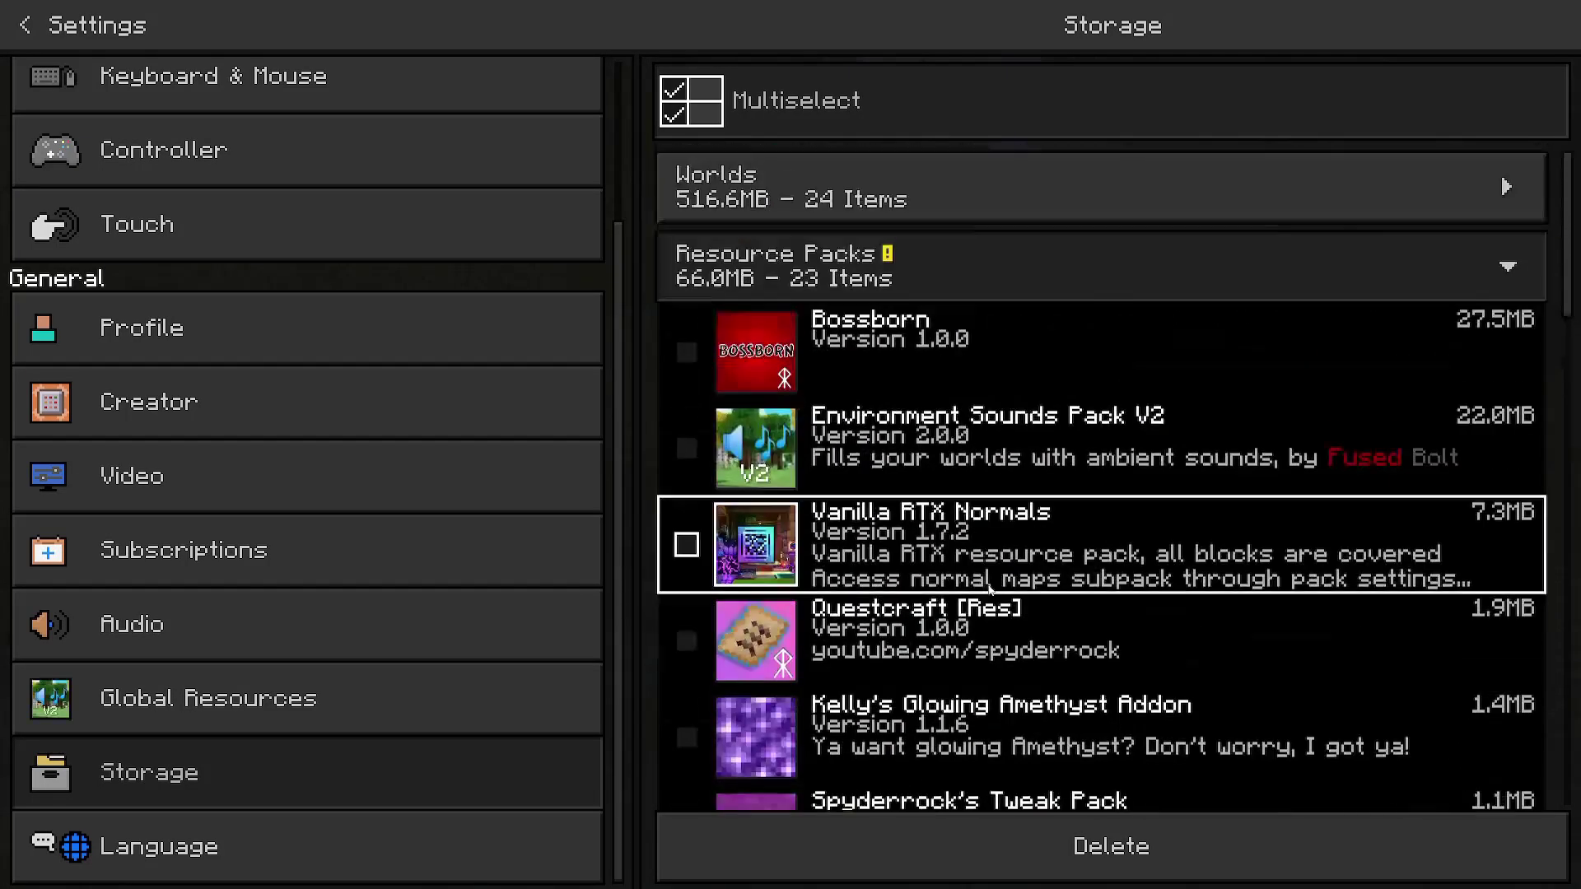
{"action": "left_click", "coordinate": [908, 237]}
{"action": "left_click", "coordinate": [856, 424]}
{"action": "scroll", "coordinate": [840, 618], "scroll_direction": "down", "scroll_amount": 4}
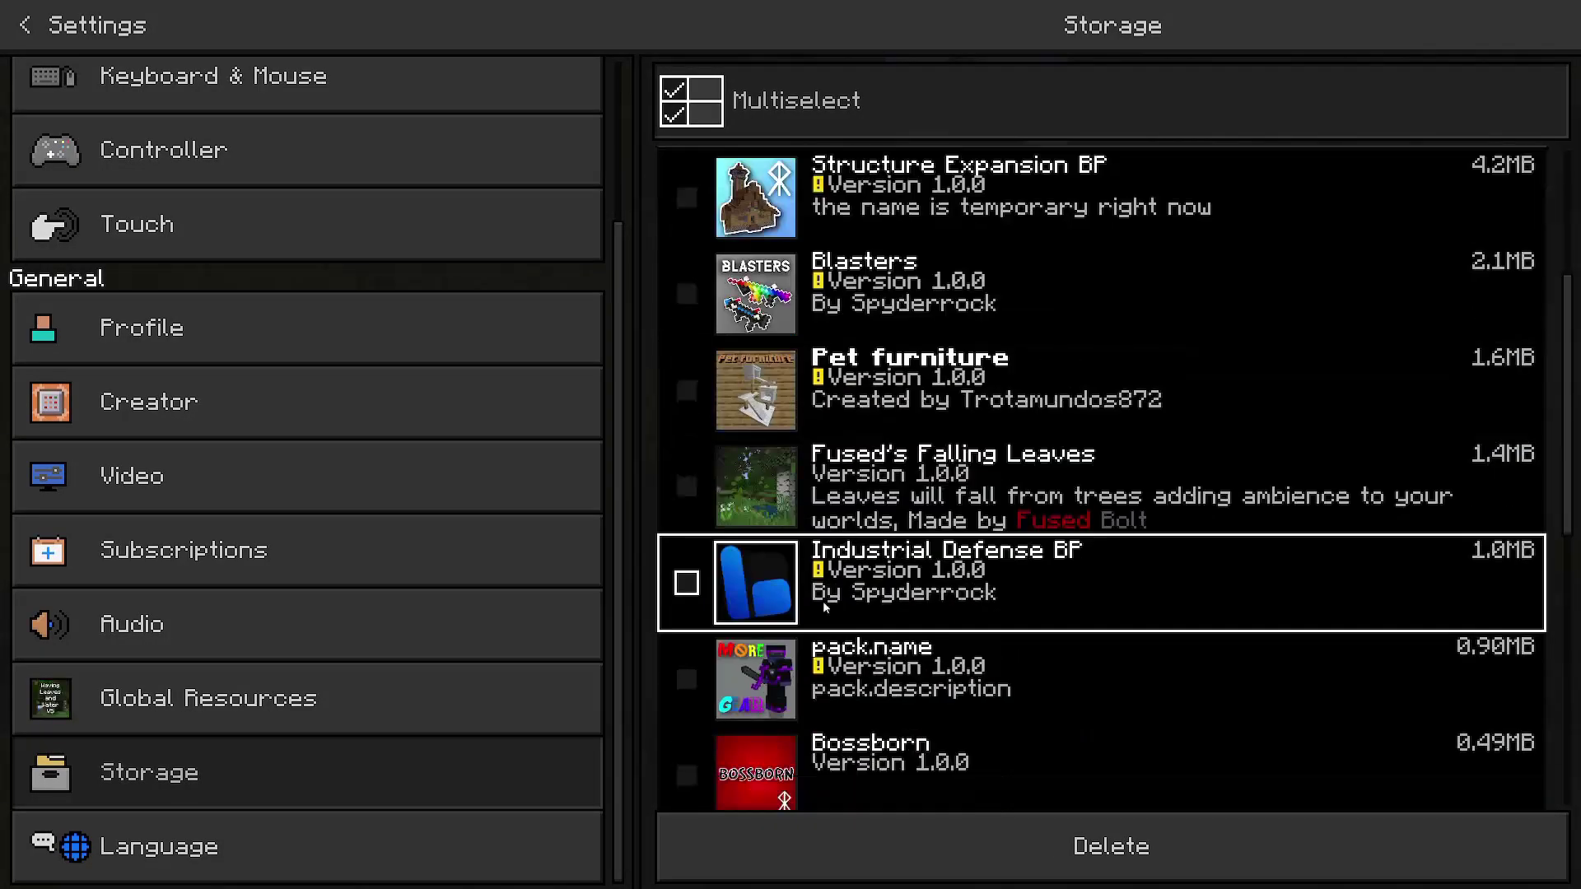
{"action": "scroll", "coordinate": [836, 591], "scroll_direction": "up", "scroll_amount": 4}
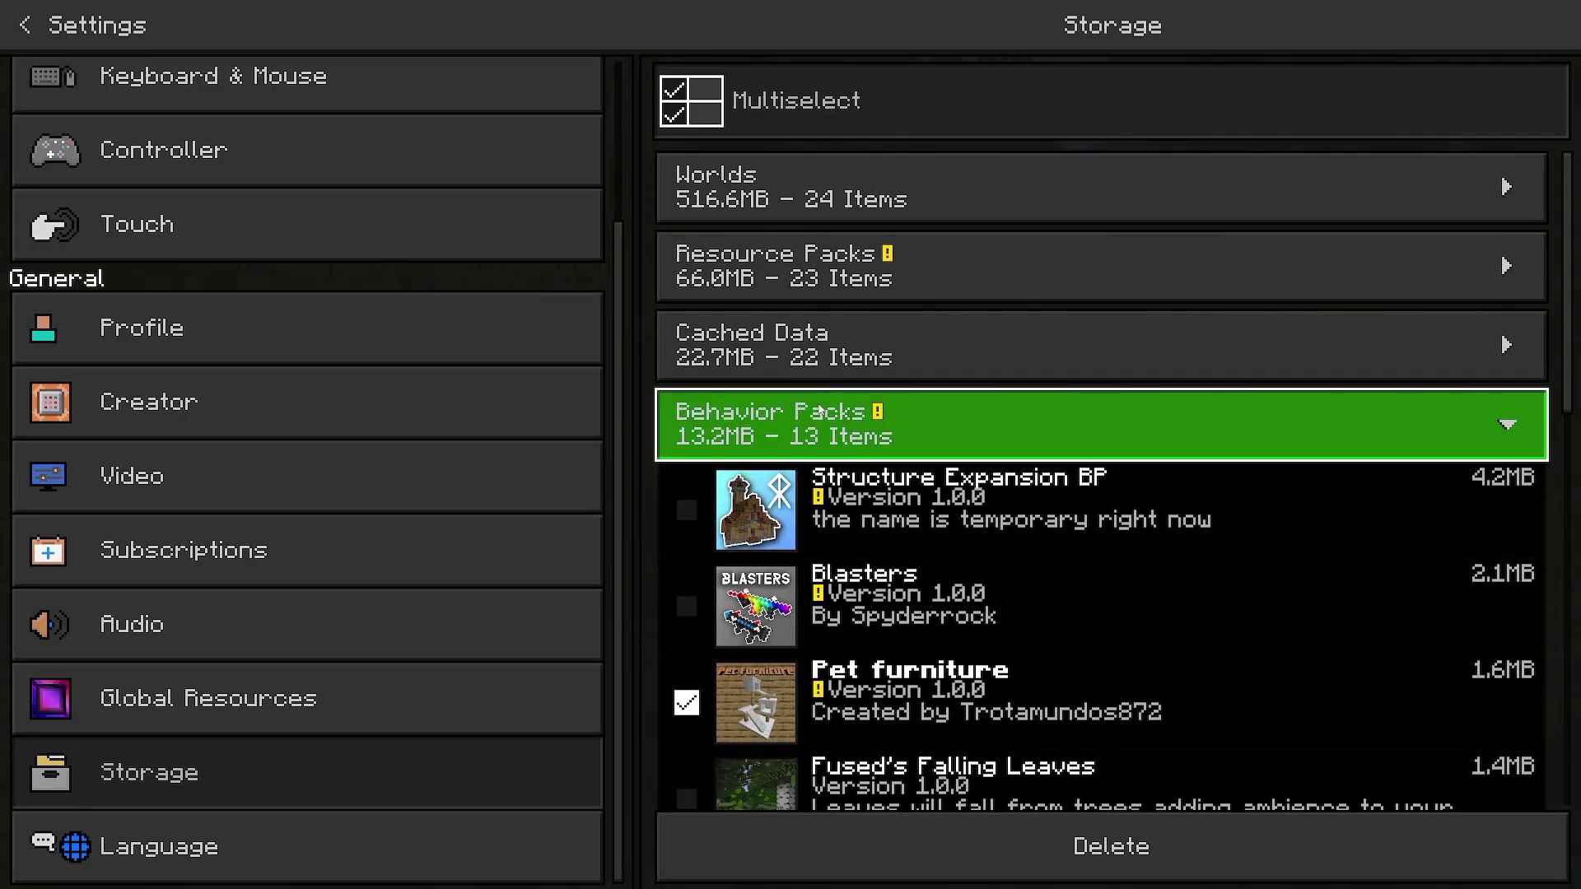
Step: Delete both selected Pet Furniture packs from storage and return to the title screen
{"action": "left_click", "coordinate": [856, 424]}
{"action": "left_click", "coordinate": [879, 844]}
{"action": "left_click", "coordinate": [779, 522]}
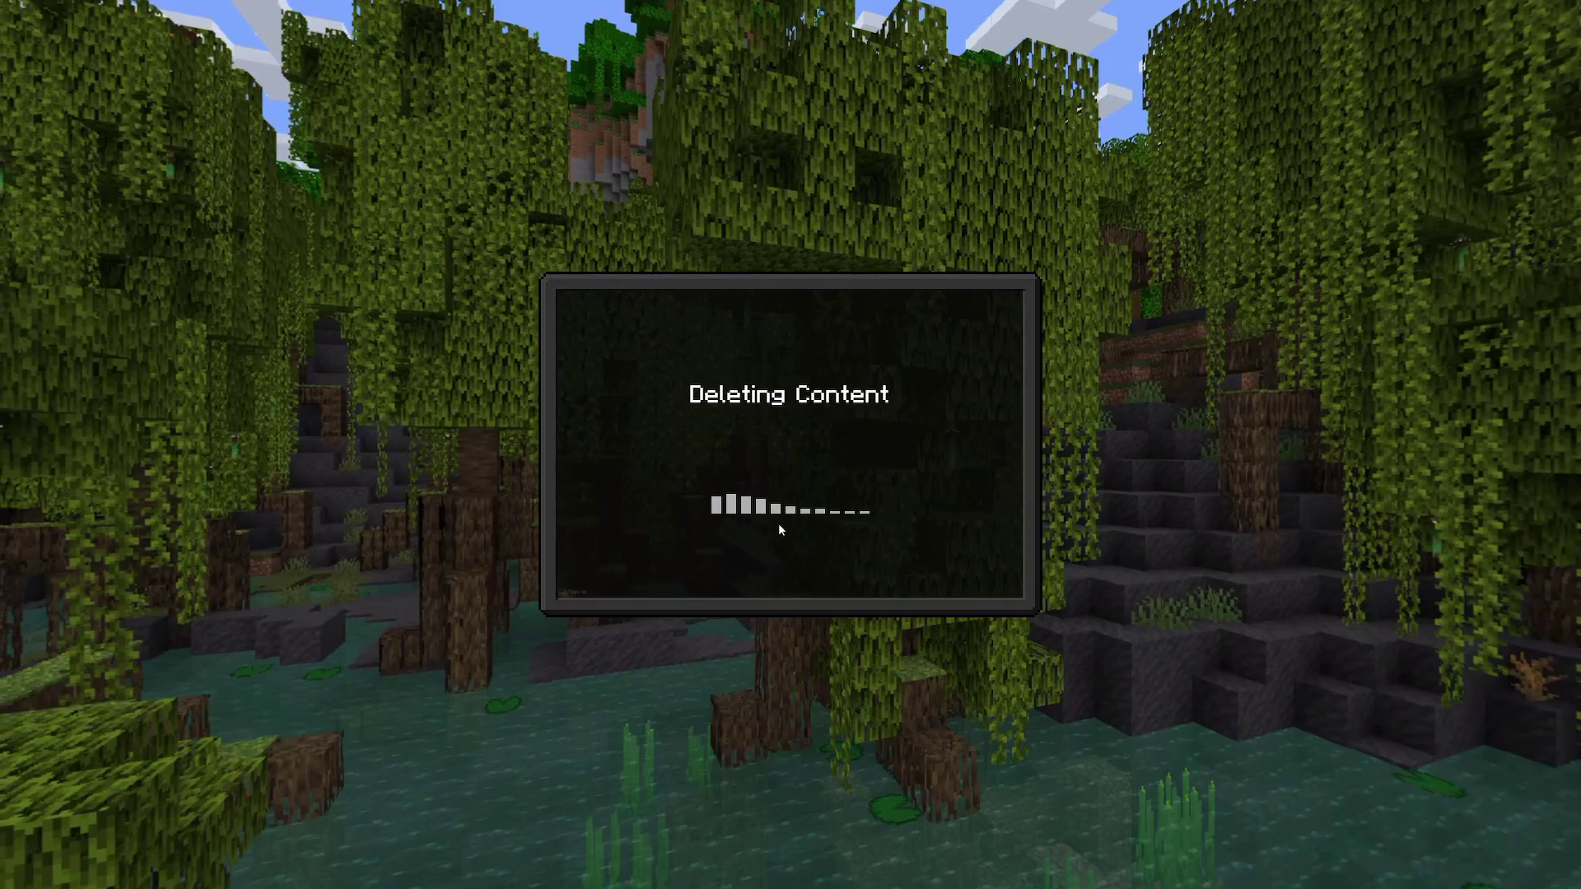
{"action": "left_click", "coordinate": [51, 27]}
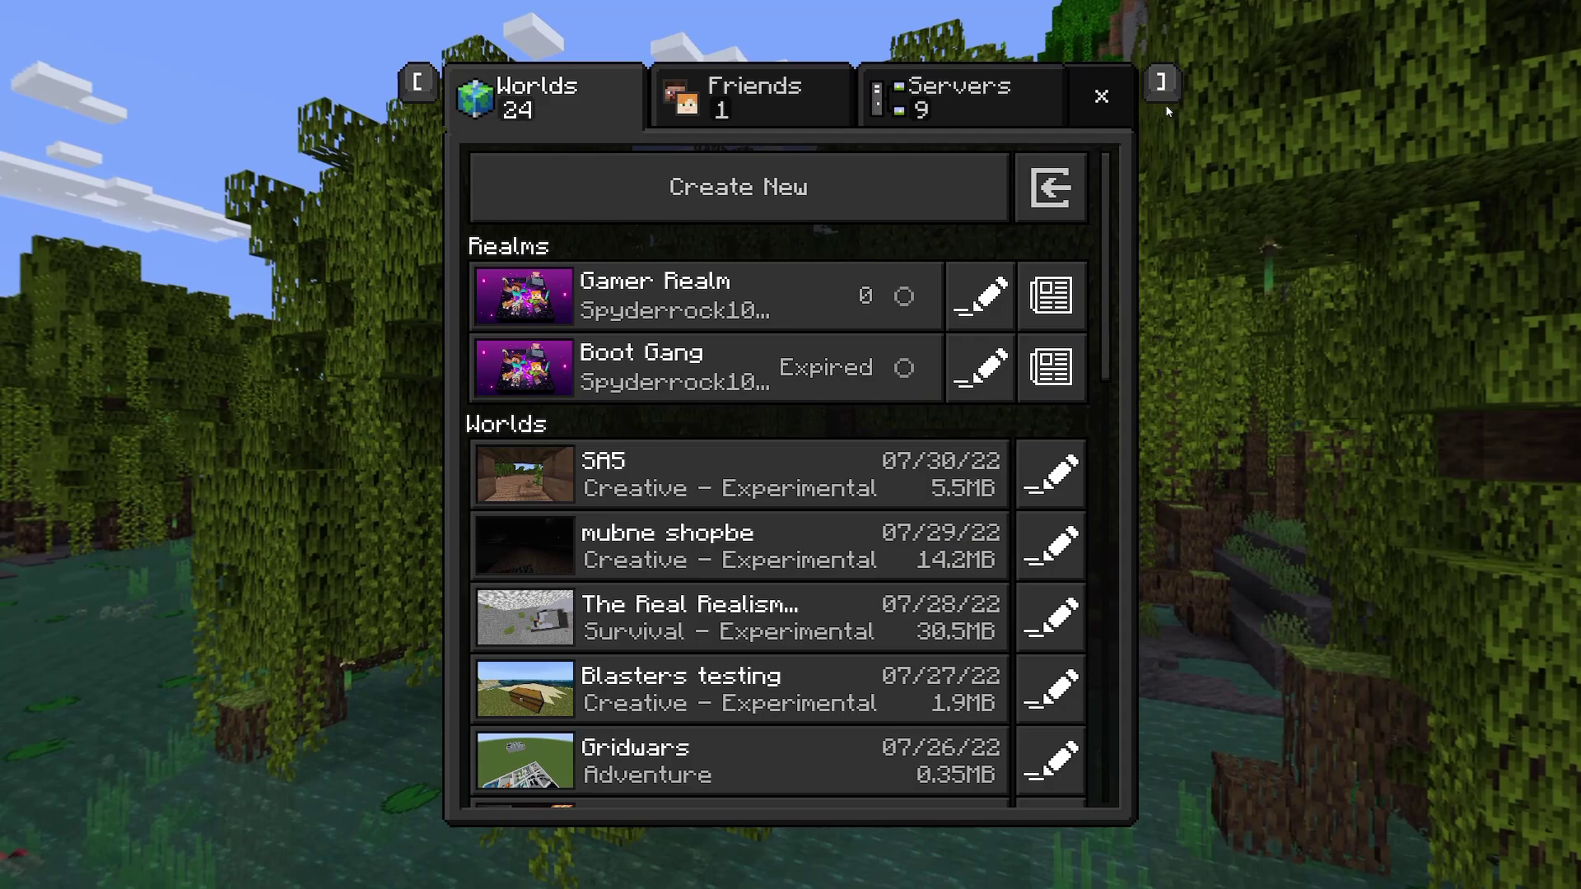
{"action": "left_click", "coordinate": [1107, 98]}
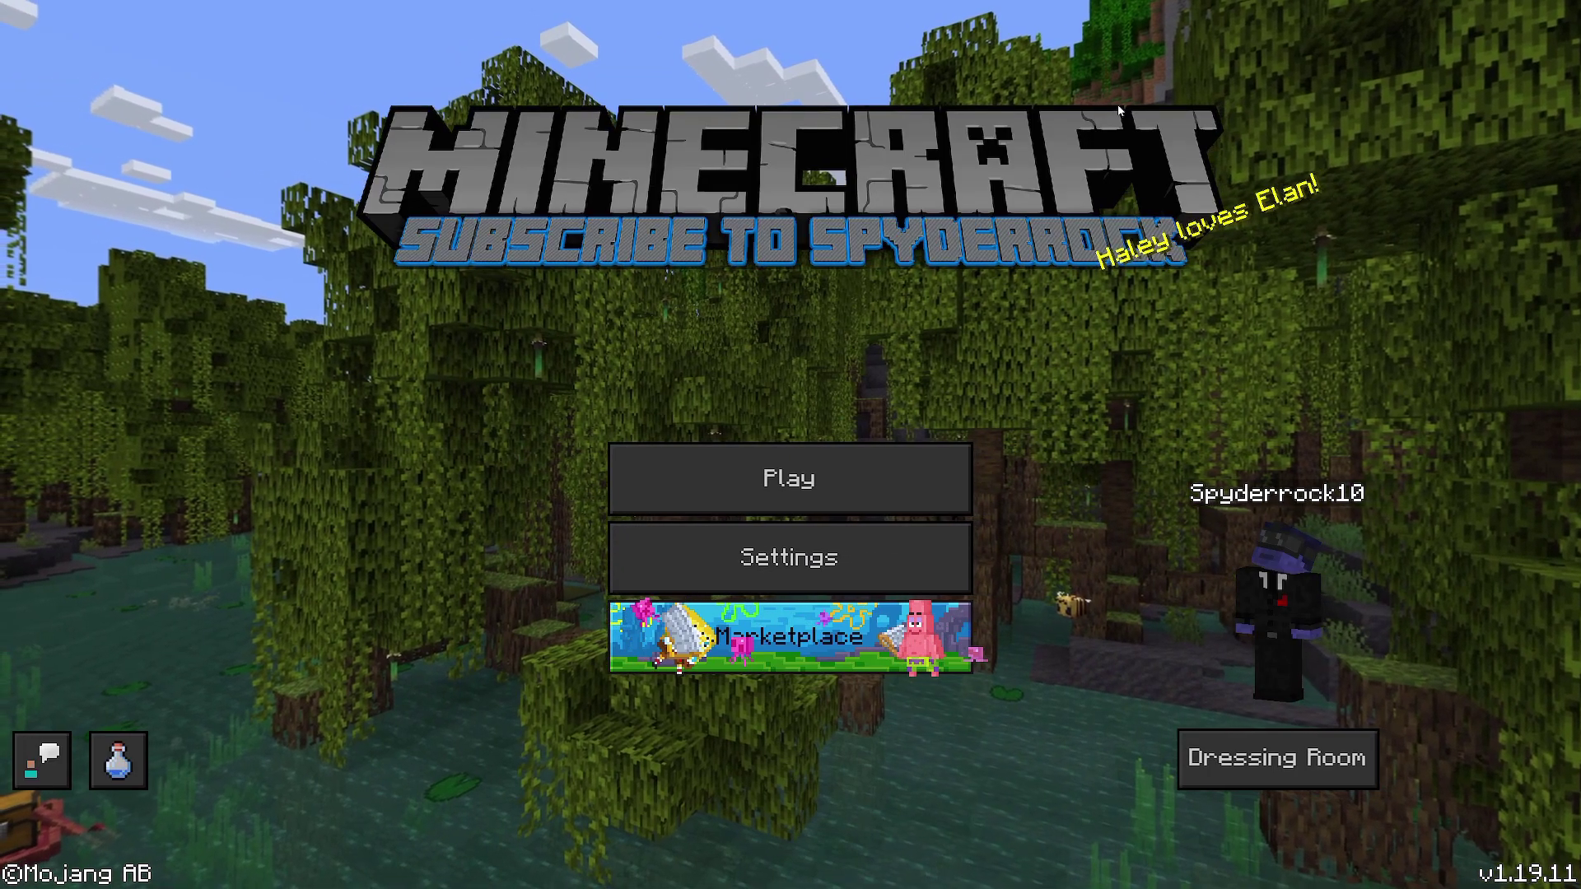